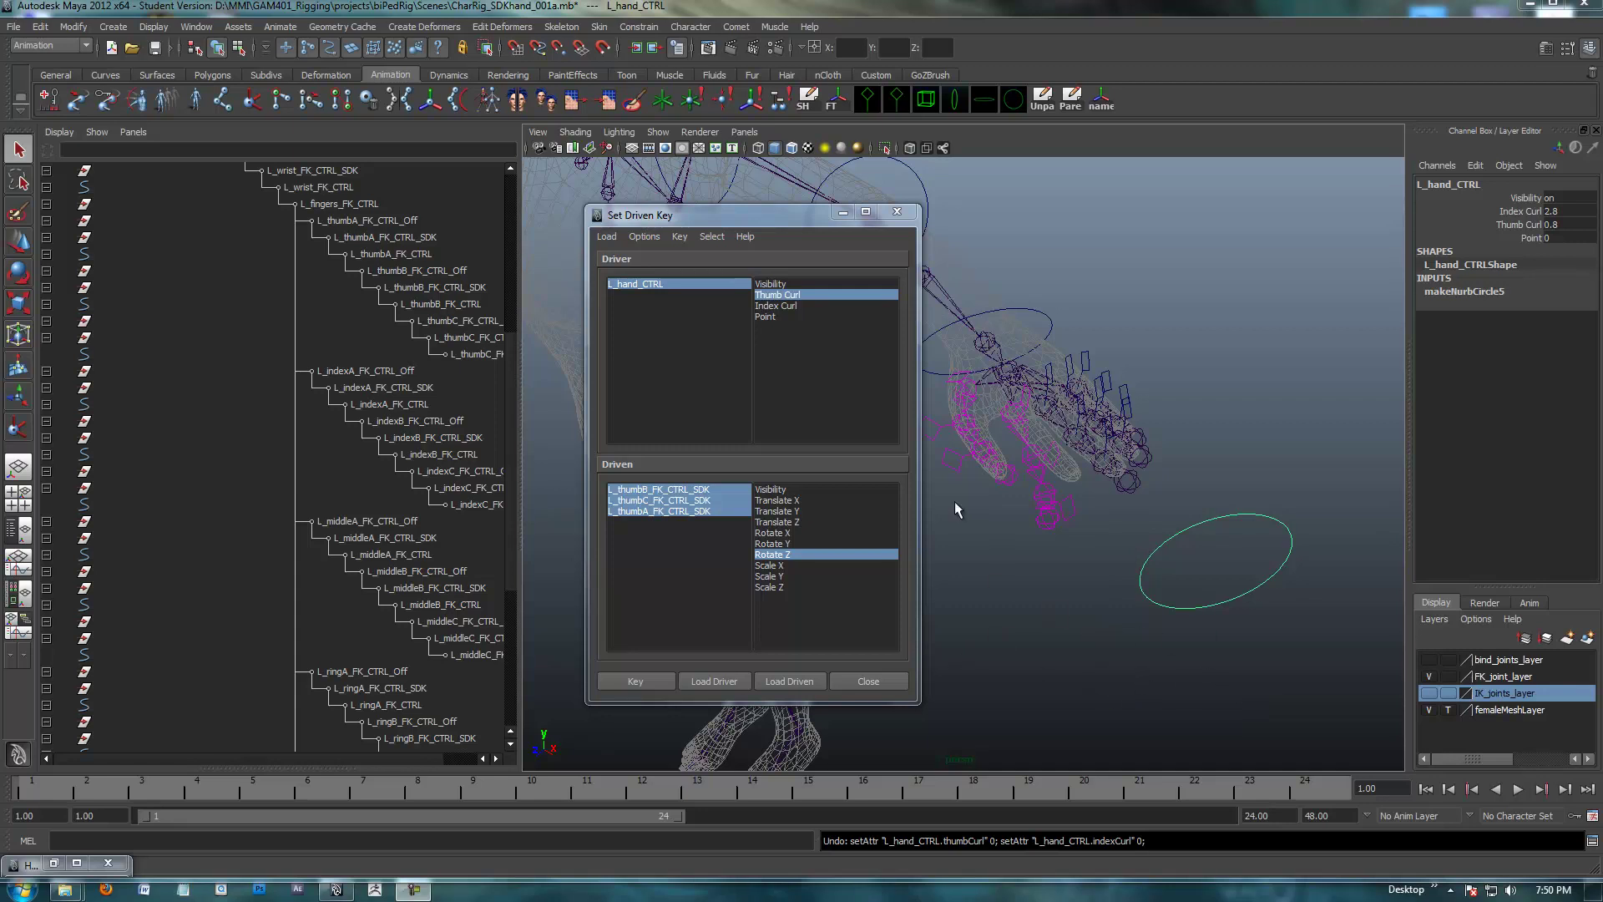
- Reset the Index Curl and Thumb Curl values of L_hand_CTRL to 0
left_click_drag(1030, 608, 1099, 570, "alt")
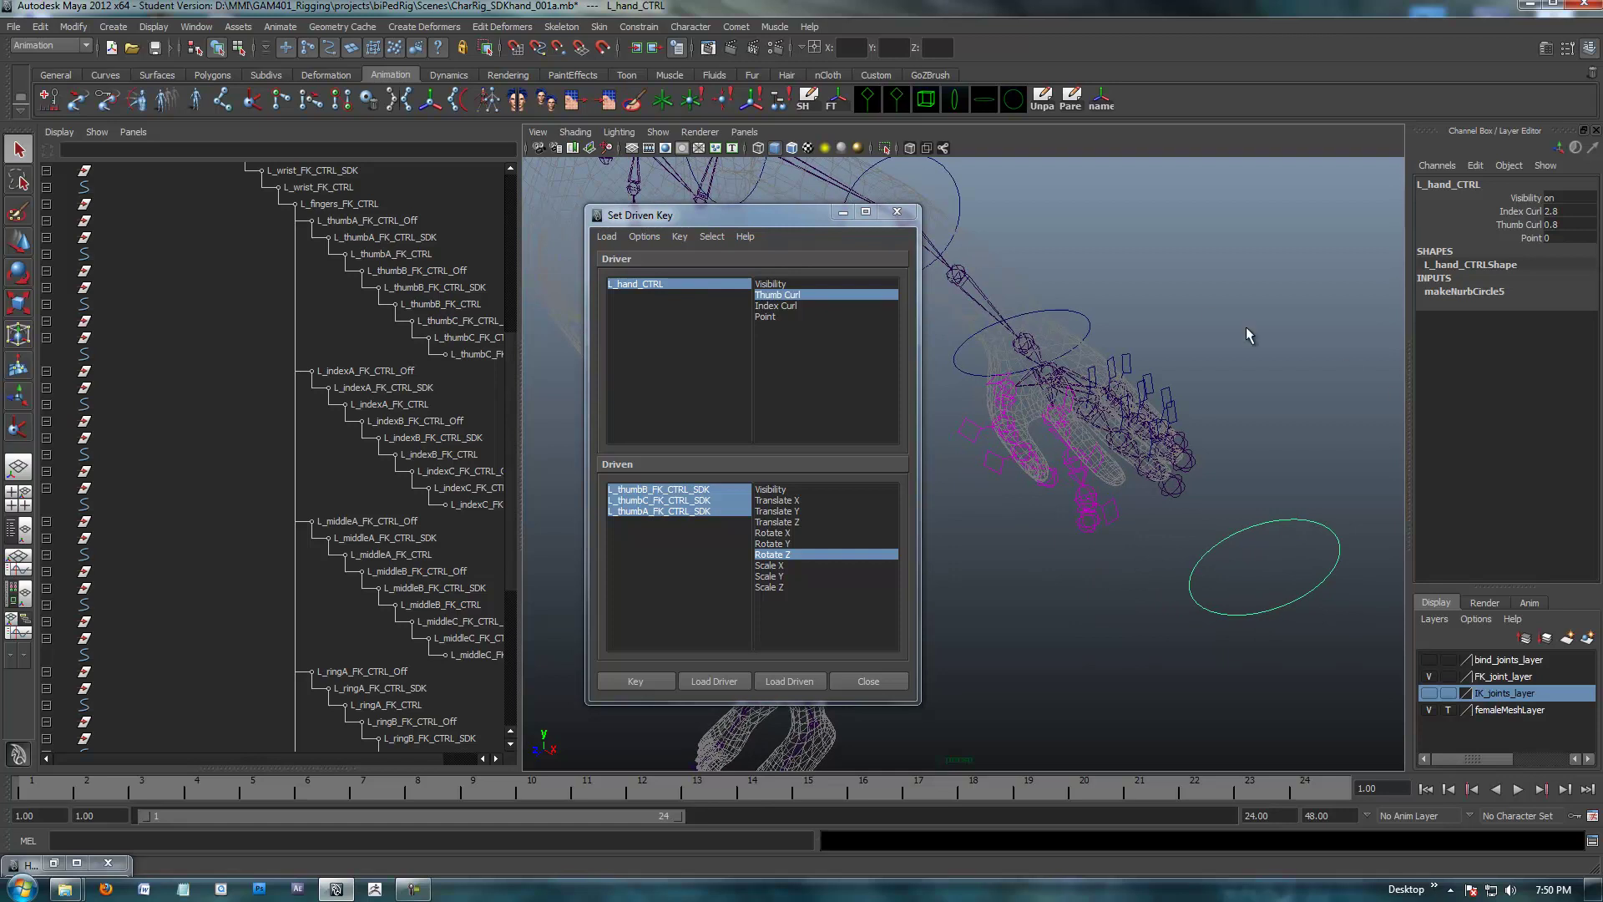
left_click_drag(1582, 226, 1573, 214)
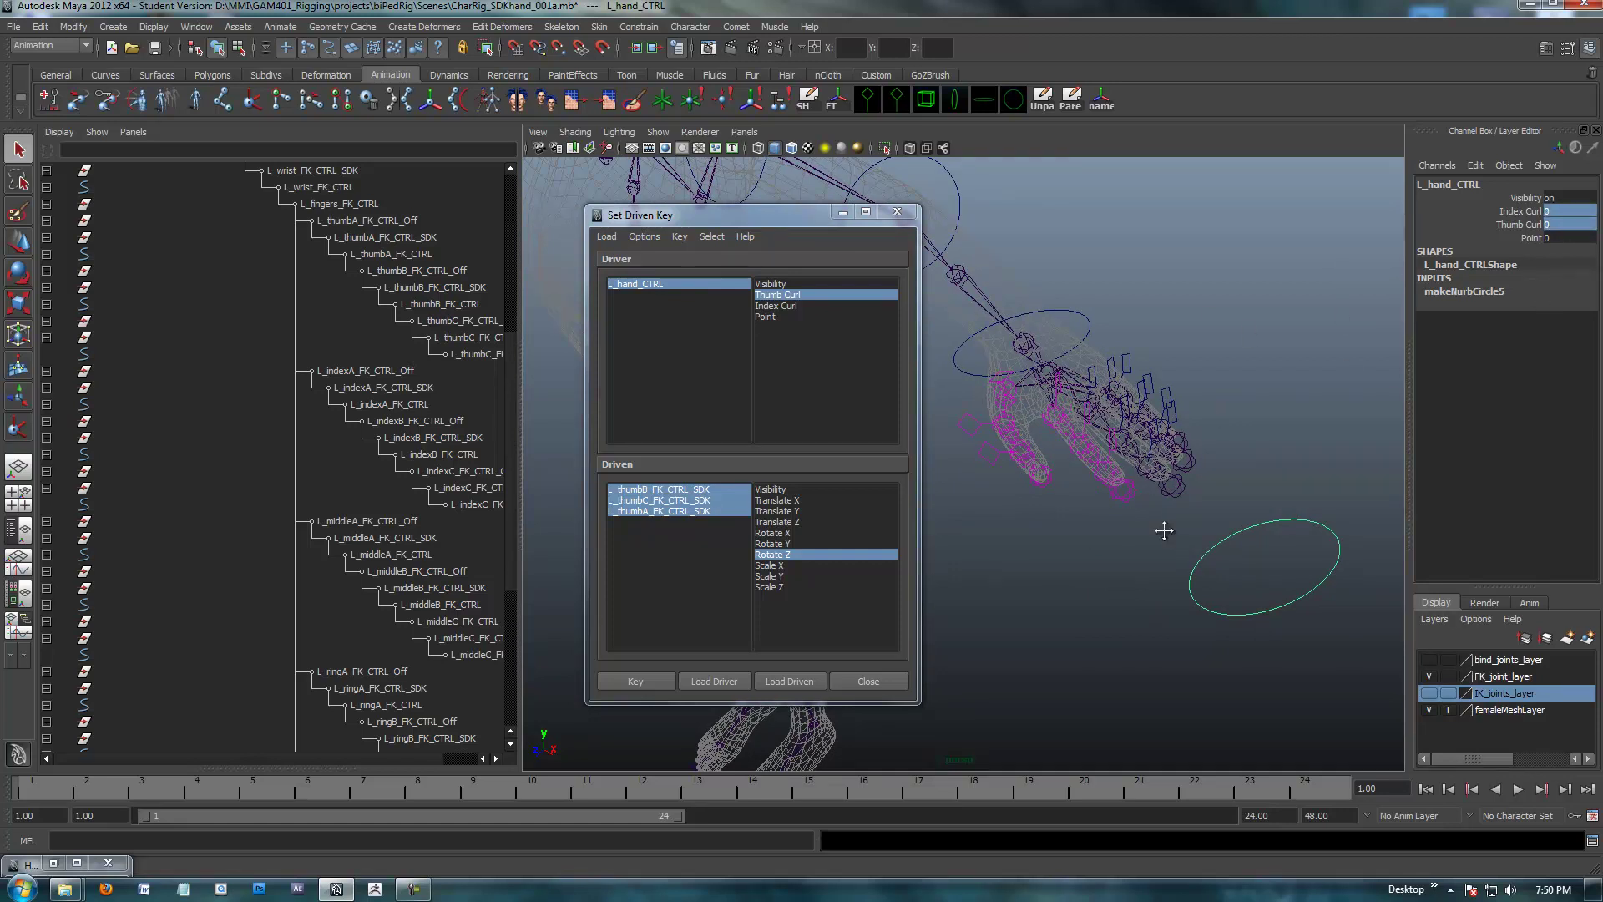
middle_click_drag(1166, 530, 1141, 521)
right_click_drag(1142, 520, 1164, 494, "alt")
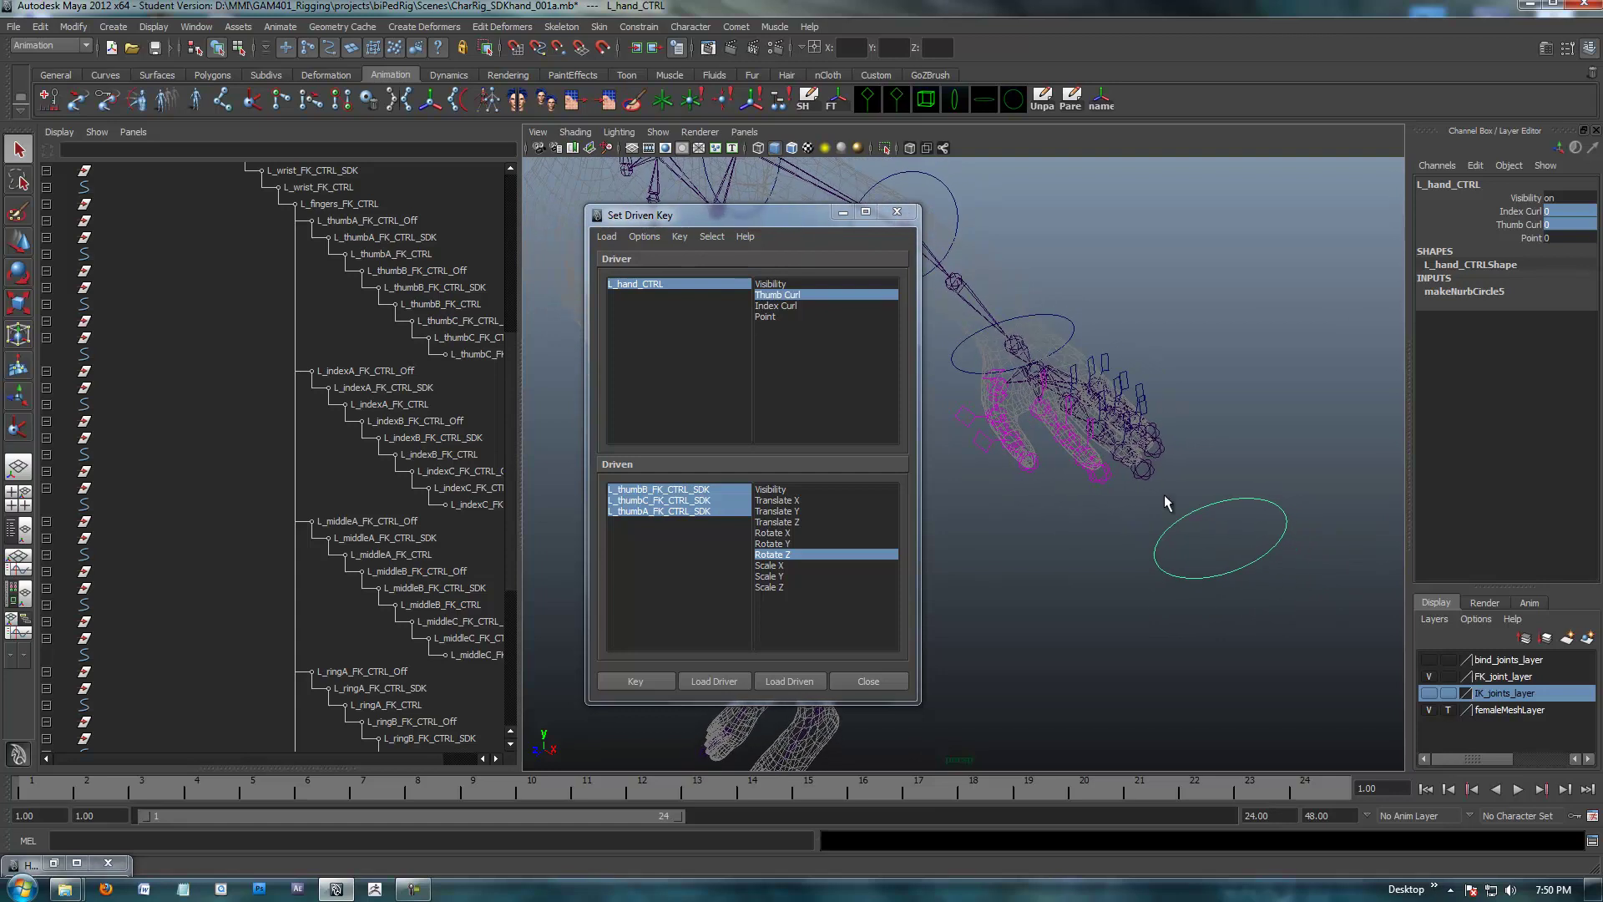
- Add a keyable float attribute MiddleCurl to L_hand_CTRL with minimum -10, maximum 10 and default 0
left_click(1471, 164)
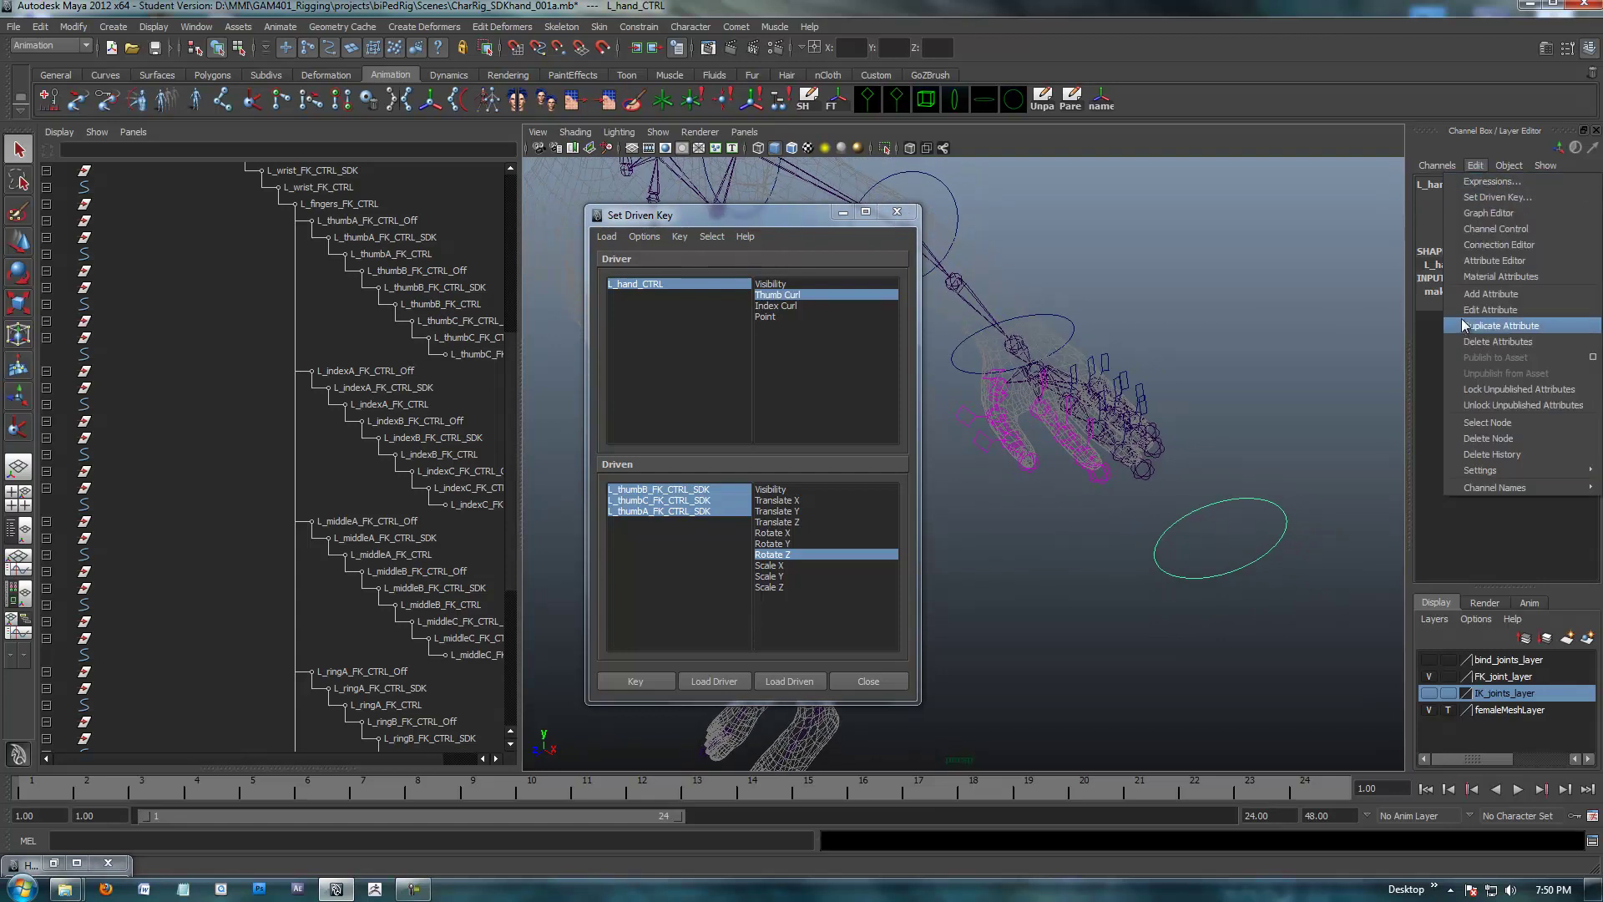
left_click(1503, 293)
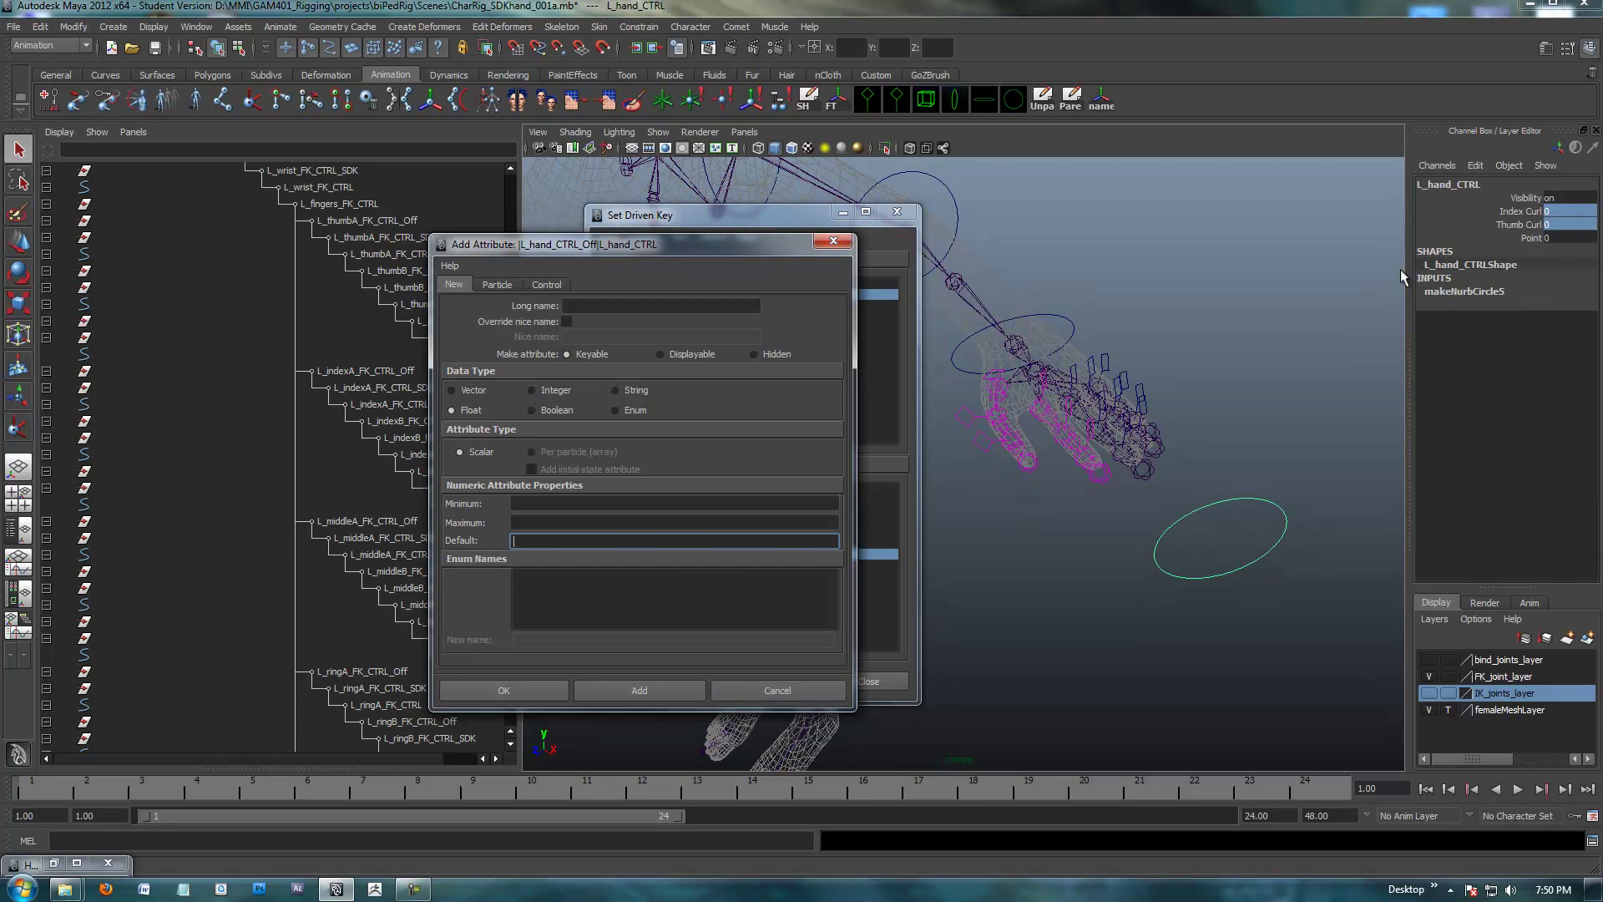
left_click(611, 306)
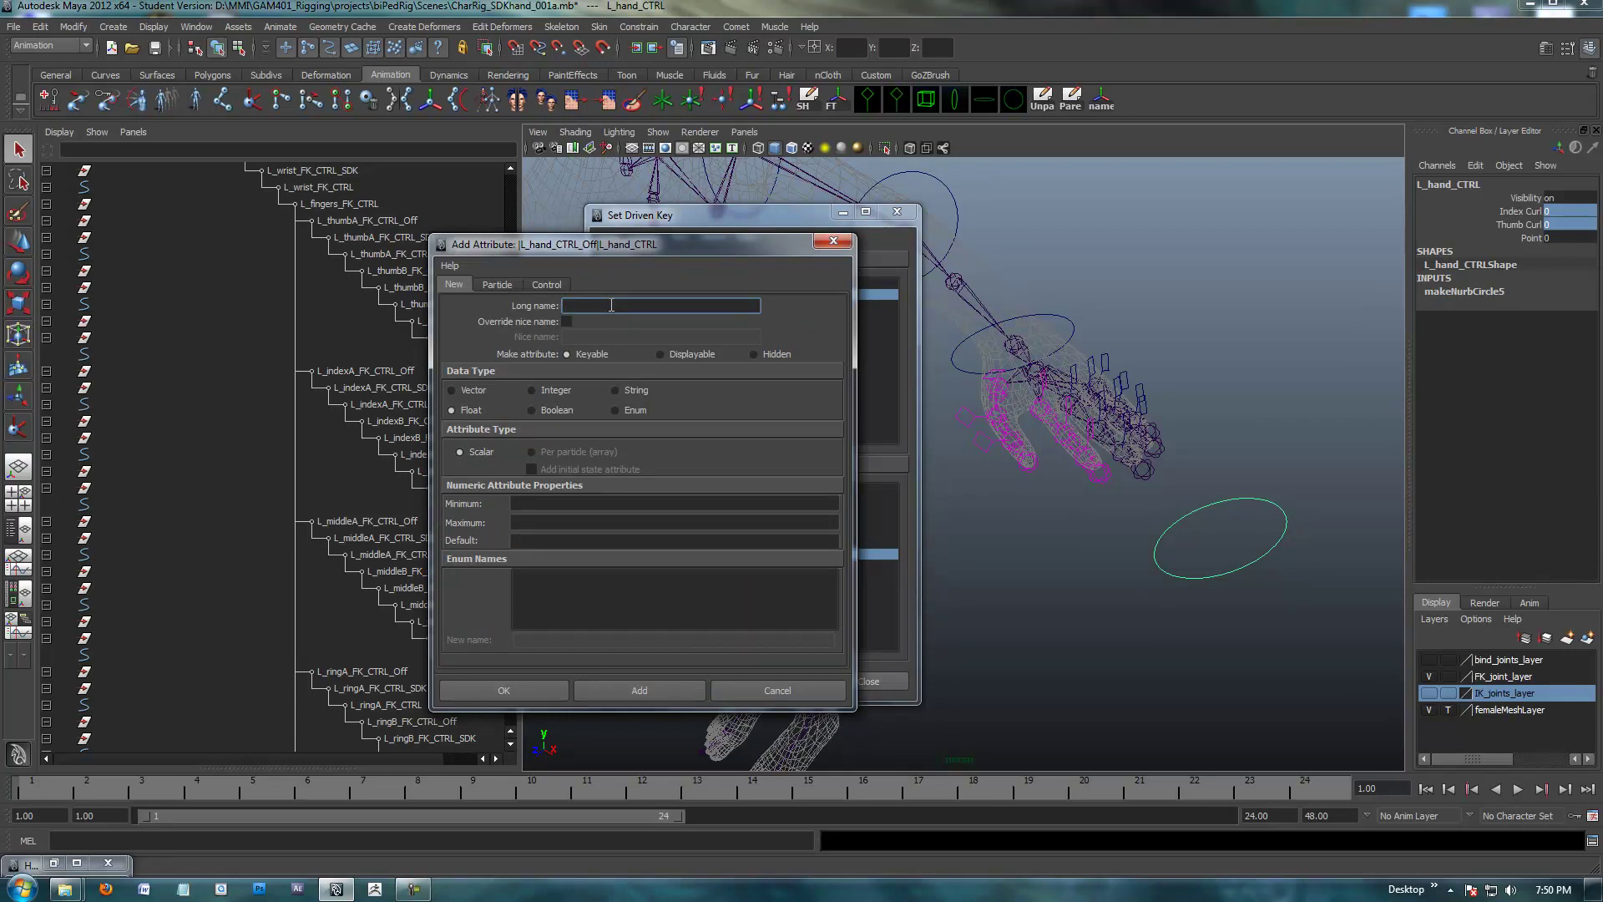
type("MiddleCurl")
left_click(537, 502)
type("-10")
key("Tab")
type("10")
key("Tab")
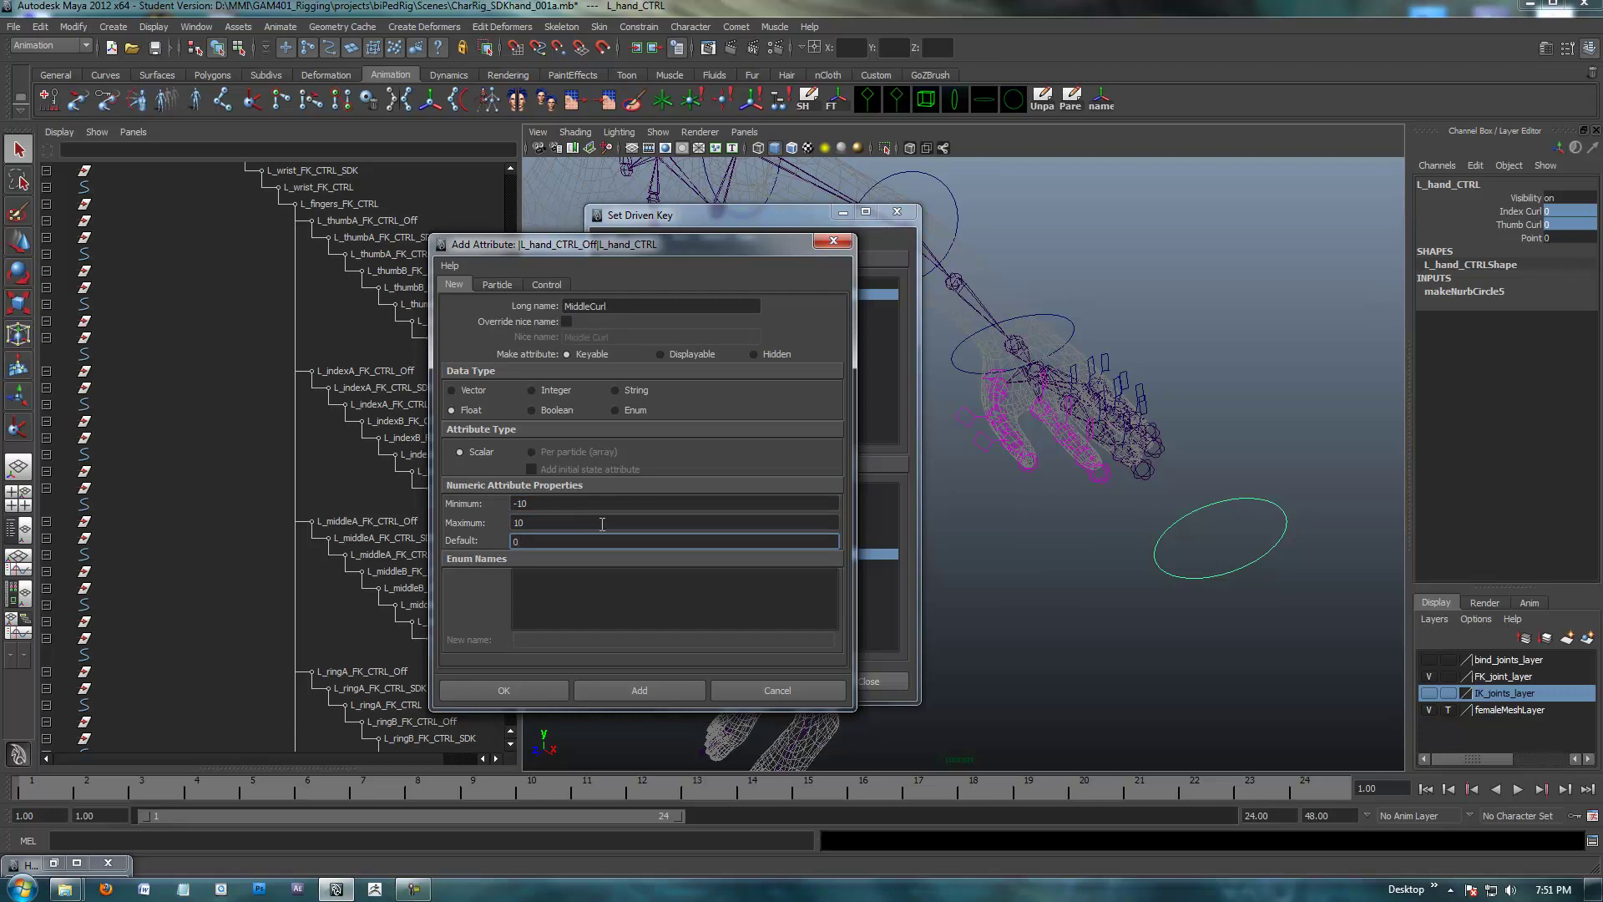
left_click(636, 690)
- Add a float attribute RingCurl to L_hand_CTRL with minimum -10, maximum 10 and default 0
left_click(589, 304)
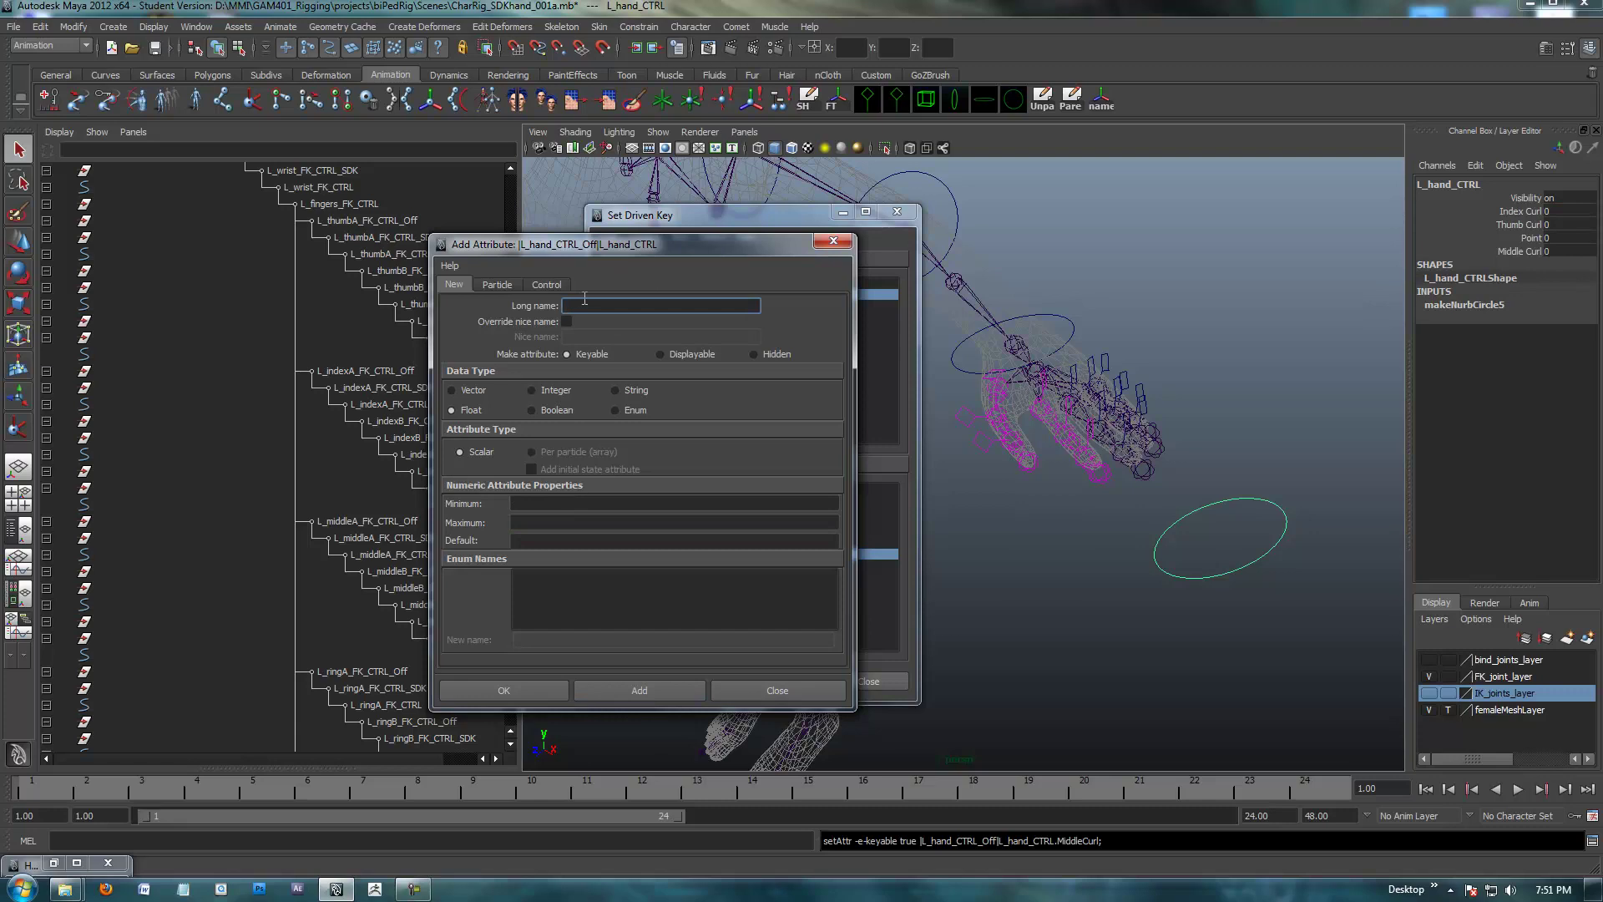
type("RingCurl")
left_click(522, 502)
type("-10")
key("Tab")
type("10")
key("Tab")
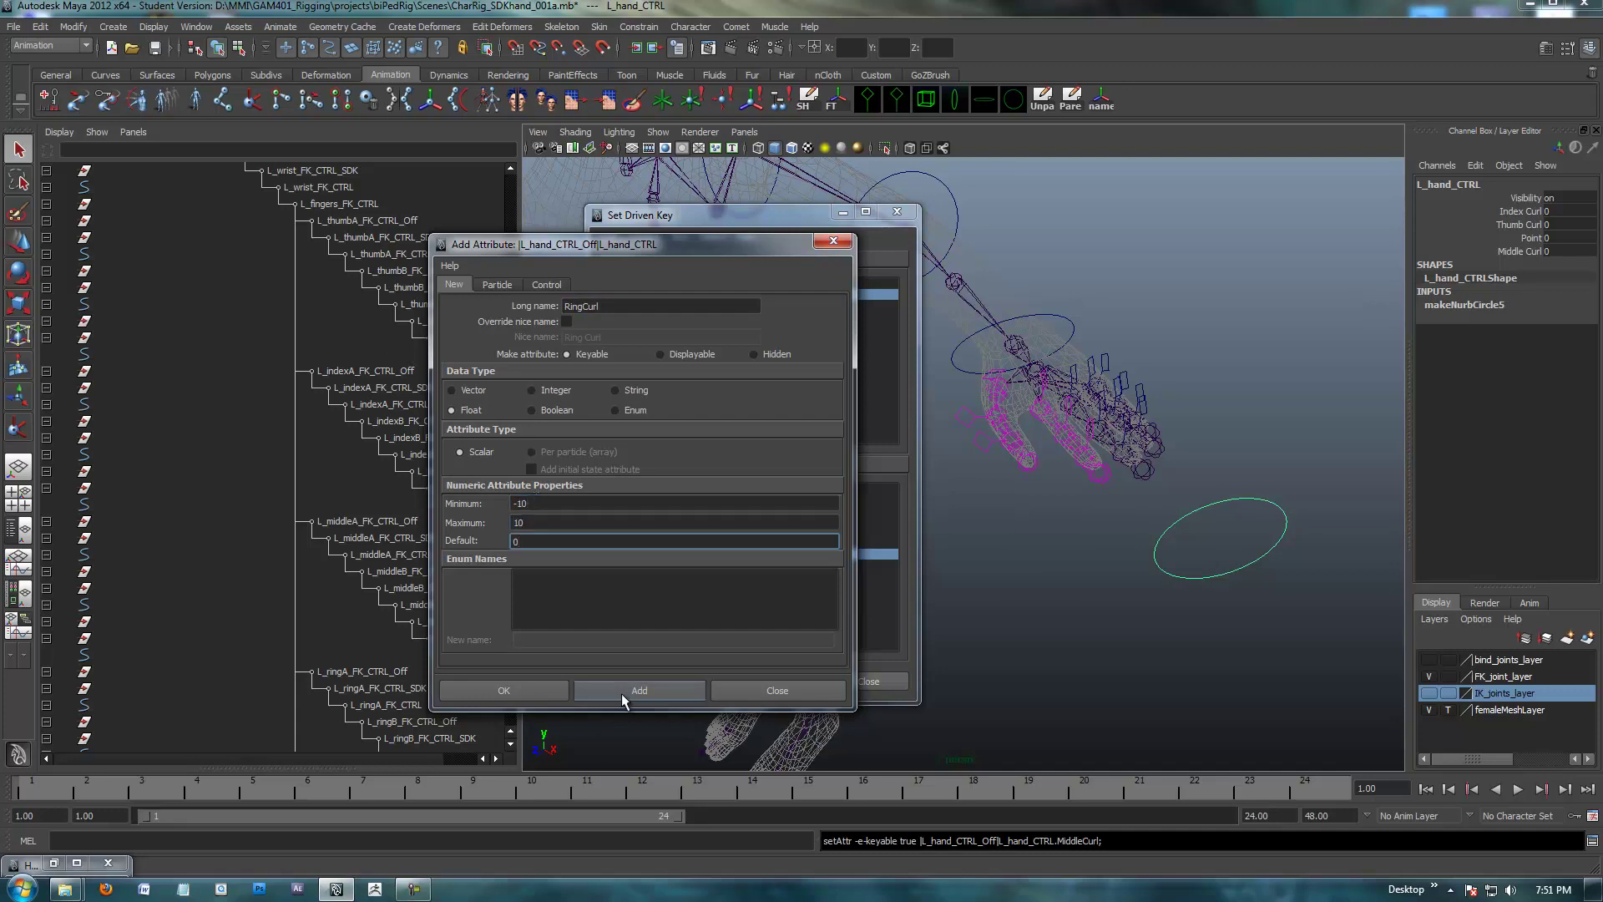
left_click(629, 687)
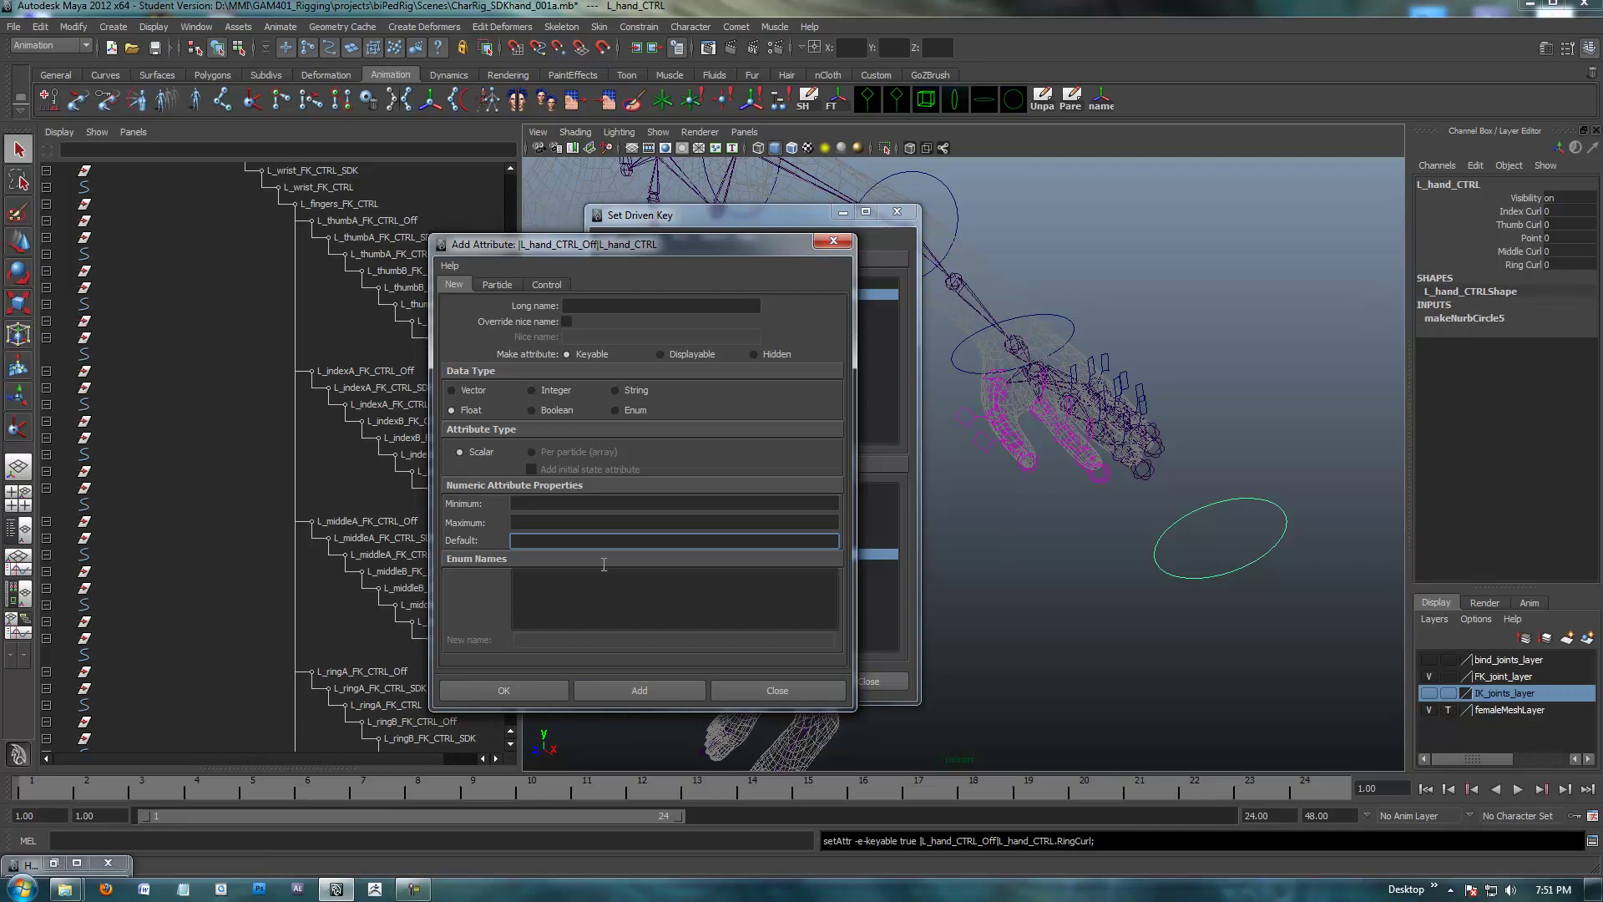
- Add a float attribute PinkyCurl with minimum -10, maximum 10 and default 0, and finish adding attributes
left_click(600, 306)
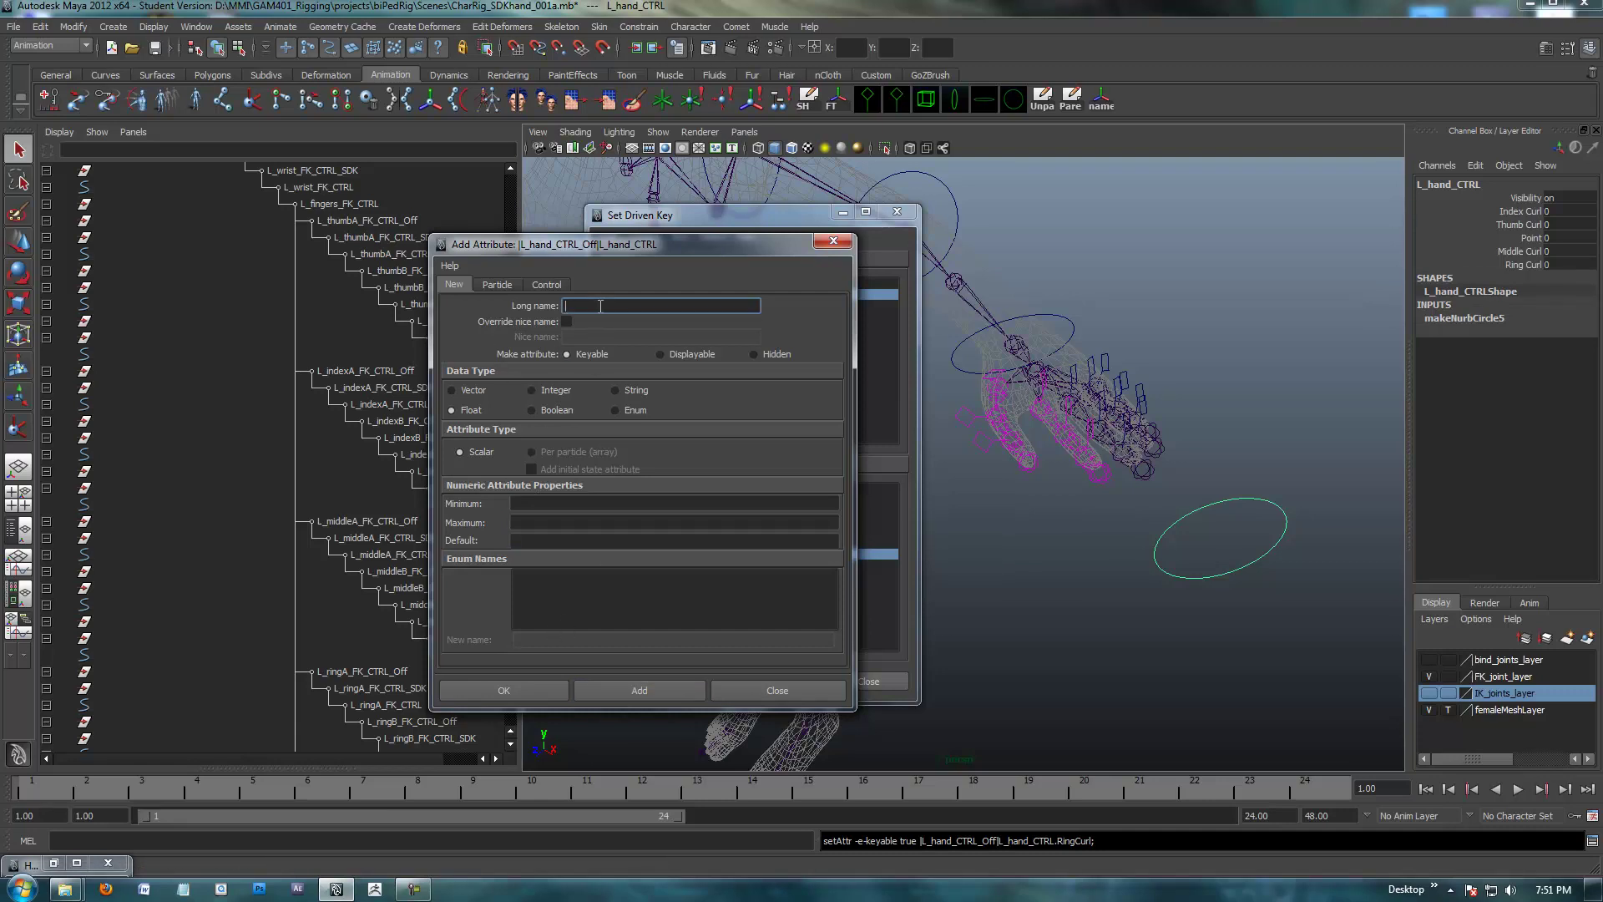
type("PinkyCurl")
left_click(534, 503)
type("-10")
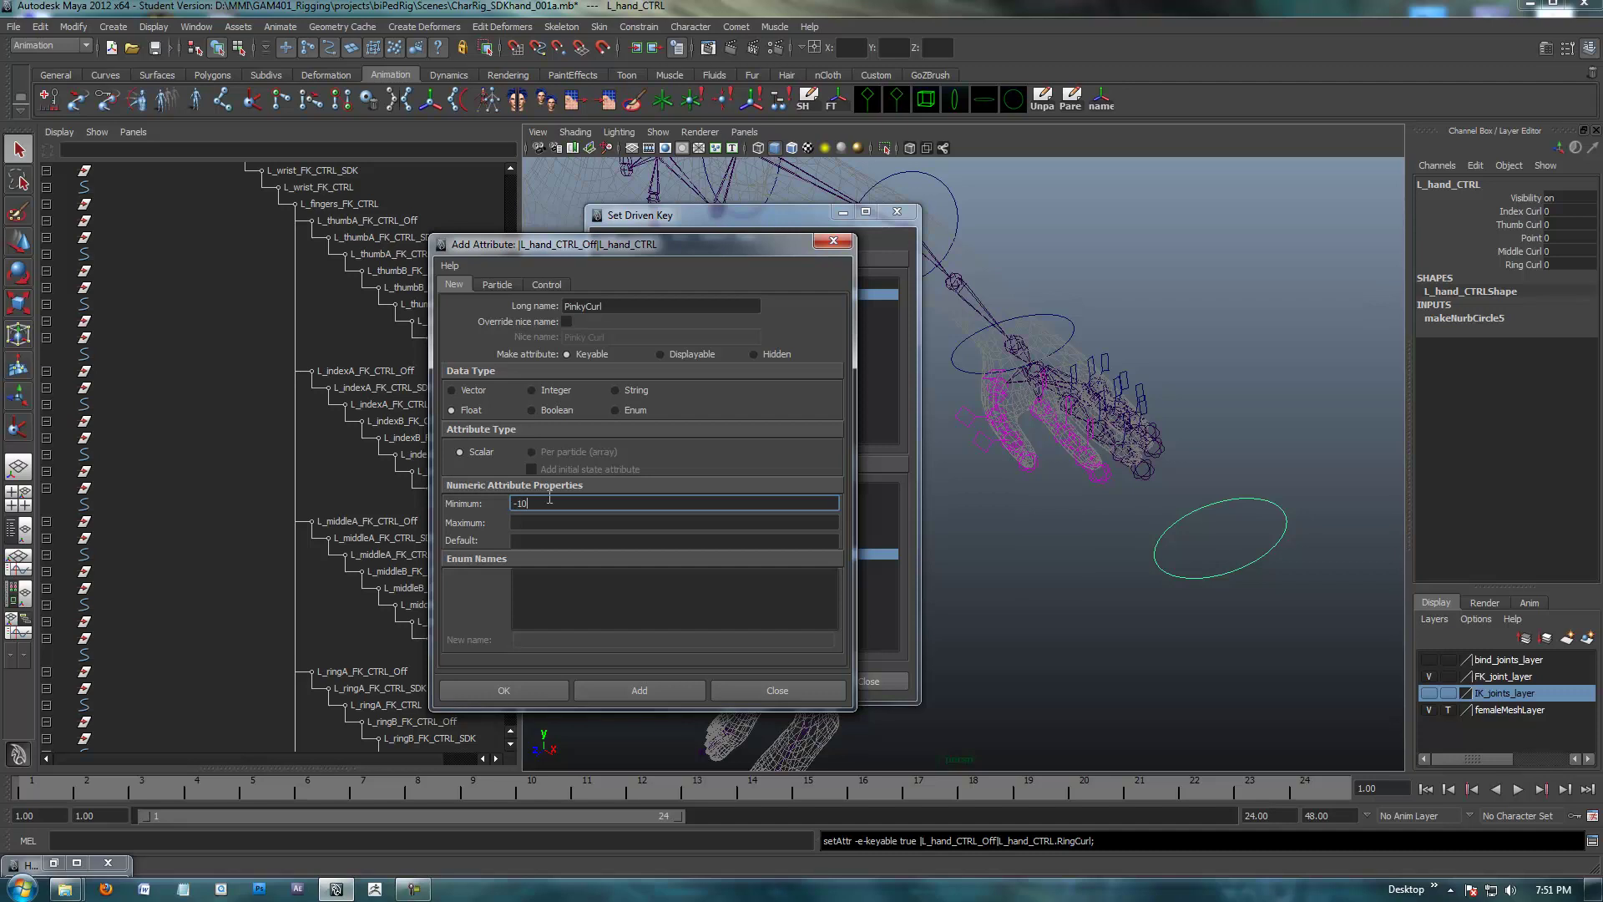
key("Tab")
type("10")
key("Tab")
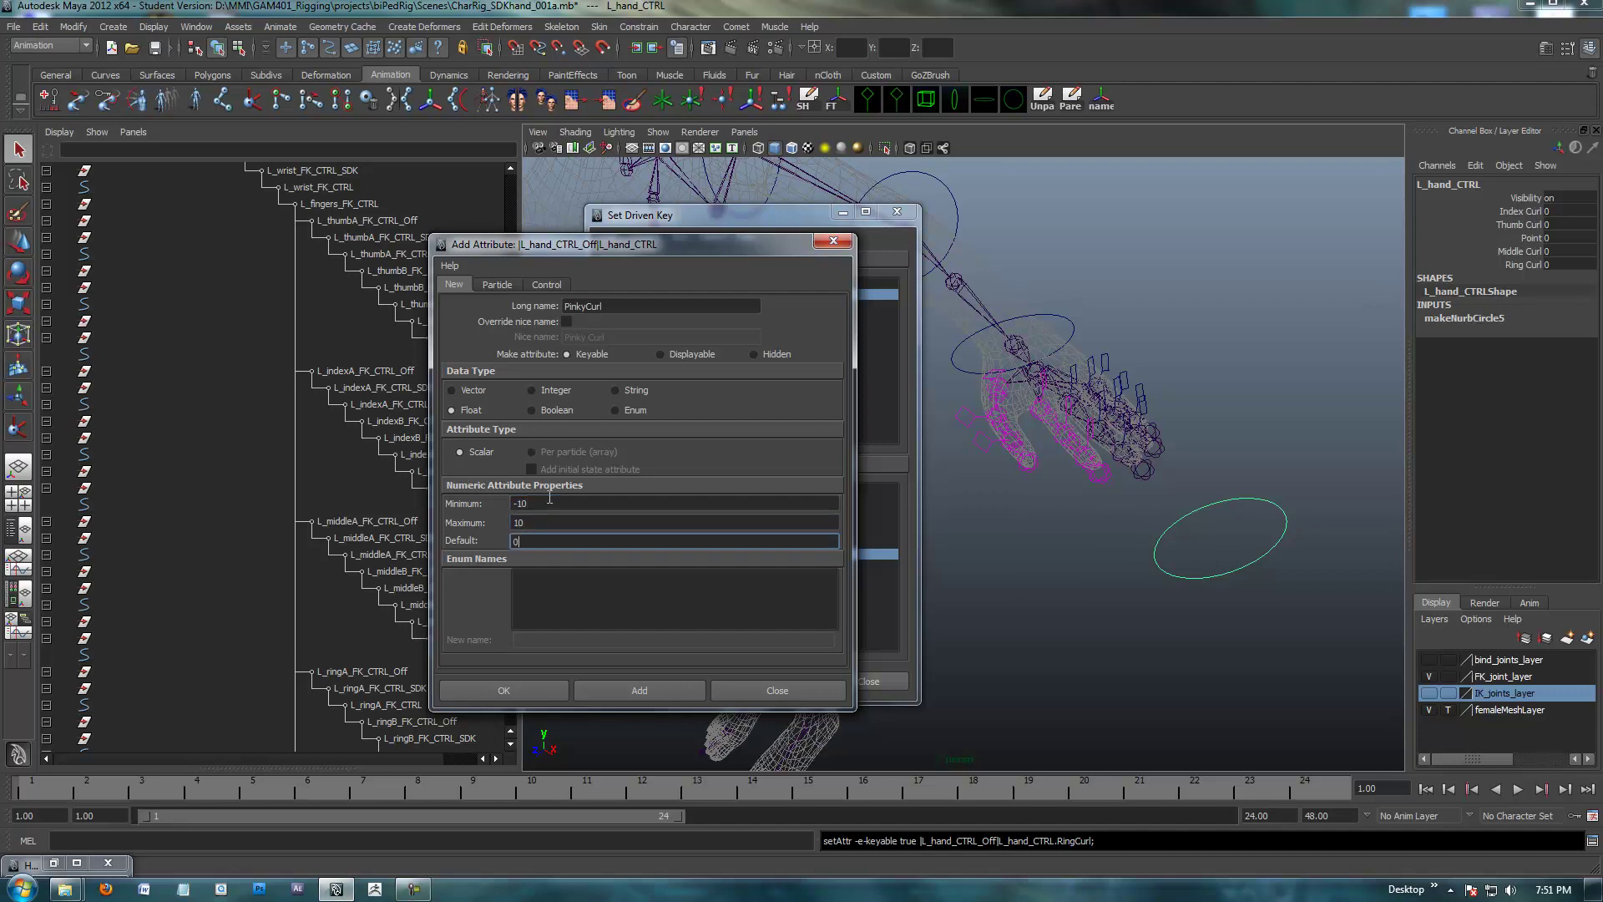
left_click(650, 692)
left_click(823, 686)
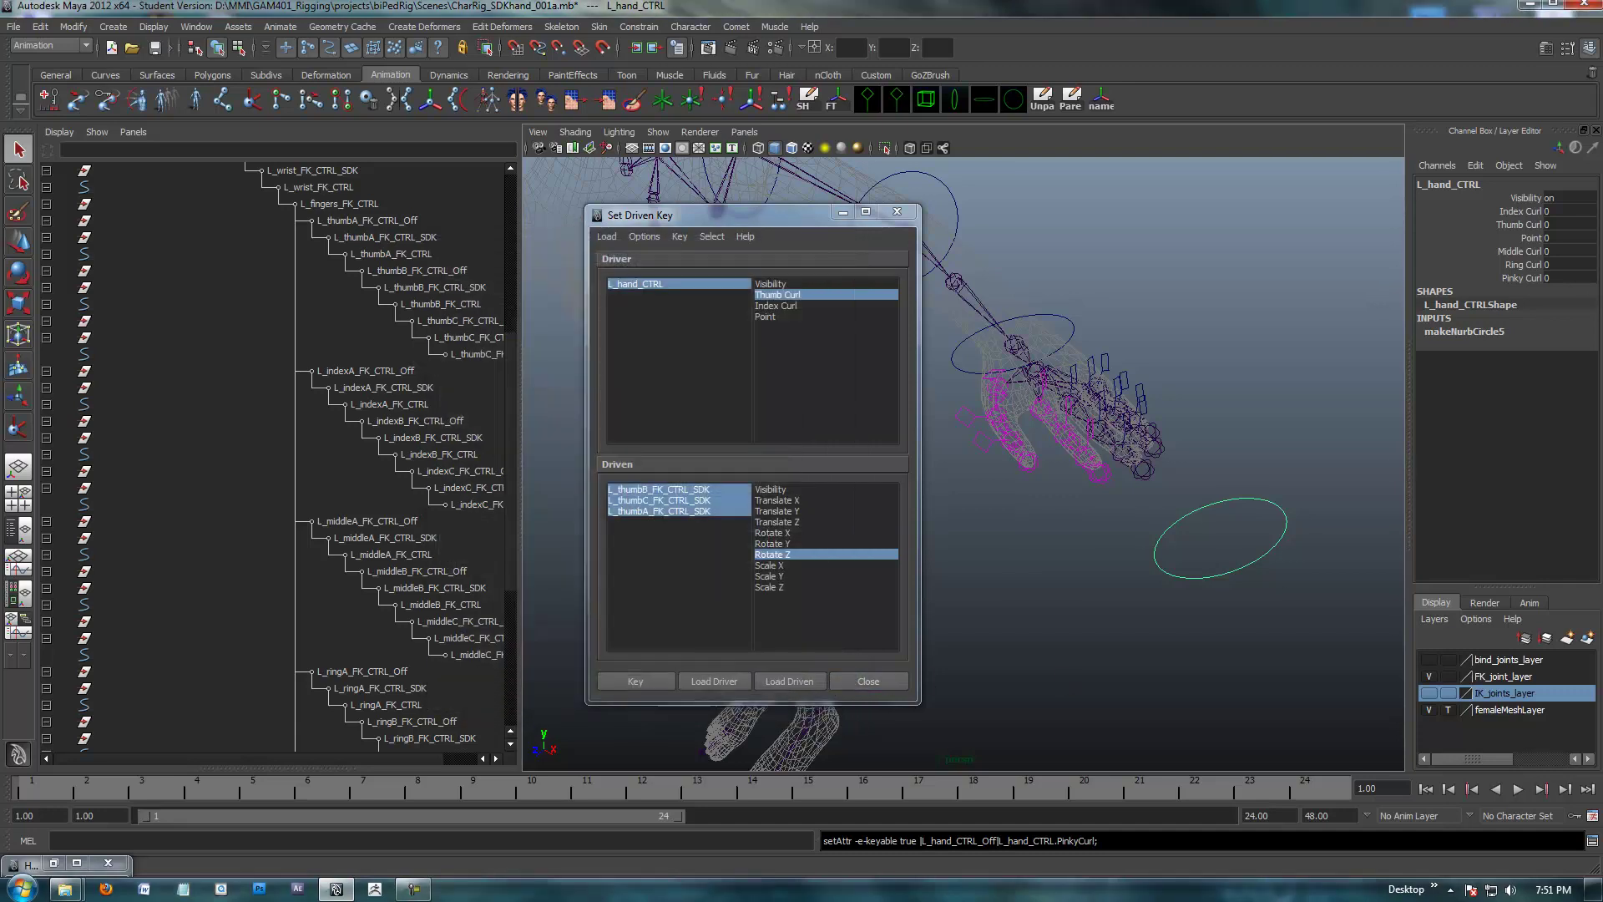
- Examine the curl and Point channels of L_hand_CTRL one by one, checking how they affect the fingers
left_click(1521, 224)
left_click(1530, 237)
left_click(1530, 249)
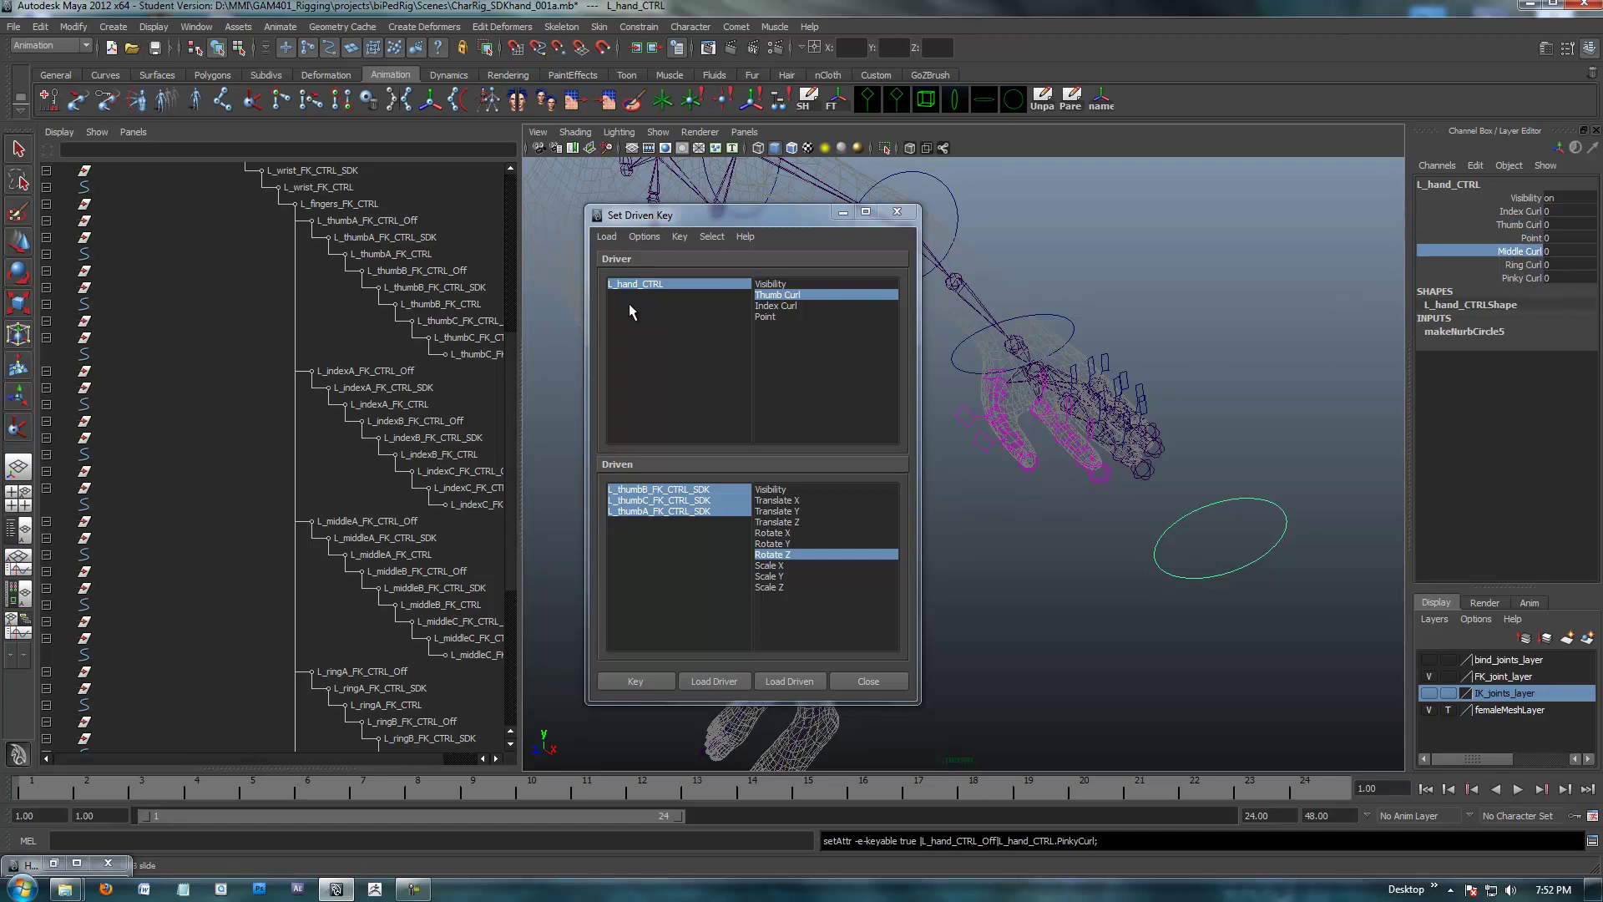
mouse_move(713, 219)
left_mouse_down()
mouse_move(779, 202)
mouse_move(730, 220)
left_mouse_up()
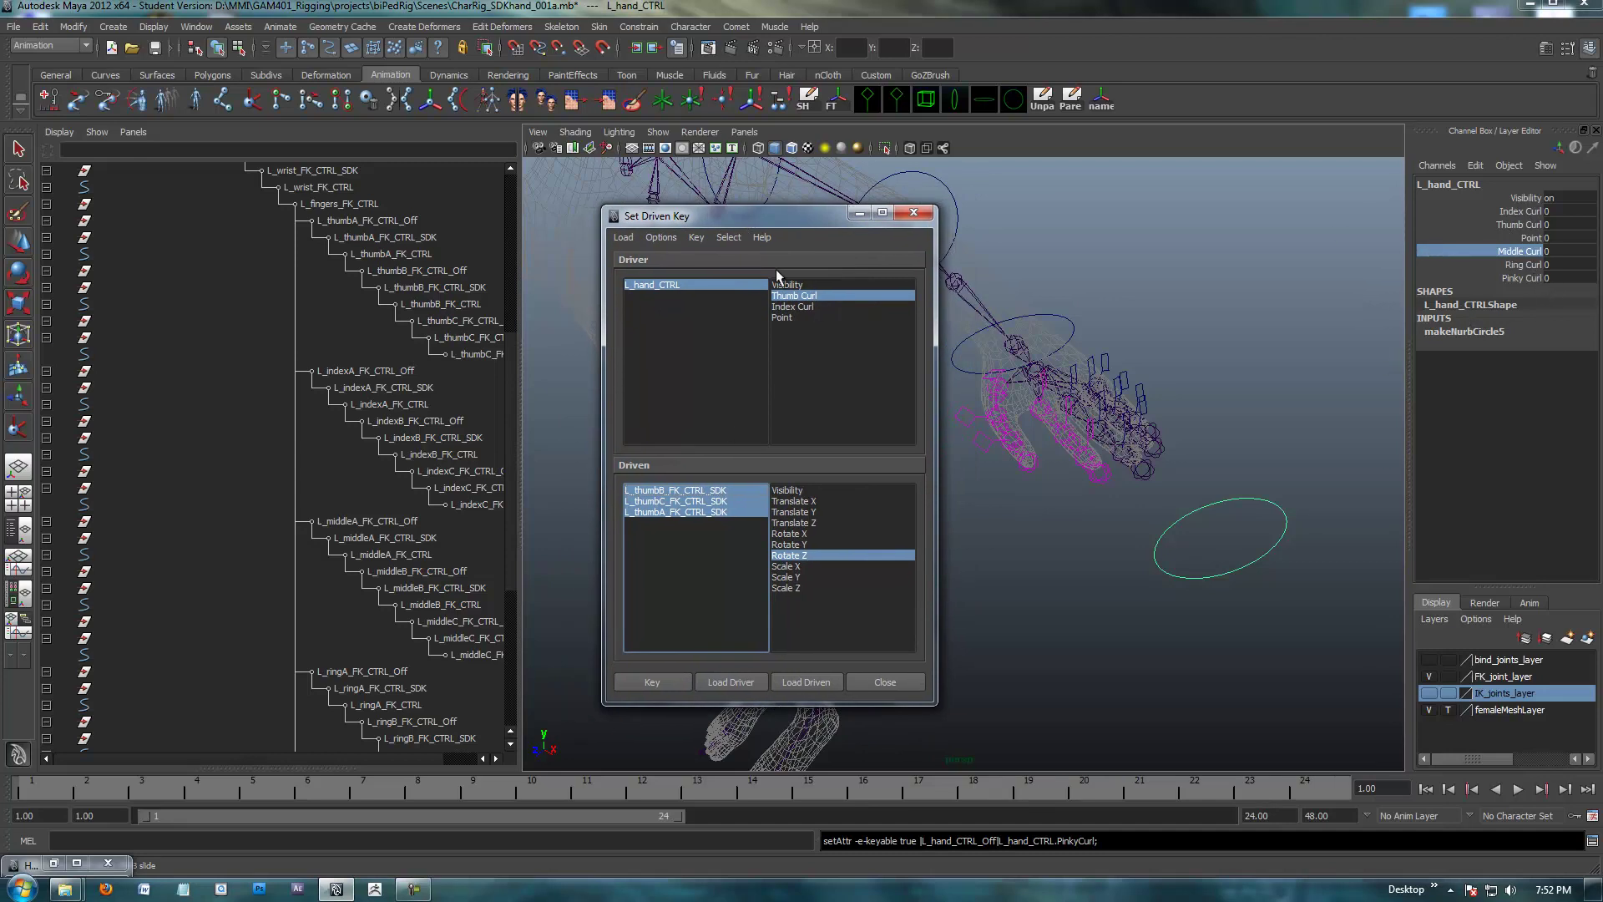
left_click_drag(771, 223, 764, 216)
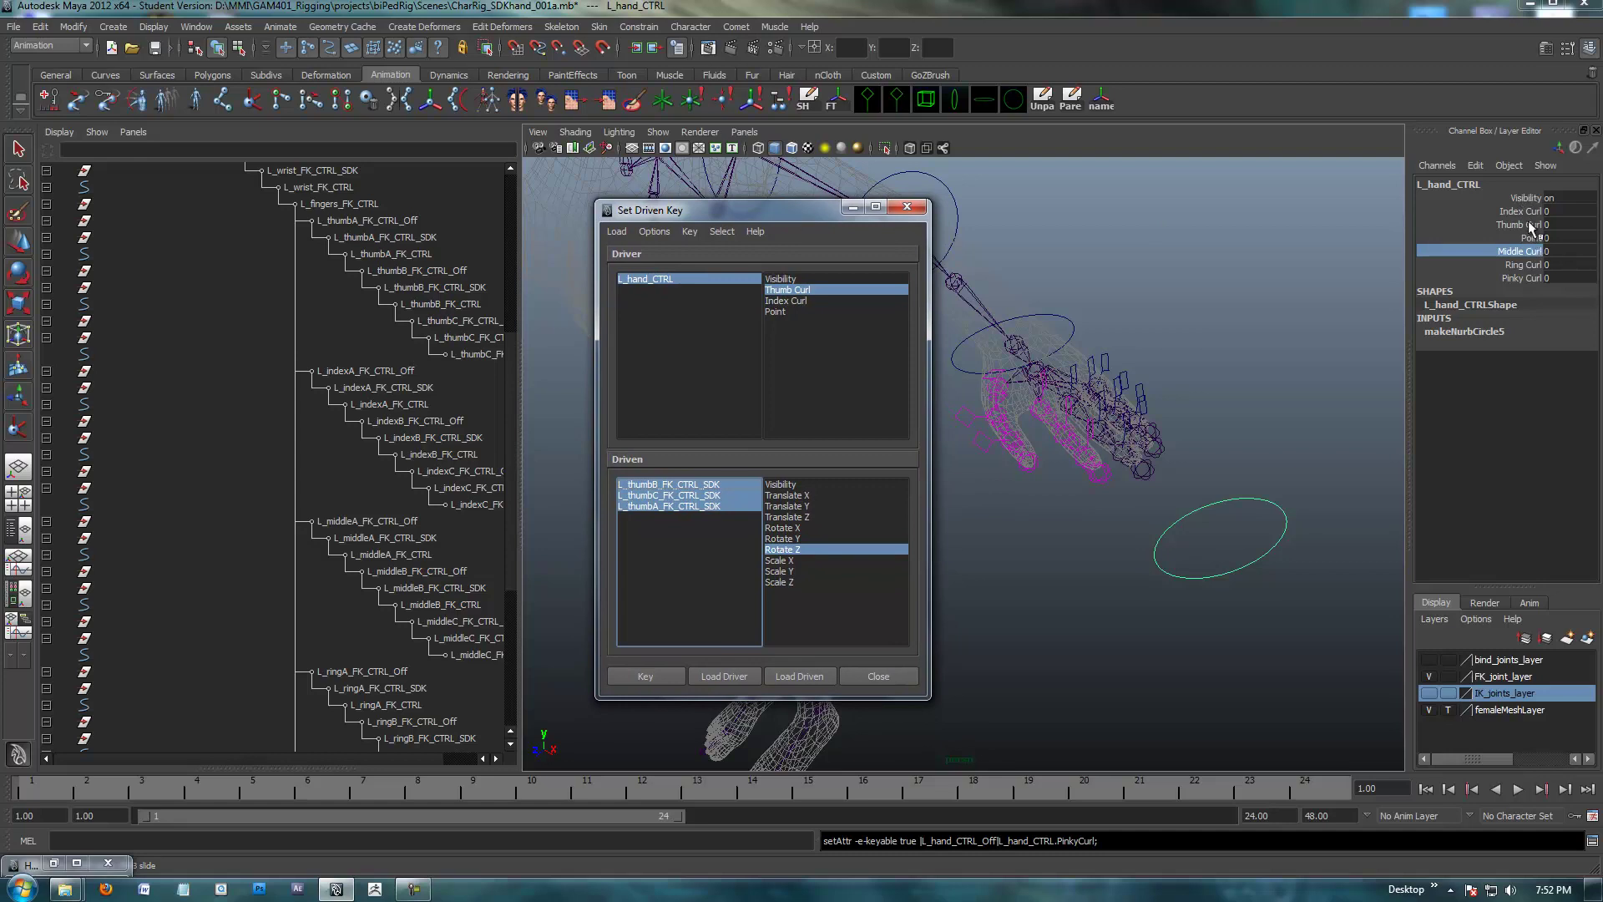
left_click(1529, 211)
left_click(1530, 223)
left_click(1532, 238)
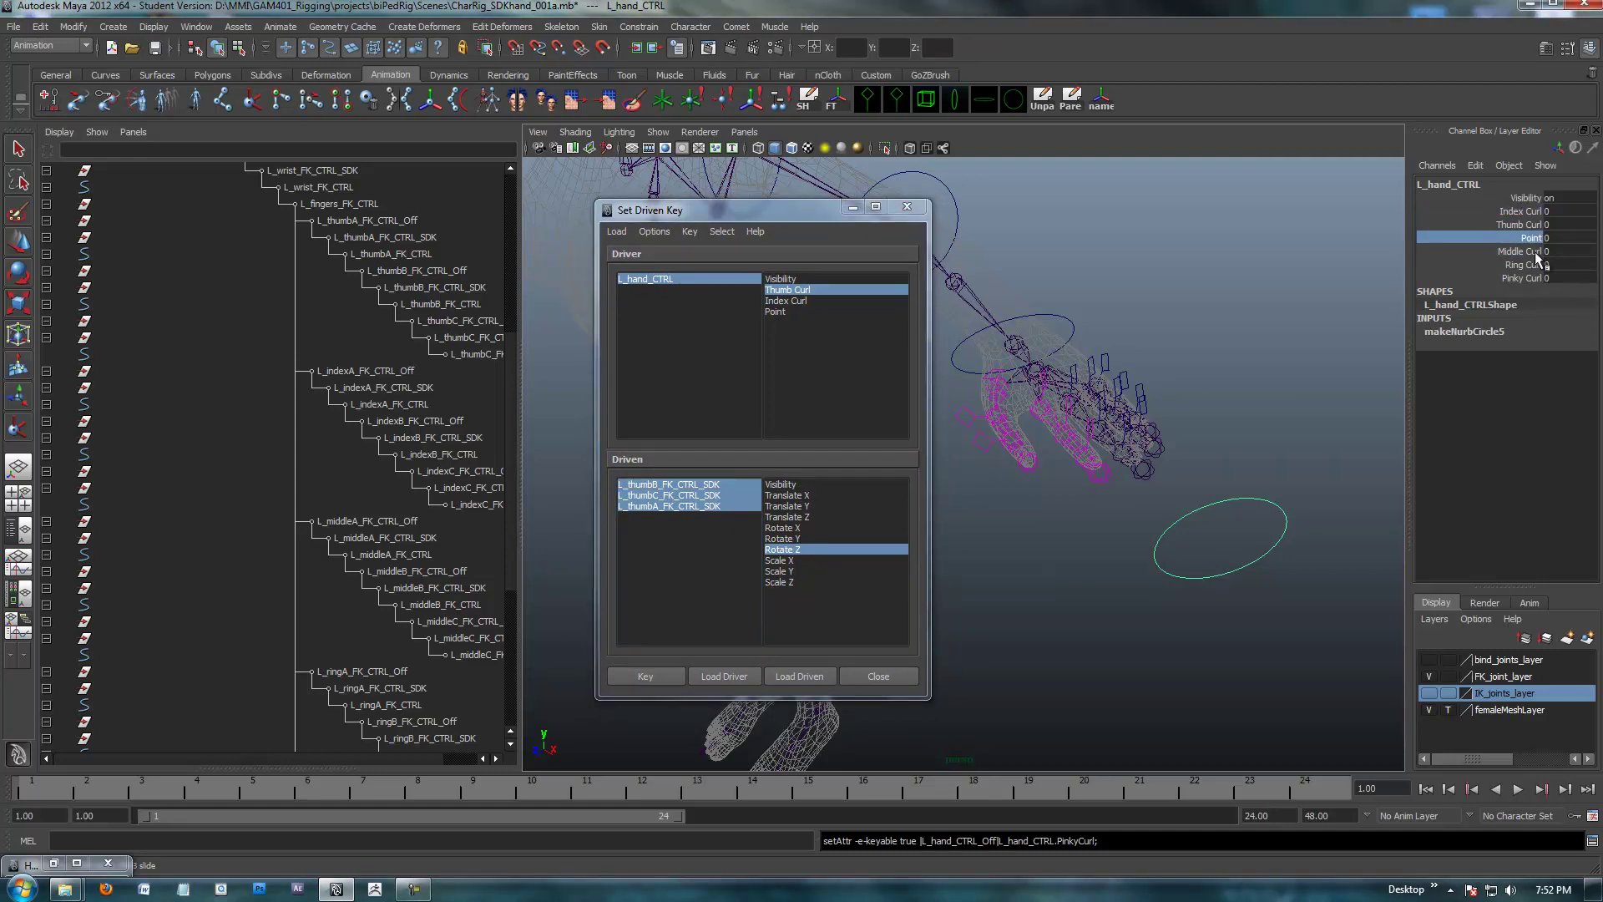
left_click(1529, 225)
middle_click_drag(1061, 530, 1072, 517, "alt")
left_click_drag(750, 208, 709, 197)
left_click_drag(1260, 279, 1251, 262, "alt")
left_click(1524, 251)
left_click_drag(1203, 311, 1260, 312, "alt")
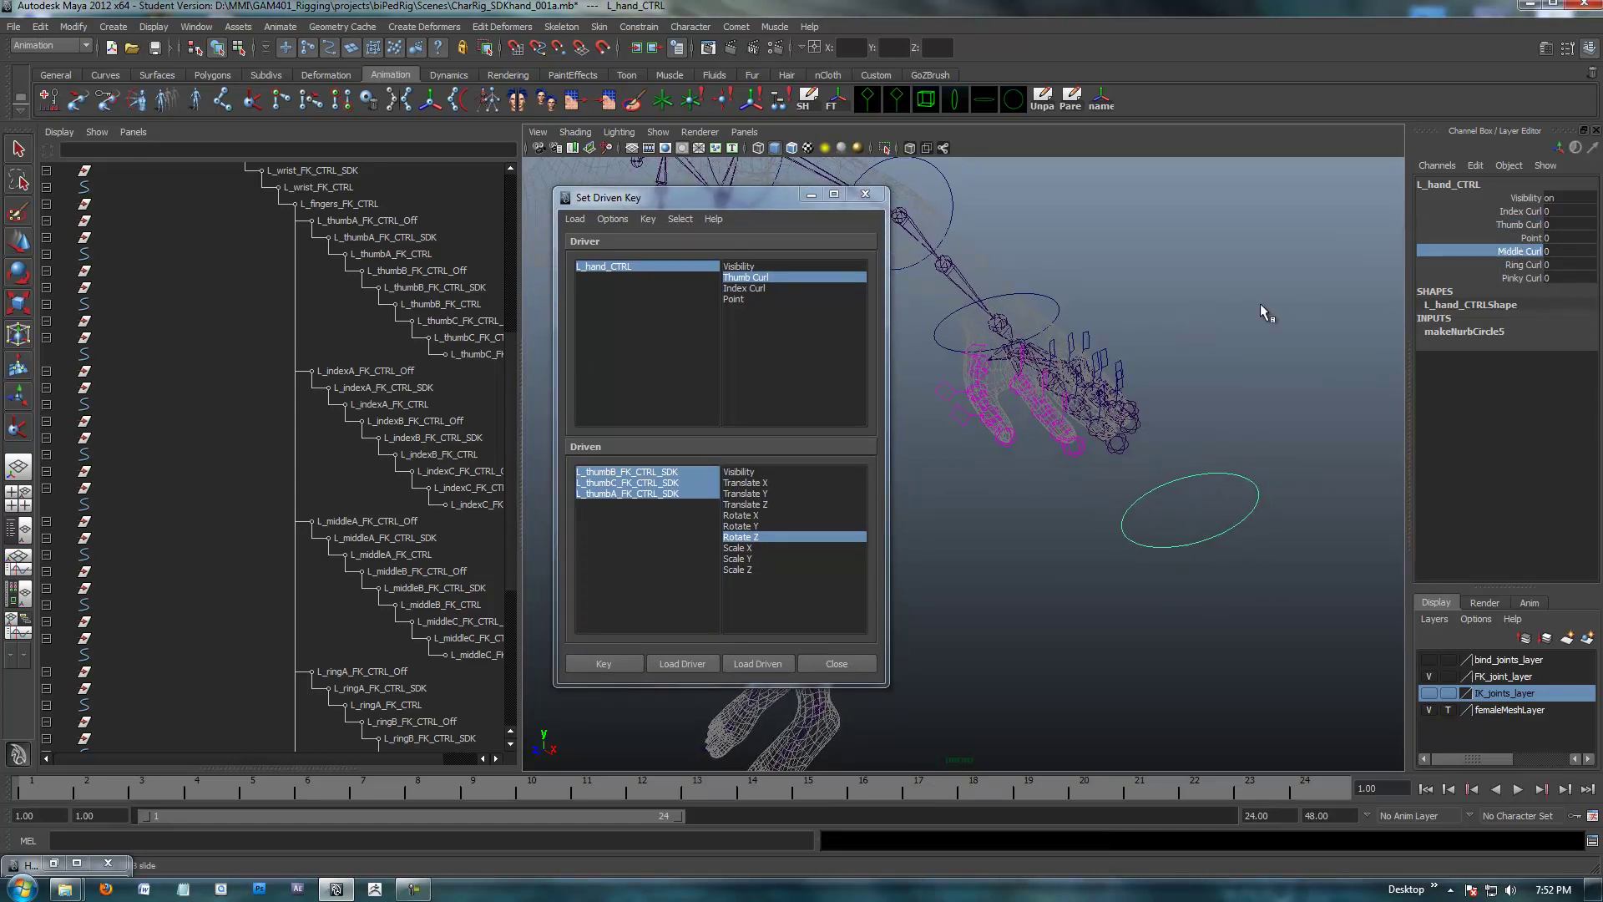
- Try out the Point attribute of L_hand_CTRL and set it back to 0
left_click(1536, 238)
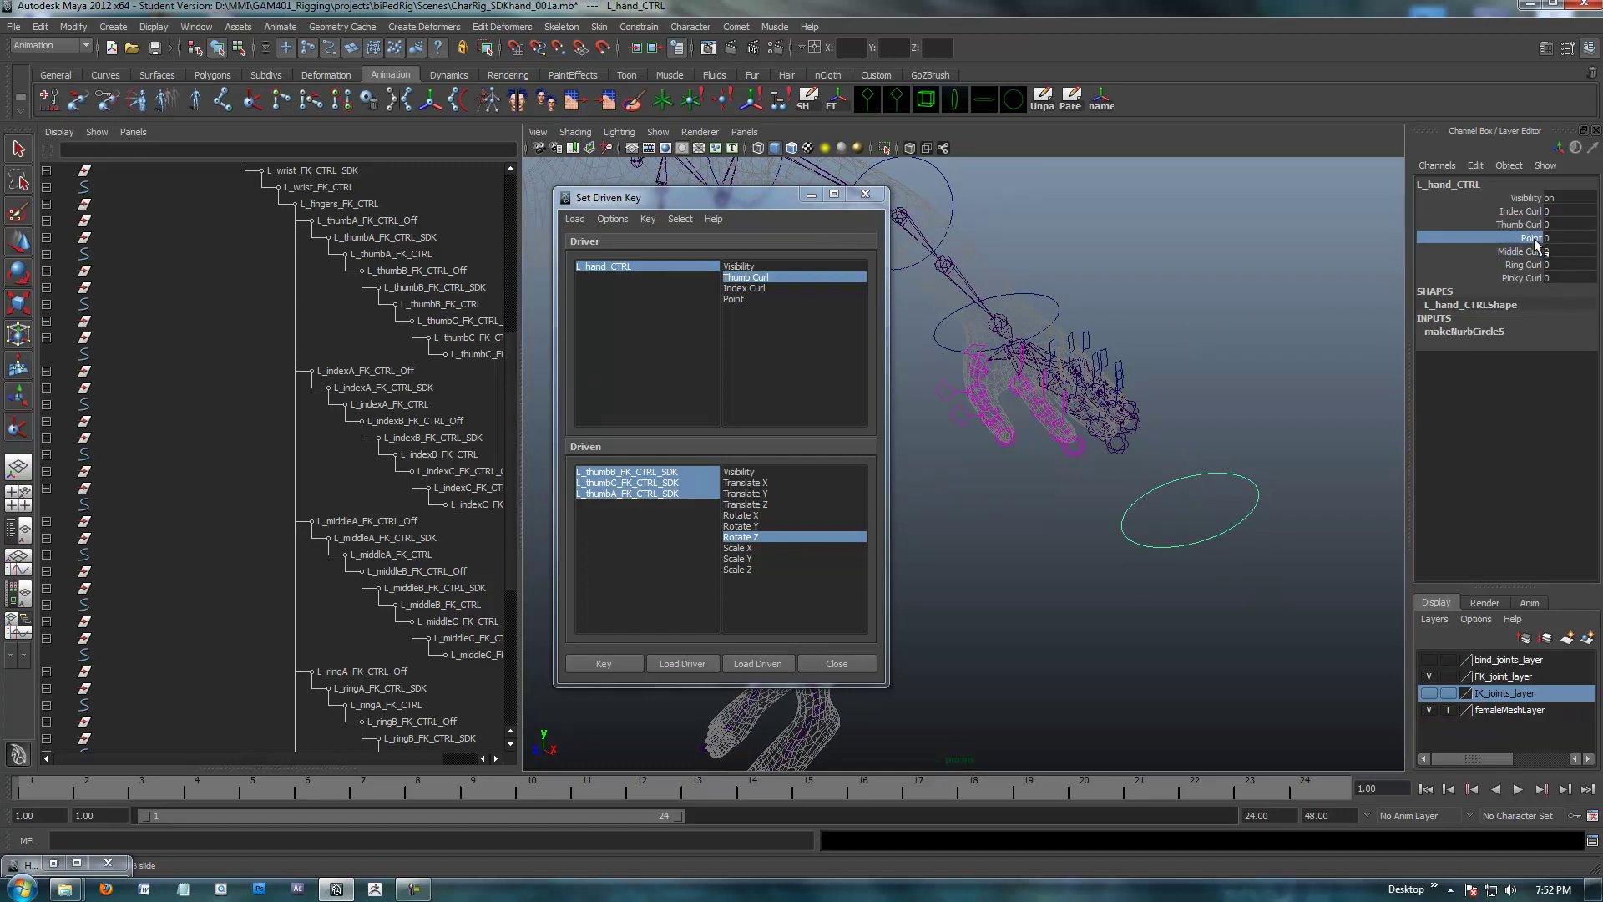
middle_click_drag(1147, 290, 1263, 270)
left_click(1562, 239)
type("0")
key("Return")
- Try out the Middle Curl attribute and select the three middle finger FK controls
left_click(1540, 251)
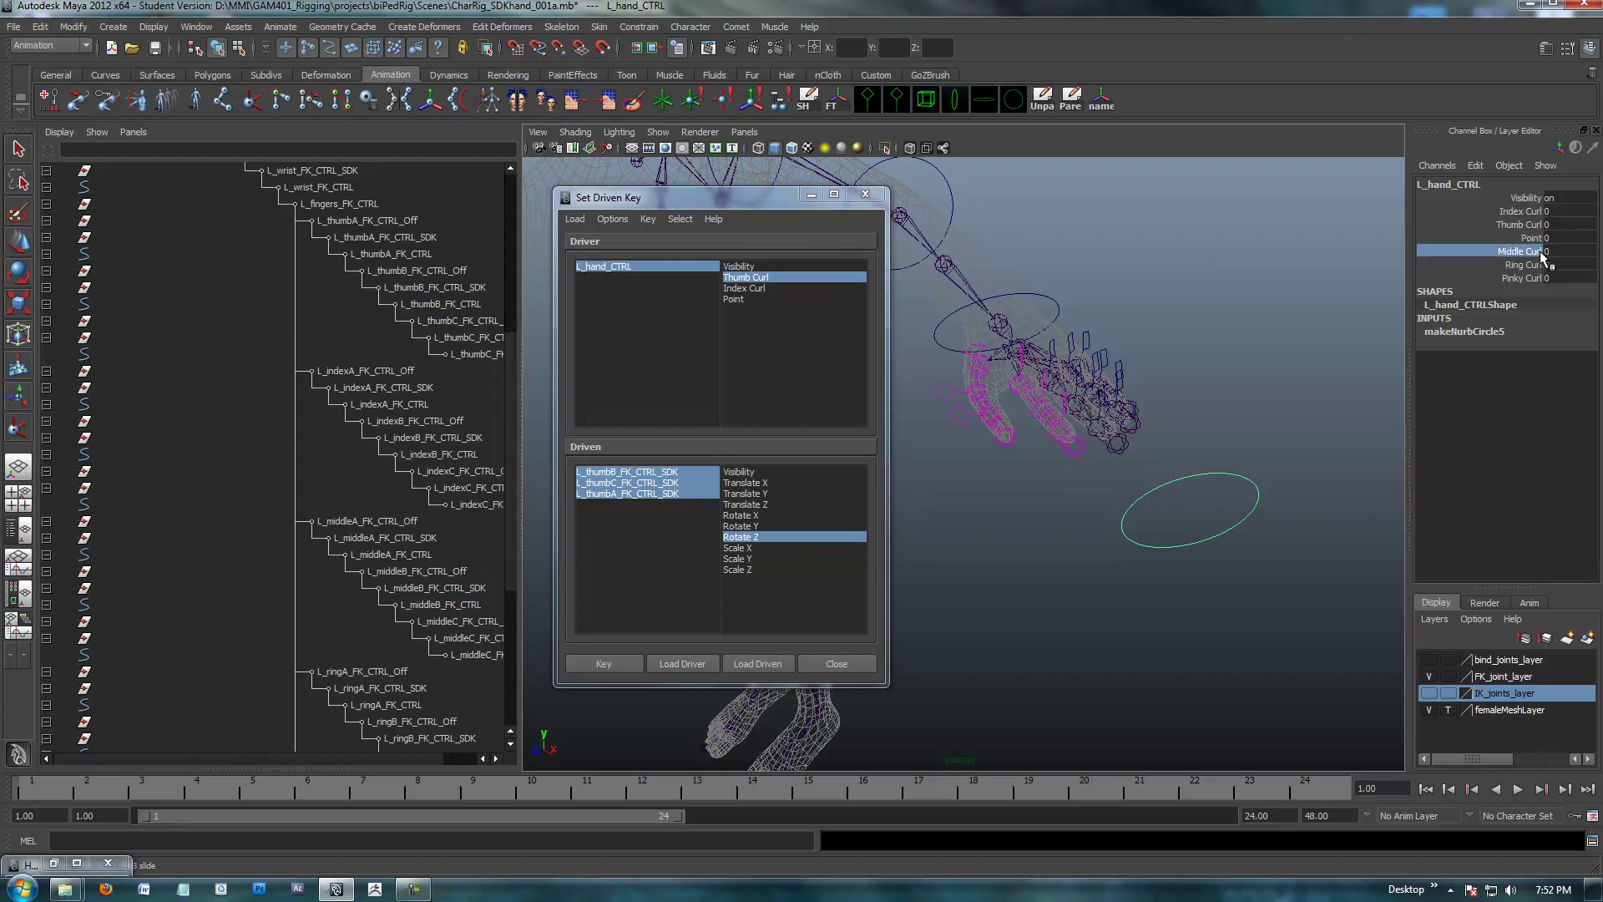
left_click_drag(1288, 319, 1108, 296, "alt")
left_click_drag(1041, 253, 1065, 266)
left_click_drag(1210, 284, 1248, 338, "alt")
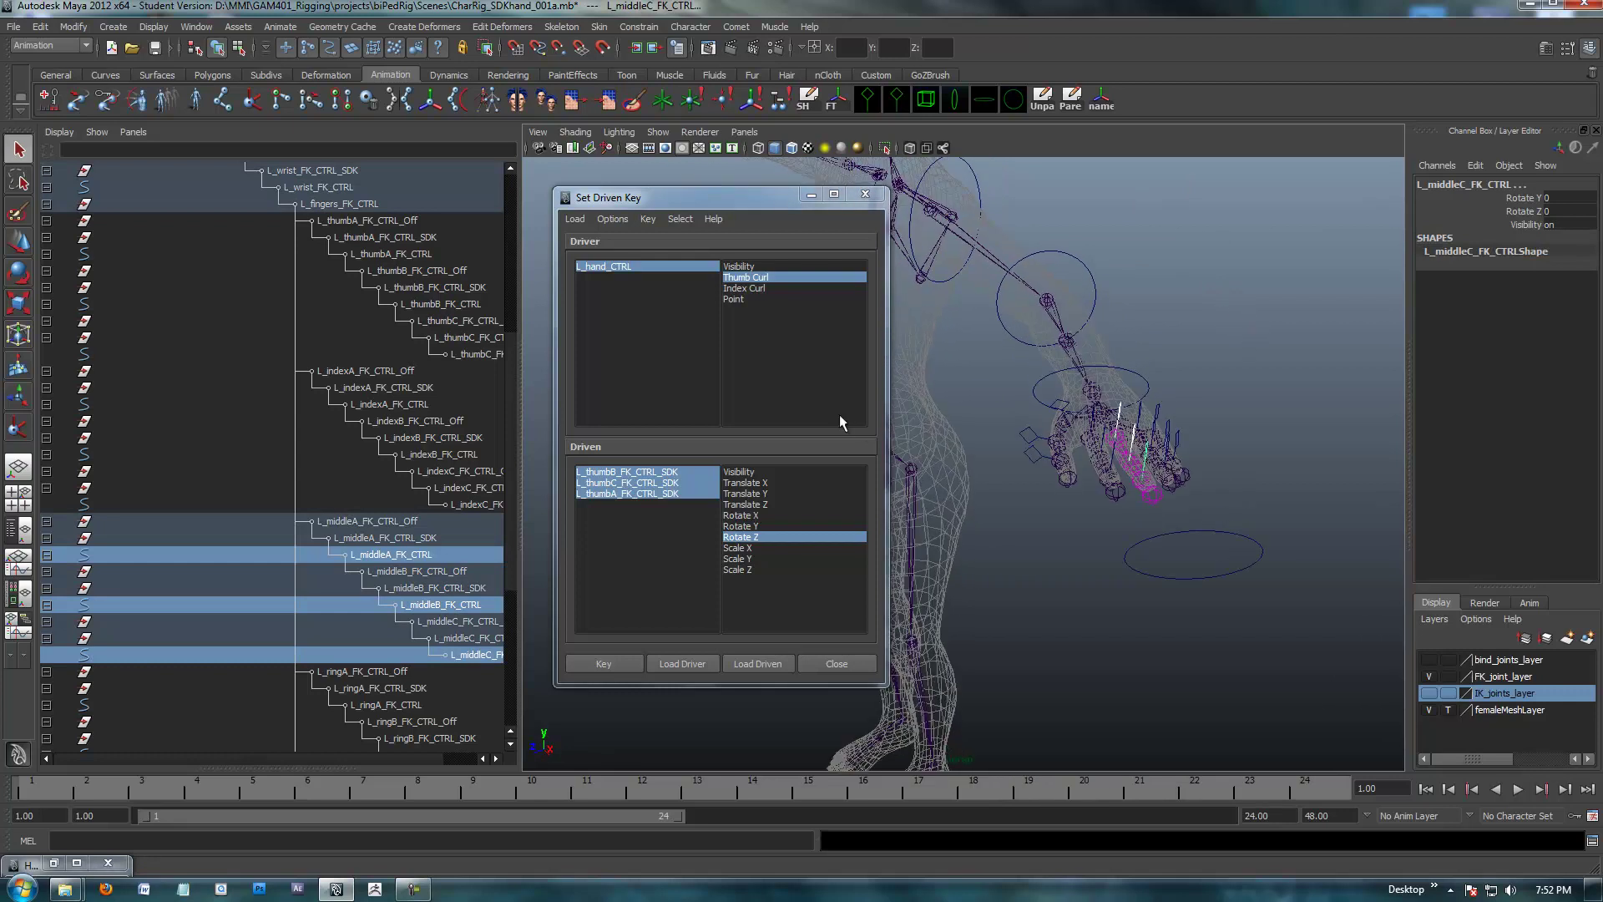
- Refresh L_hand_CTRL as the driver and choose Middle Curl as the driving attribute
left_click(729, 203)
left_click_drag(729, 203, 751, 216)
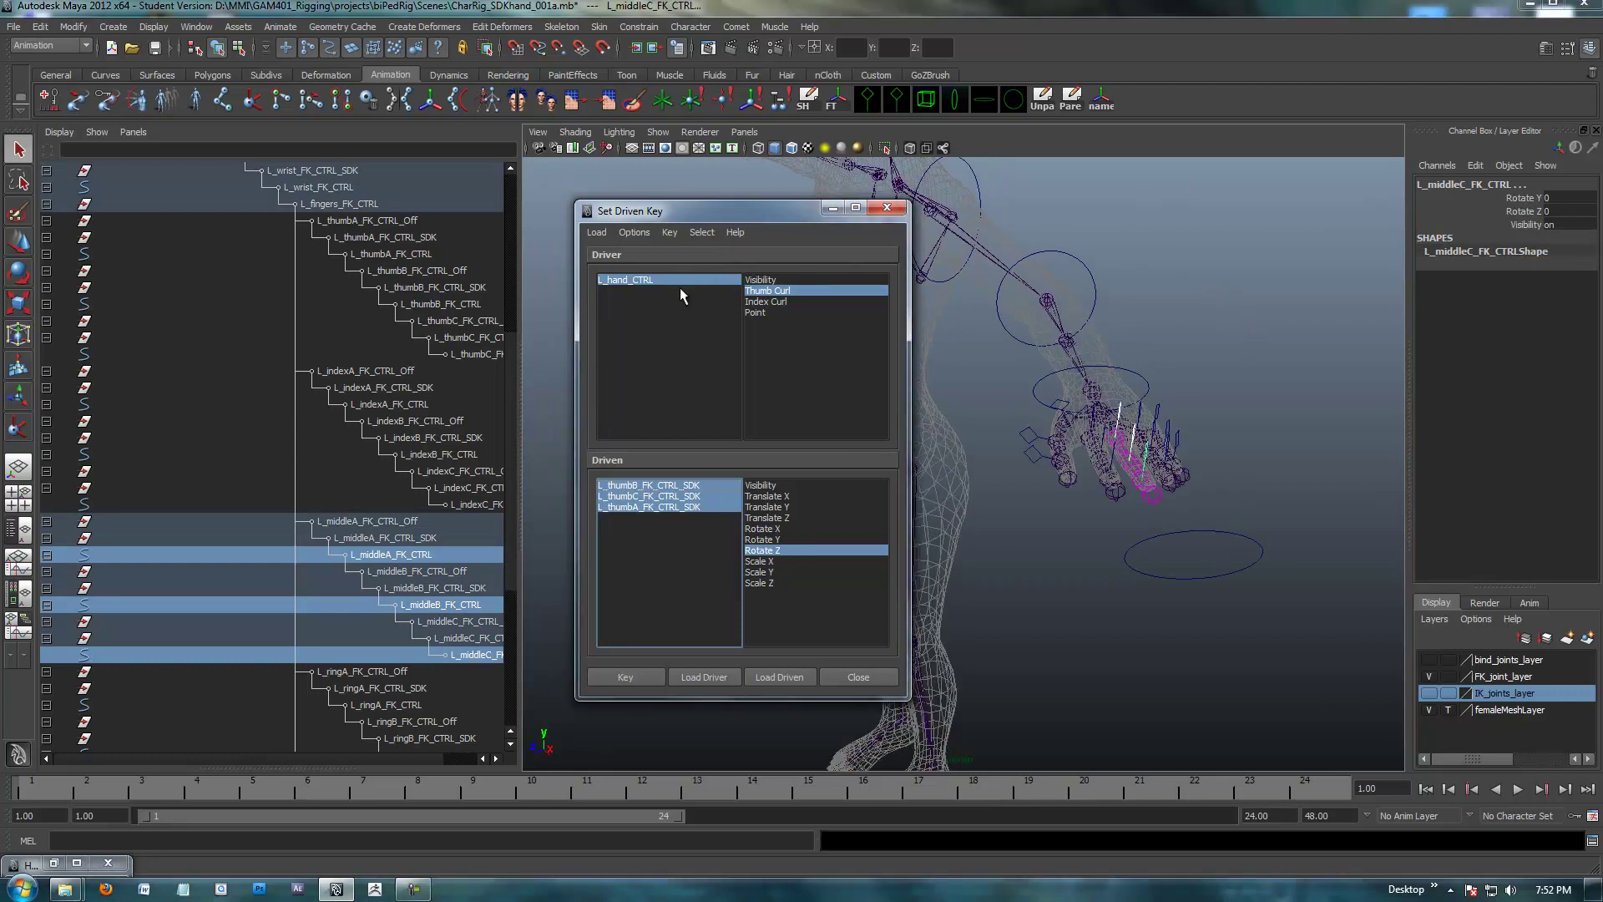
left_click(632, 283)
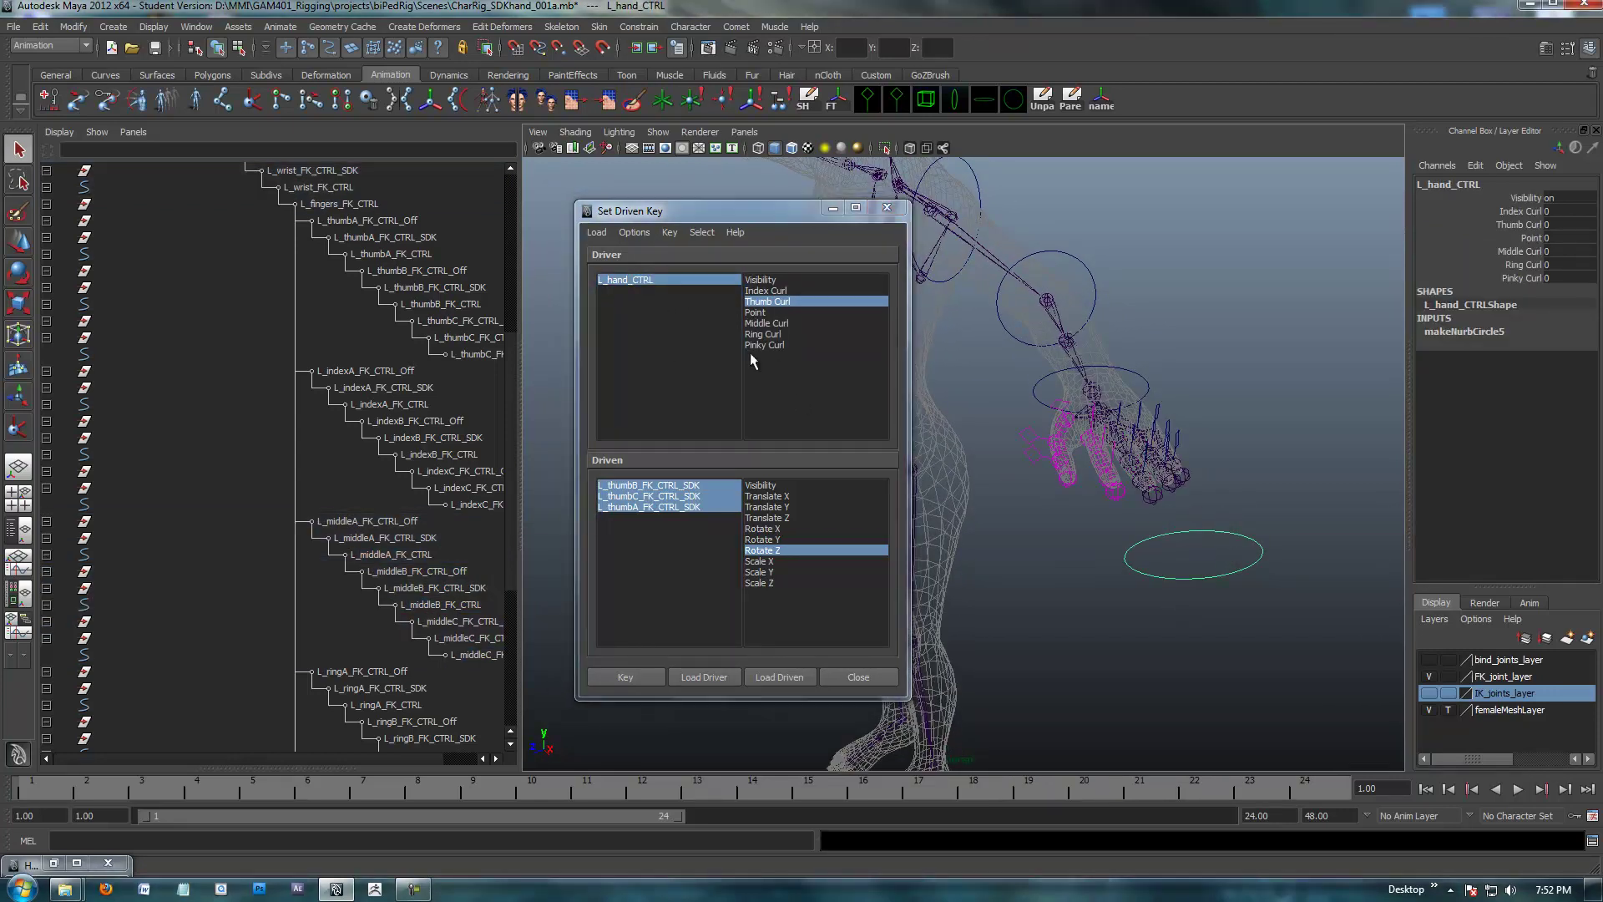
left_click_drag(712, 218, 708, 215)
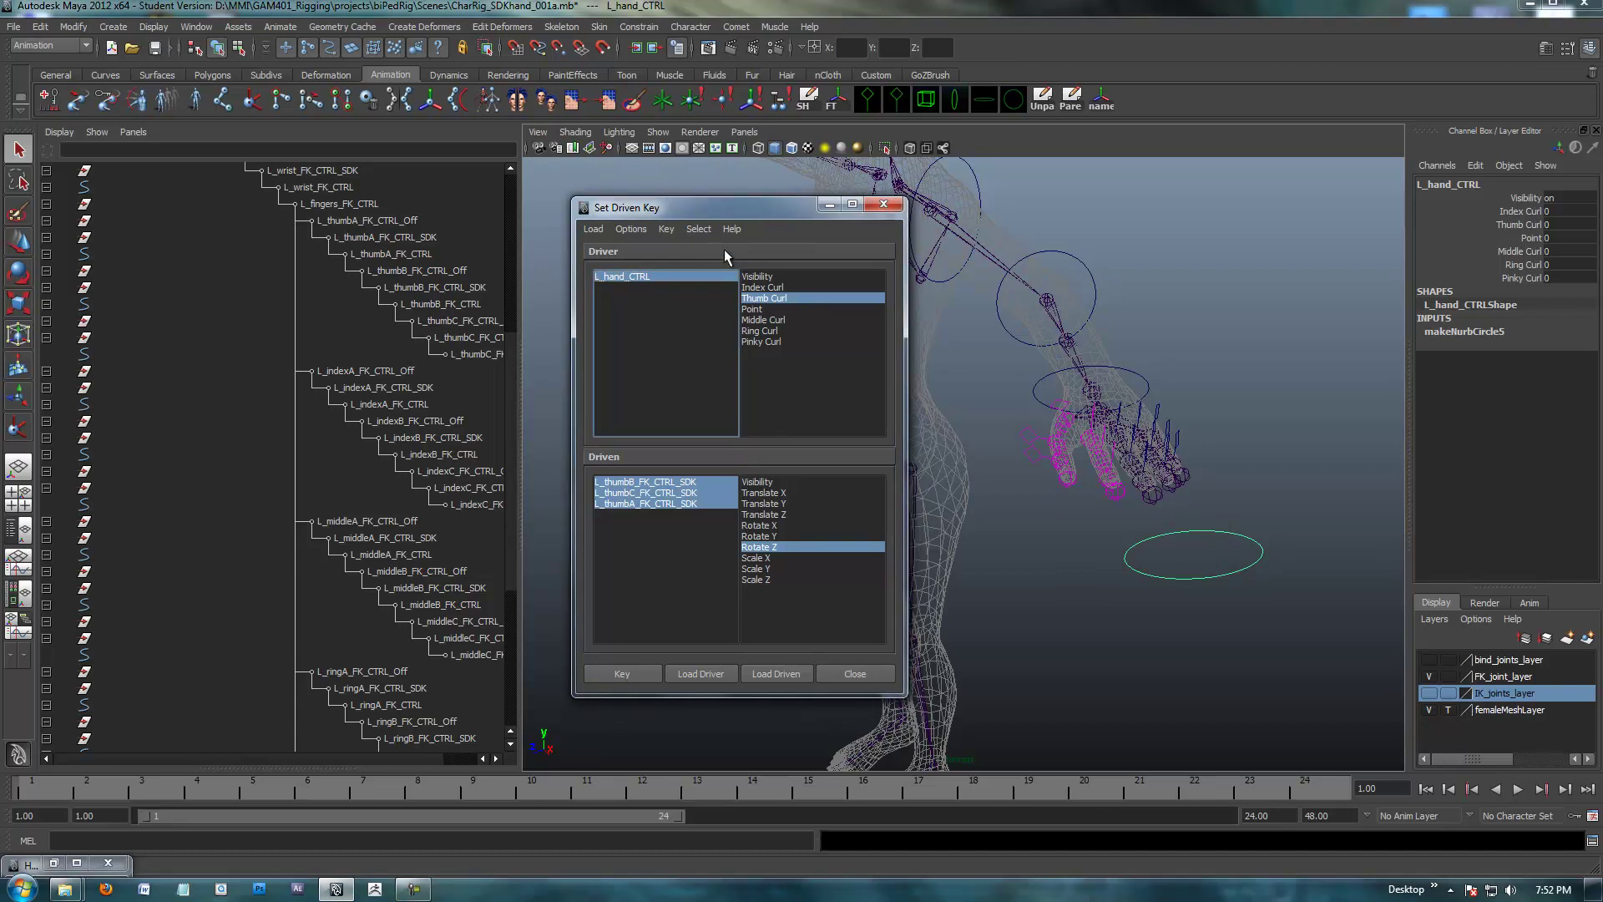
left_click(754, 342)
left_click(746, 309)
left_click(790, 320)
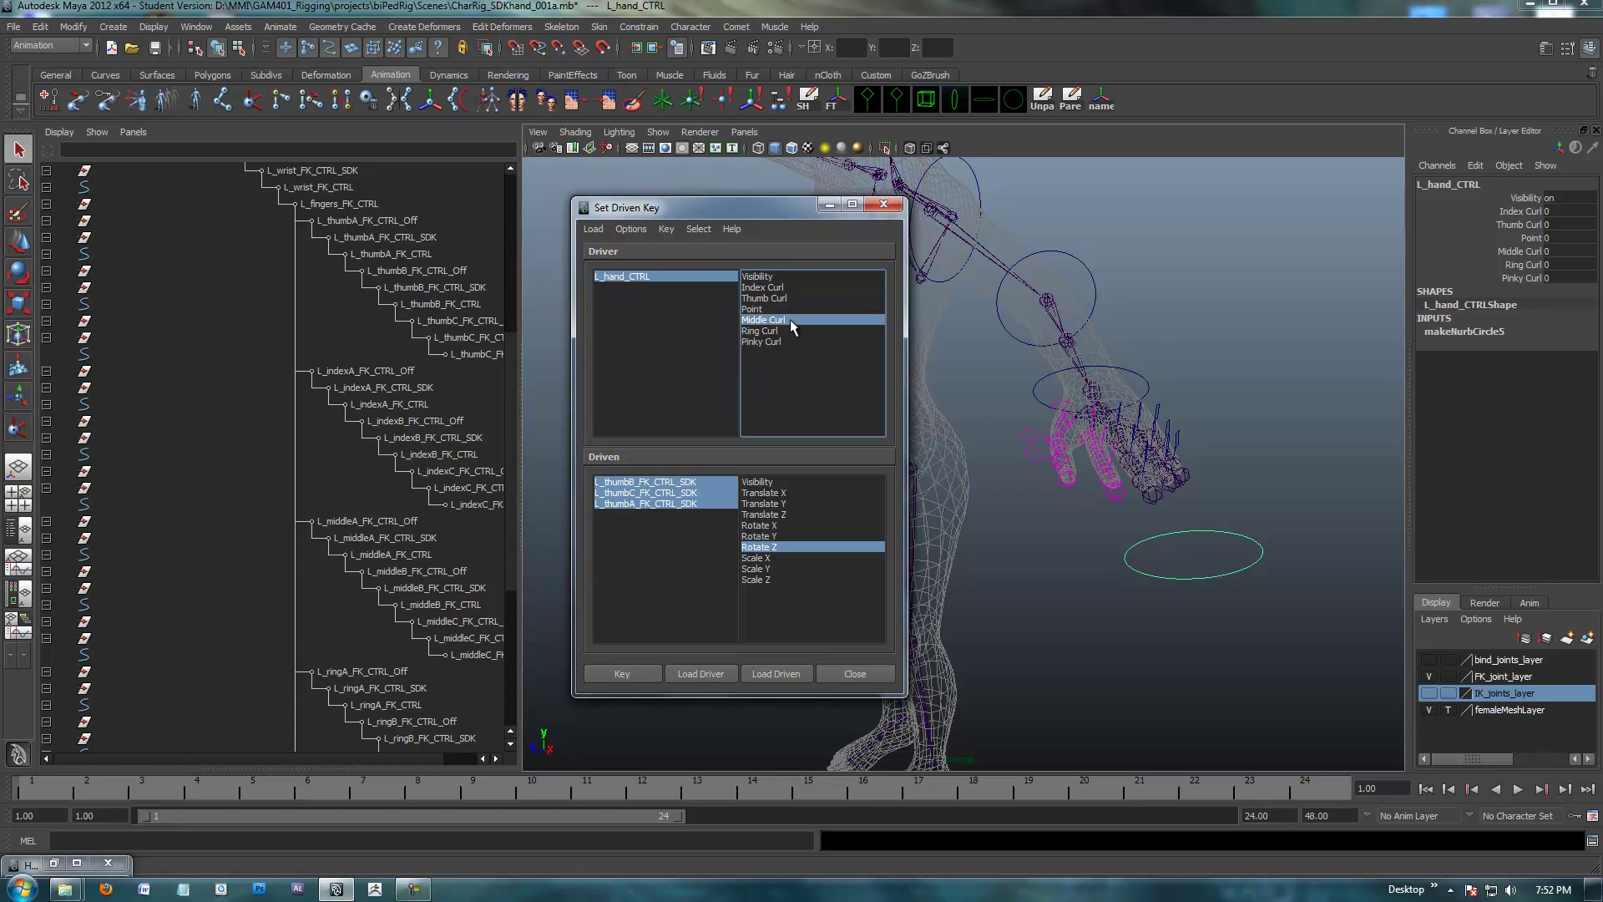
- Load the middle finger's A, B and C FK_CTRL_SDK groups as driven objects and choose their Rotate Z
left_click_drag(1063, 478, 1097, 274, "alt")
left_click_drag(1104, 403, 1130, 444, "alt")
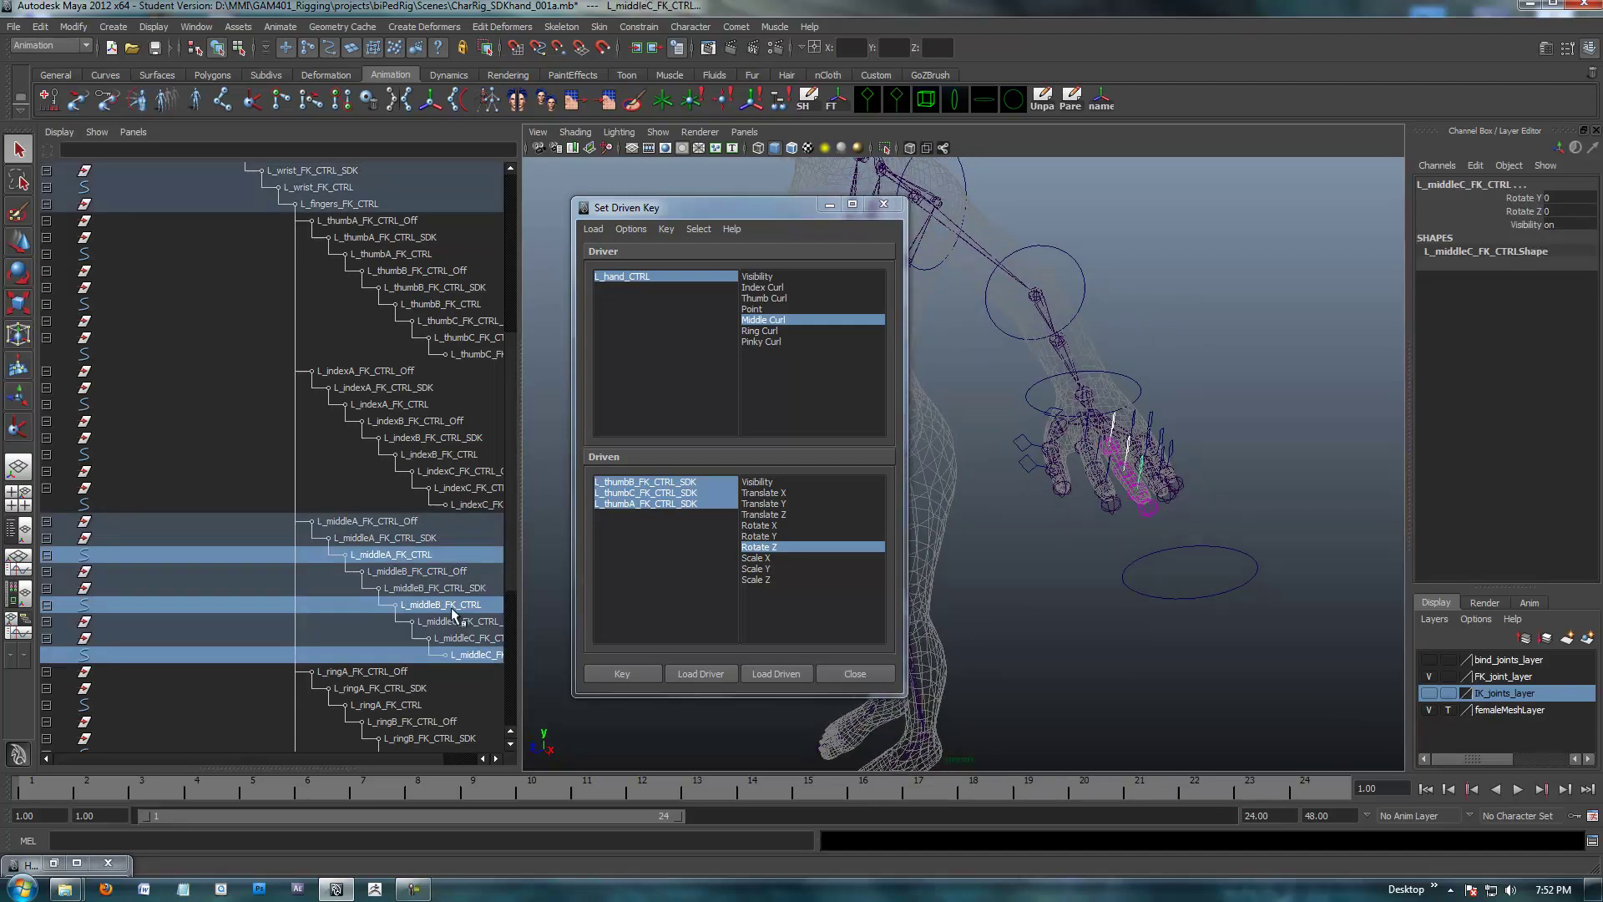
key("Up")
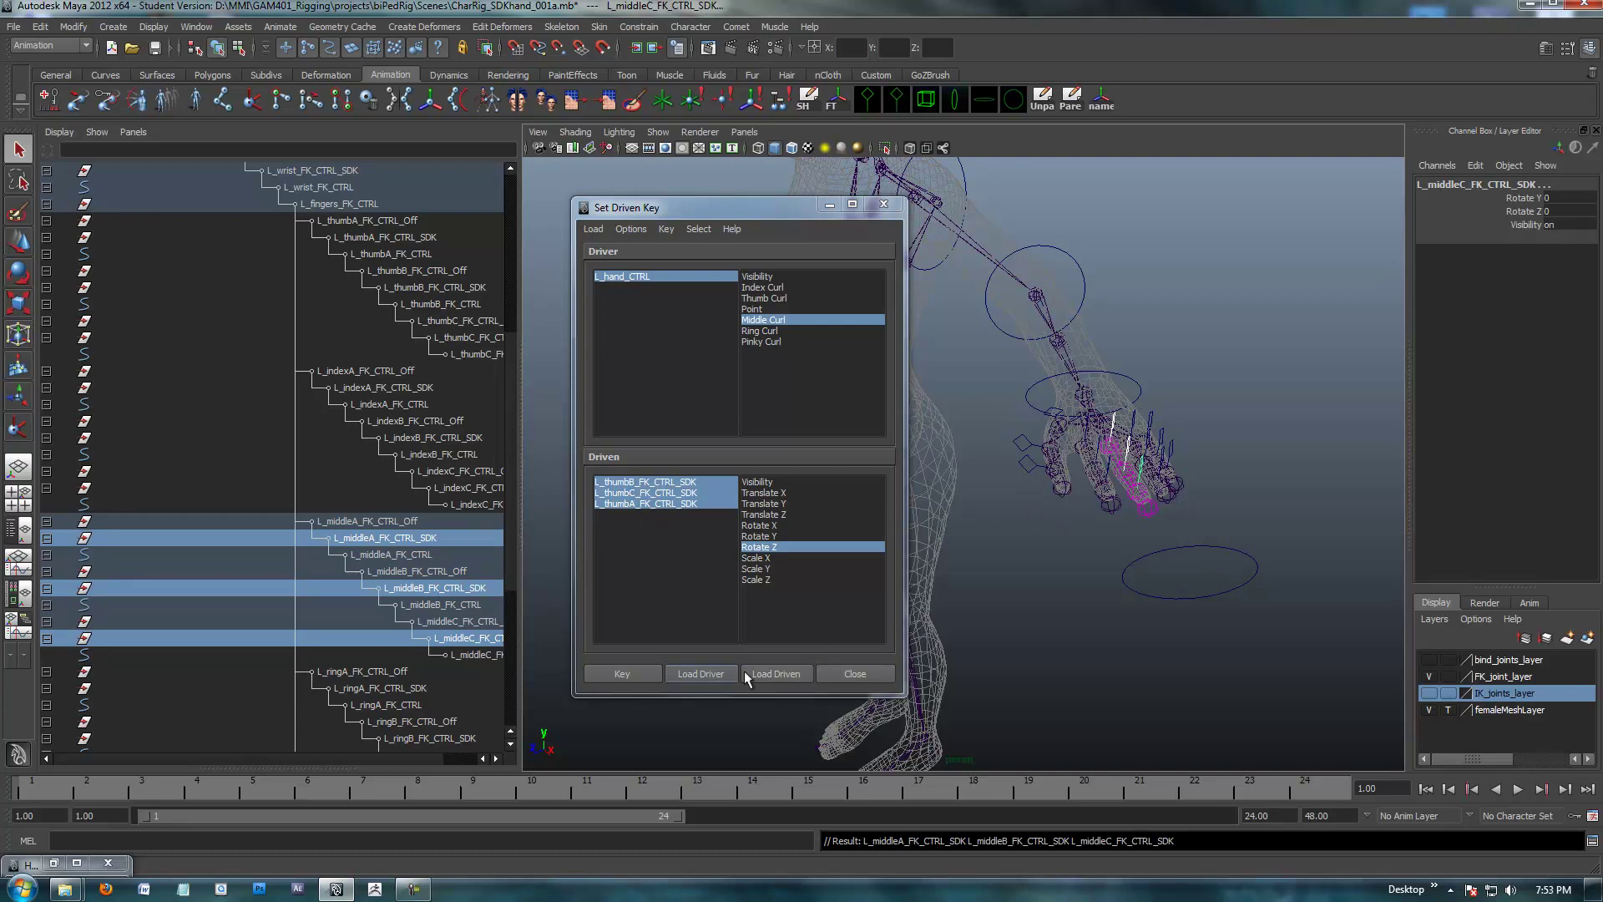
left_click(776, 674)
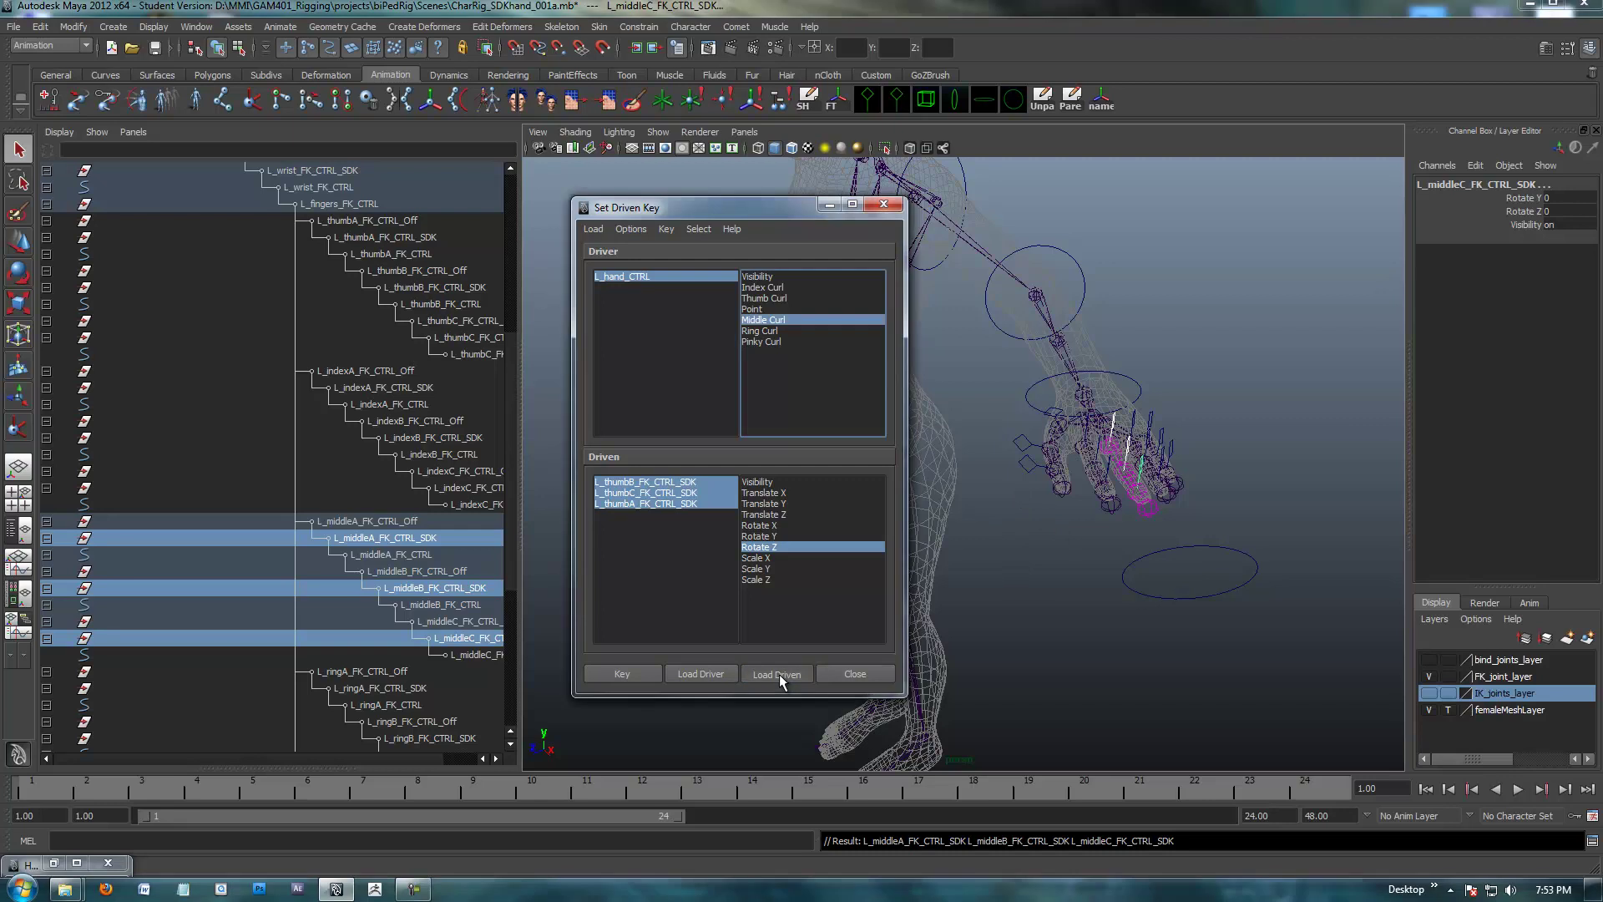
left_click_drag(665, 503, 665, 483)
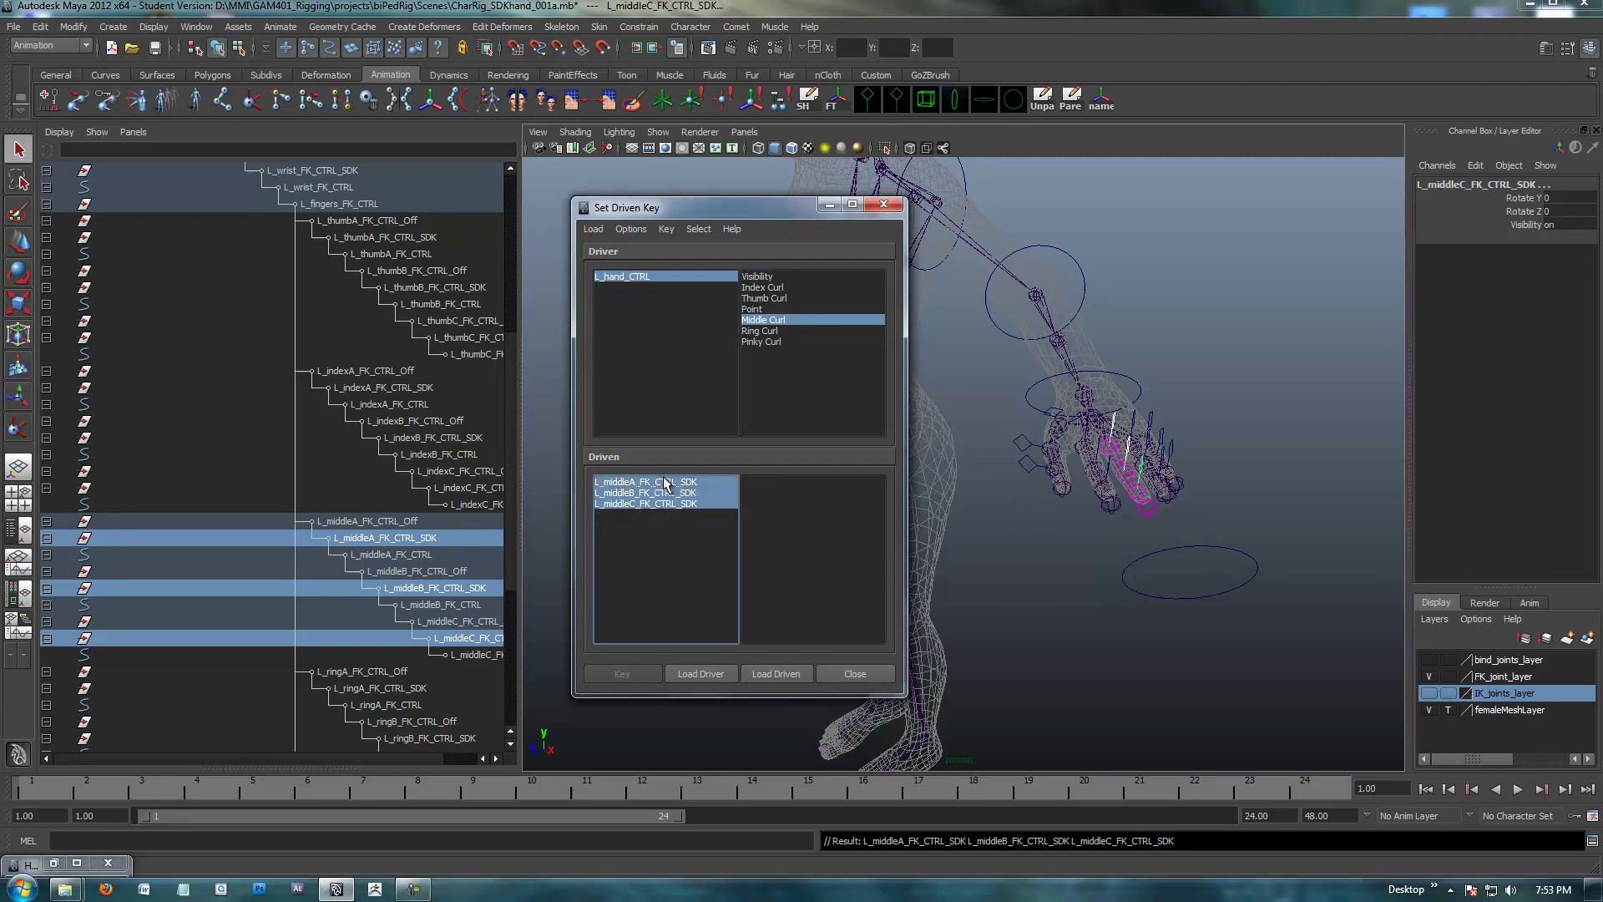
left_click(763, 503)
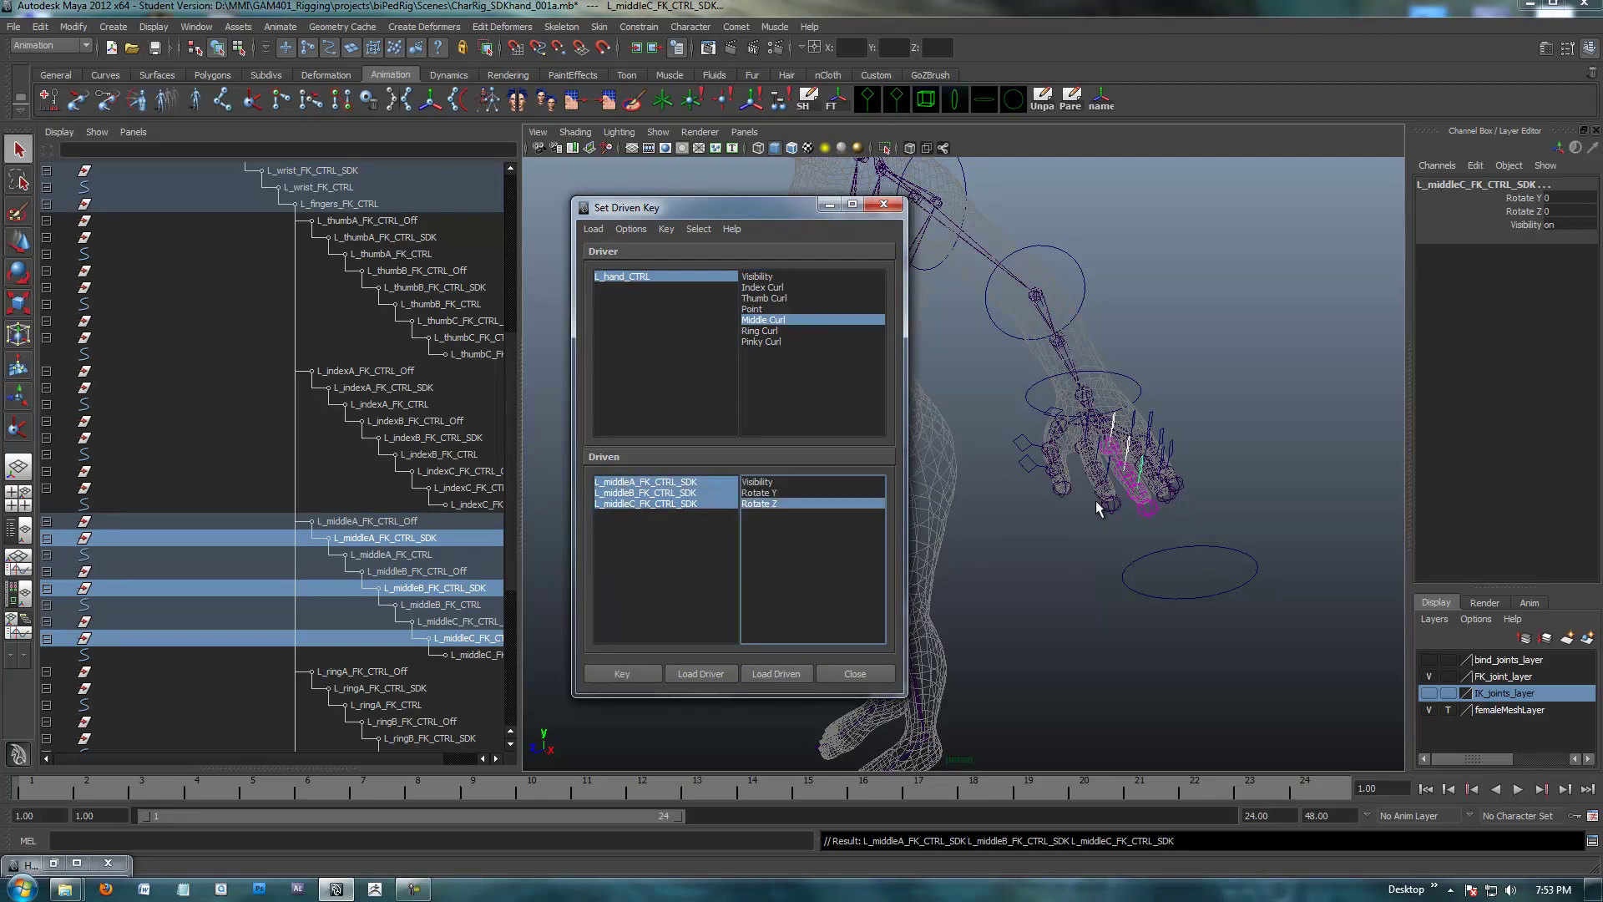
- Set a driven key linking the middle finger groups' Rotate Z to Middle Curl at the rest pose
middle_click_drag(1035, 486, 1039, 489, "alt")
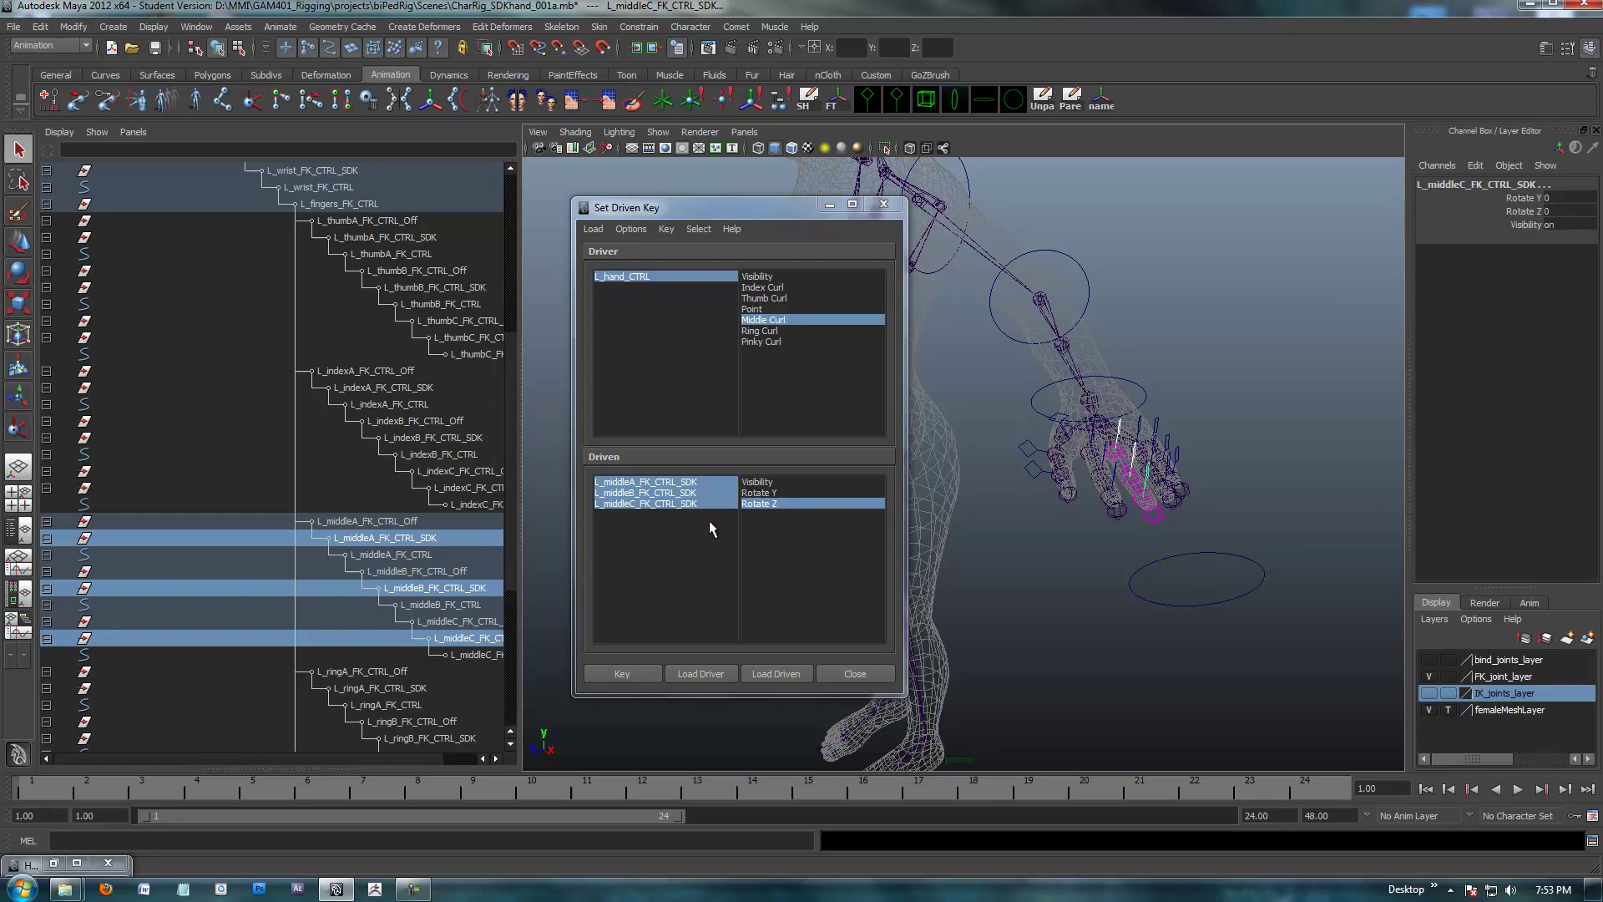
left_click(632, 673)
left_click(634, 673)
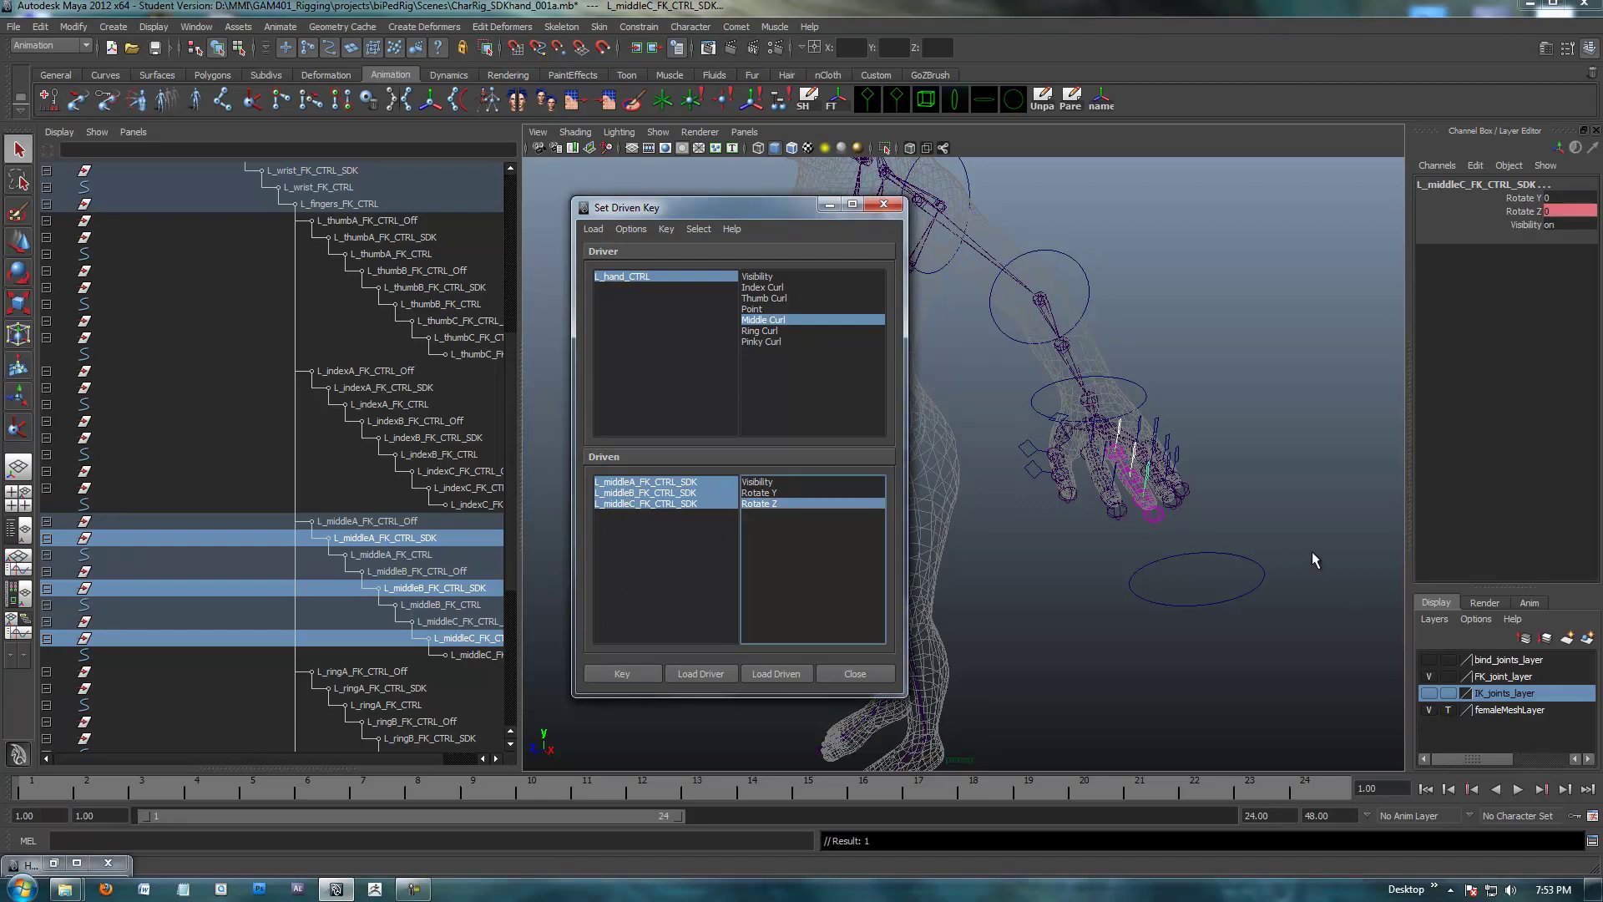
- Set Middle Curl to 10 on L_hand_CTRL and select the three driven middle finger SDK groups
left_click(1261, 574)
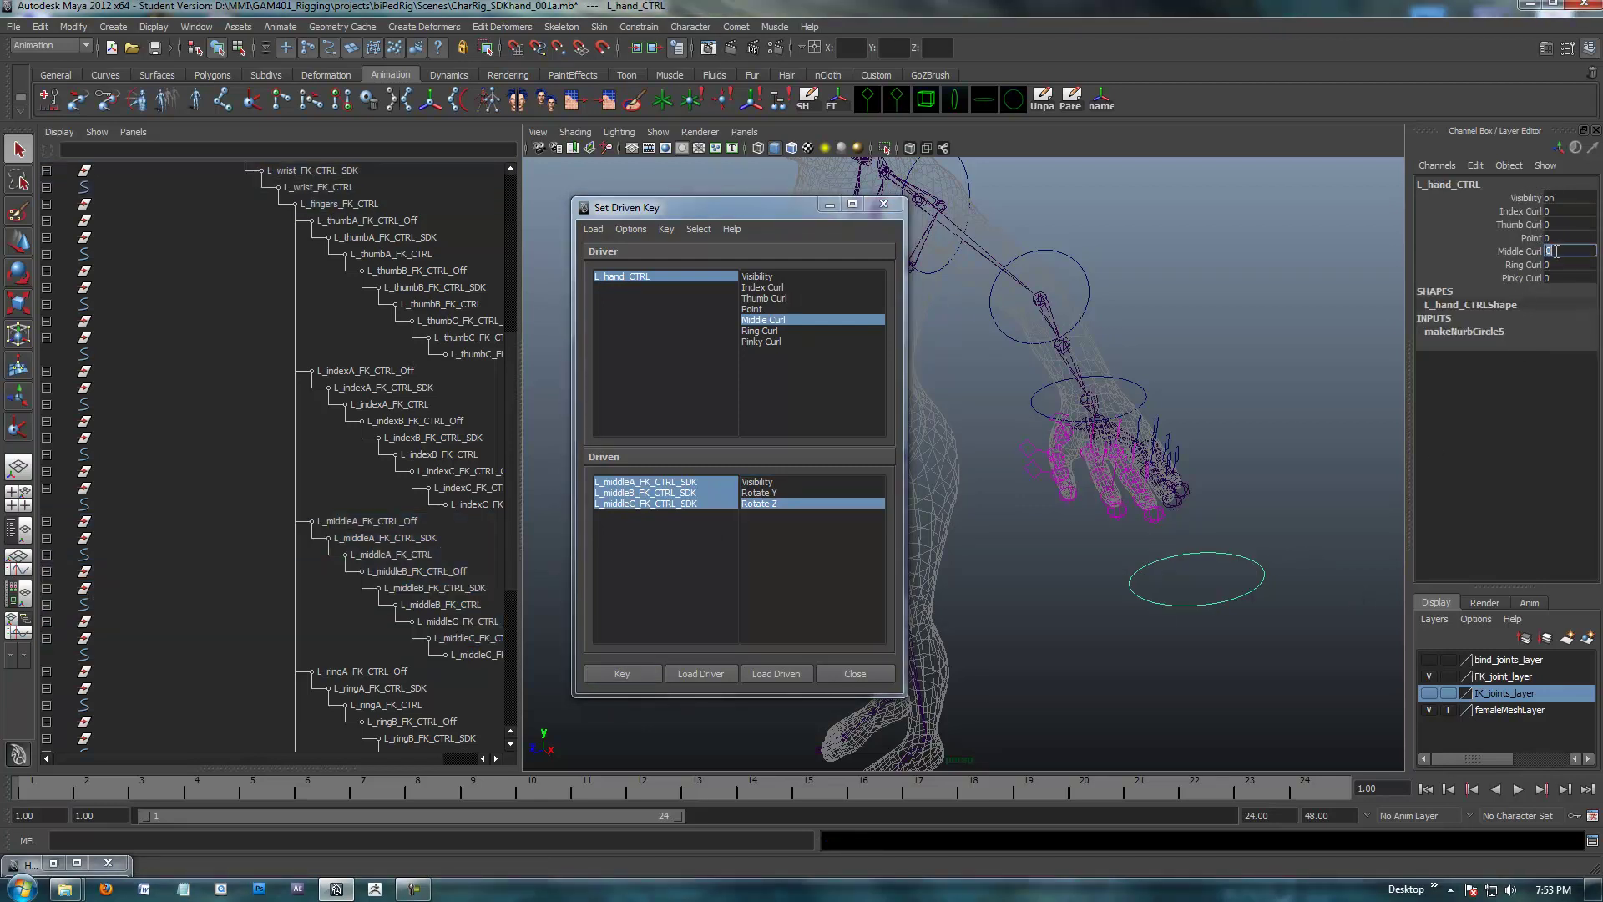
type("10")
left_click_drag(671, 507, 673, 482)
left_click_drag(1064, 496, 1025, 537, "alt")
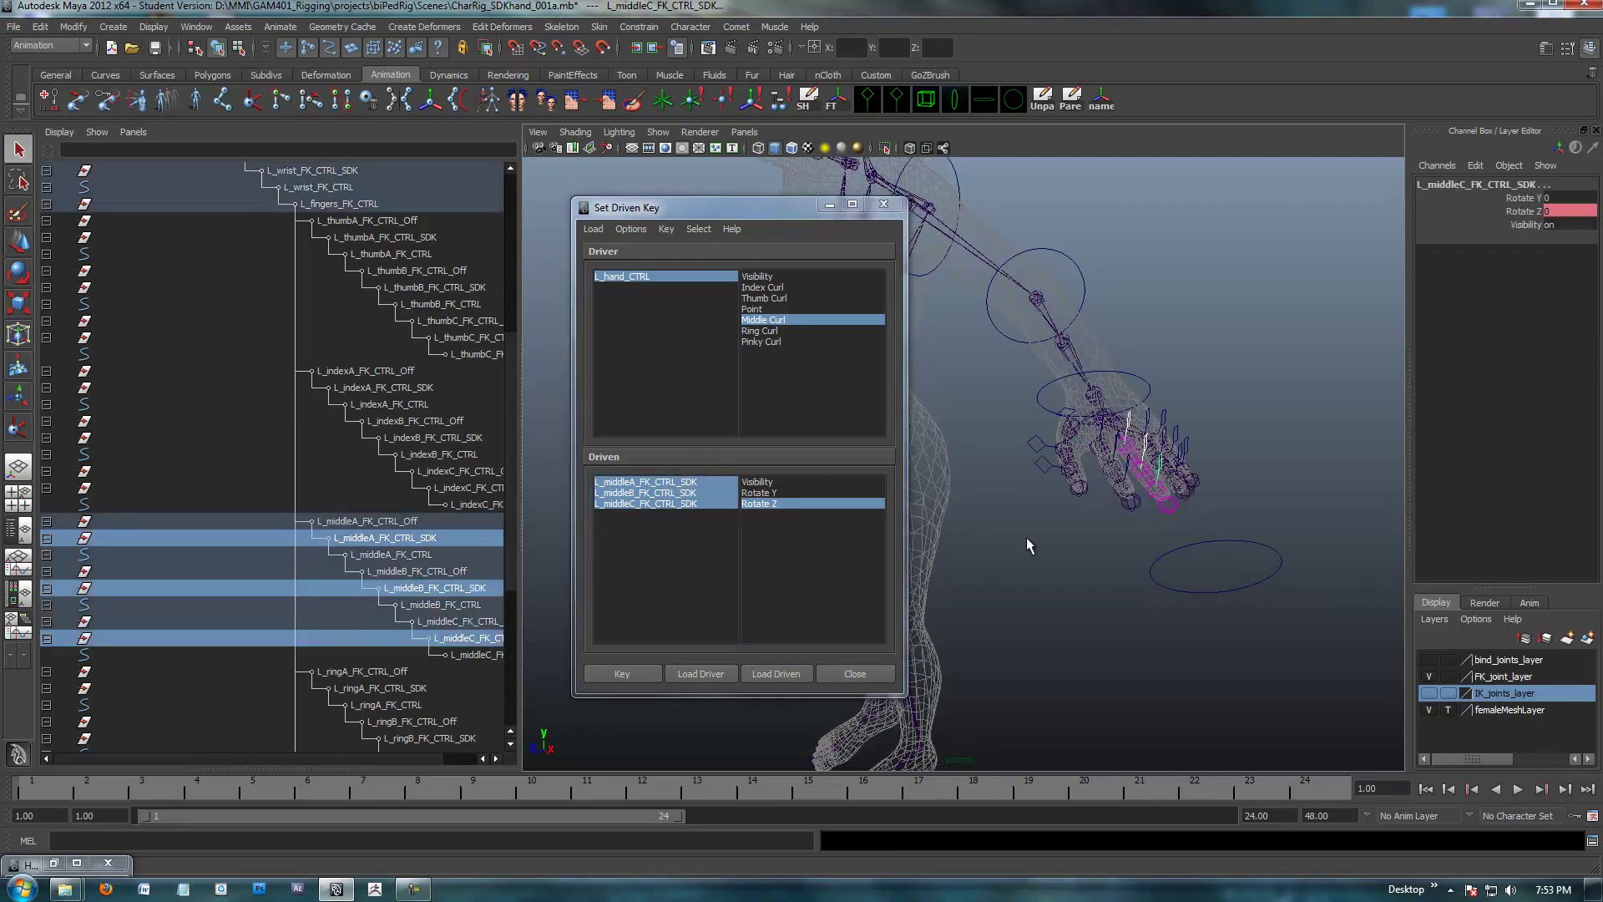
- Set Rotate Z of the three selected middle finger SDK groups to -96
left_click(1520, 212)
mouse_move(1176, 358)
middle_mouse_down()
mouse_move(1219, 344)
mouse_move(1152, 348)
middle_mouse_up()
left_click_drag(1044, 656, 1373, 438, "alt")
middle_click_drag(1054, 597, 1055, 597)
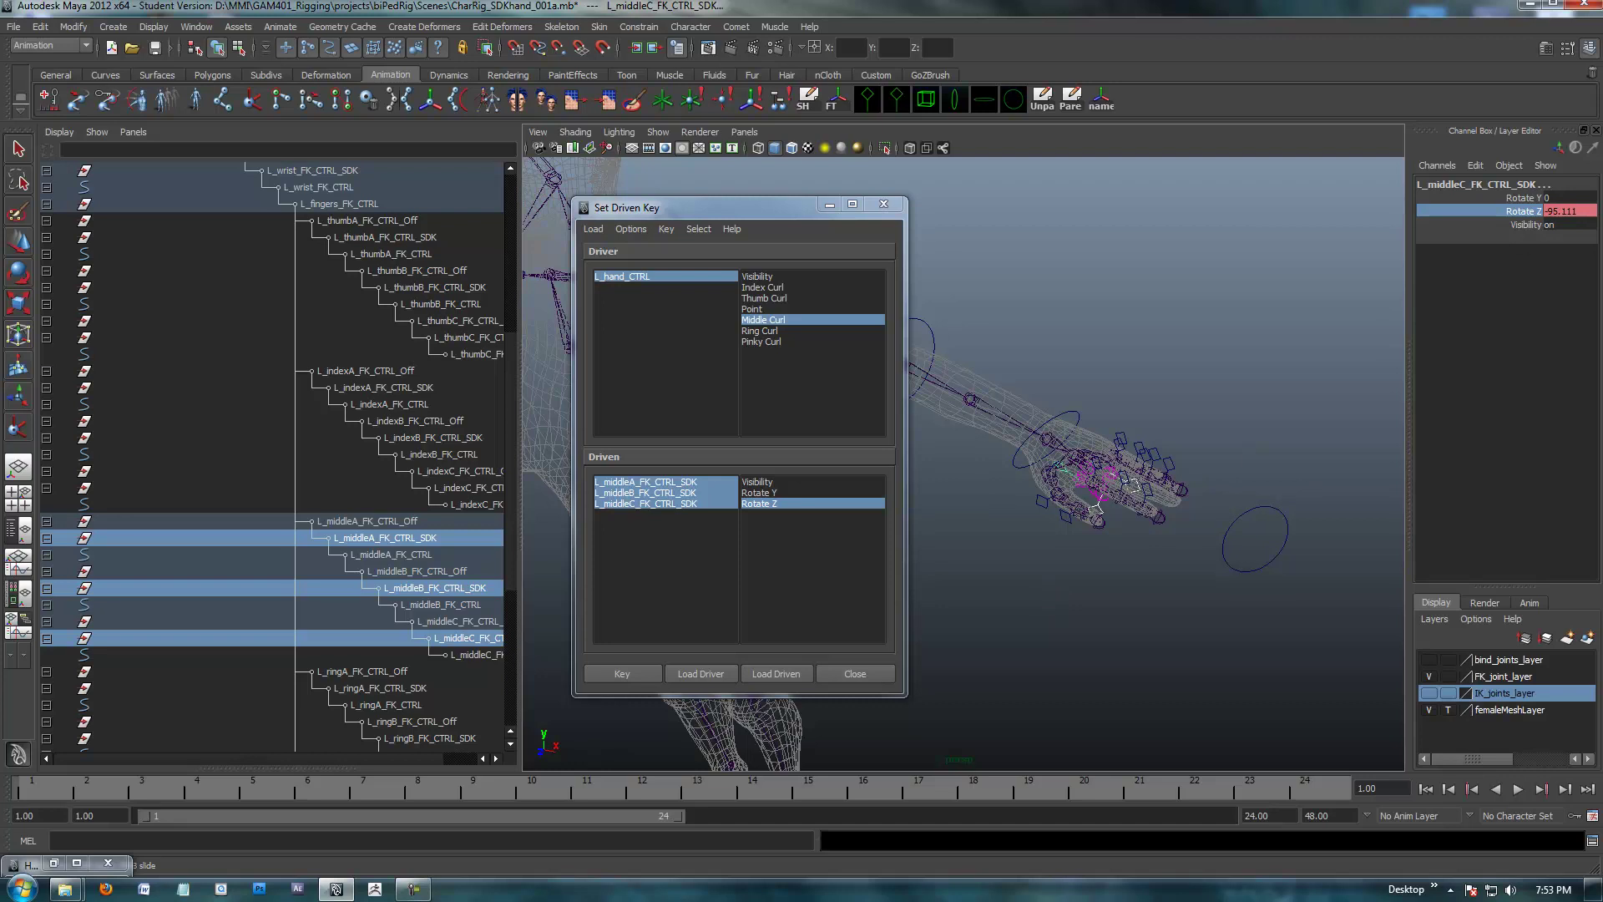
double_click(1578, 209)
type("-")
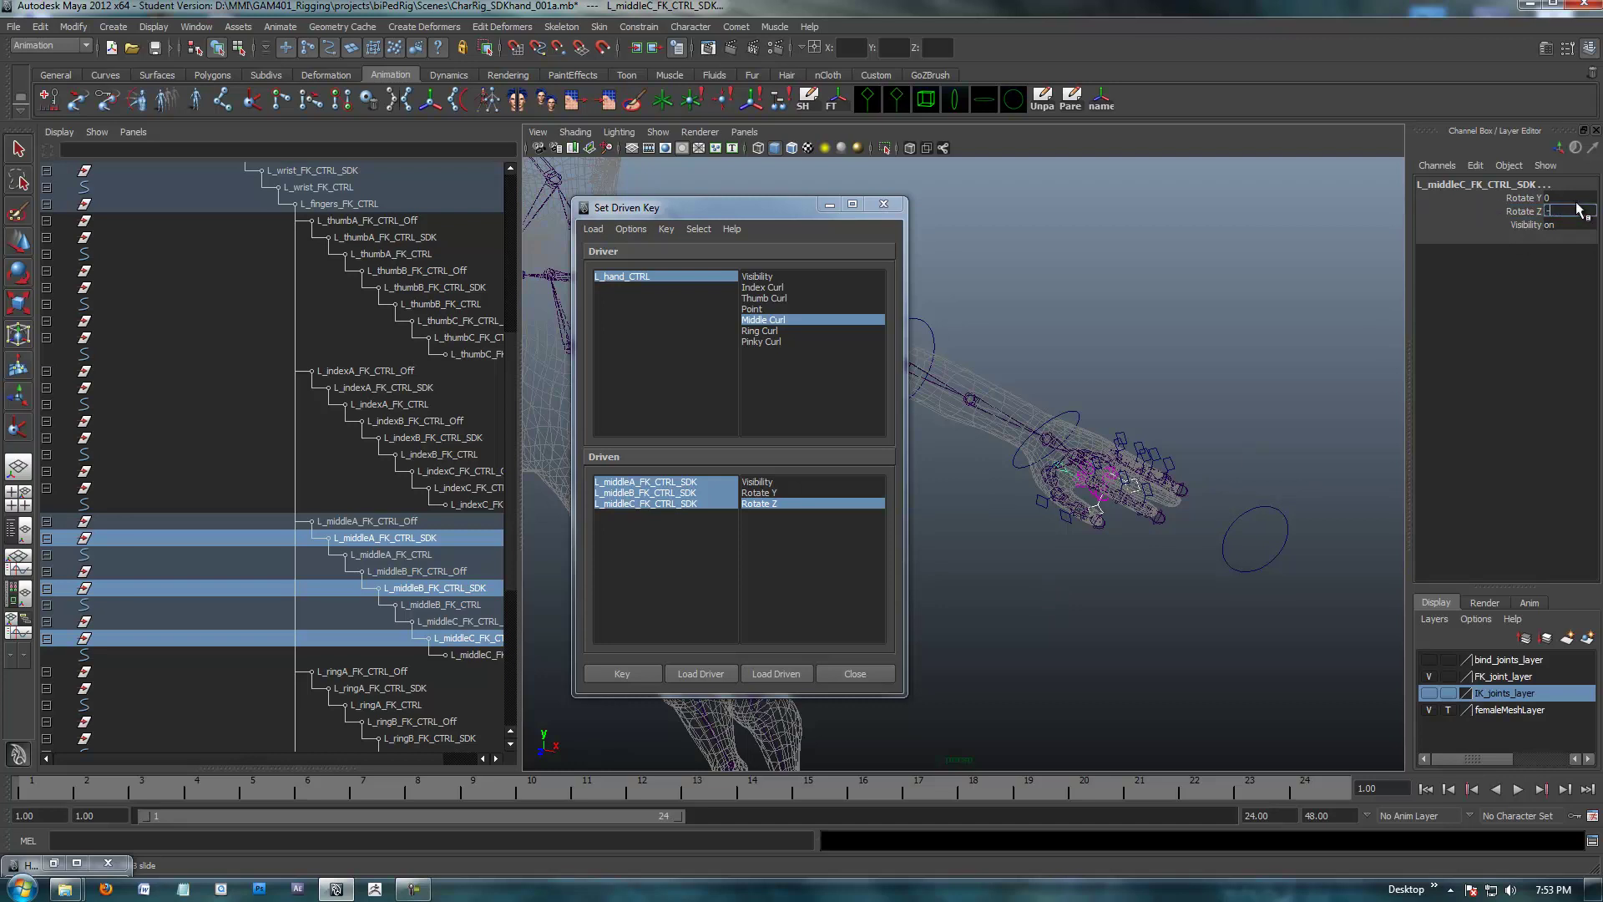
type("96")
key("Return")
left_click_drag(1303, 362, 1242, 323, "alt")
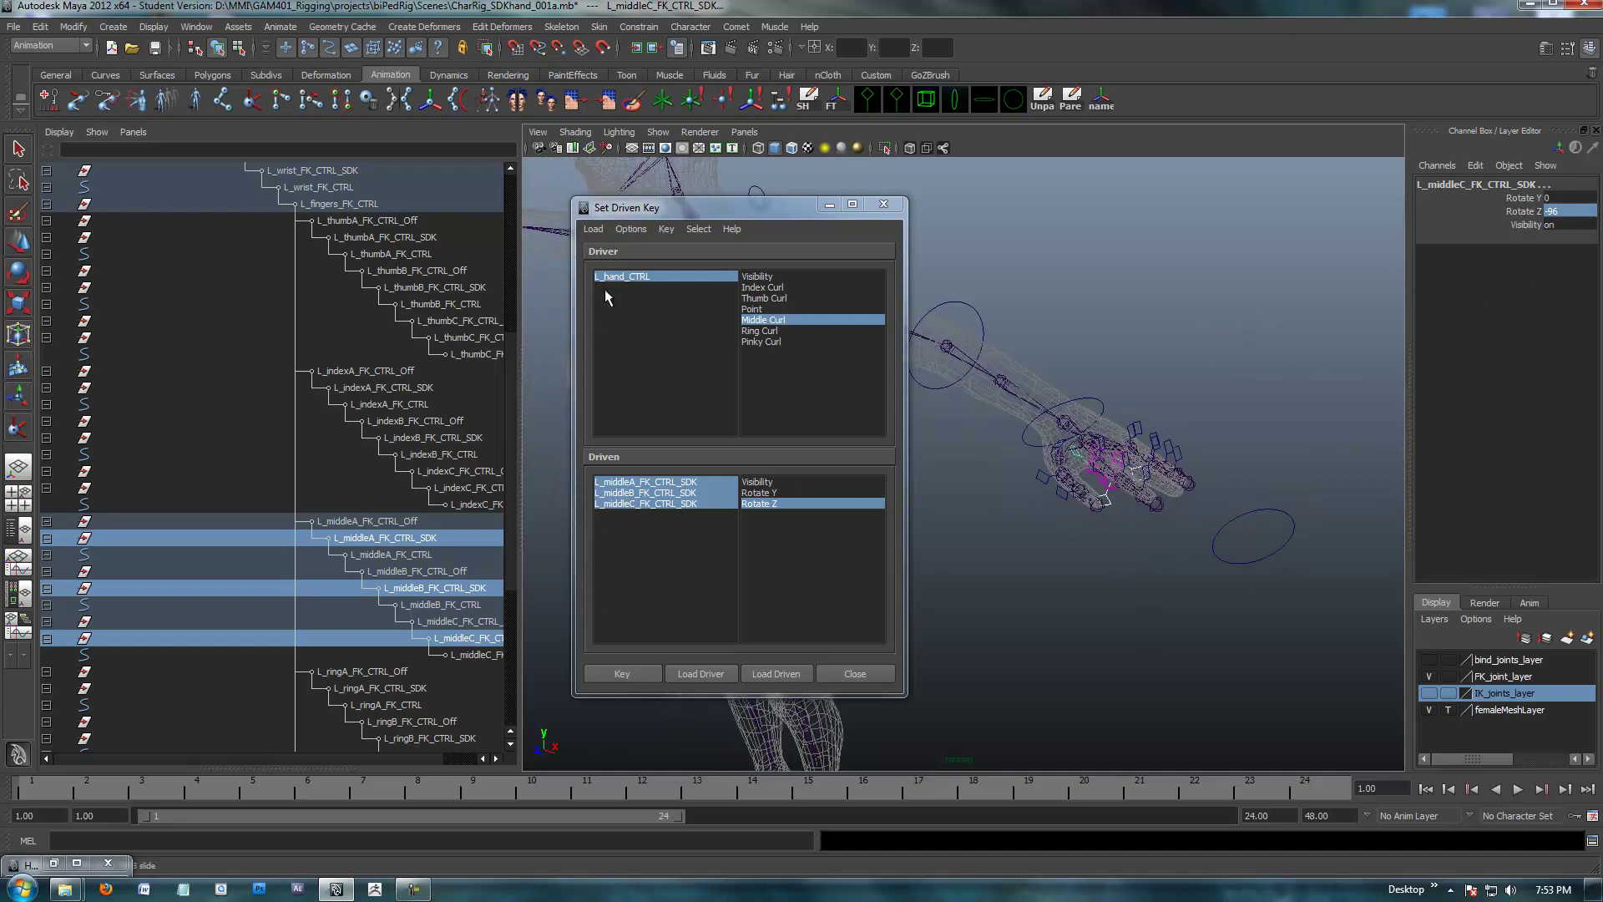
- Key the middle finger groups' Rotate Z against Middle Curl at 10, and set Middle Curl to -10 on L_hand_CTRL
left_click(626, 278)
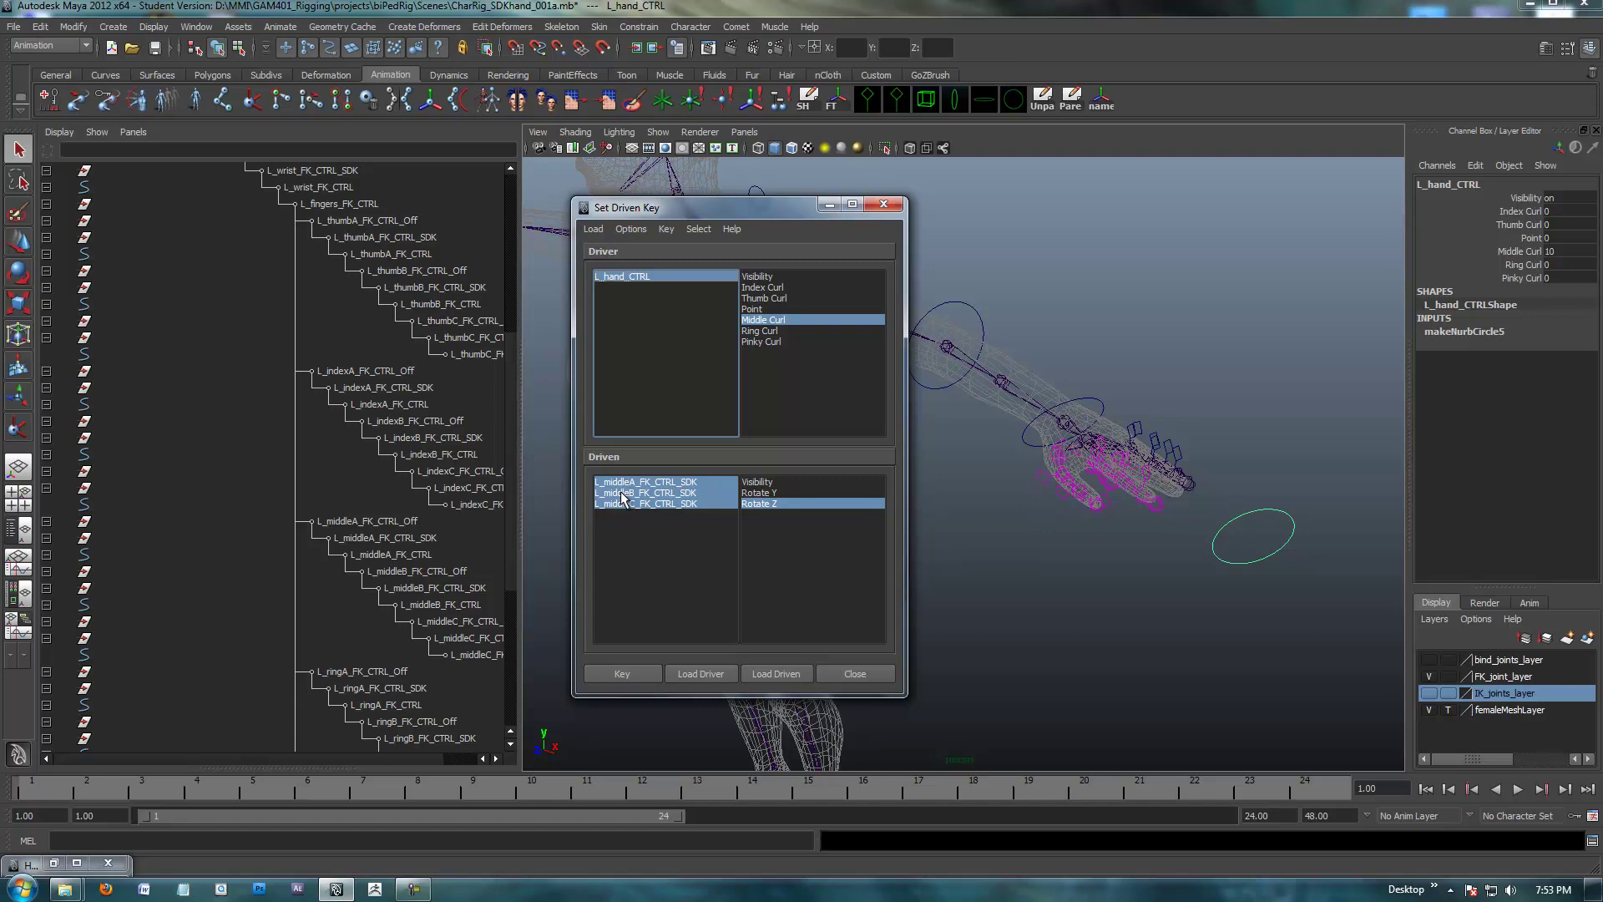
left_click(683, 503, "shift")
left_click(619, 671)
left_click(683, 279)
left_click(1289, 542)
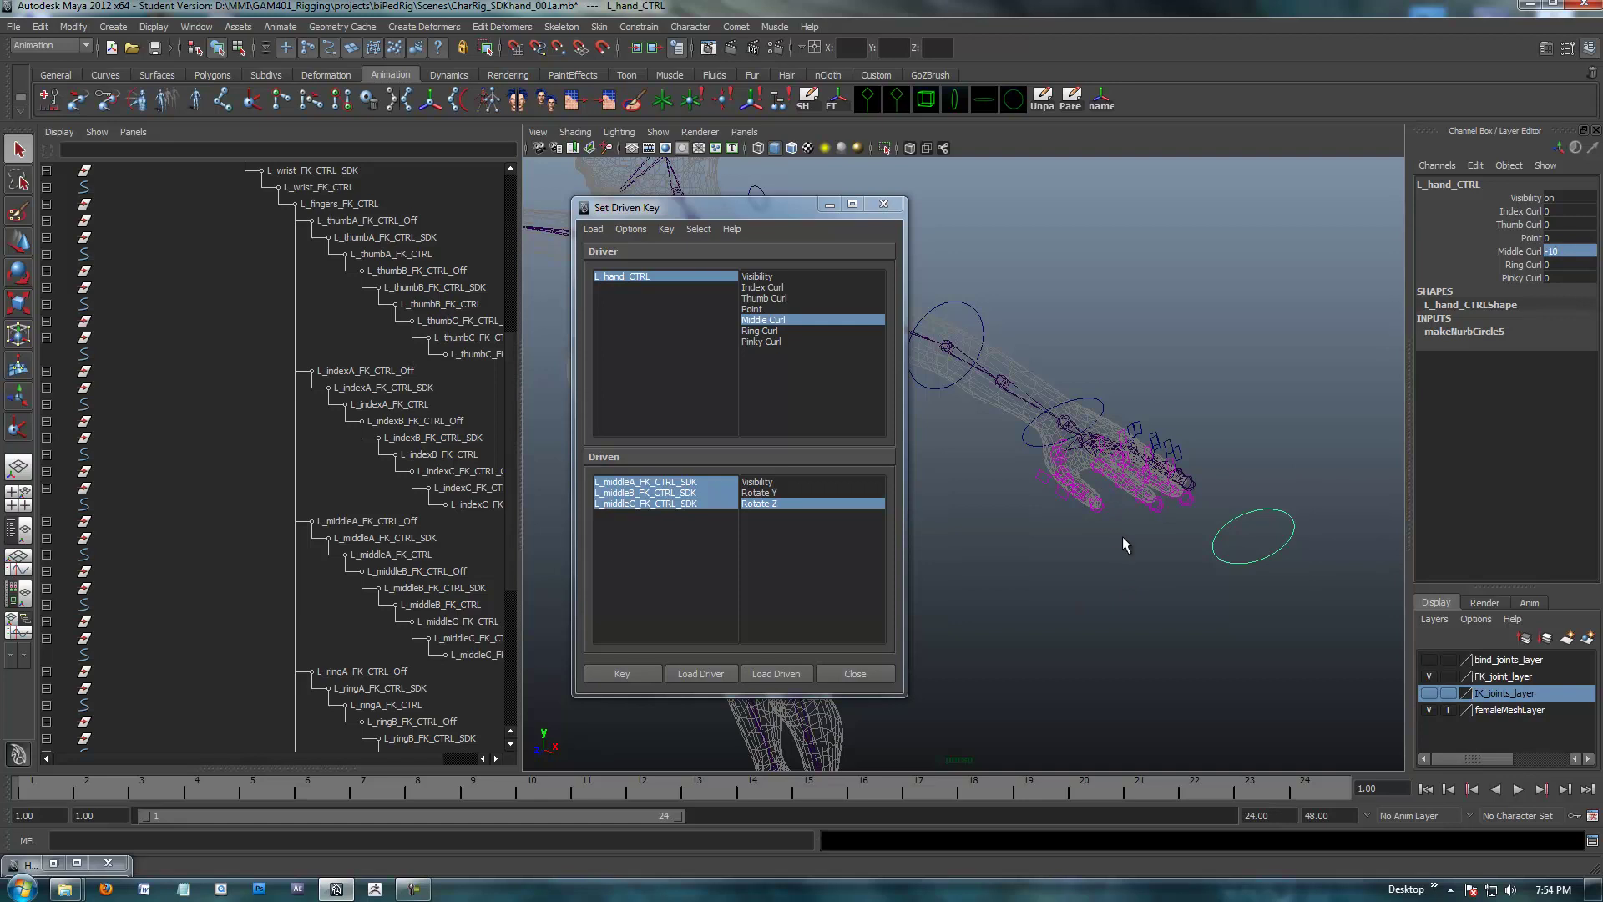
left_click(658, 501)
mouse_move(1154, 542)
left_mouse_down("alt")
mouse_move(1083, 540)
mouse_move(1172, 526)
left_mouse_up("alt")
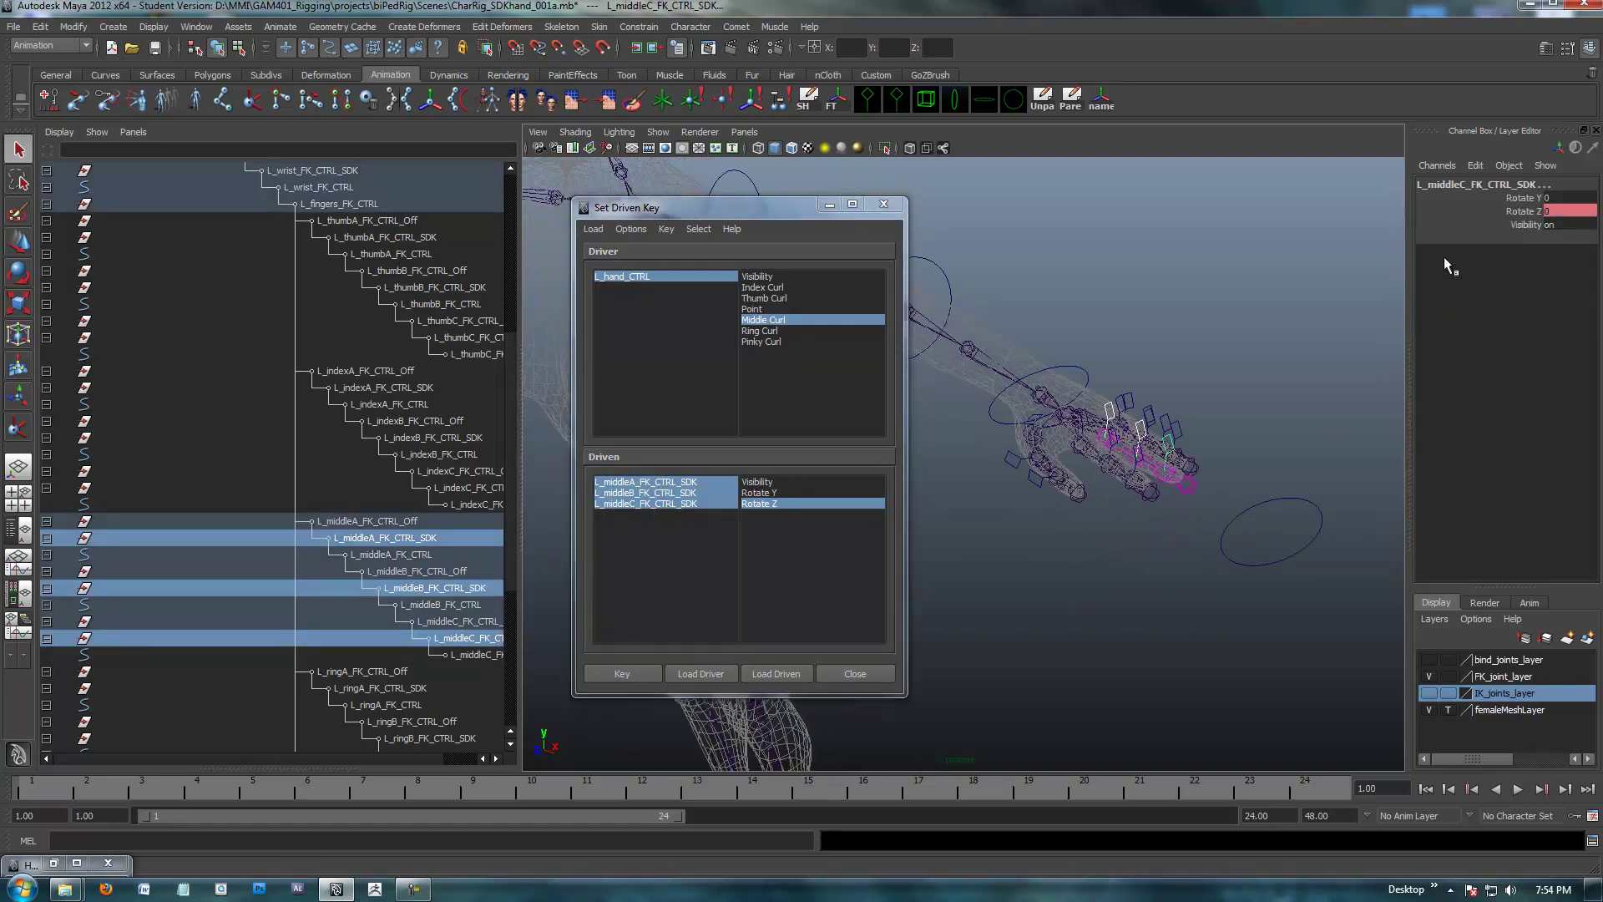
left_click(1520, 211)
middle_click_drag(1075, 595, 1072, 595)
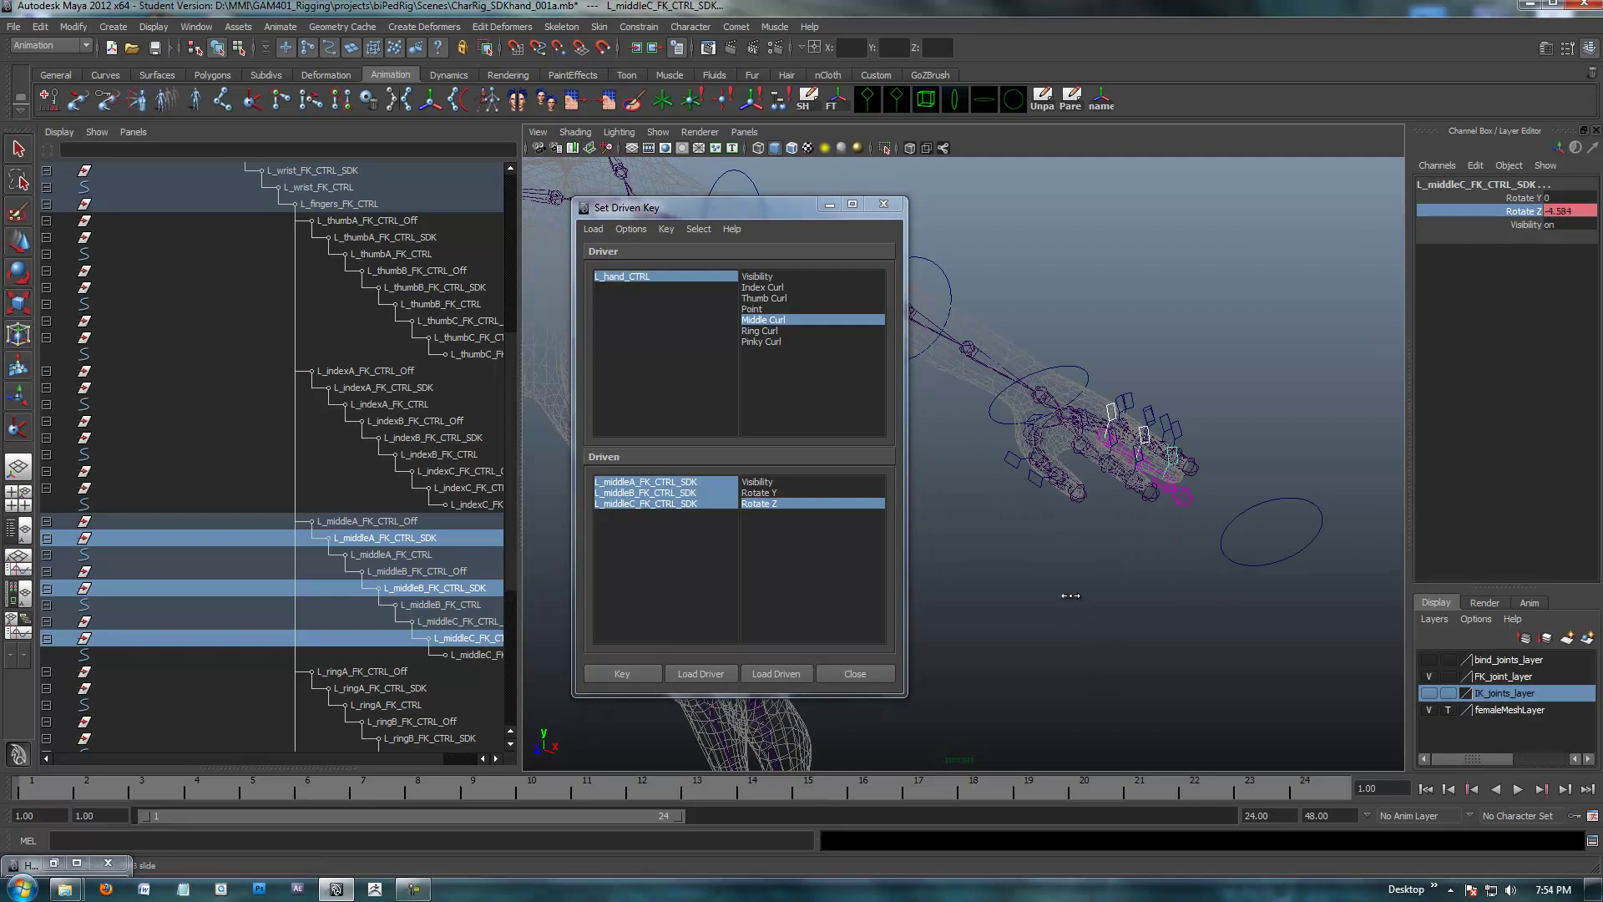
key("ctrl+z")
- Set Rotate Z of L_middleA_FK_CTRL_SDK alone to 40 and set a driven key for it at Middle Curl -10
left_click(664, 482)
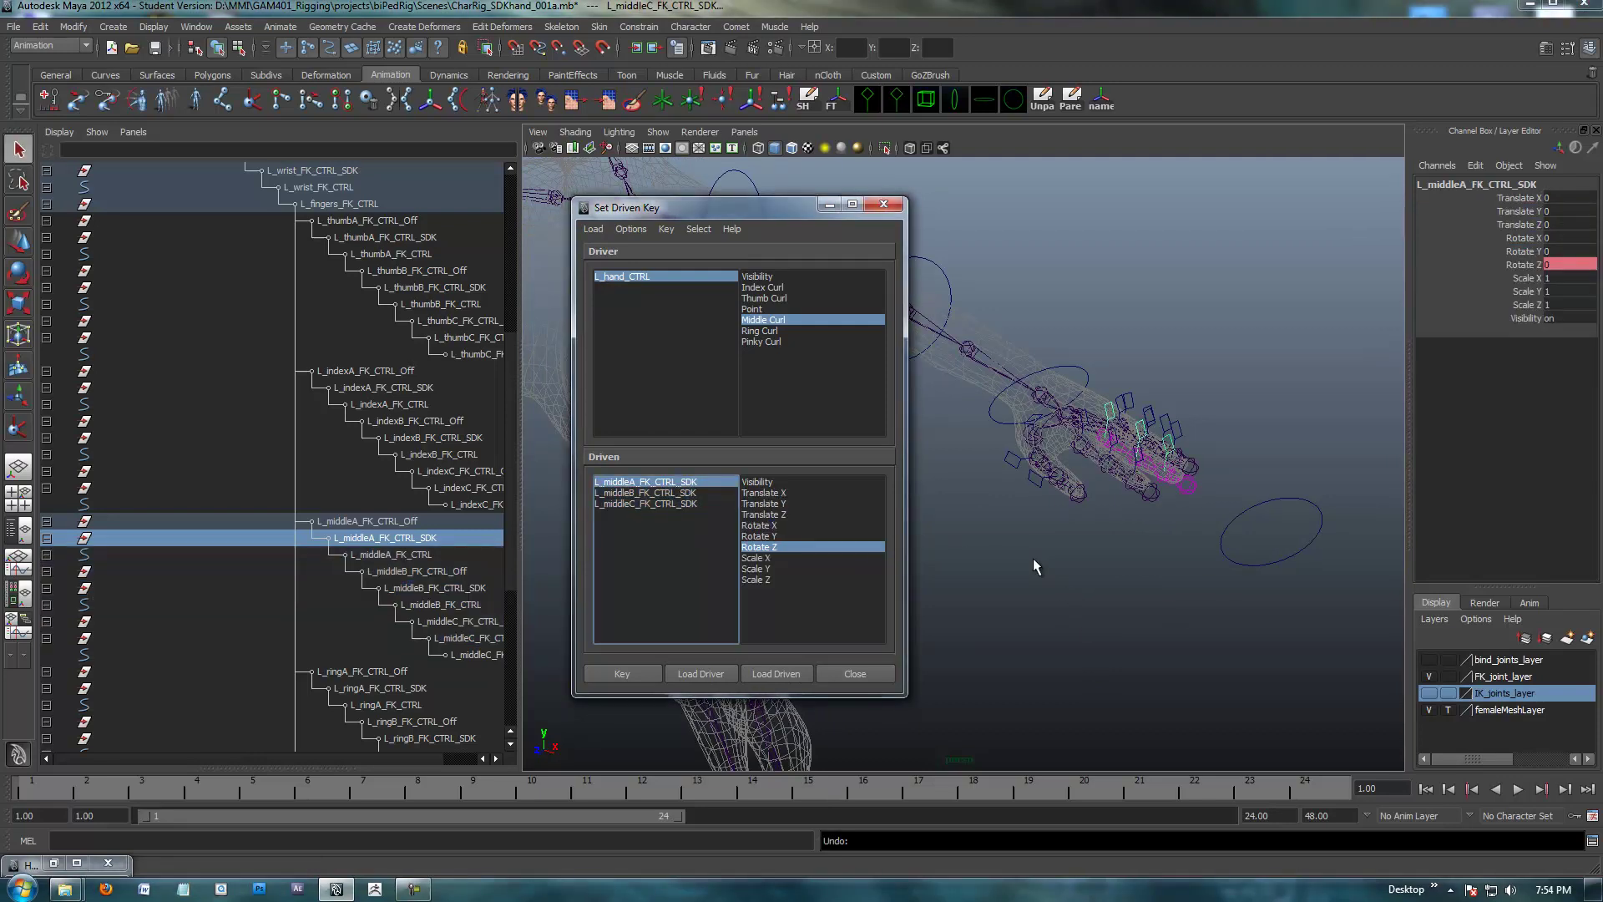
middle_click(1131, 571)
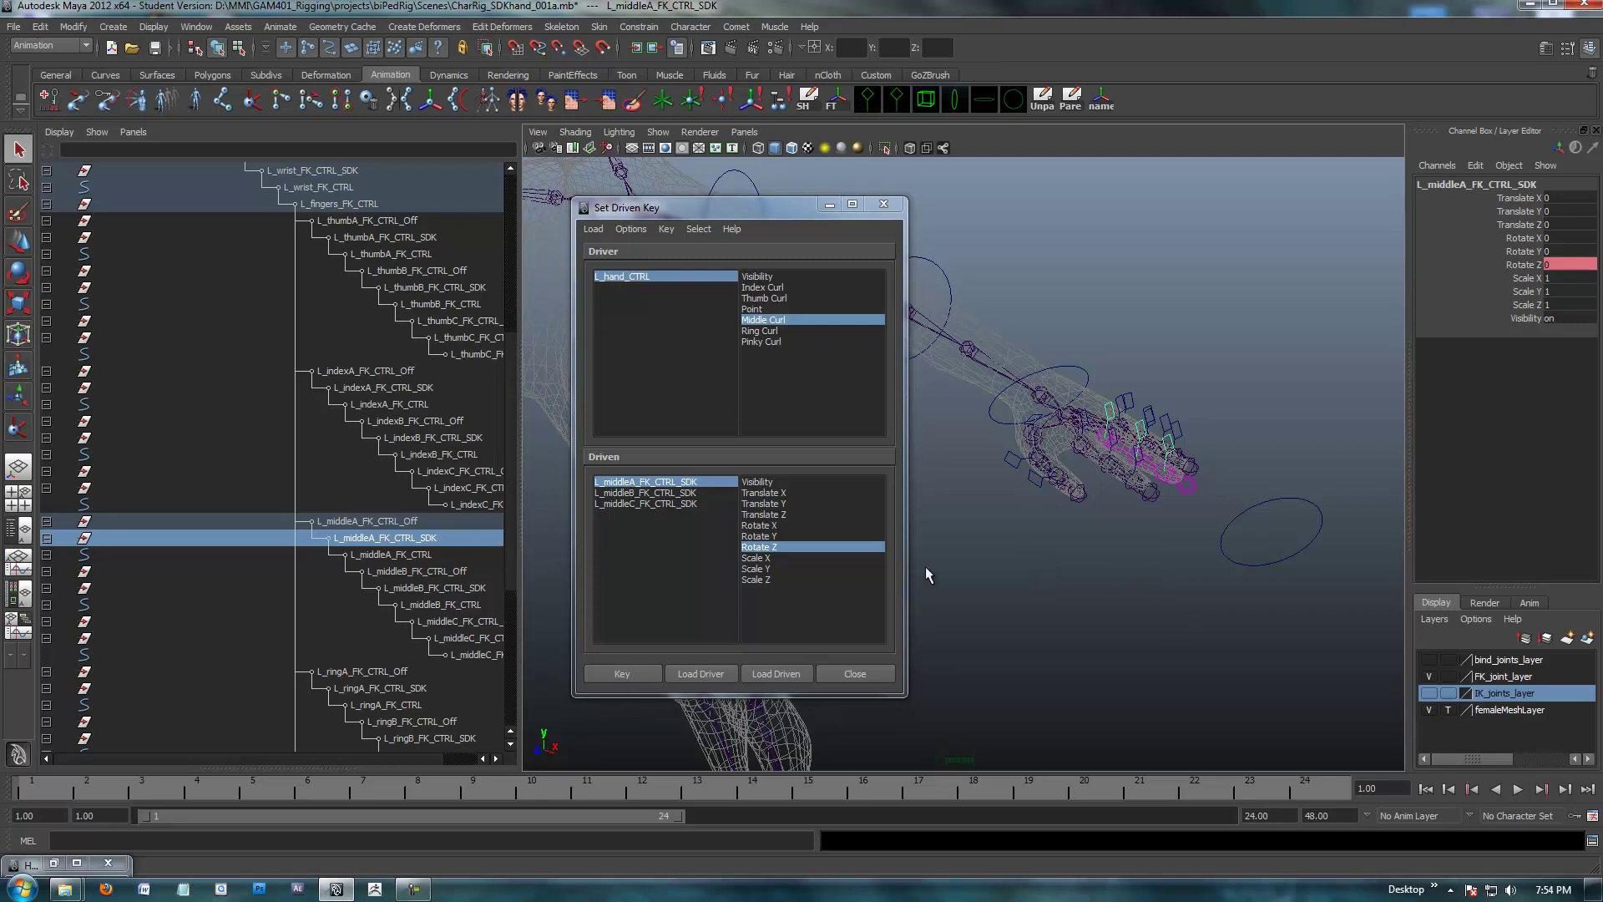
left_click(1524, 265)
middle_click_drag(1174, 618, 1202, 603)
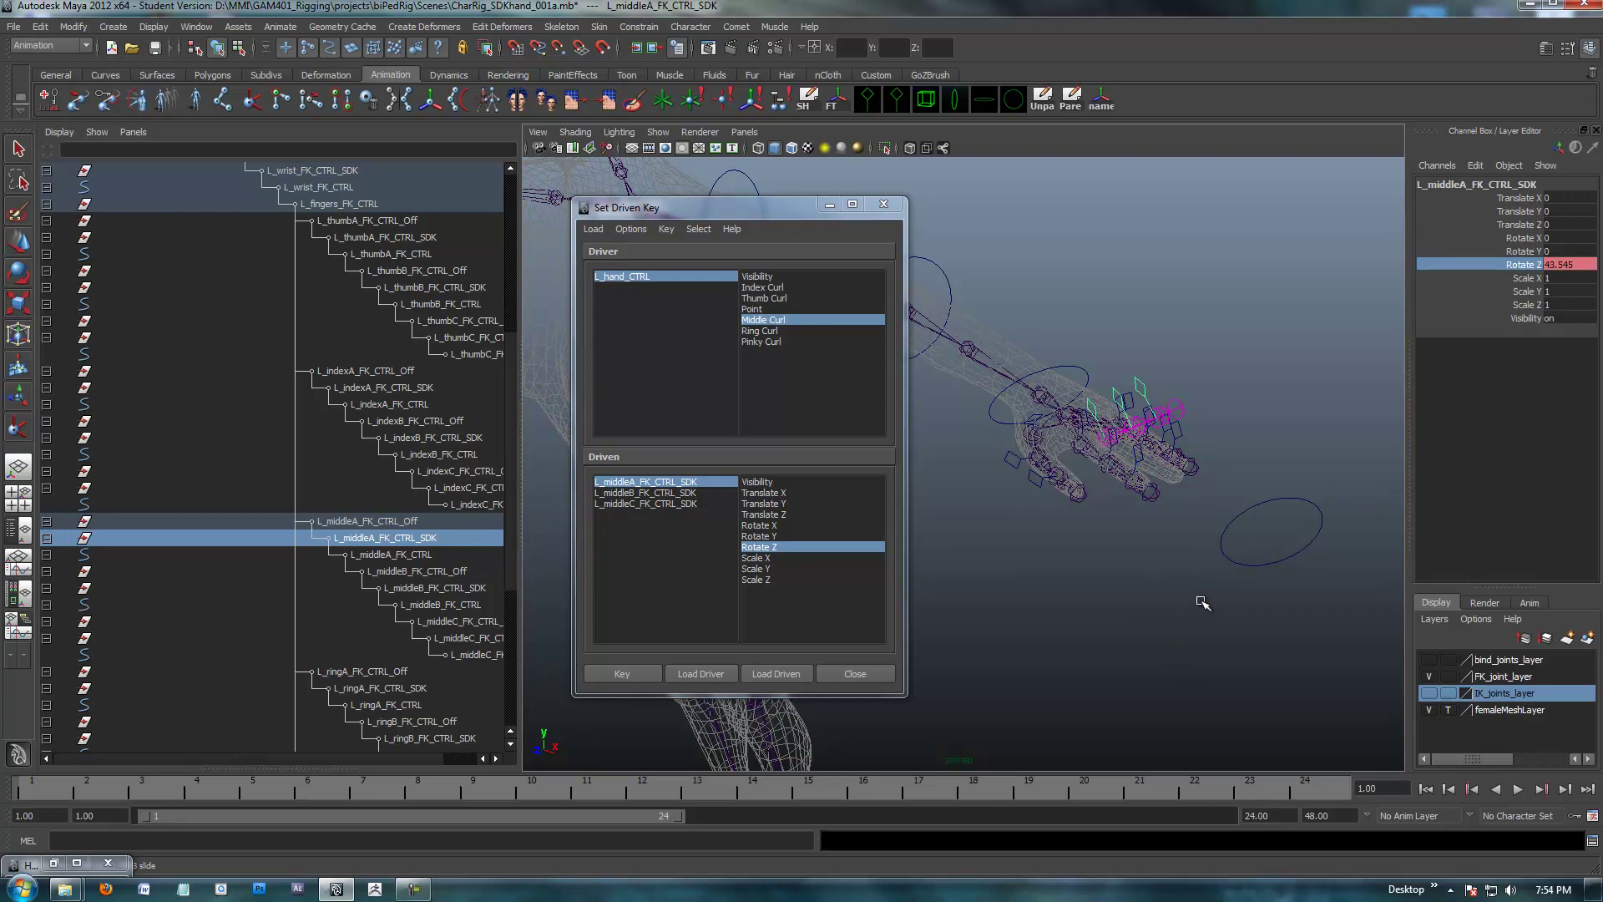
double_click(1551, 269)
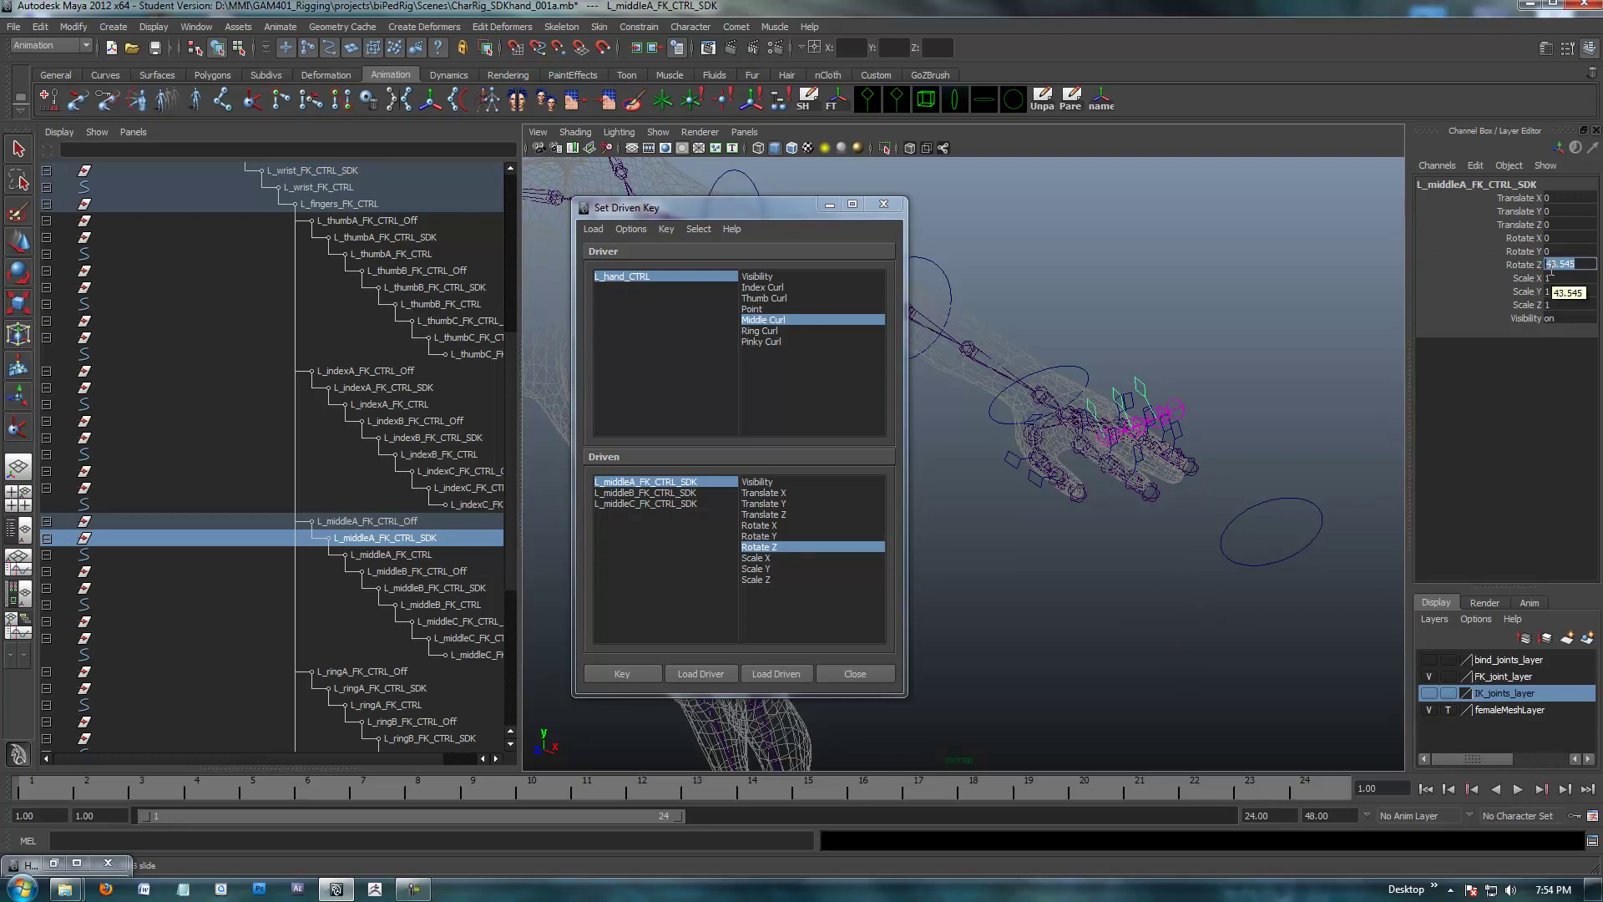
type("45")
key("Return")
left_click_drag(1130, 527, 1042, 536, "alt")
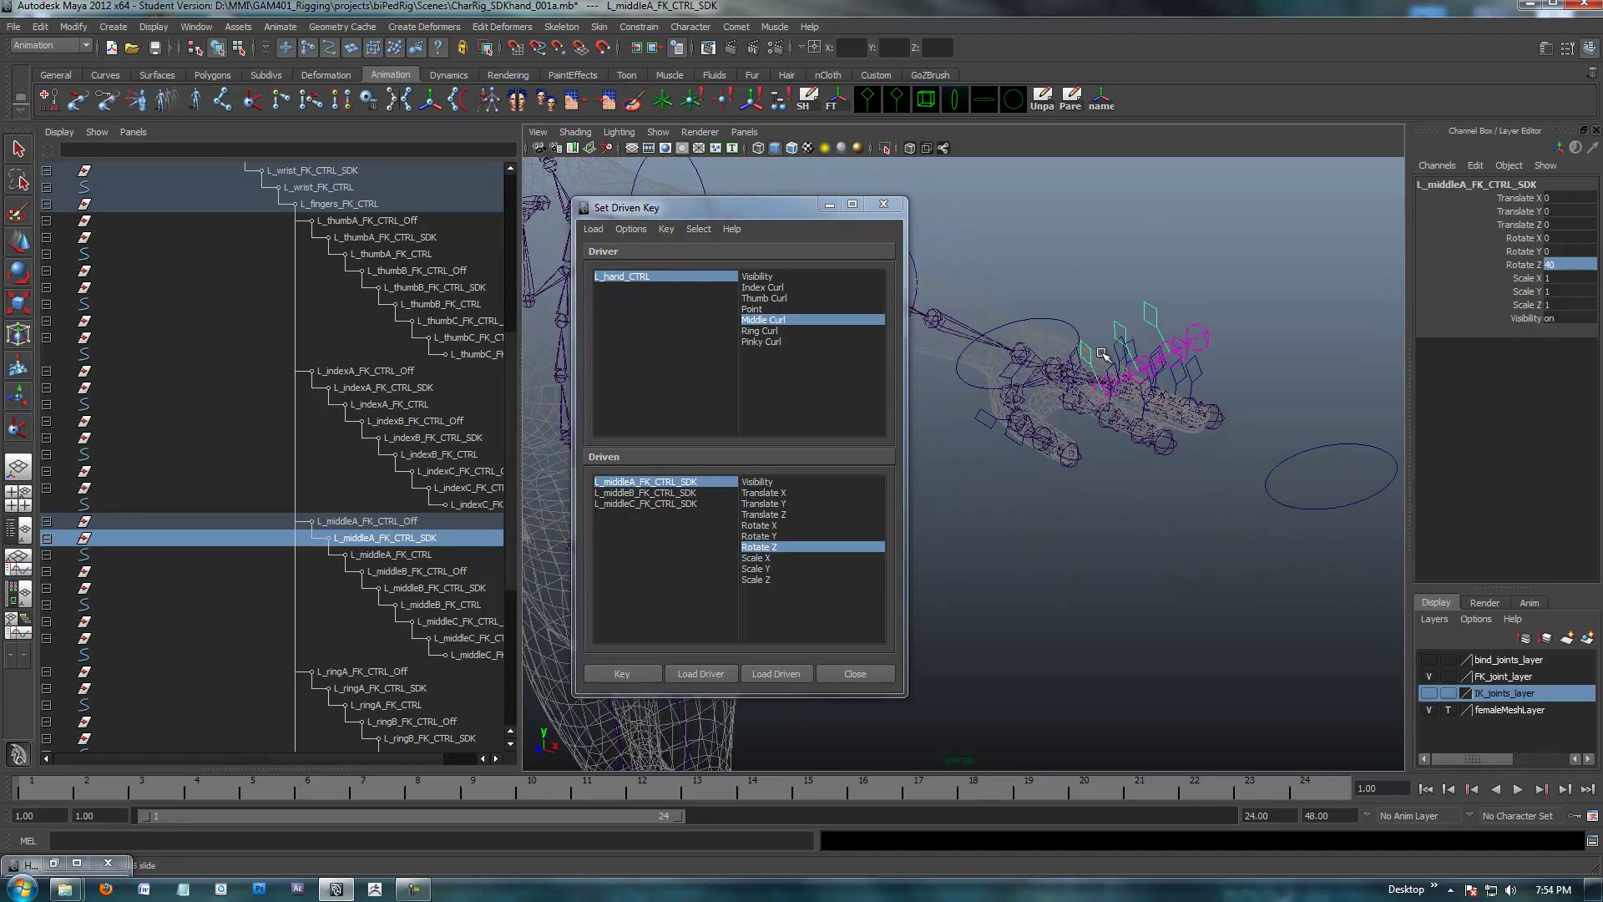
mouse_move(1137, 551)
left_mouse_down("alt")
mouse_move(1077, 529)
mouse_move(1117, 564)
left_mouse_up("alt")
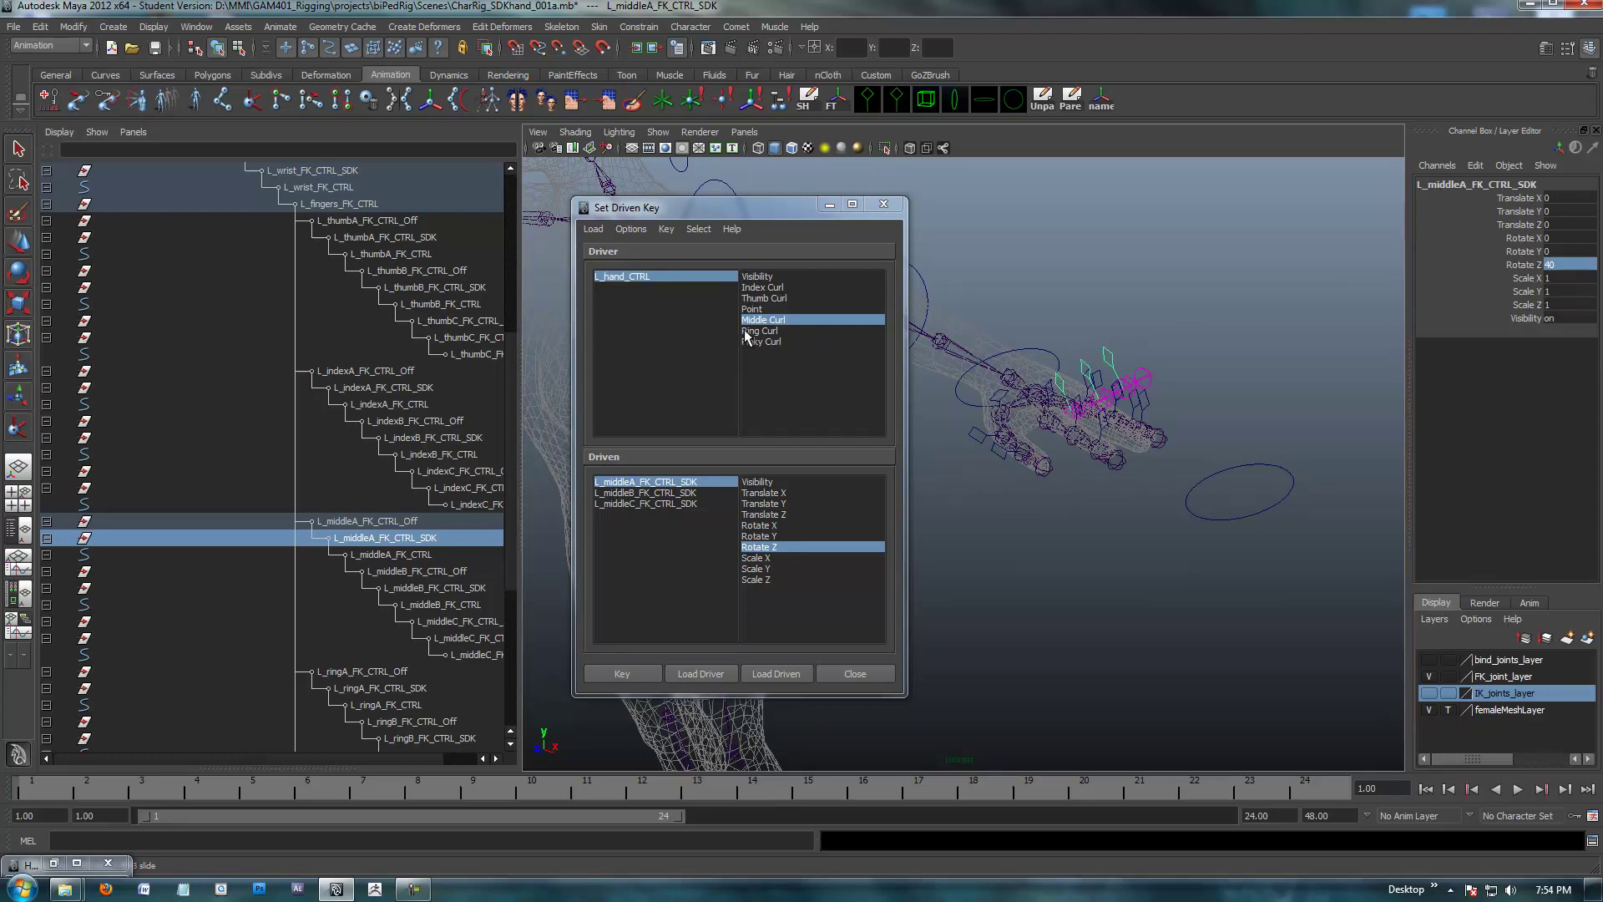
left_click(622, 674)
- Test the finger motion by varying Middle Curl on L_hand_CTRL, and reset Middle Curl to 0
left_click_drag(1109, 591, 1192, 549, "alt")
left_click_drag(1204, 413, 1248, 392, "alt")
left_click(1517, 251)
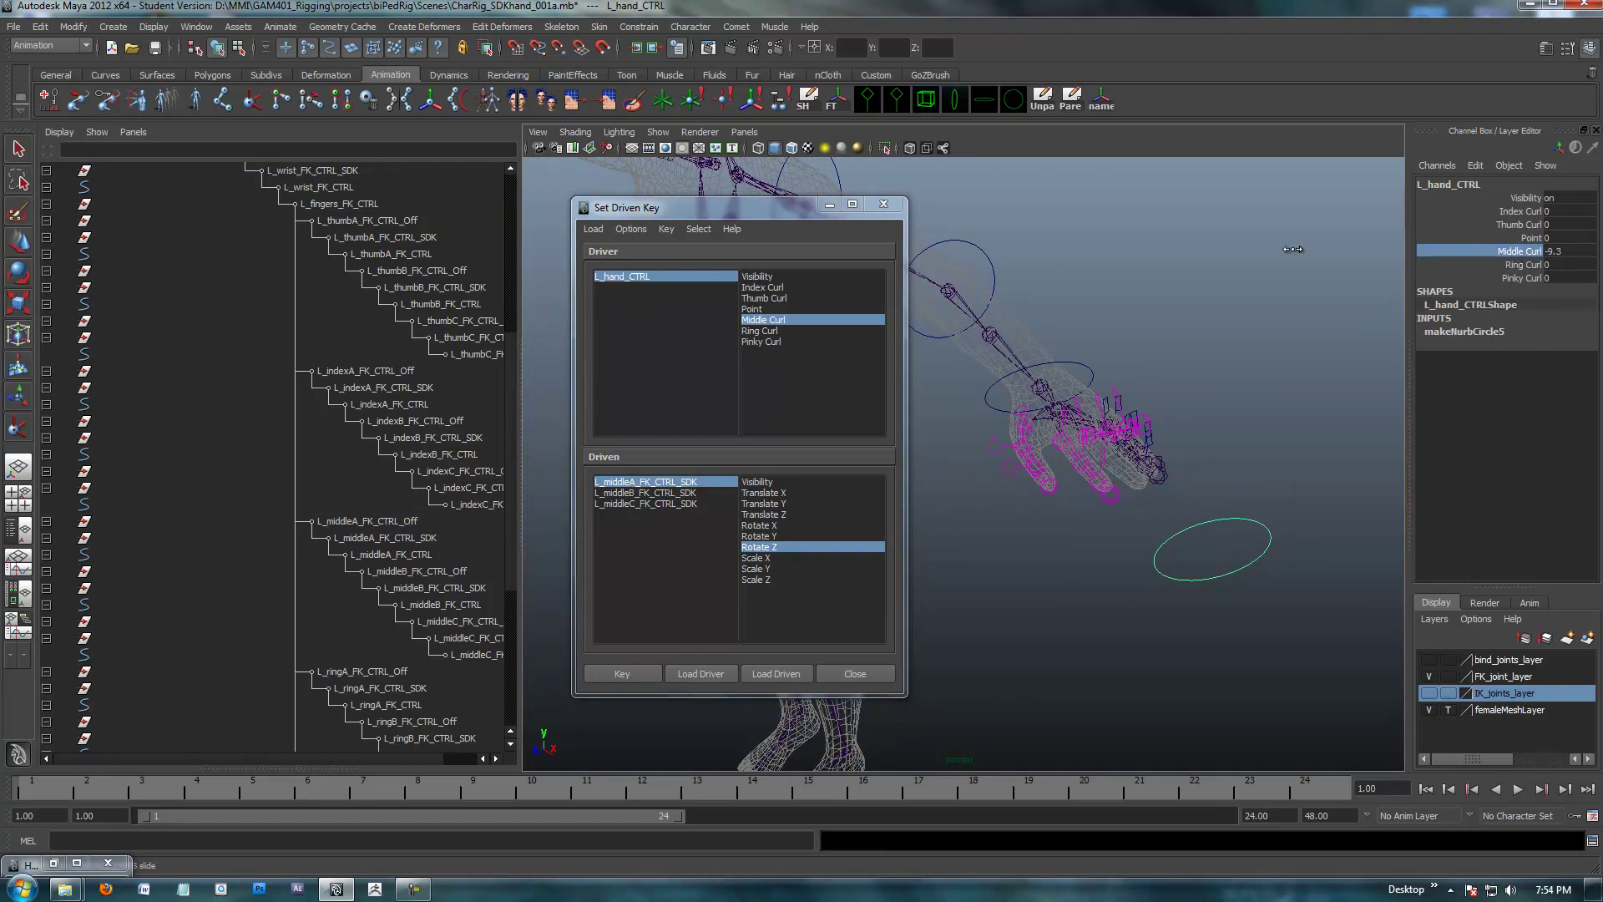
middle_click_drag(1110, 267, 1230, 298)
double_click(1550, 255)
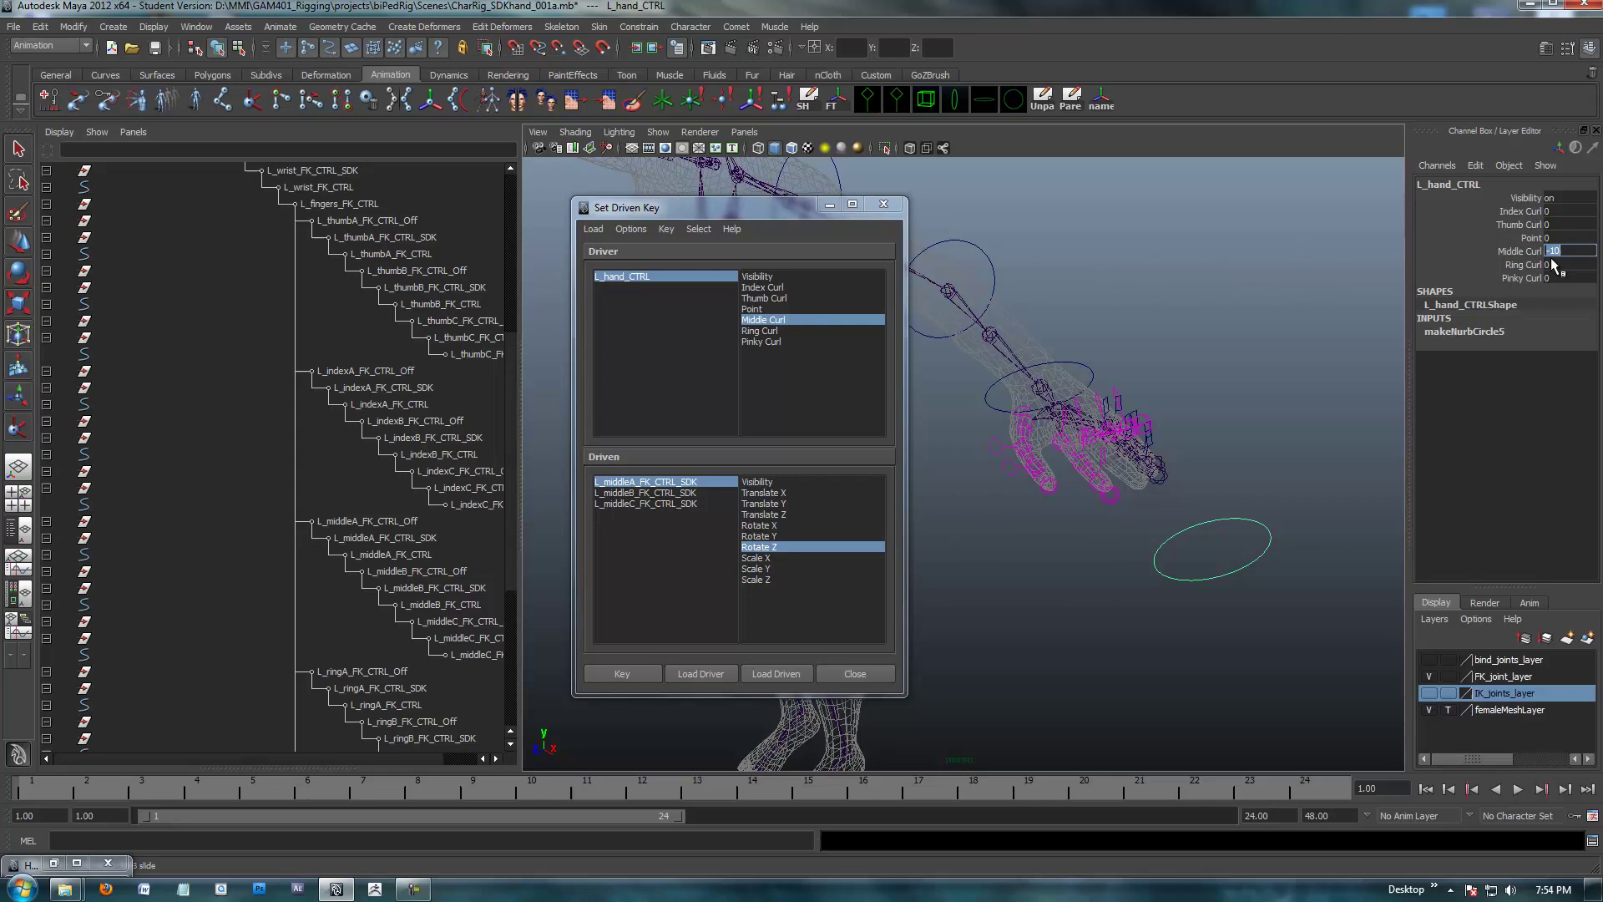
type("0")
key("Return")
- Load L_ringA_FK_CTRL, L_ringB_FK_CTRL and L_ringC_FK_CTRL as driven objects and choose their Rotate Z
scroll(1292, 337, "up", 3)
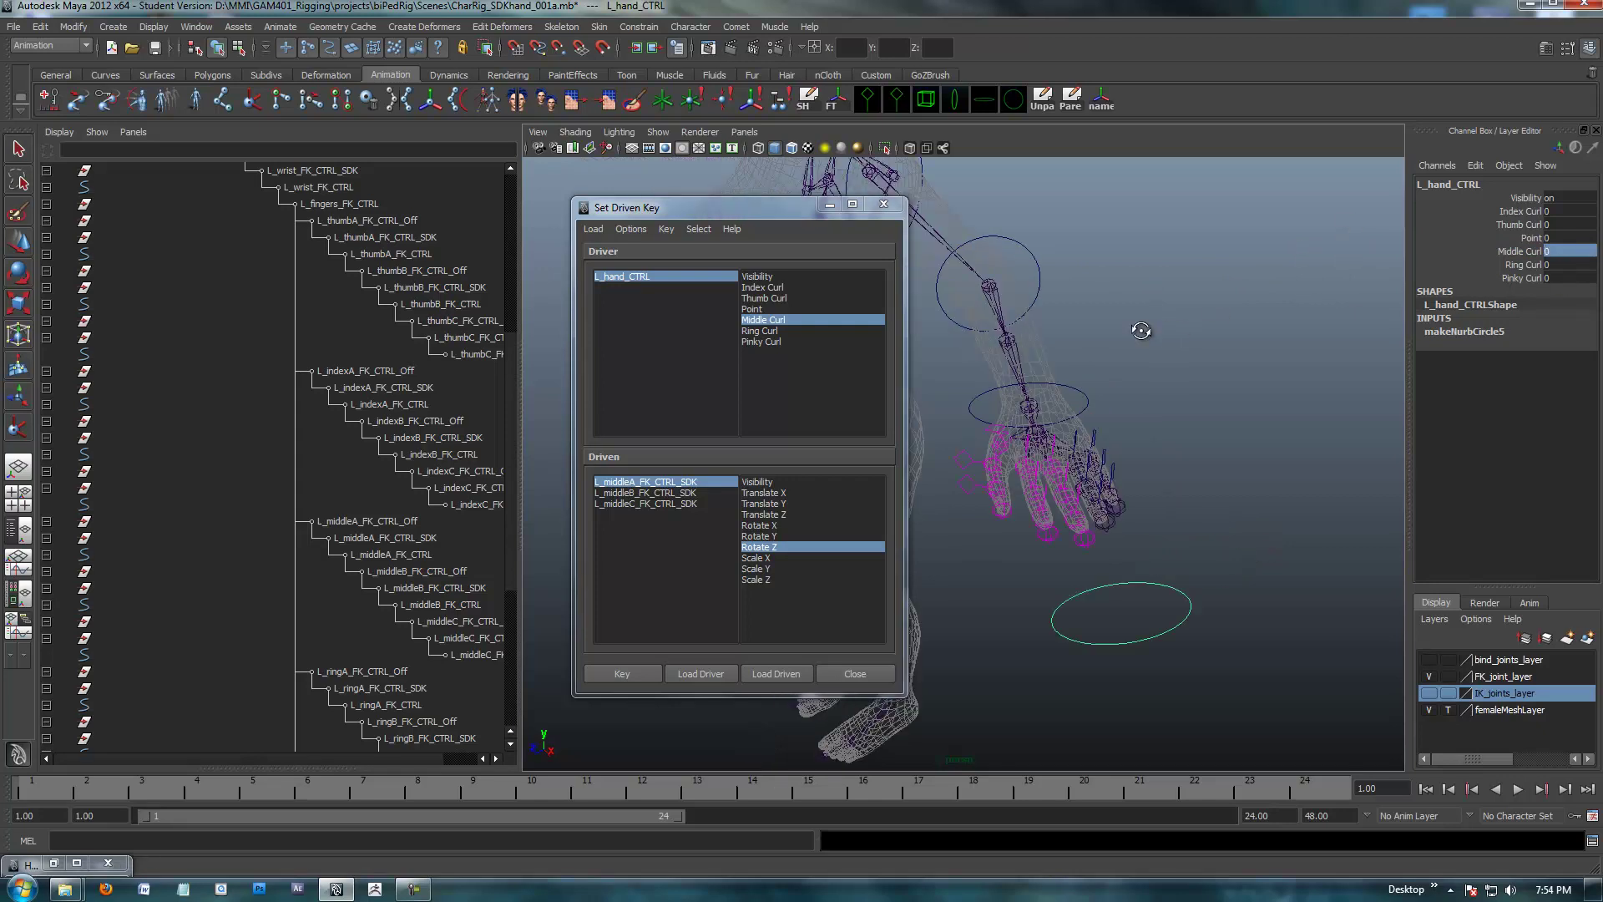
scroll(1292, 338, "up", 4)
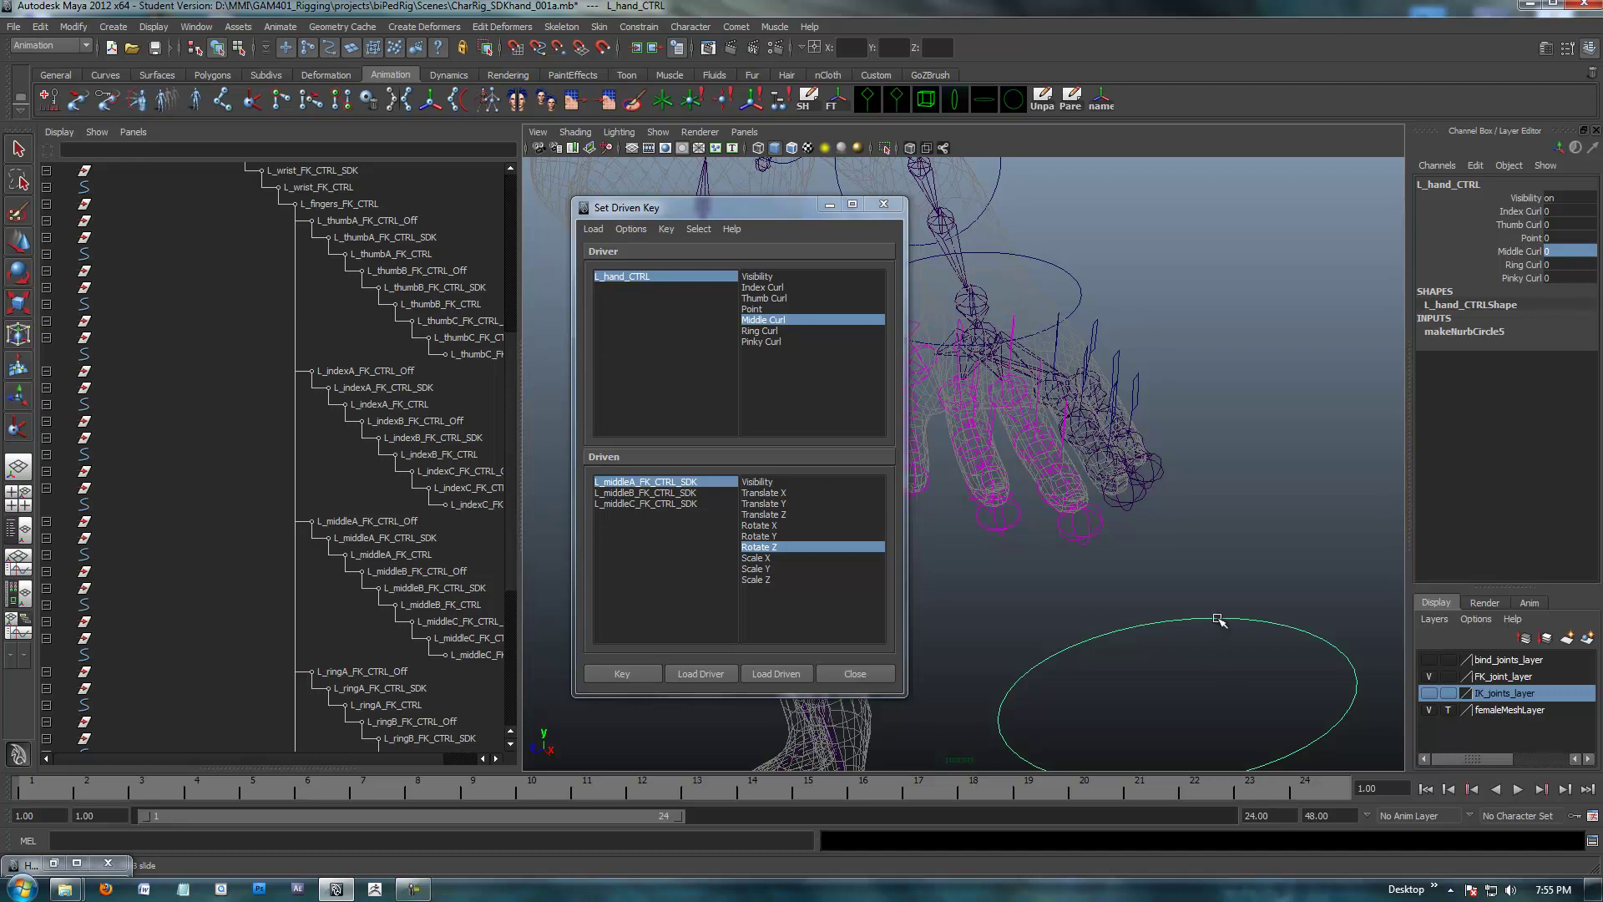
left_click_drag(1323, 351, 1261, 338, "alt")
left_click_drag(1009, 178, 1050, 211)
left_click_drag(1146, 423, 1048, 476, "alt")
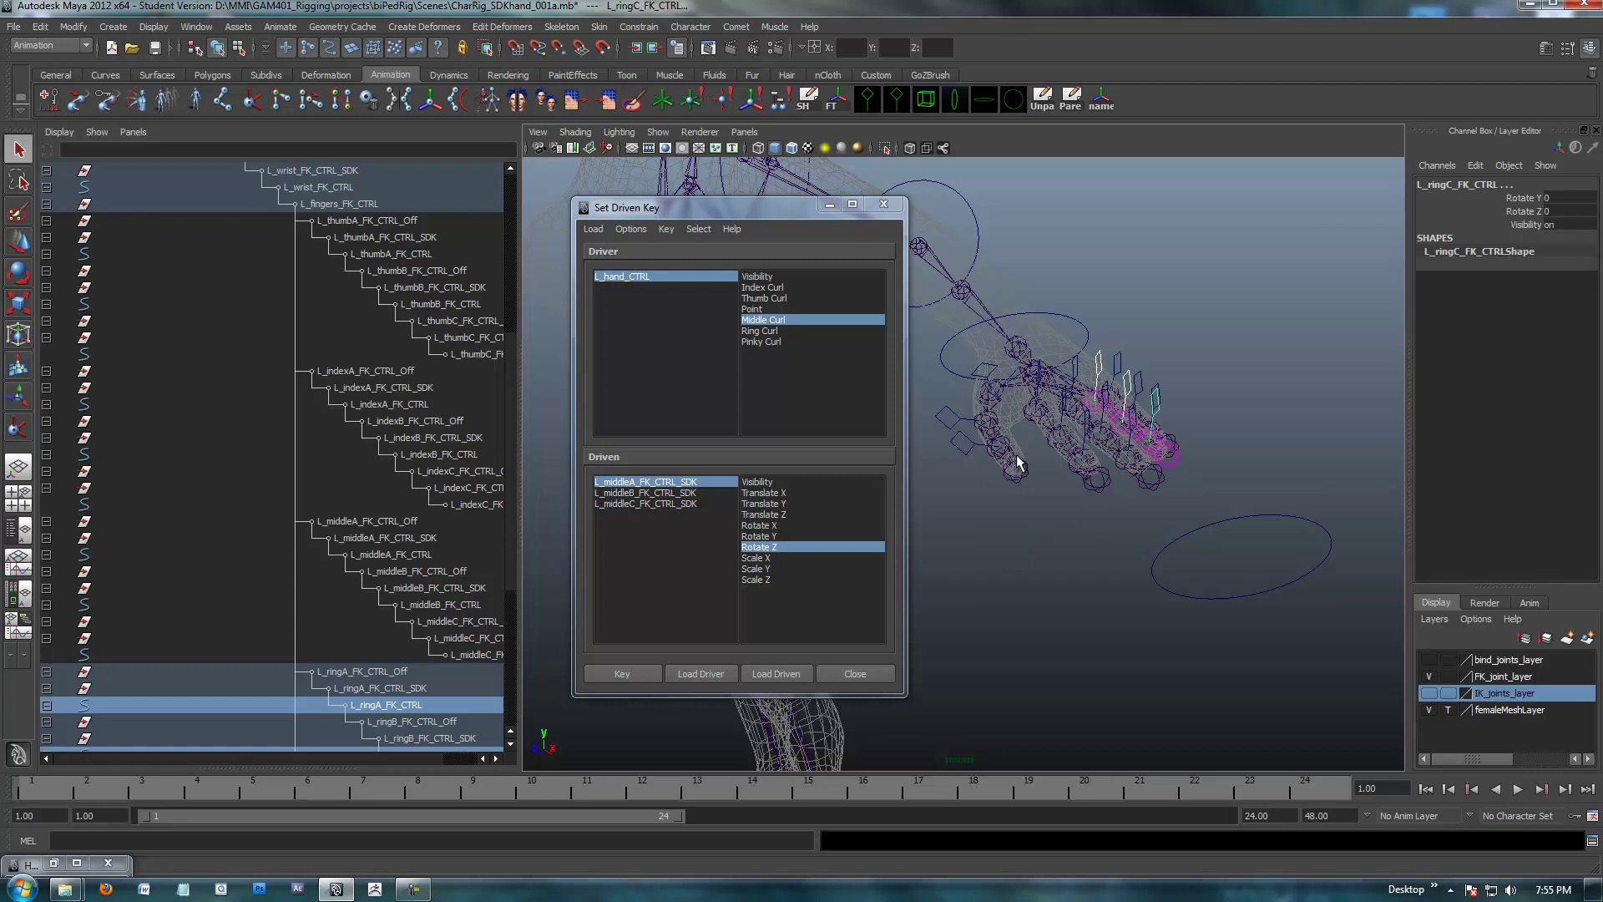
left_click_drag(511, 574, 507, 646)
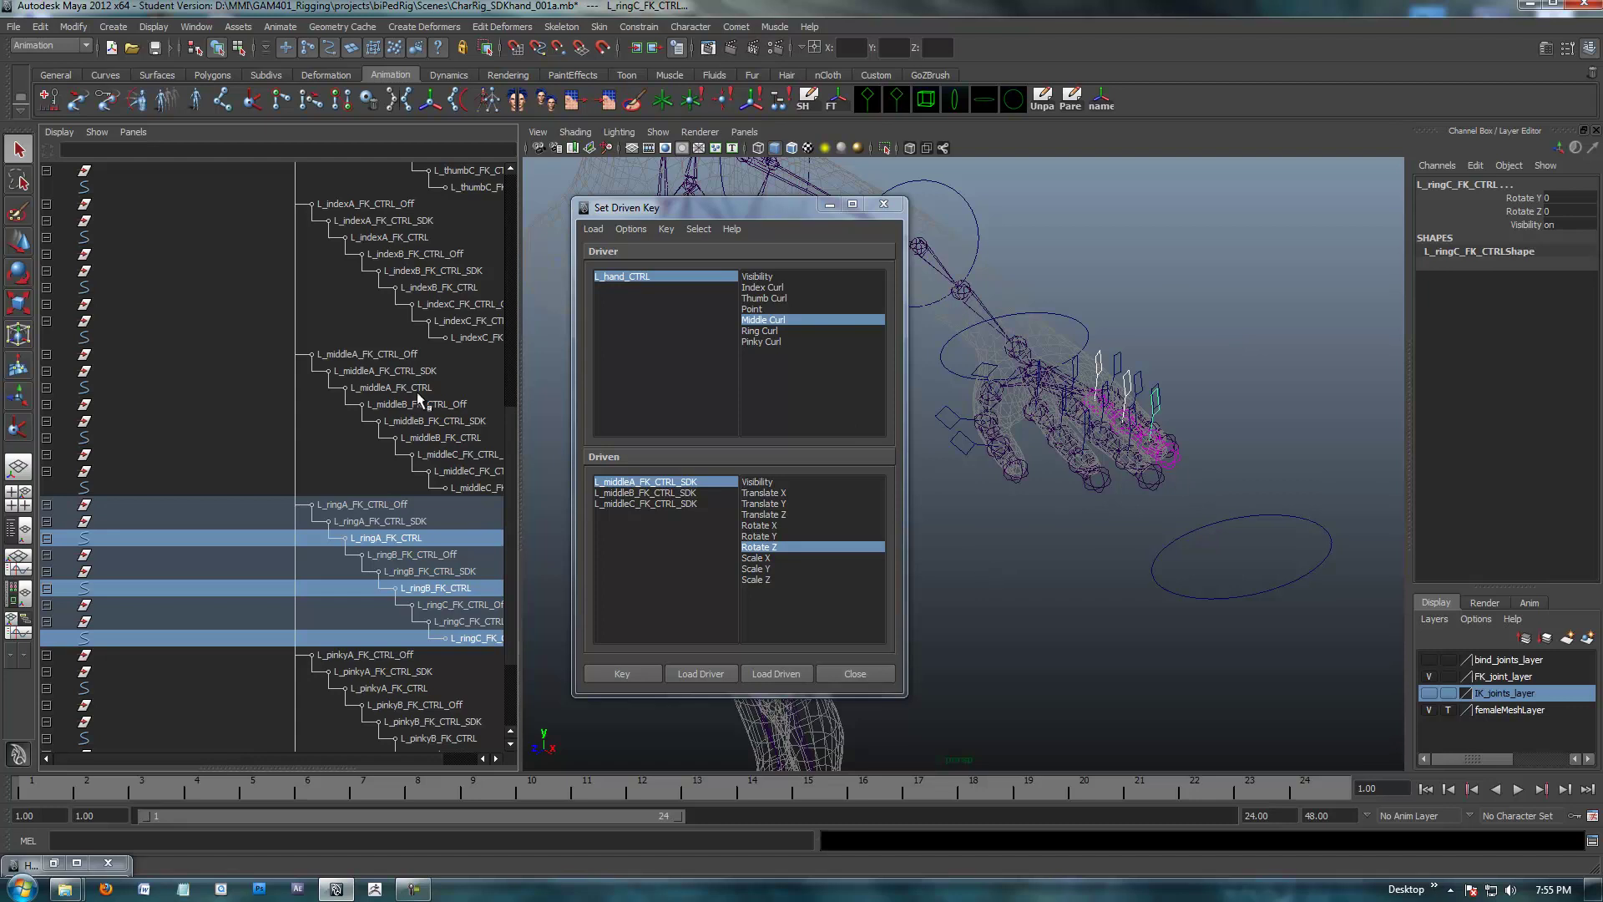
left_click(790, 675)
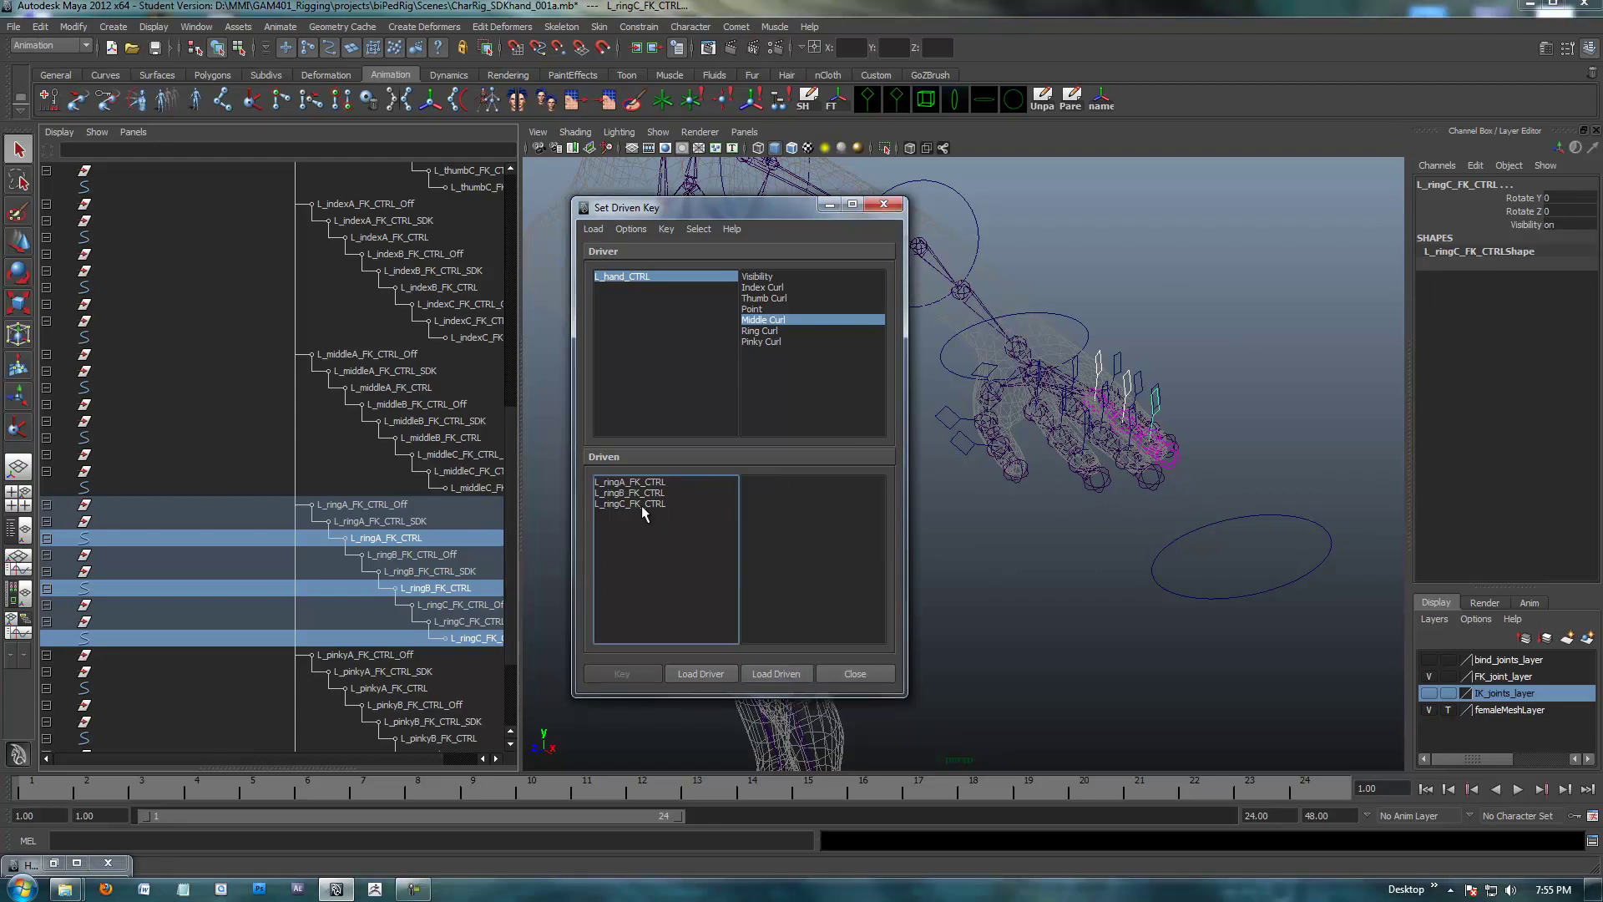
left_click_drag(638, 504, 638, 474)
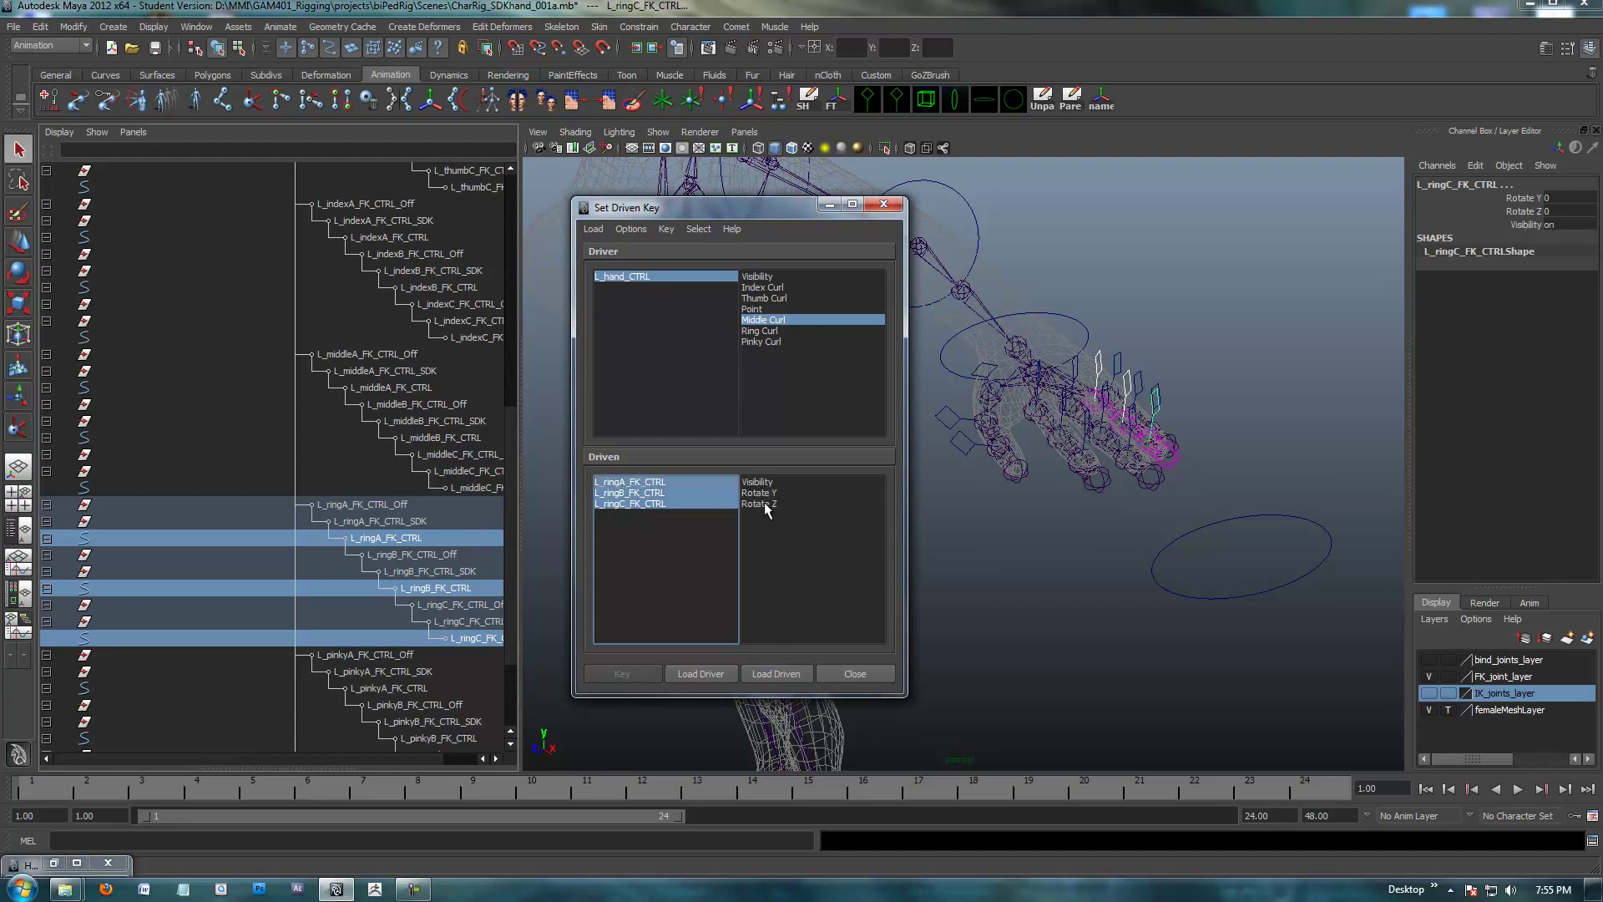
left_click(763, 503)
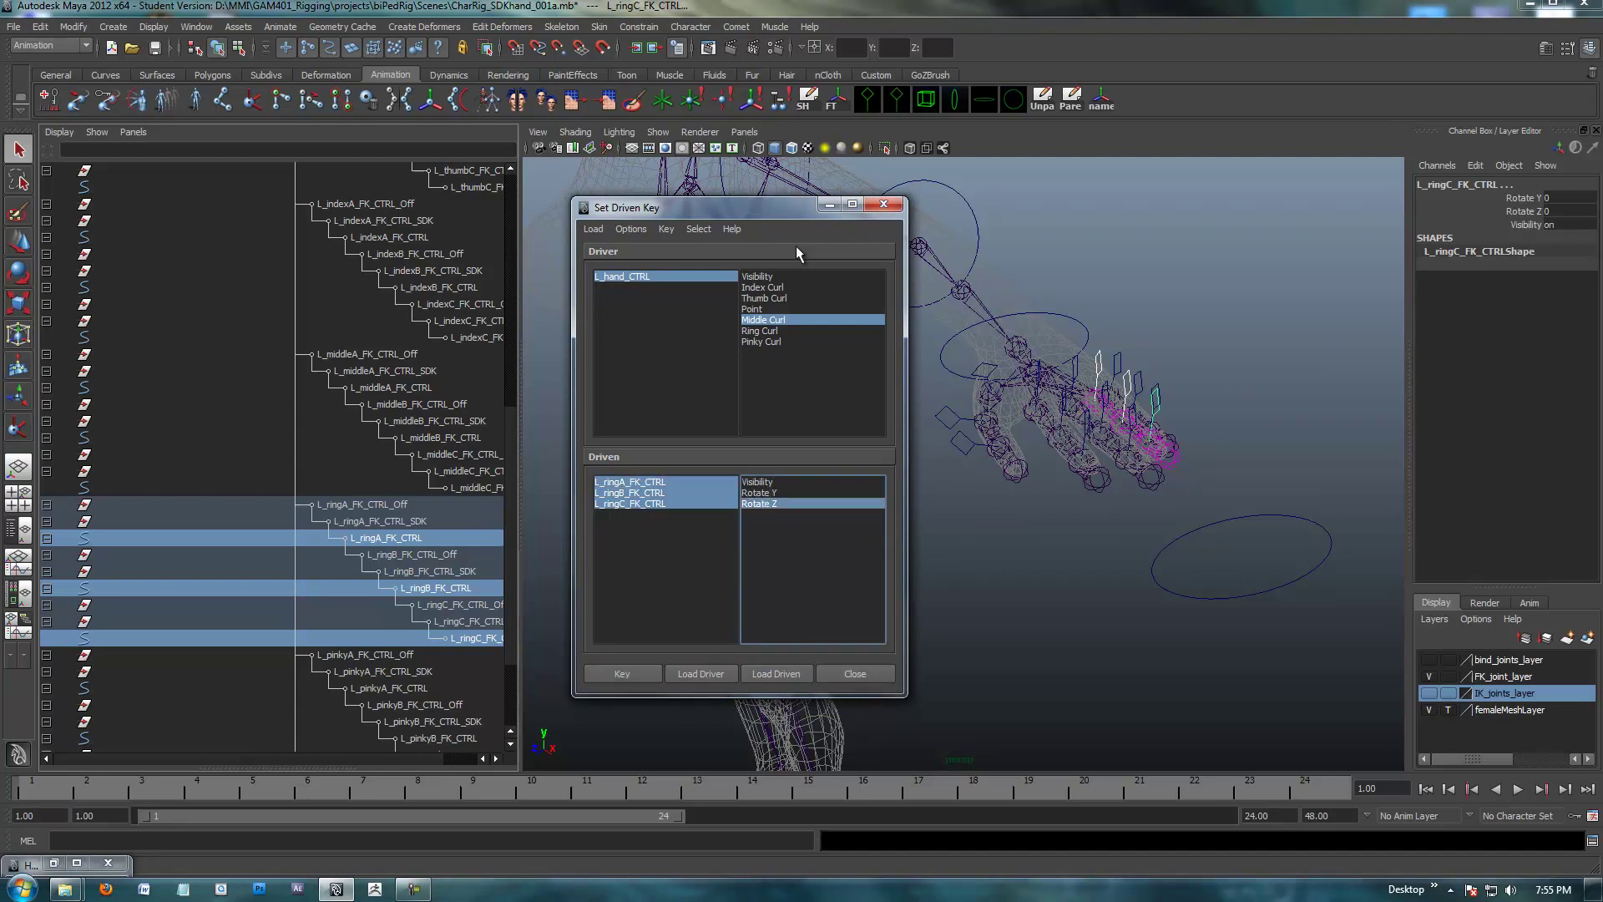
- Set a driven key for the ring finger controls at the rest pose, and set Ring Curl to 10 on L_hand_CTRL
left_click(620, 671)
left_click(1317, 522)
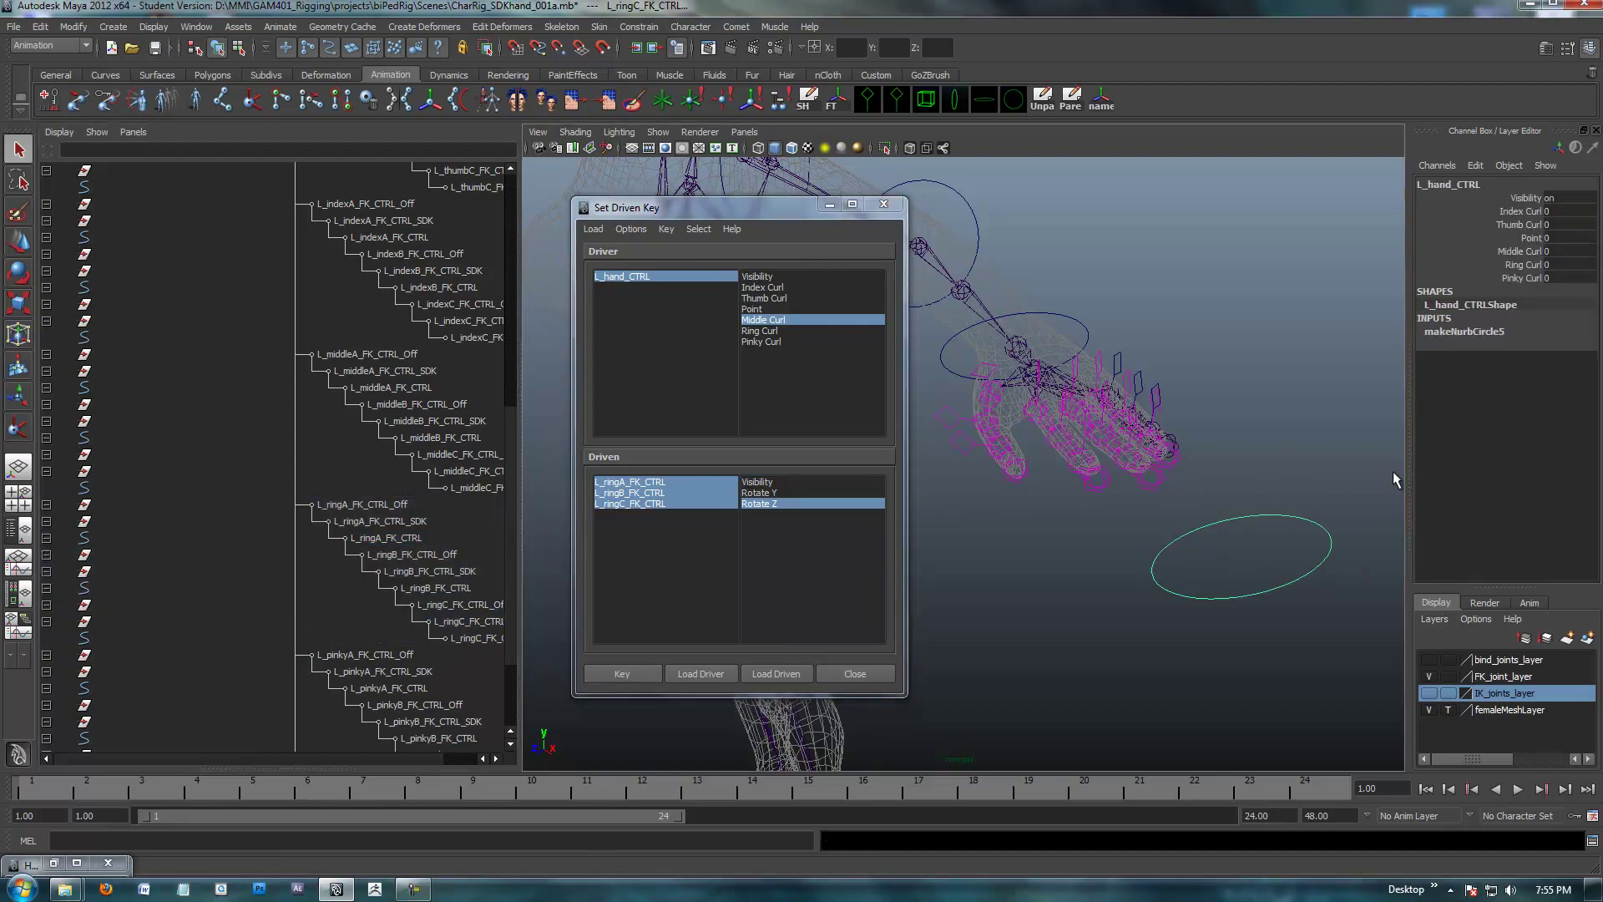
left_click(1564, 262)
type("10")
key("Return")
- Set Rotate Z of the three driven ring finger controls to -96 and set a driven key
left_click(664, 500)
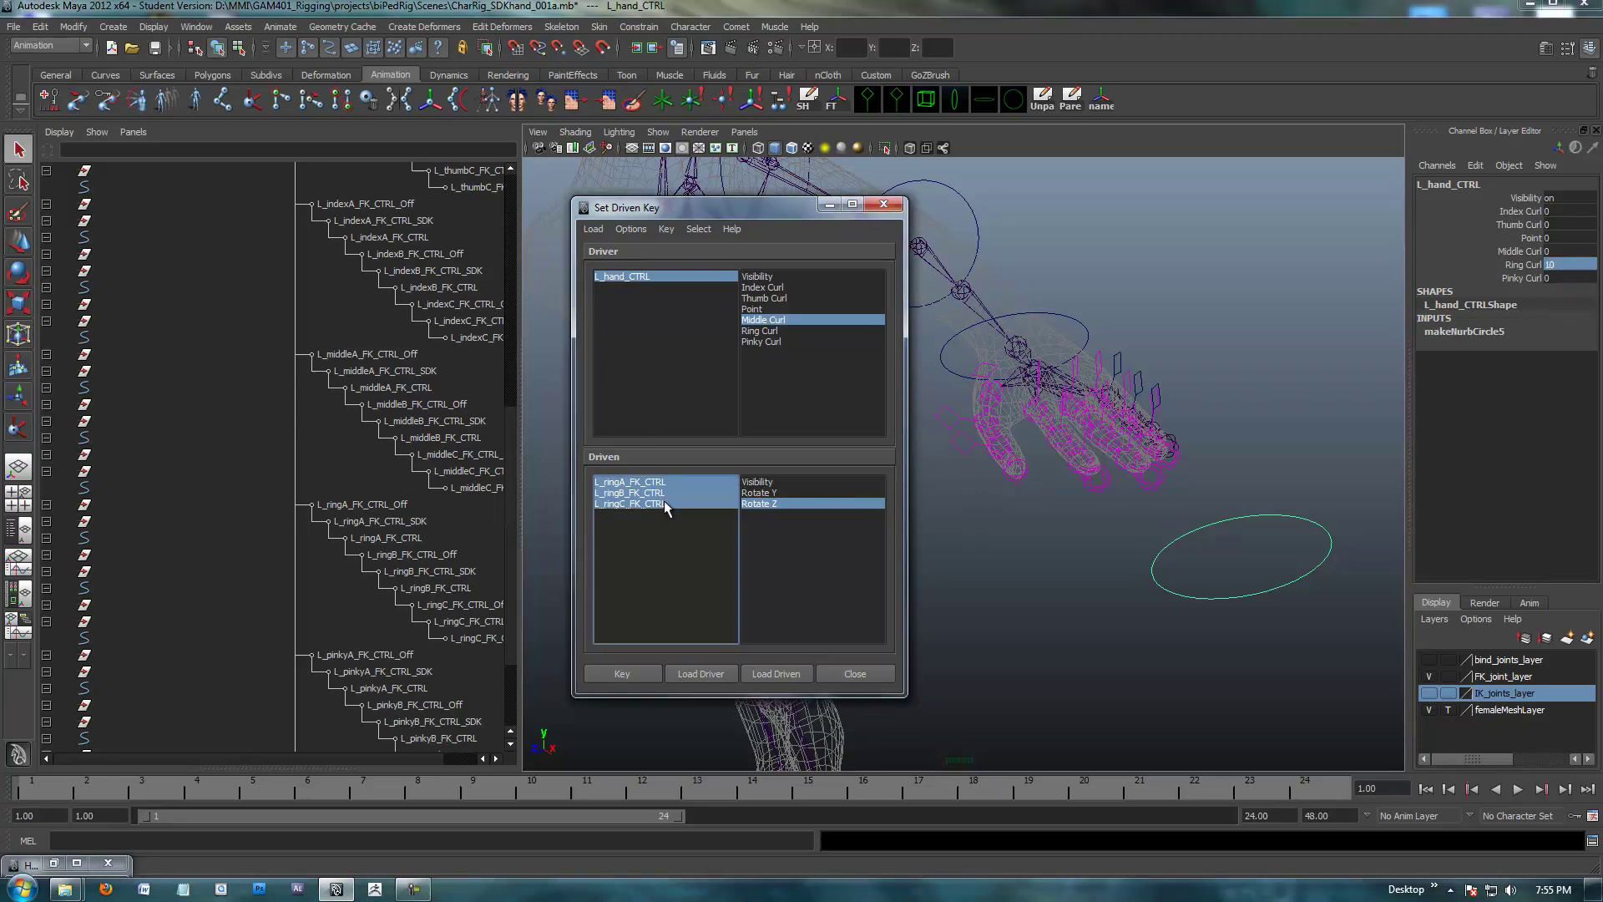
left_click(668, 479)
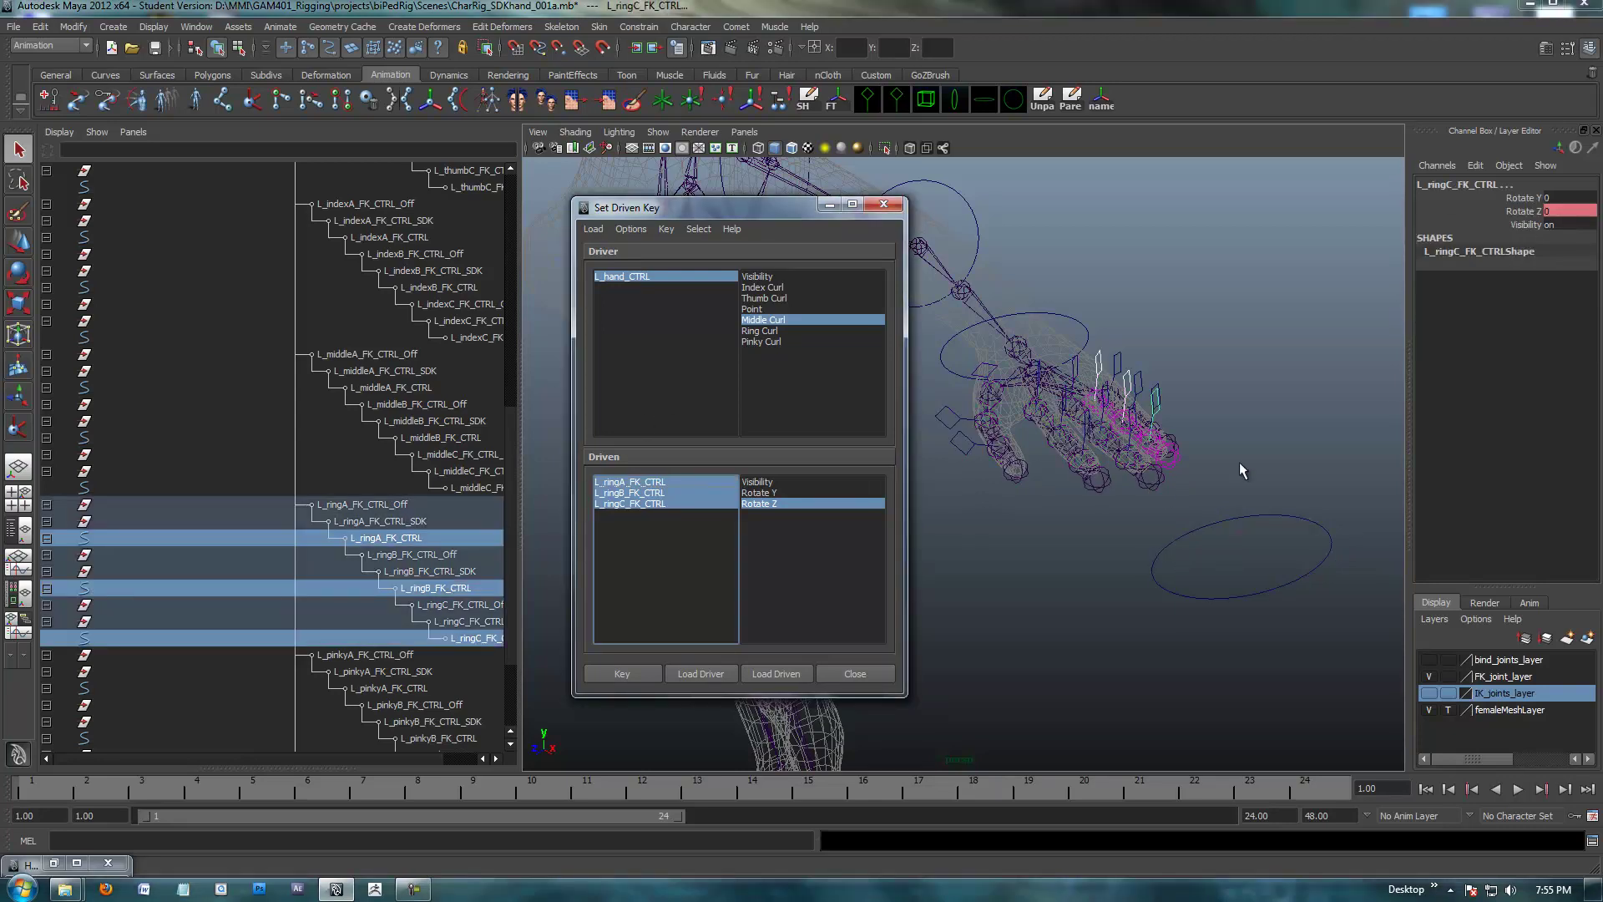
left_click(1525, 211)
middle_click_drag(1125, 238, 1047, 259)
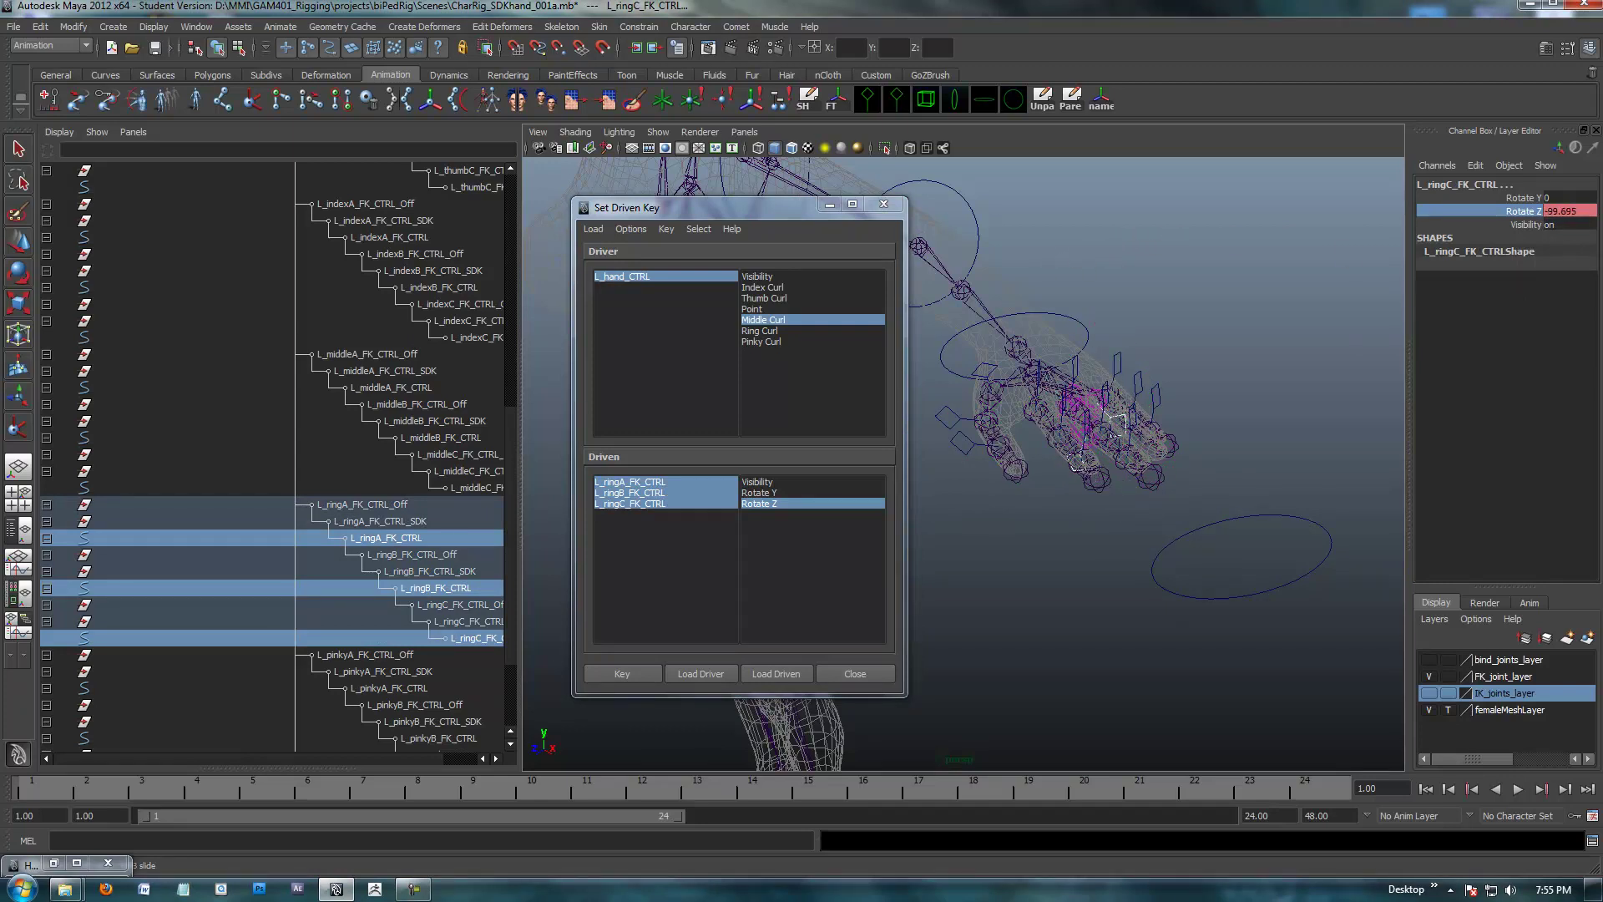
left_click(1560, 212)
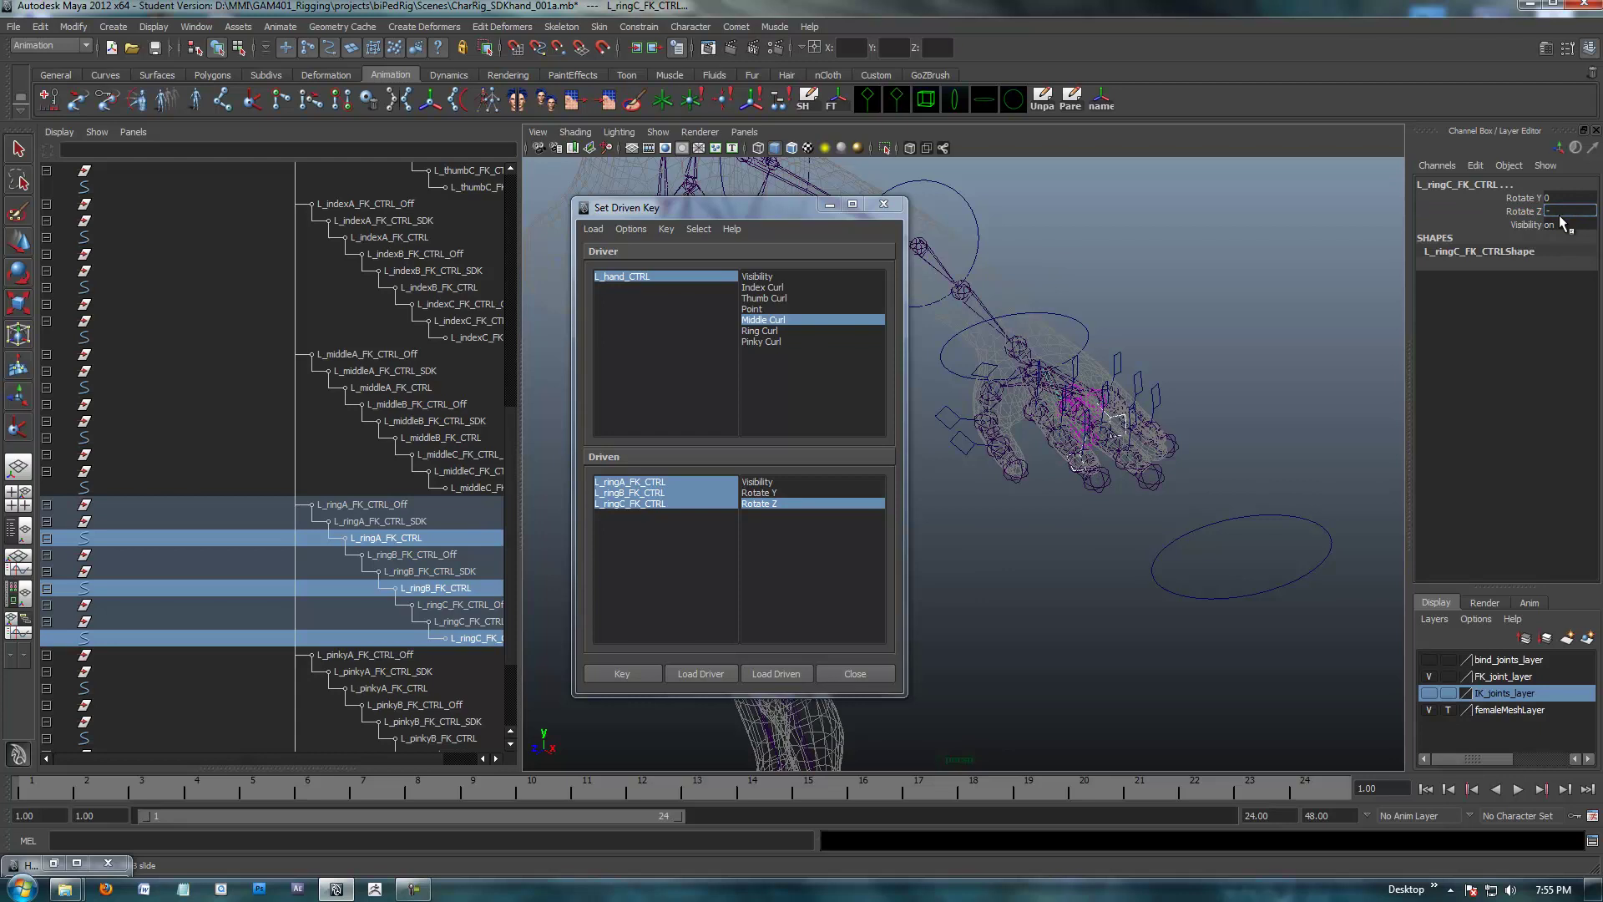
key("Return")
left_click(628, 673)
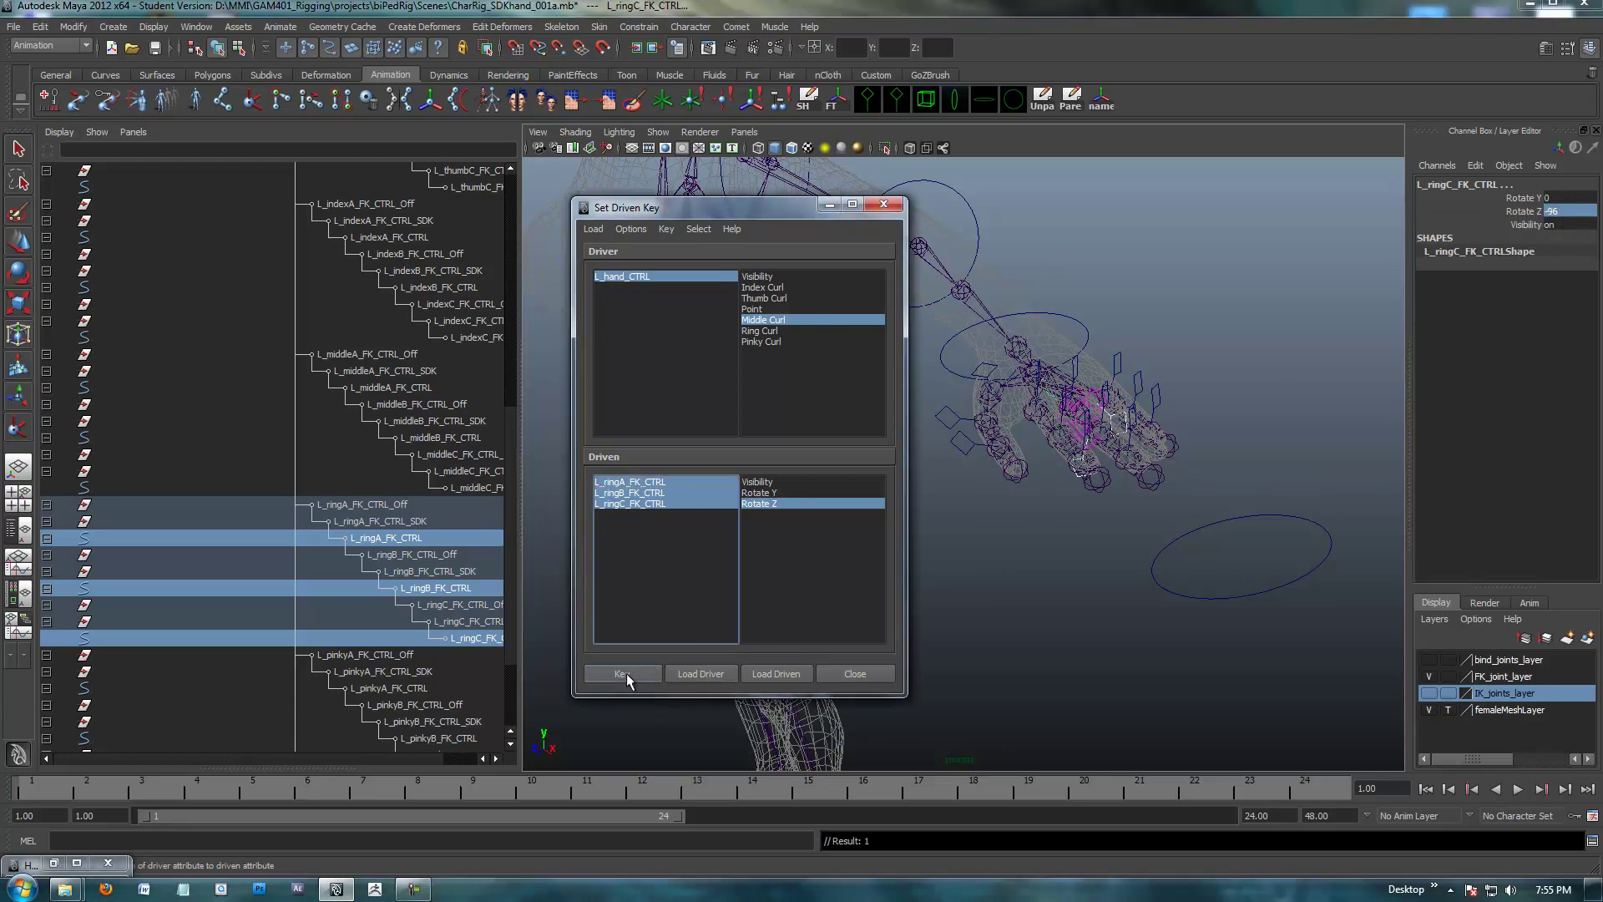
- Set Ring Curl to -10 on L_hand_CTRL and select the three driven ring finger controls
left_click(1224, 515)
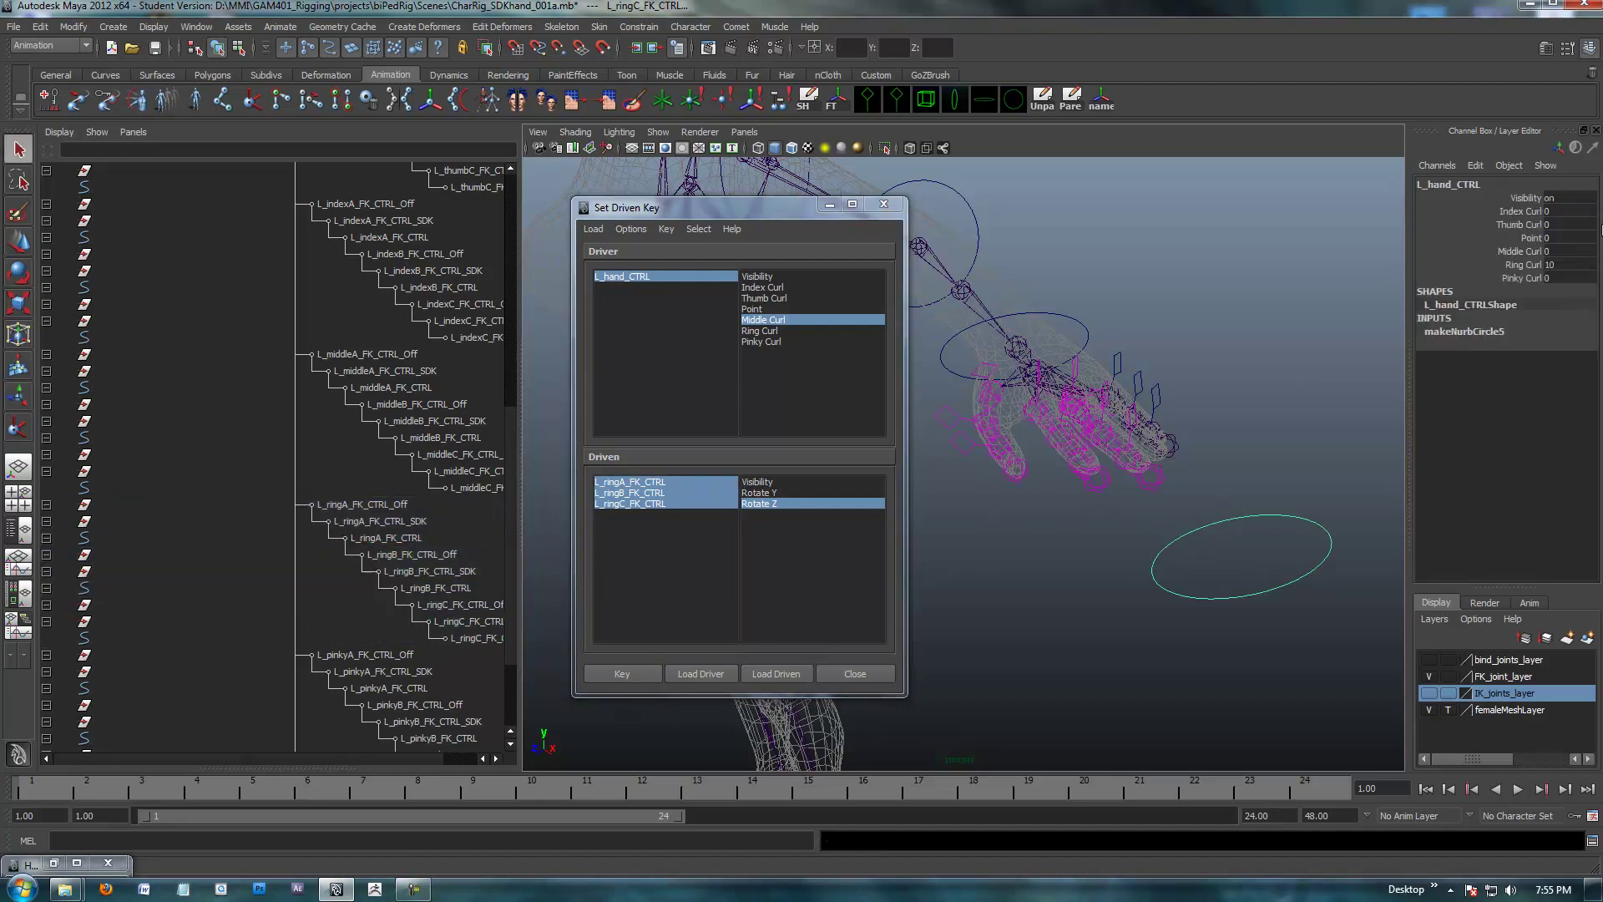
key("Return")
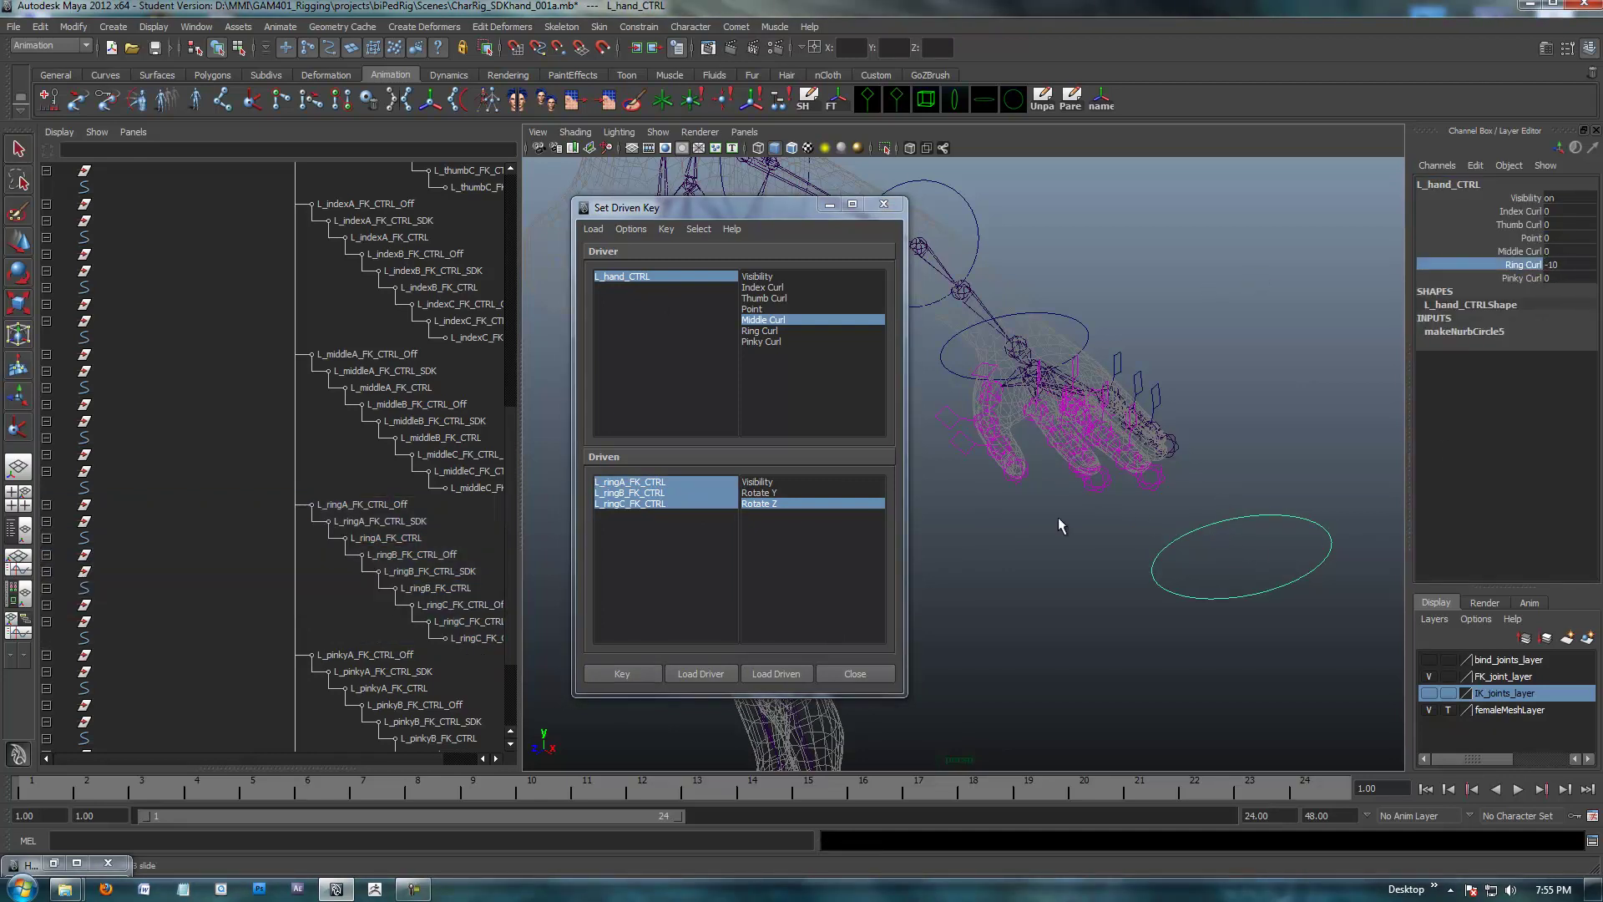
left_click(682, 482)
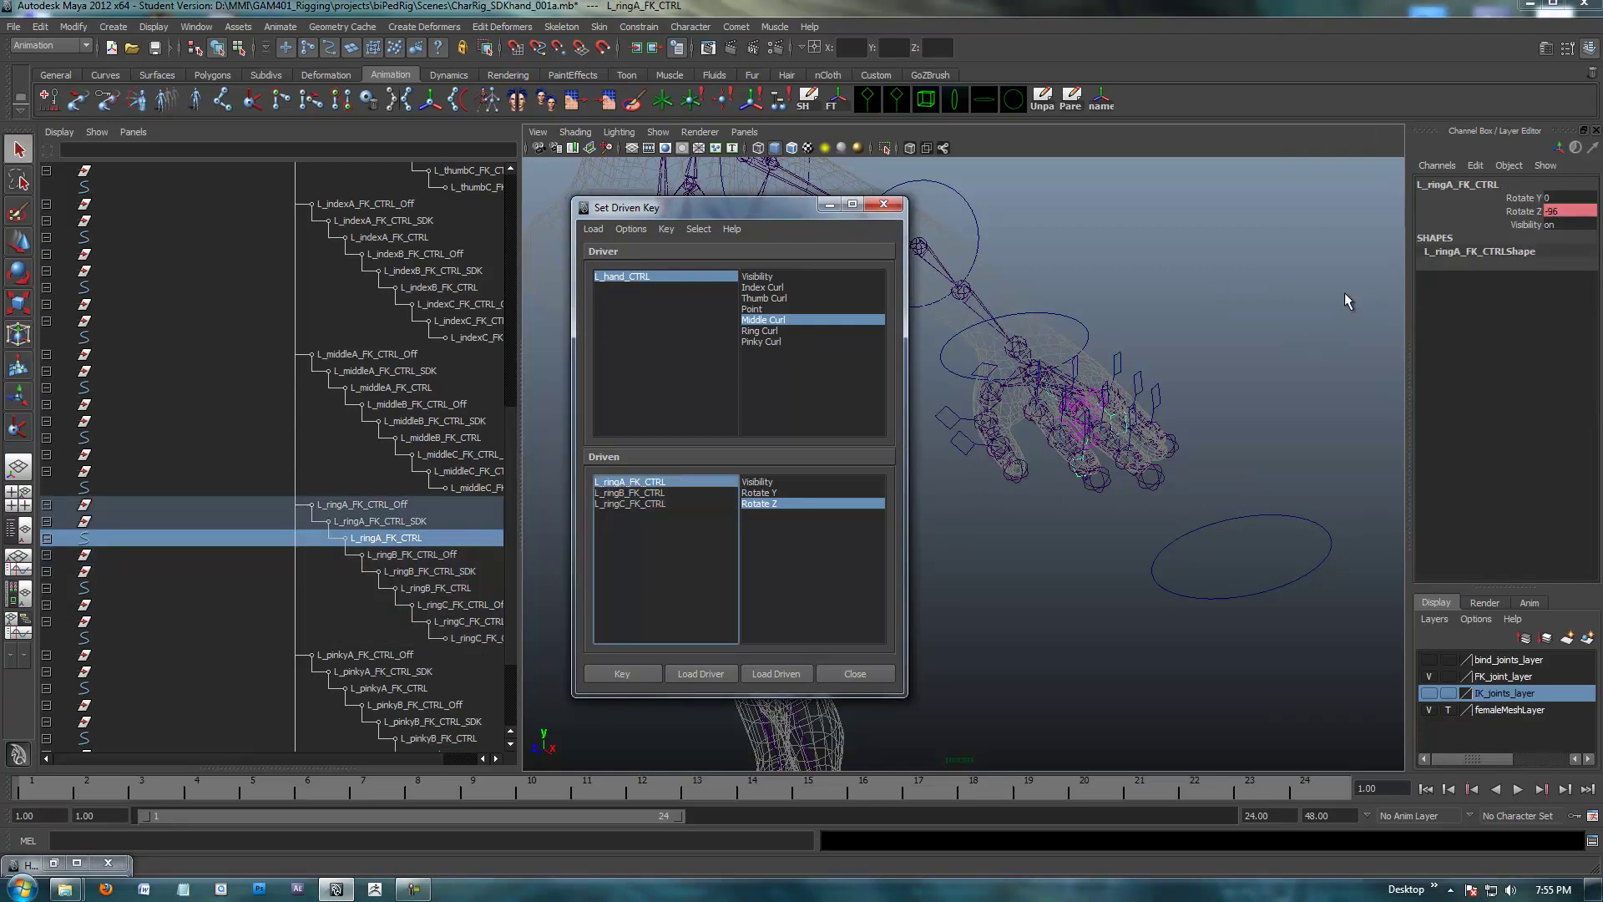
left_click(663, 503)
left_click(663, 482, "shift")
left_click_drag(1206, 388, 1260, 358, "alt")
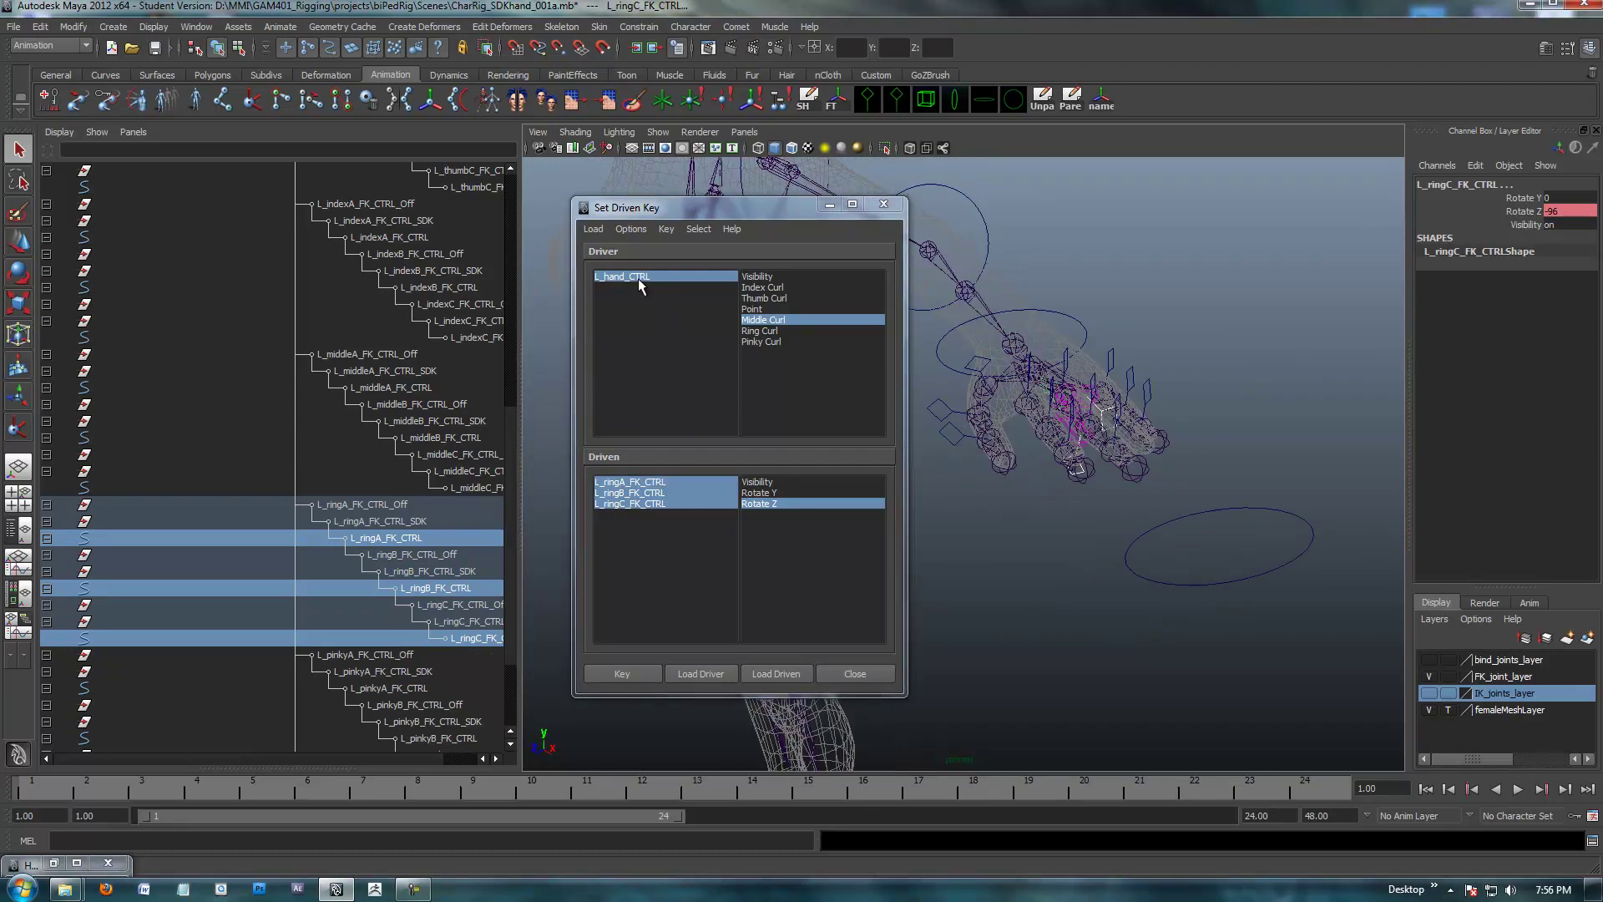
- Test the ring finger's response by varying Ring Curl on L_hand_CTRL
left_click(1289, 511)
left_click_drag(1264, 523, 1227, 348, "alt")
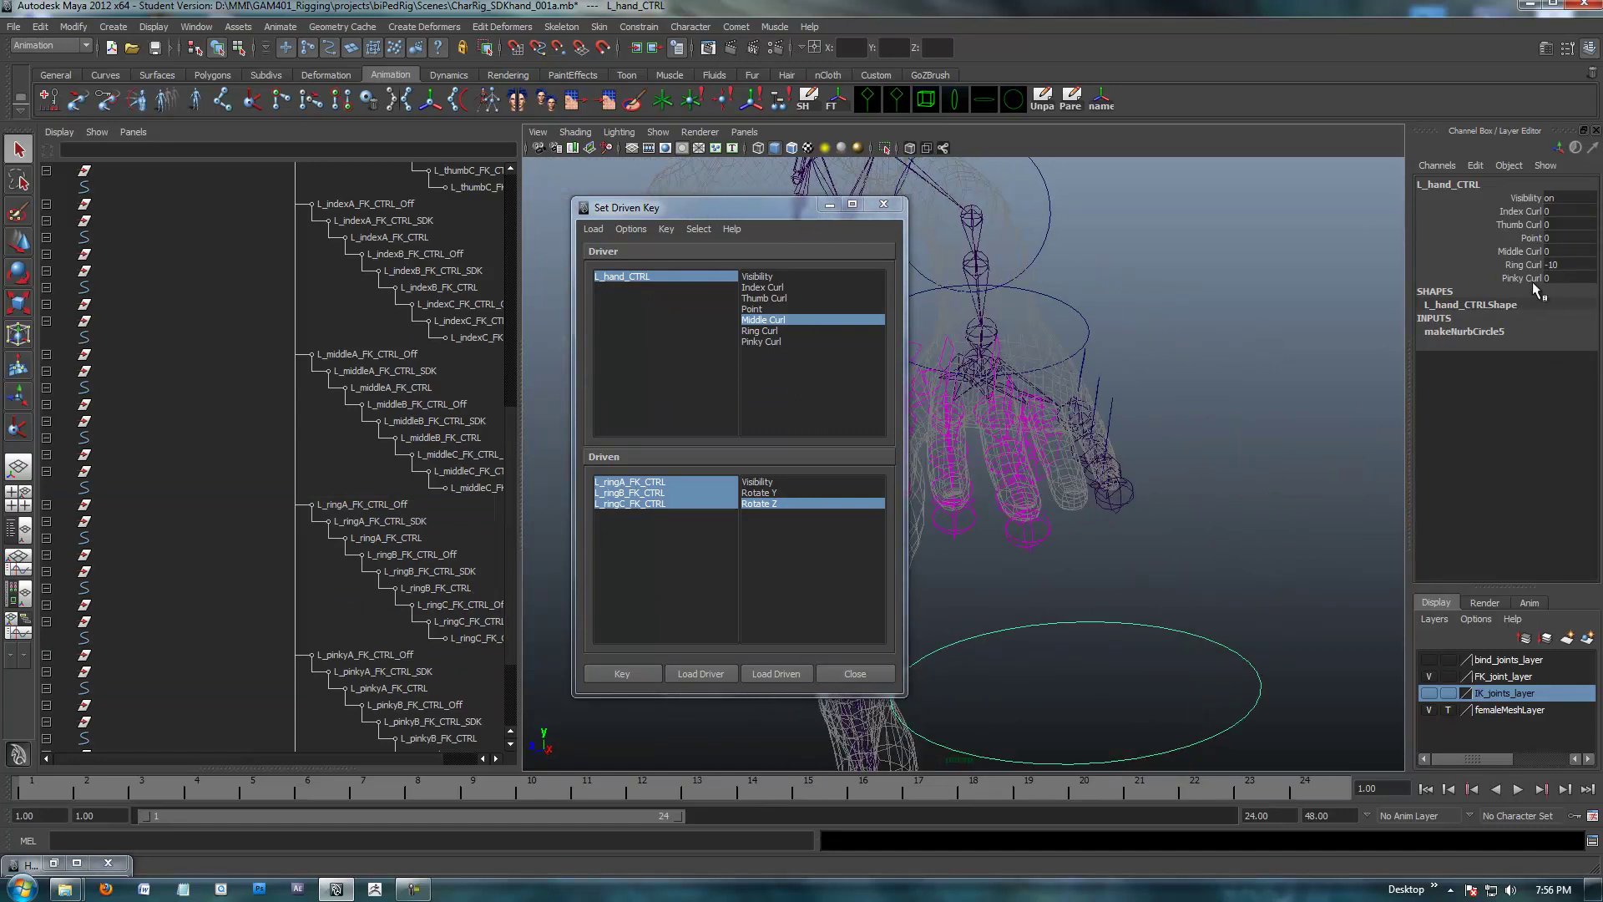
left_click(1495, 264)
middle_click_drag(1250, 284, 1346, 298)
left_click_drag(1348, 299, 1215, 318, "alt")
right_click_drag(1215, 318, 1484, 400, "alt")
left_click_drag(1483, 400, 1207, 290, "alt")
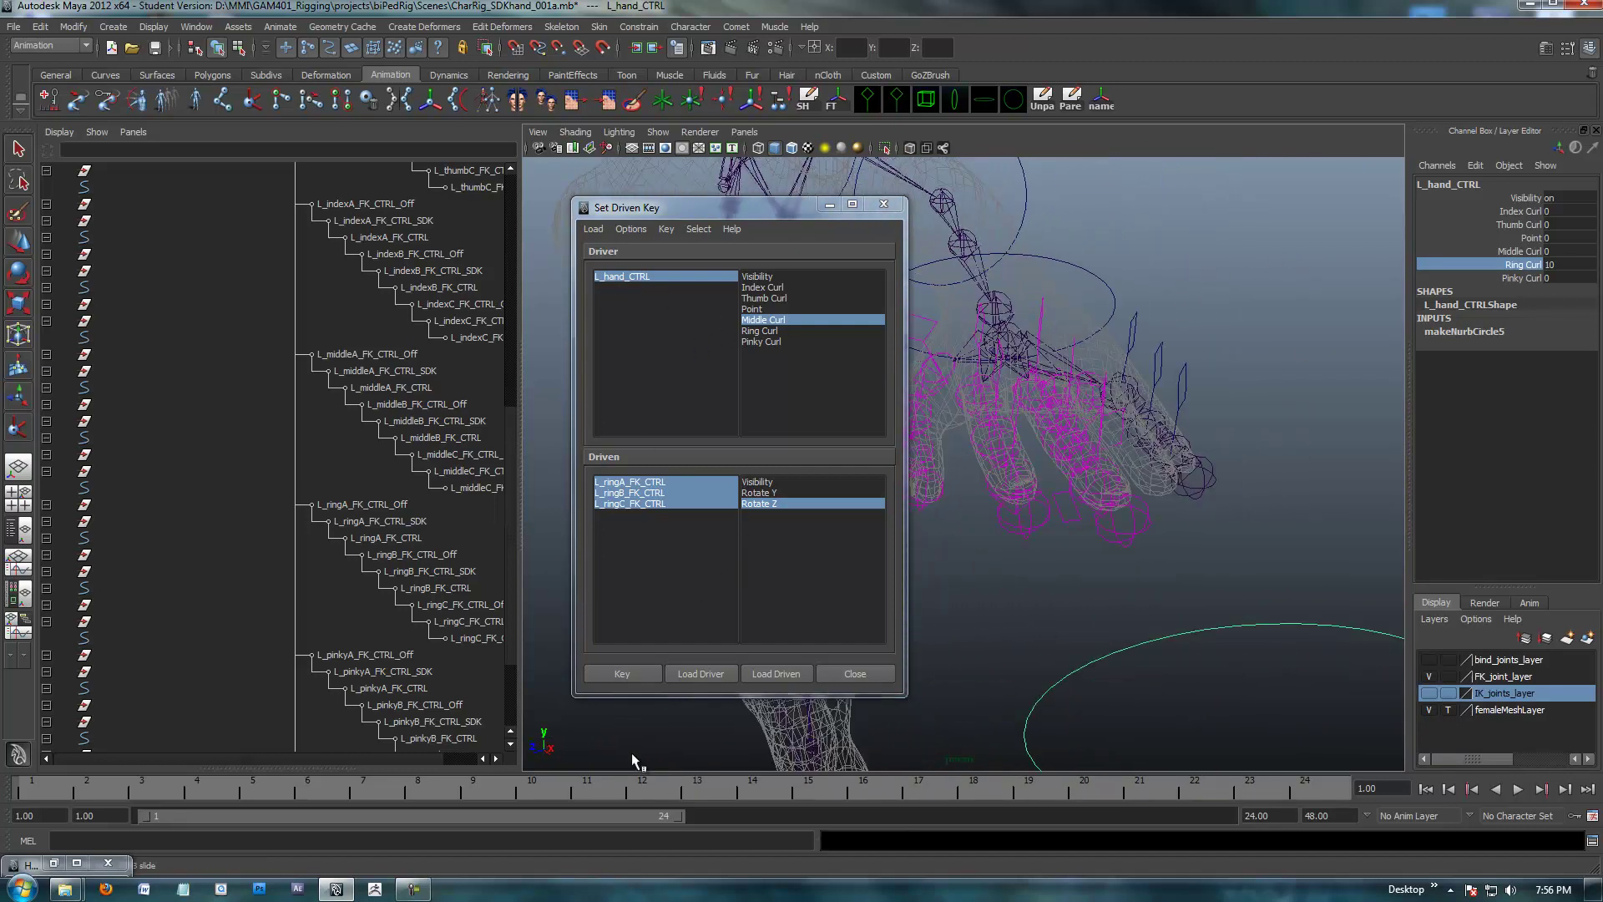
- Undo the latest Ring Curl changes and the last driven key on the ring finger controls
key("ctrl+z")
key("ctrl+z")
key("ctrl+z")
key("ctrl+z")
key("ctrl+z")
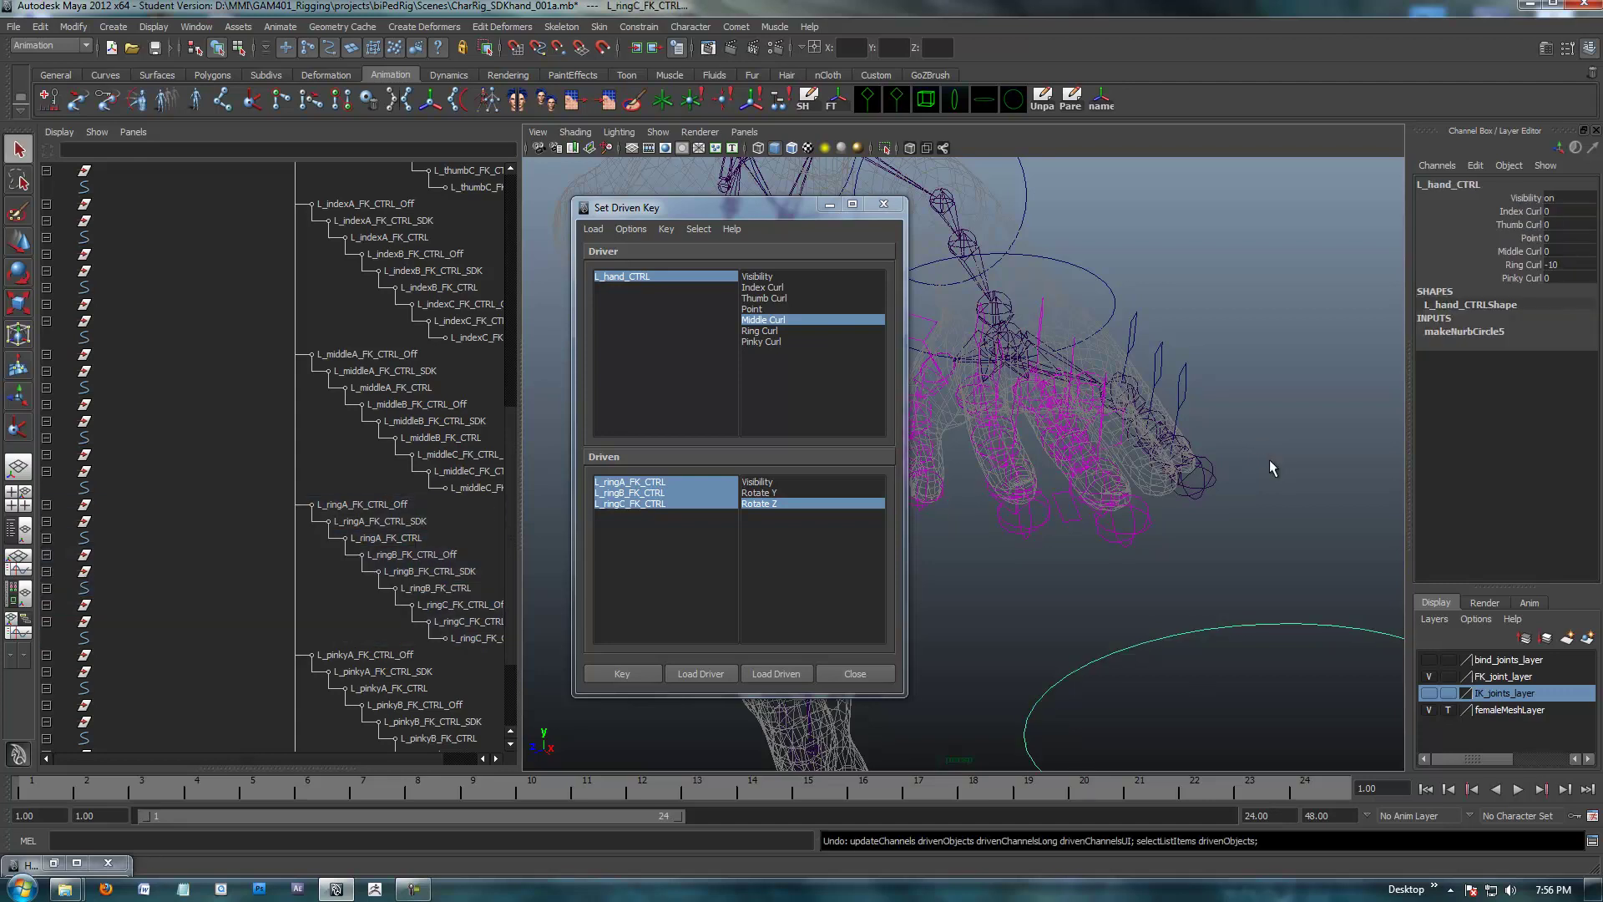
key("ctrl+z")
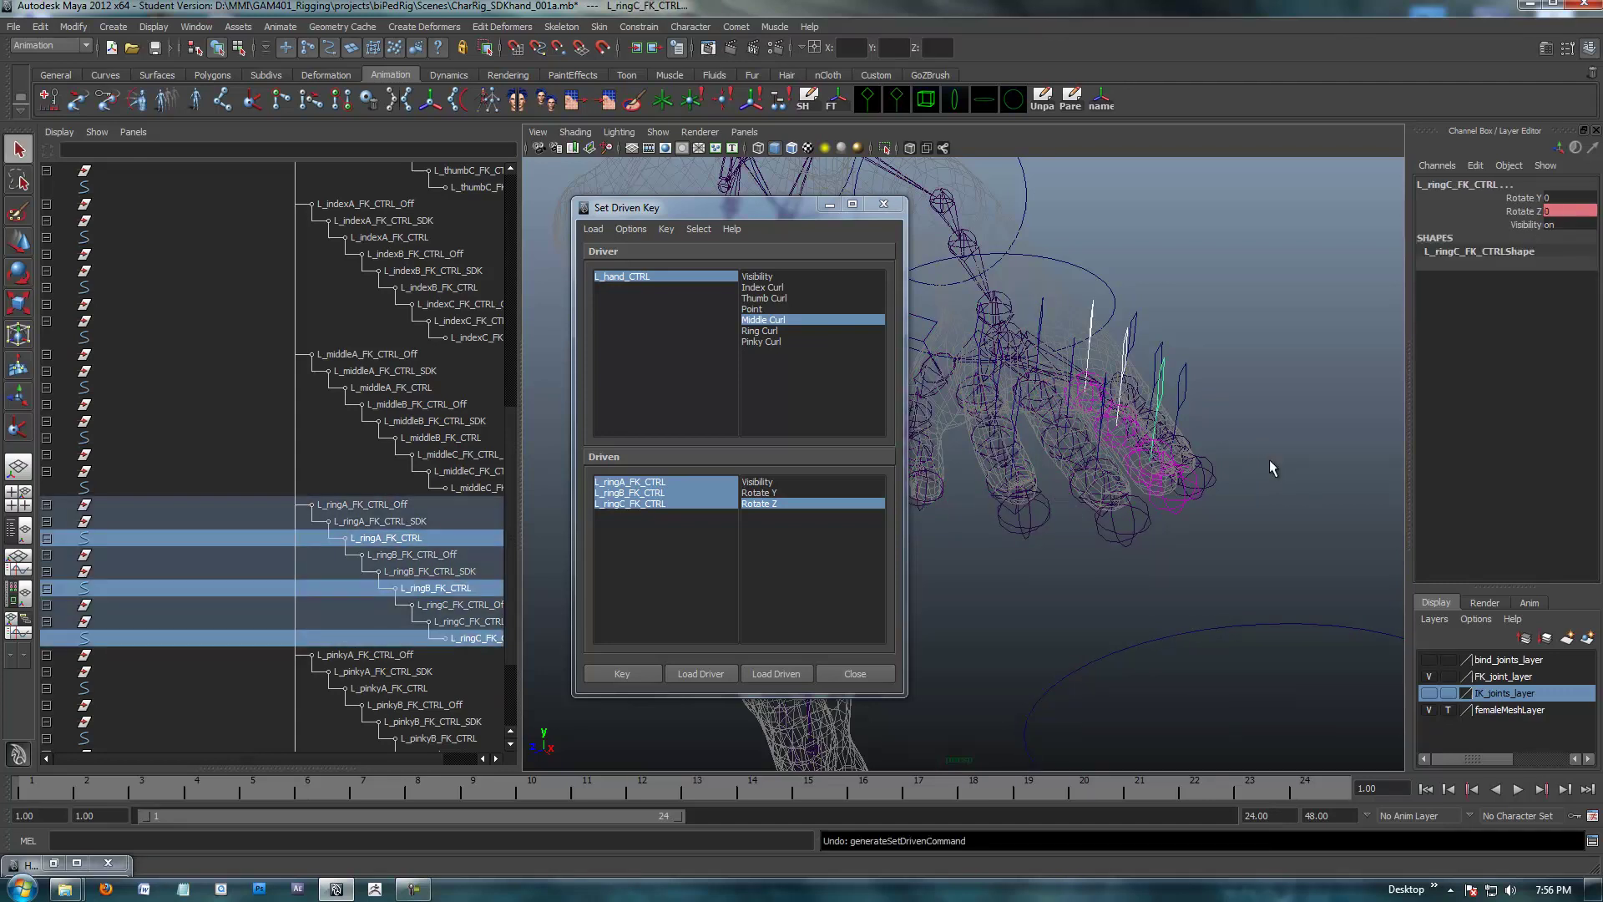
middle_click_drag(1256, 463, 1268, 398, "alt")
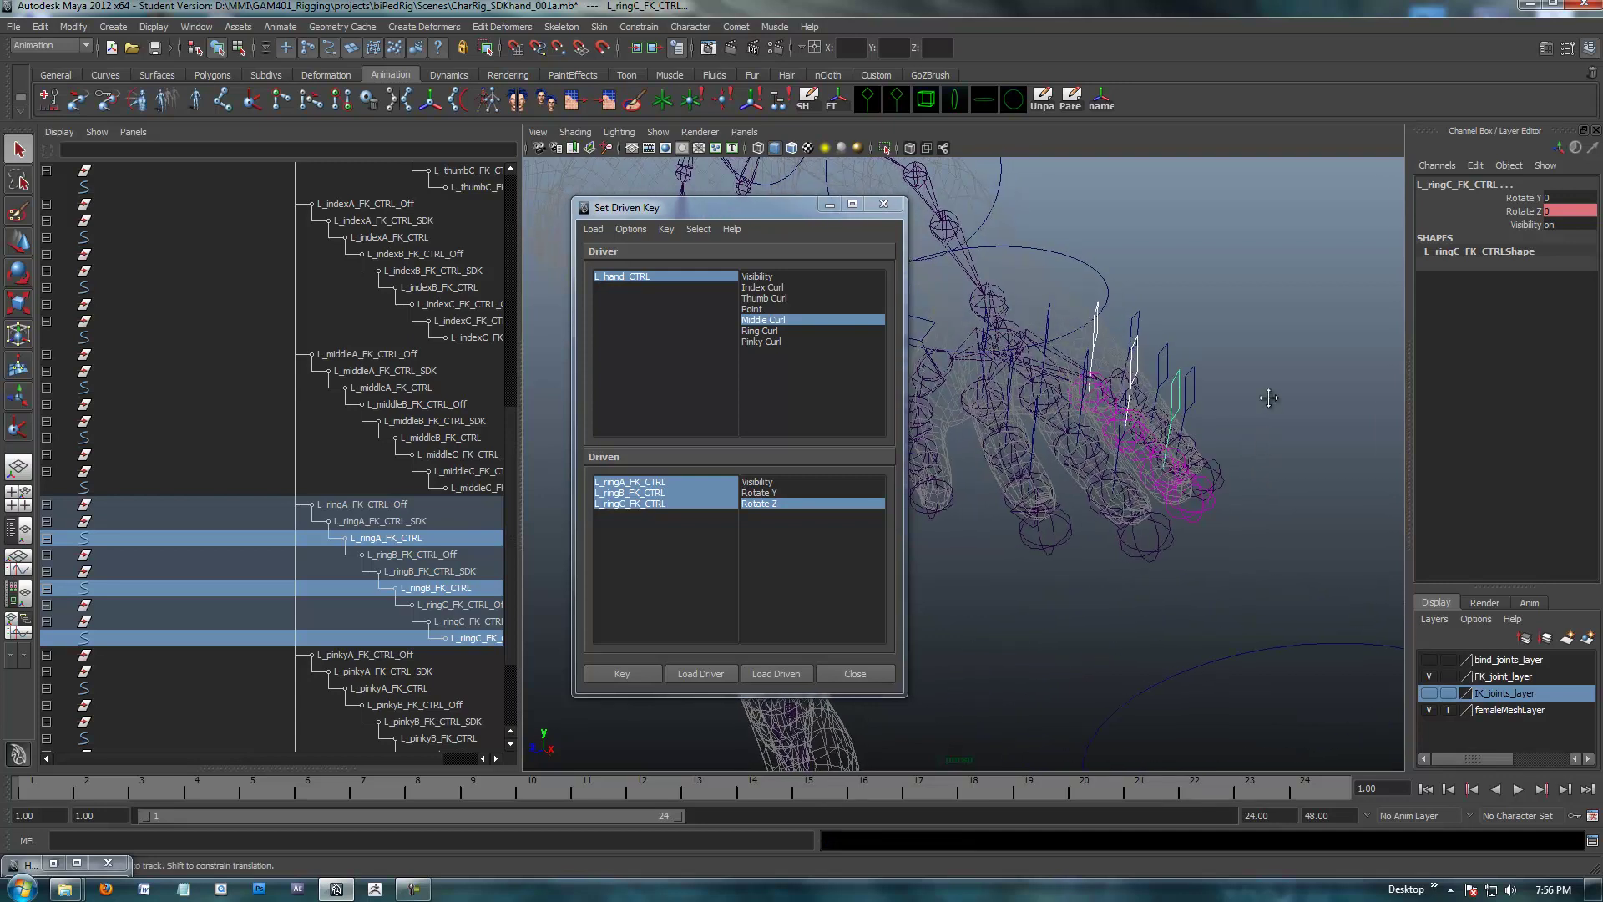
- Select the L_hand_CTRL driver and reset its Ring Curl to 0
left_click(665, 277)
right_click_drag(1311, 519, 1216, 419, "alt")
middle_click_drag(1217, 419, 1255, 417, "alt")
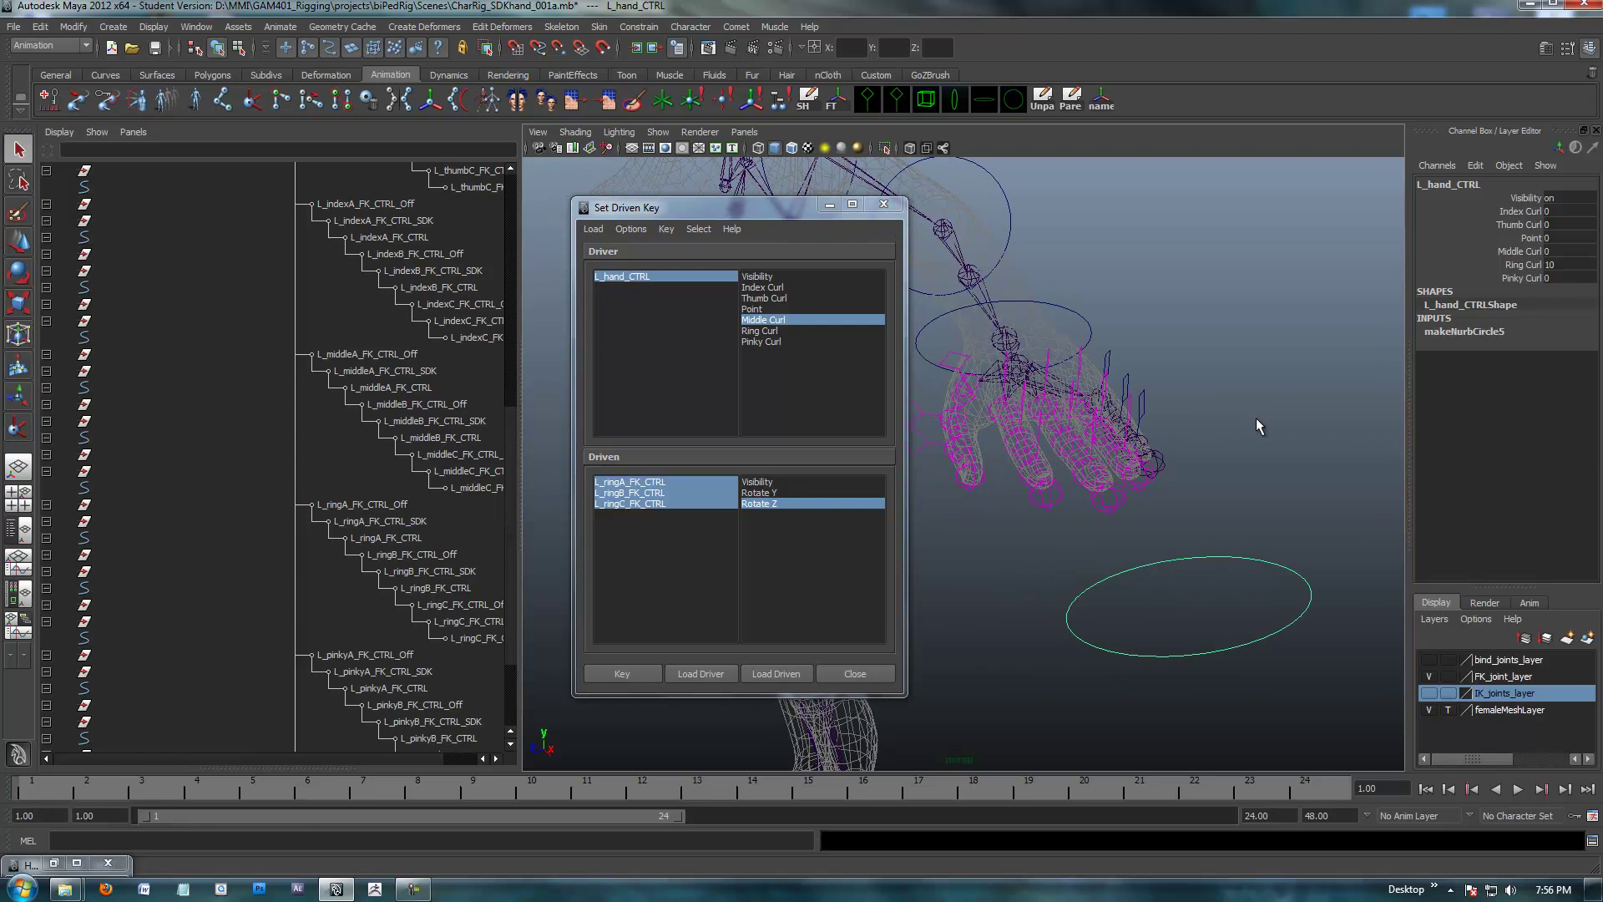
left_click_drag(1196, 445, 1216, 443, "alt")
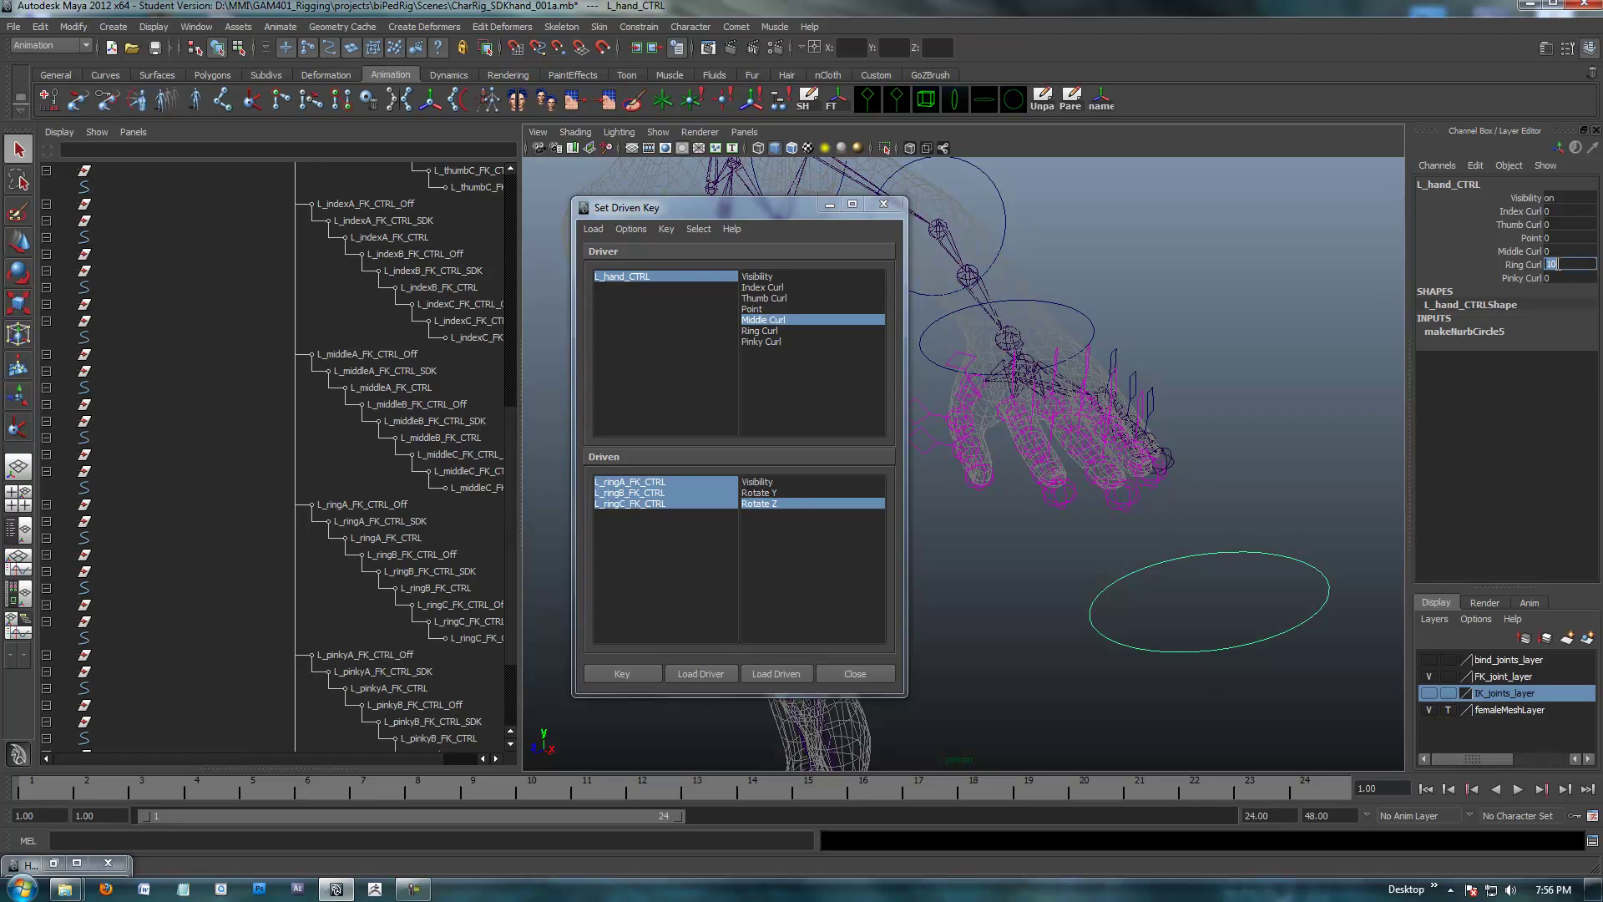
left_click_drag(1216, 329, 1235, 394, "alt")
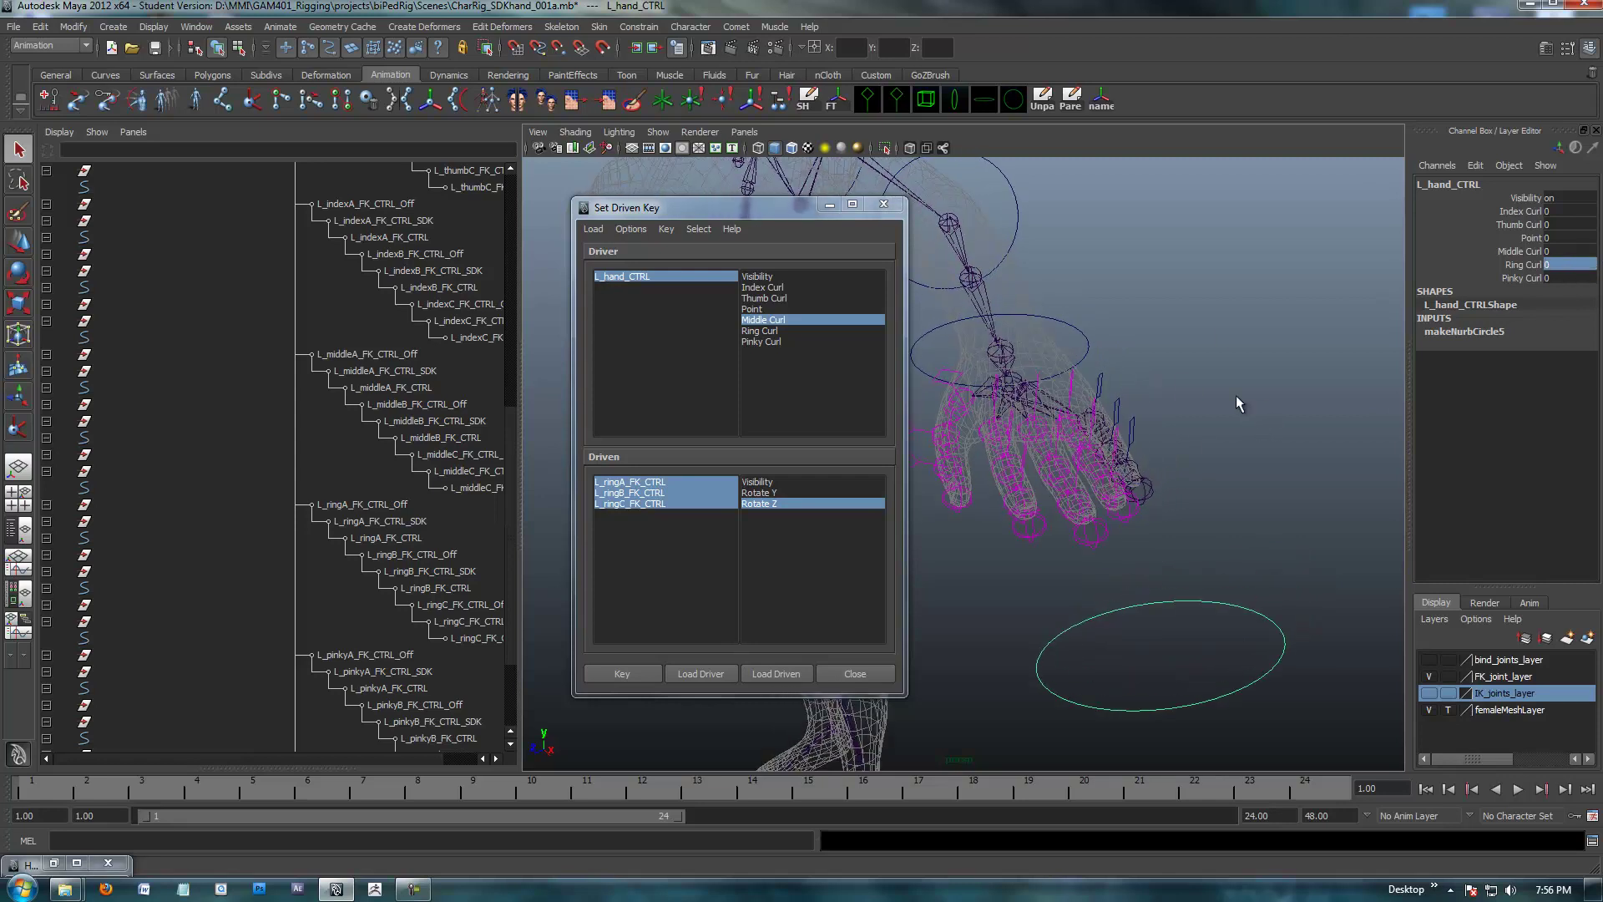
- Compare the driver's curl attributes, undo the Middle Curl trial, and choose Ring Curl as the driver attribute
left_click(761, 331)
left_click(759, 320)
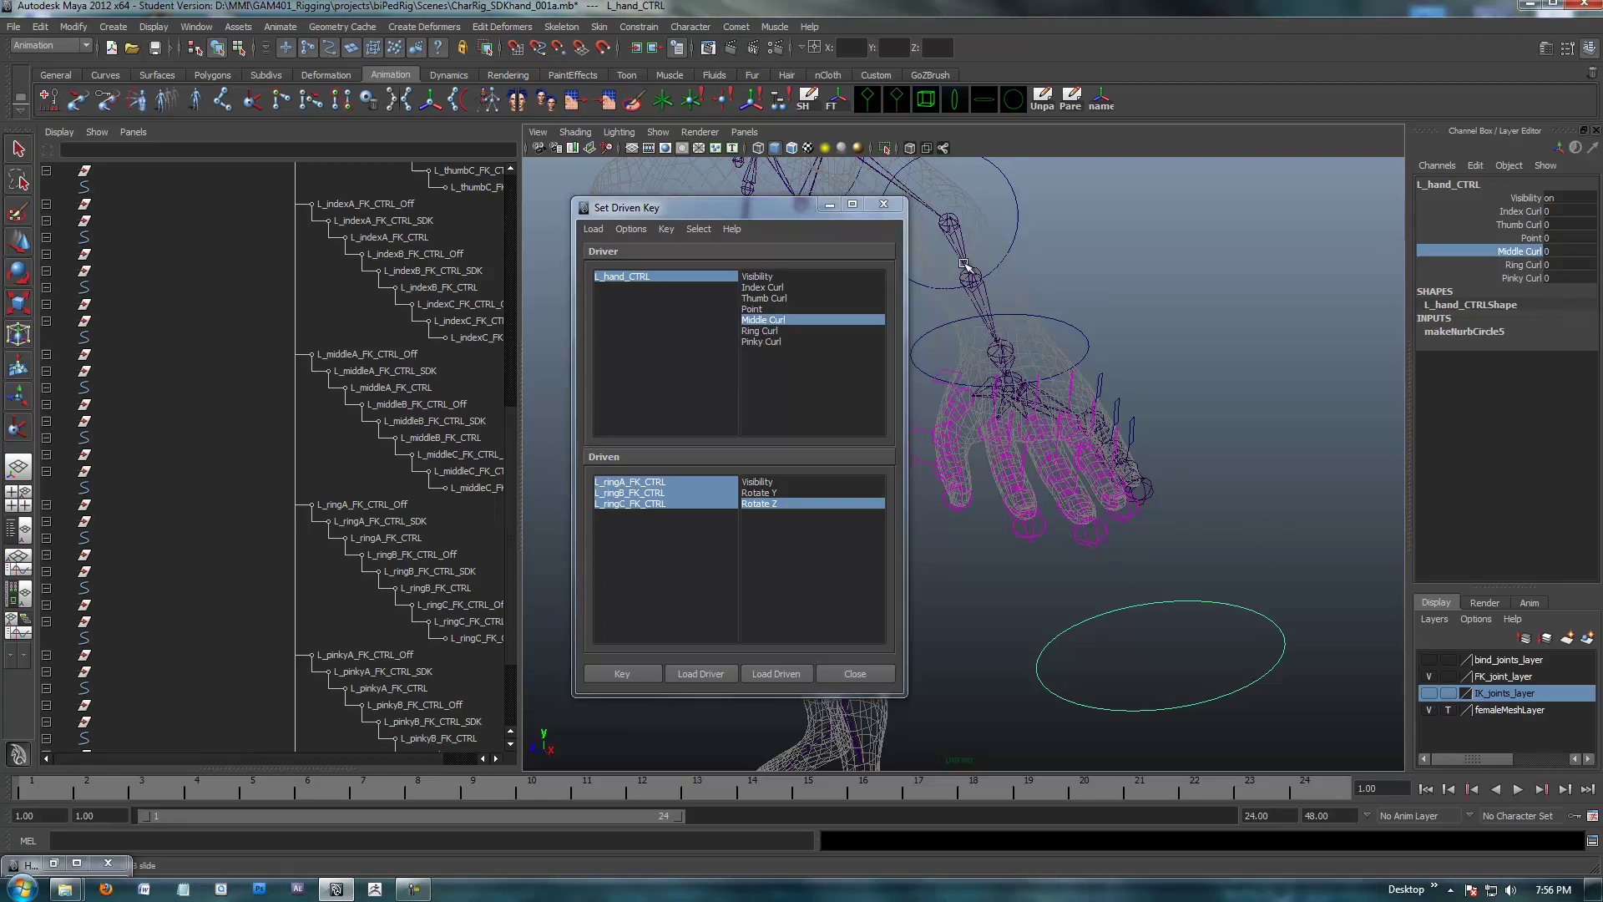
left_click(758, 331)
left_click(753, 311)
left_click(756, 321)
middle_click_drag(1262, 392, 1300, 386)
key("ctrl+z")
left_click(760, 332)
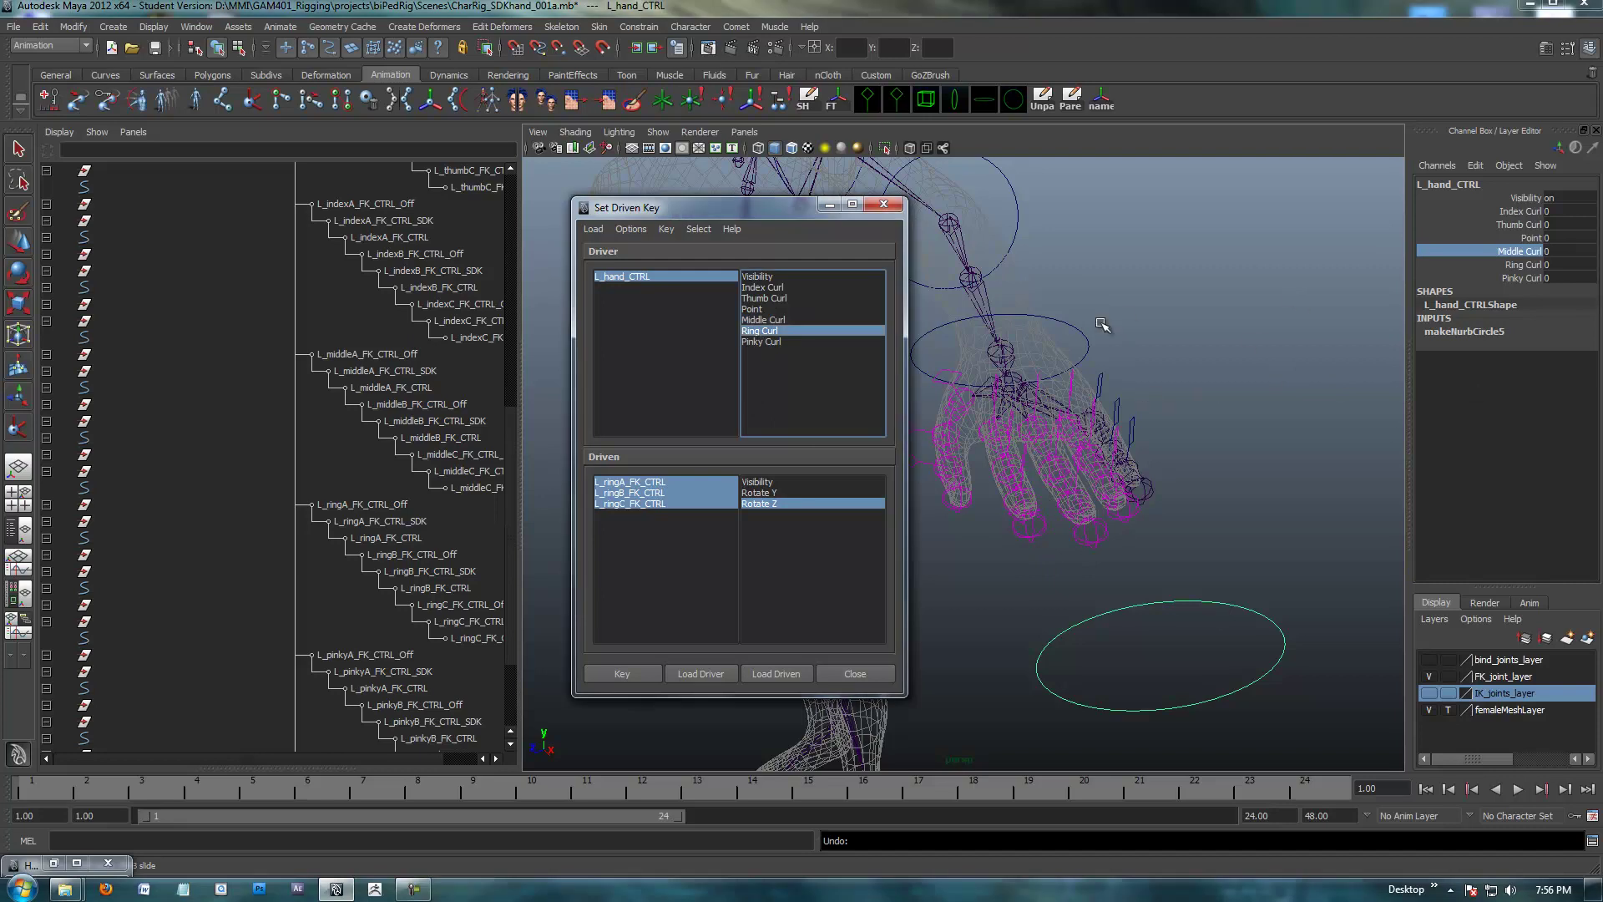
left_click_drag(1294, 409, 1303, 375, "alt")
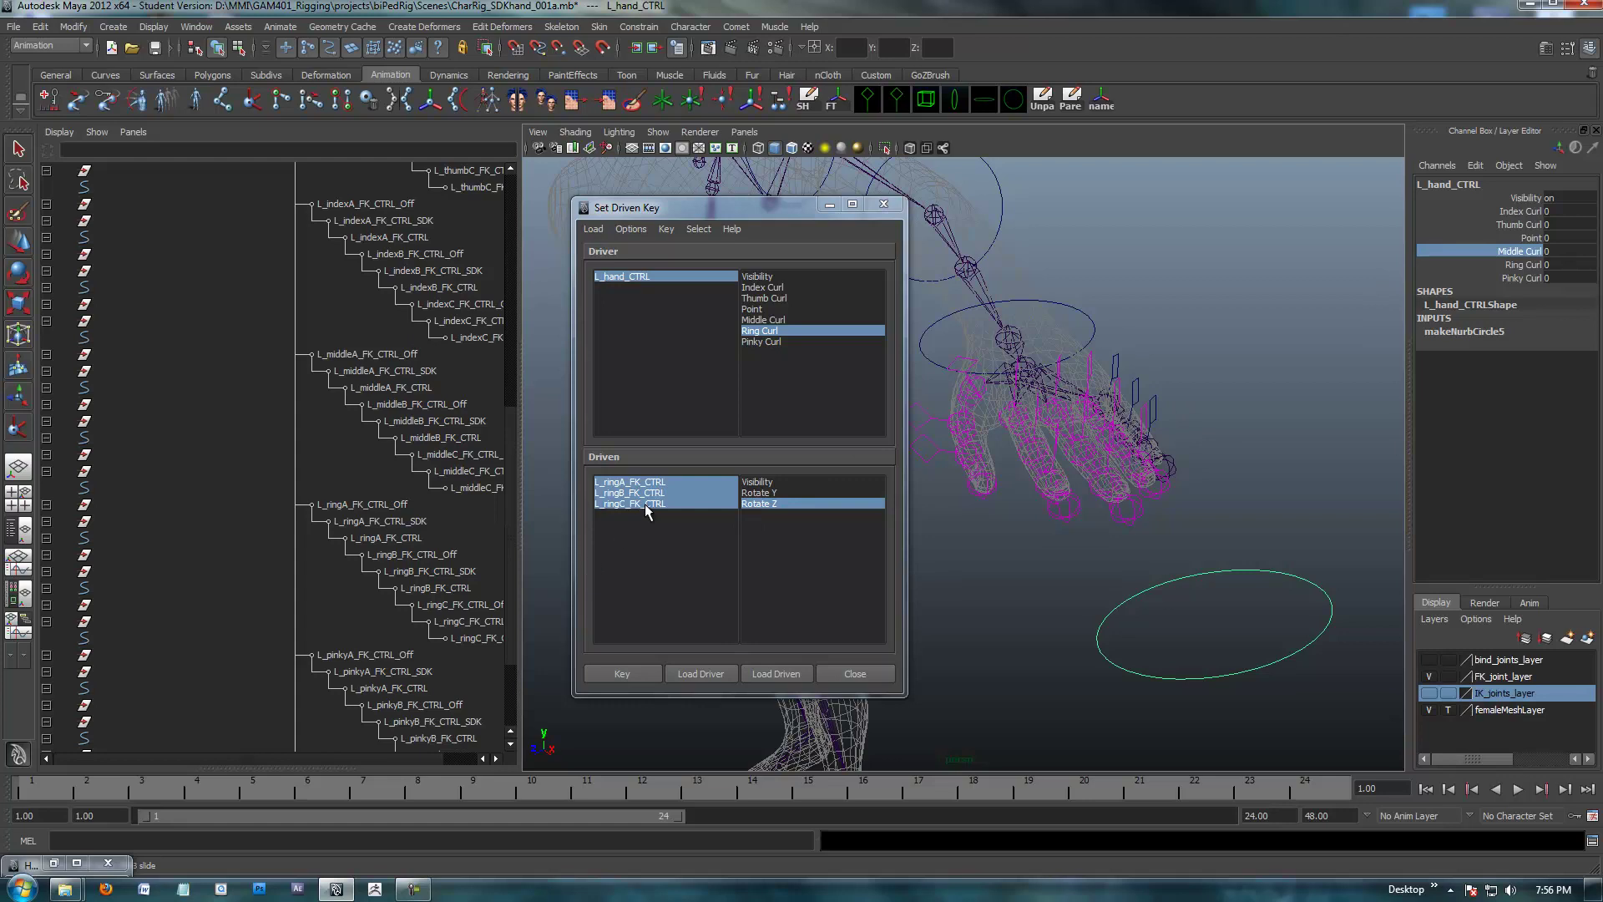
left_click(1455, 397)
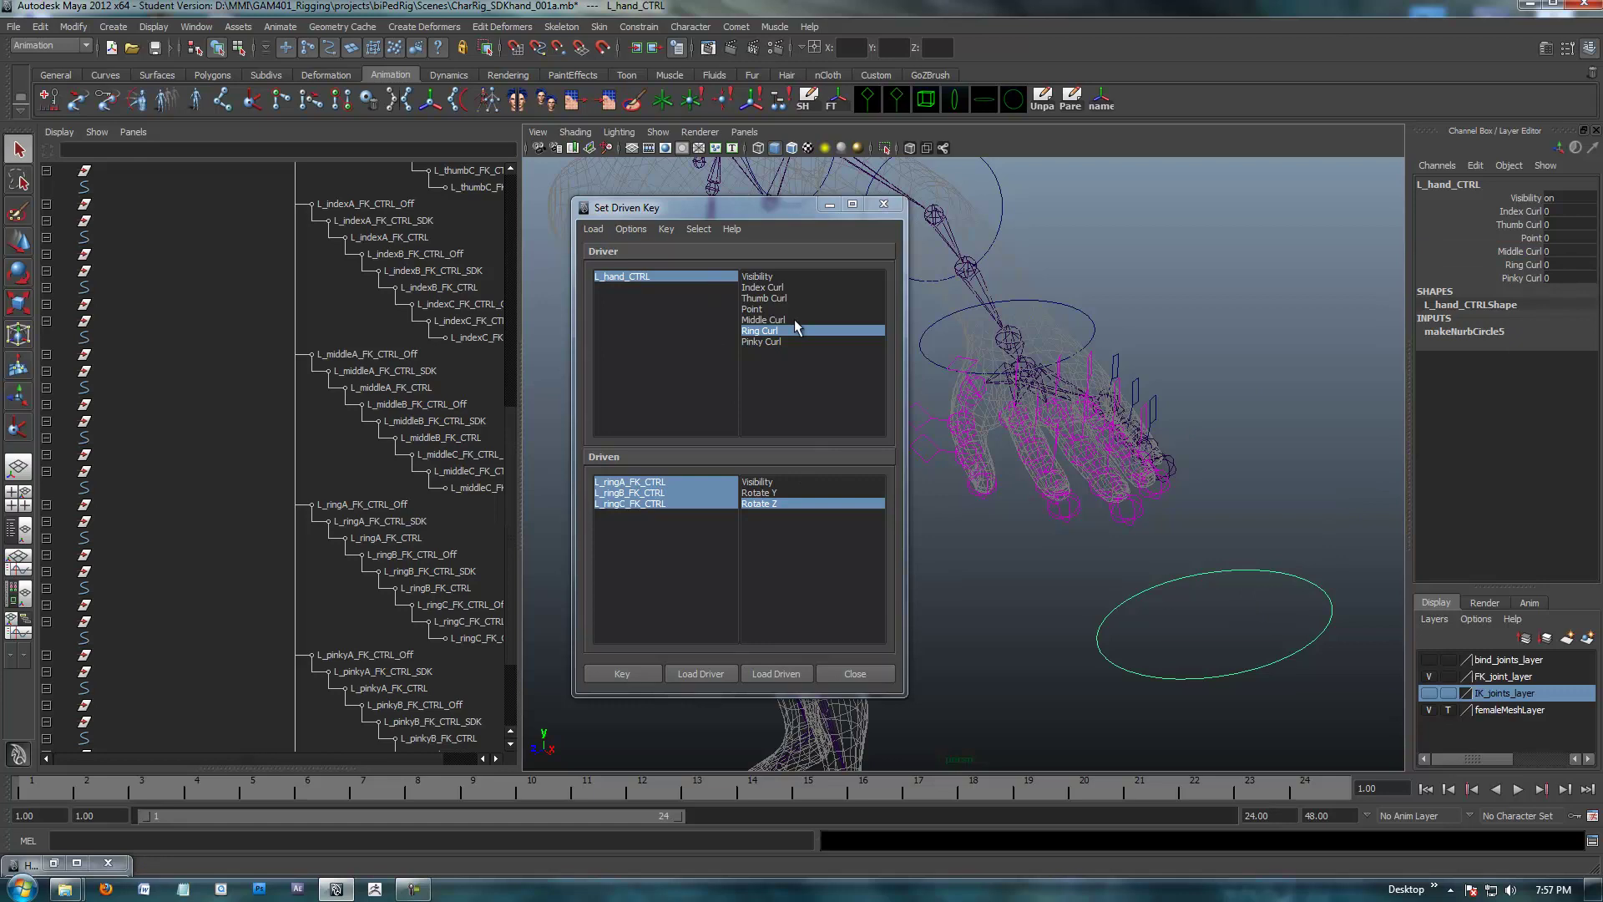
- Load the parent SDK groups of the three ring finger controls as the driven objects and select all three
left_click_drag(628, 504, 643, 466)
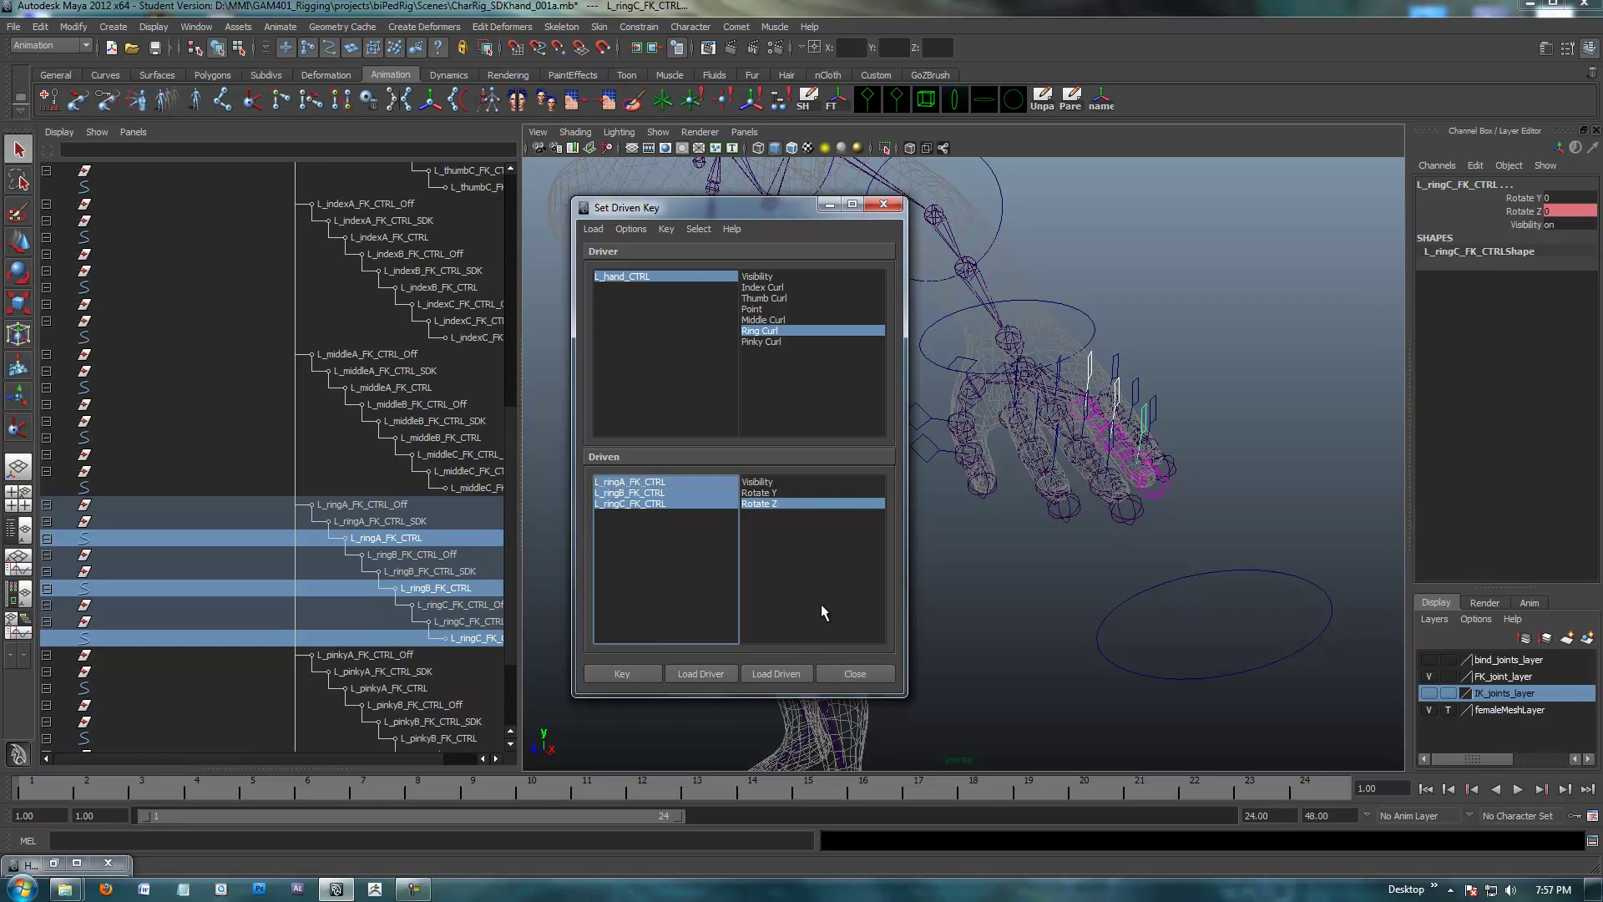
left_click_drag(1049, 558, 1063, 558, "alt")
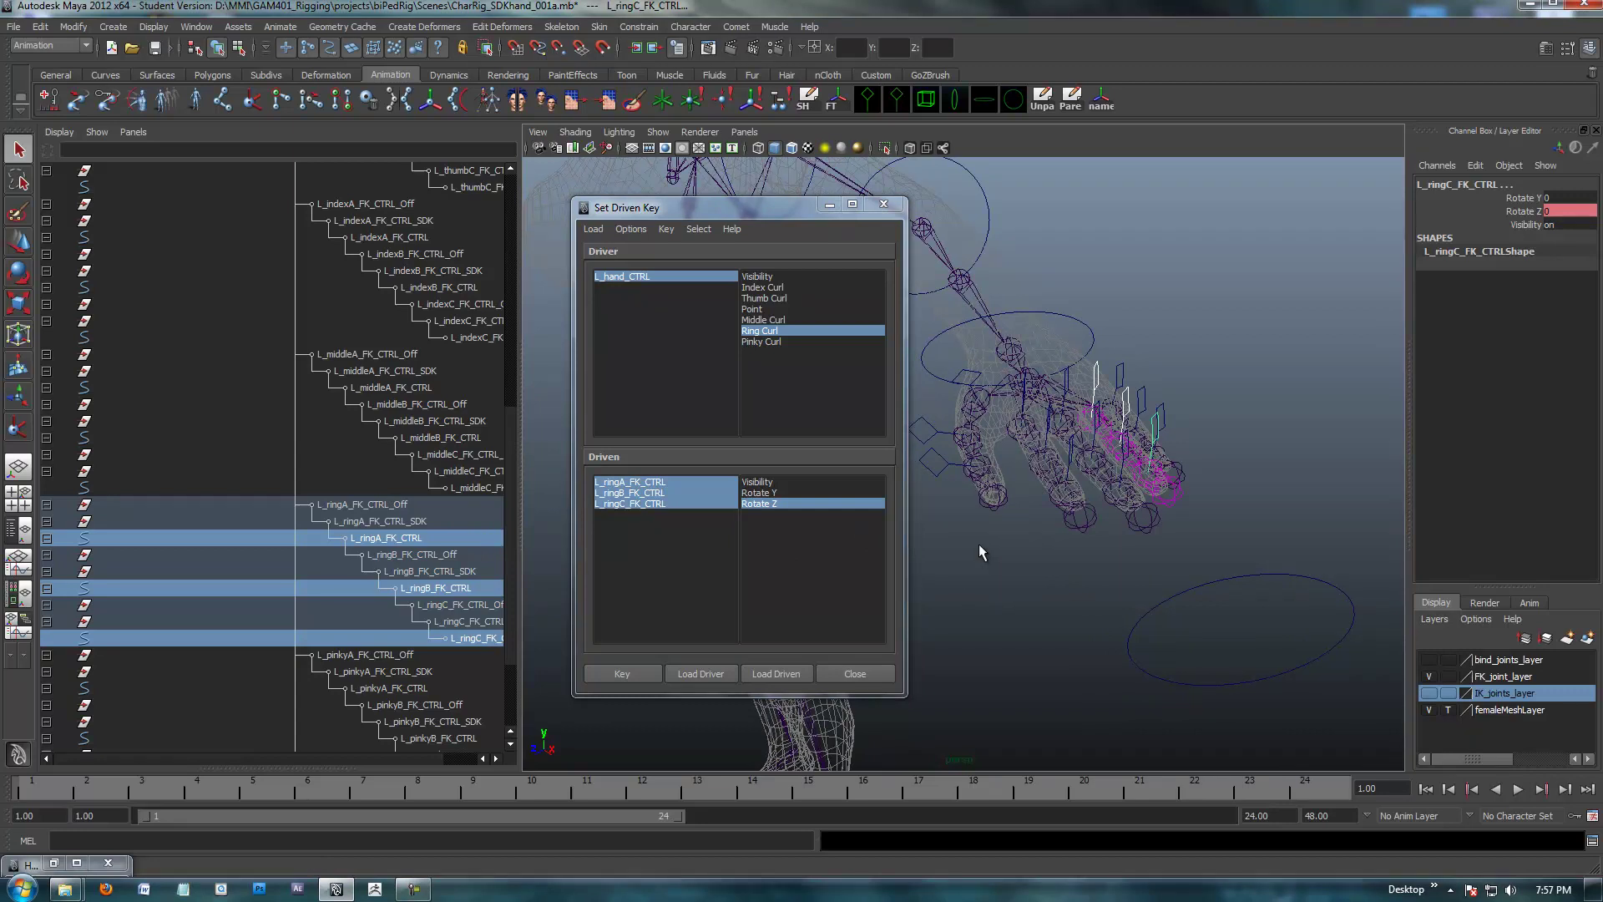
key("Up")
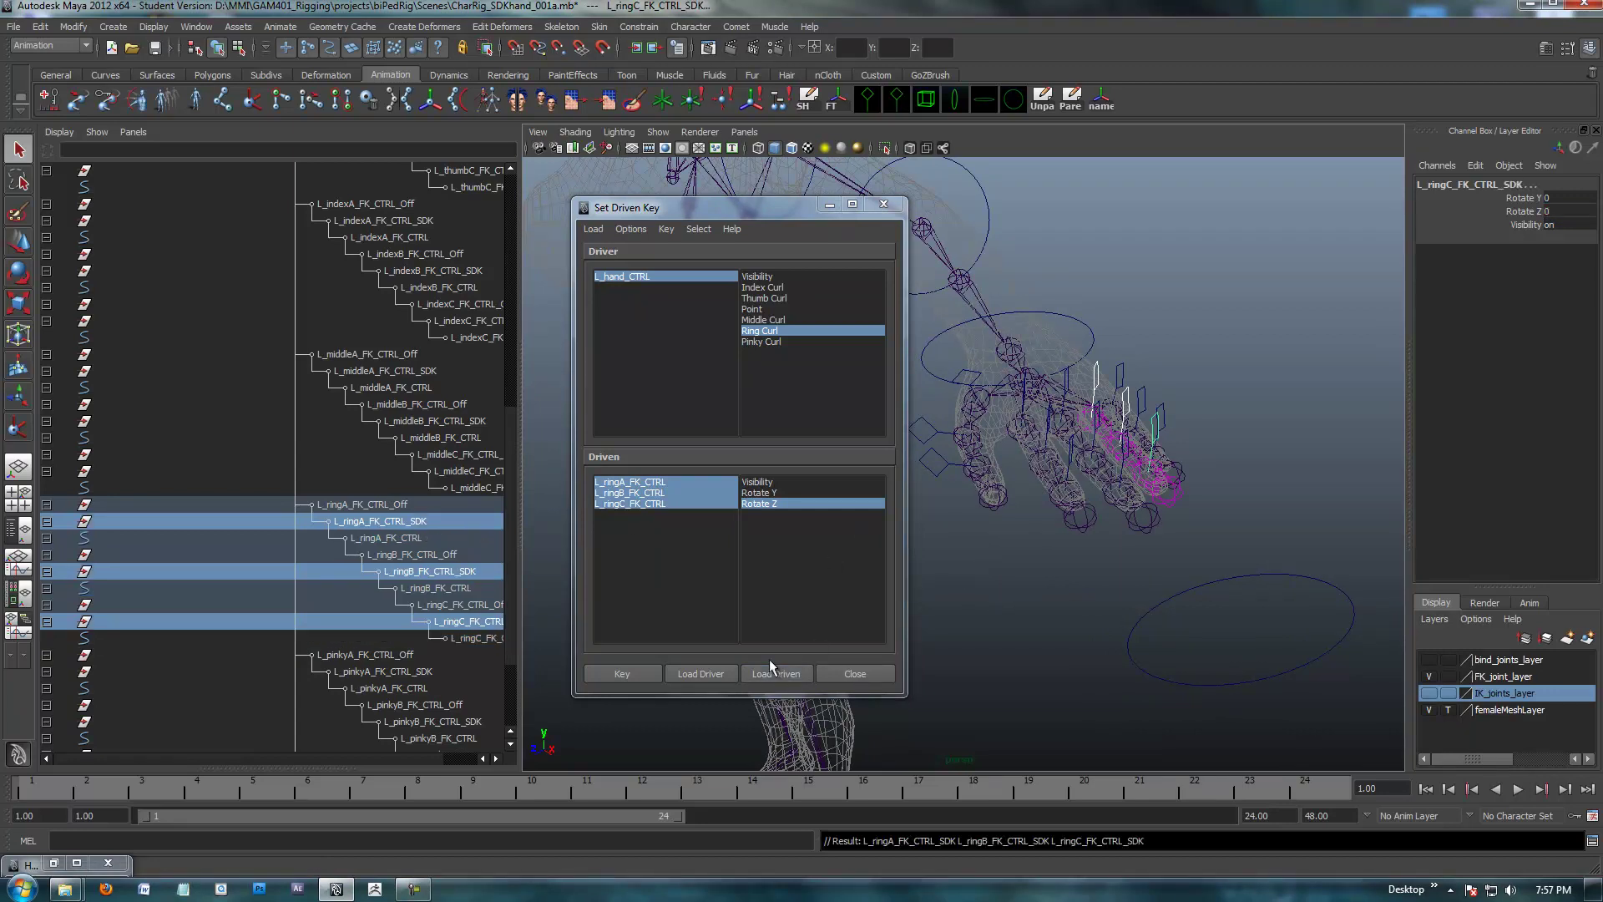
left_click(771, 671)
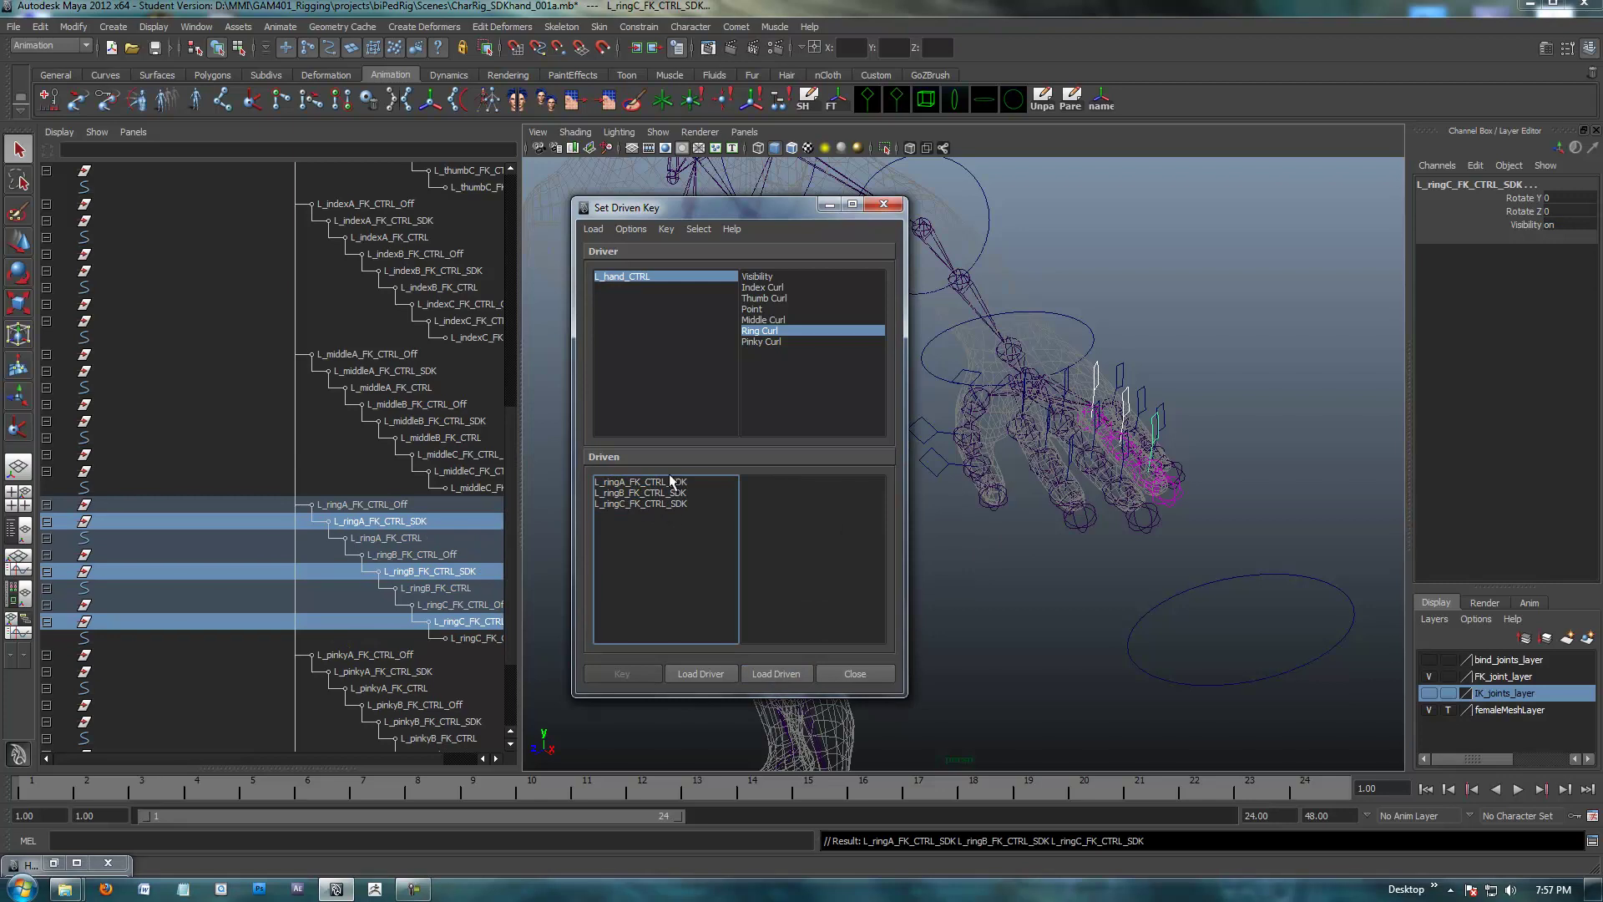
left_click_drag(671, 499, 672, 484)
- Set a driven key at the rest pose, with Ring Curl driving Rotate Z of the three ring finger SDK groups
left_click_drag(1119, 573, 960, 534, "alt")
left_click(1301, 554)
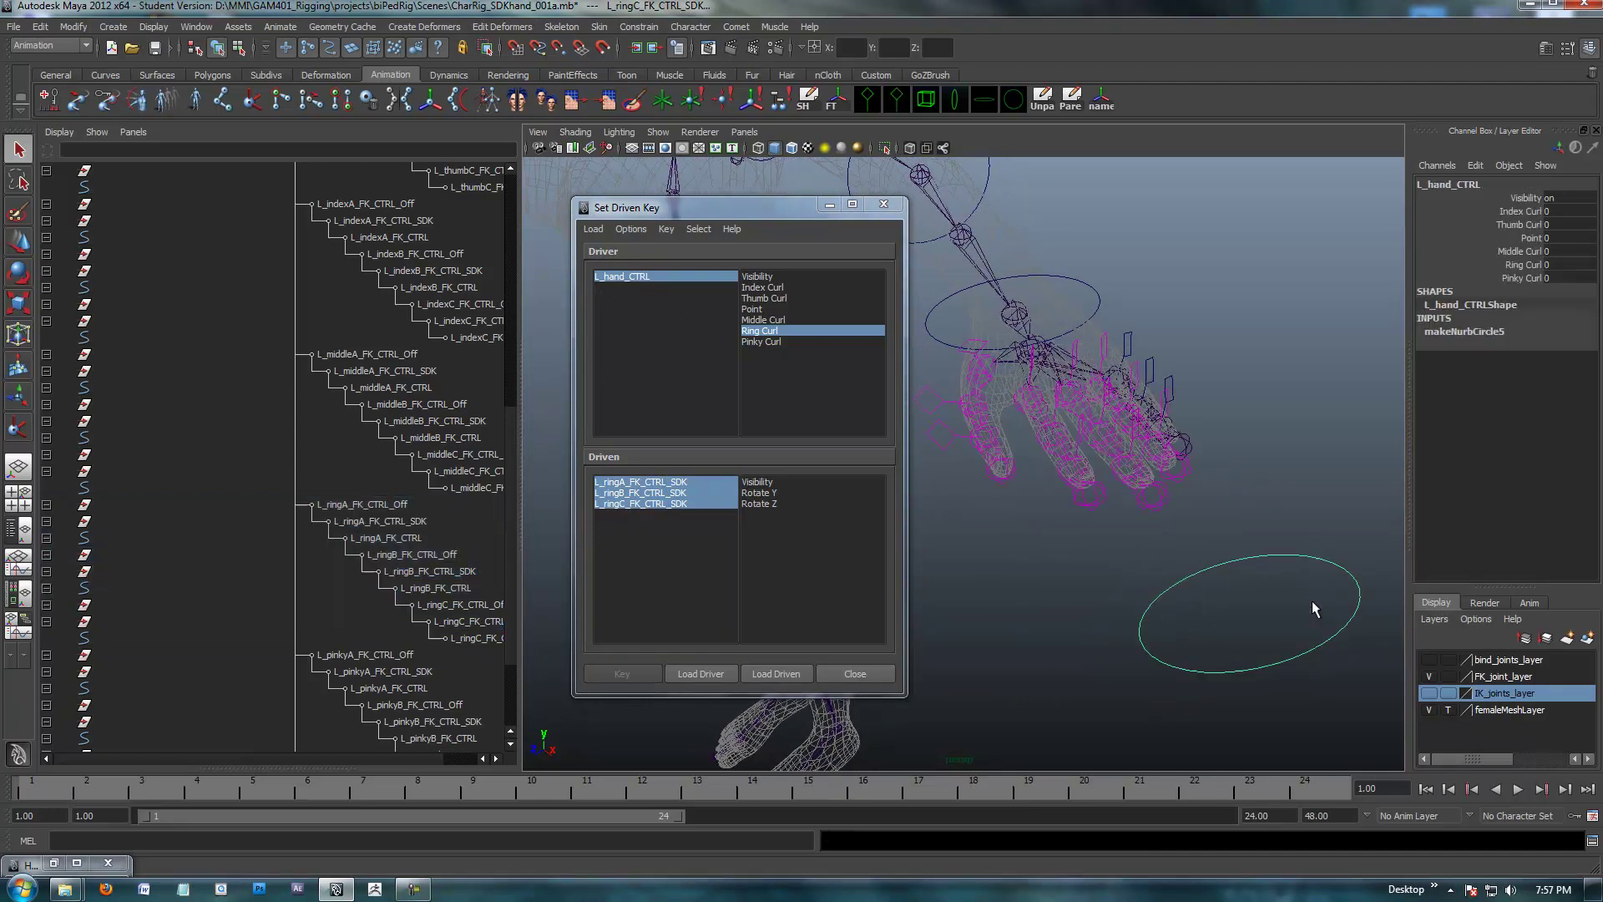
left_click(763, 331)
left_click(698, 504)
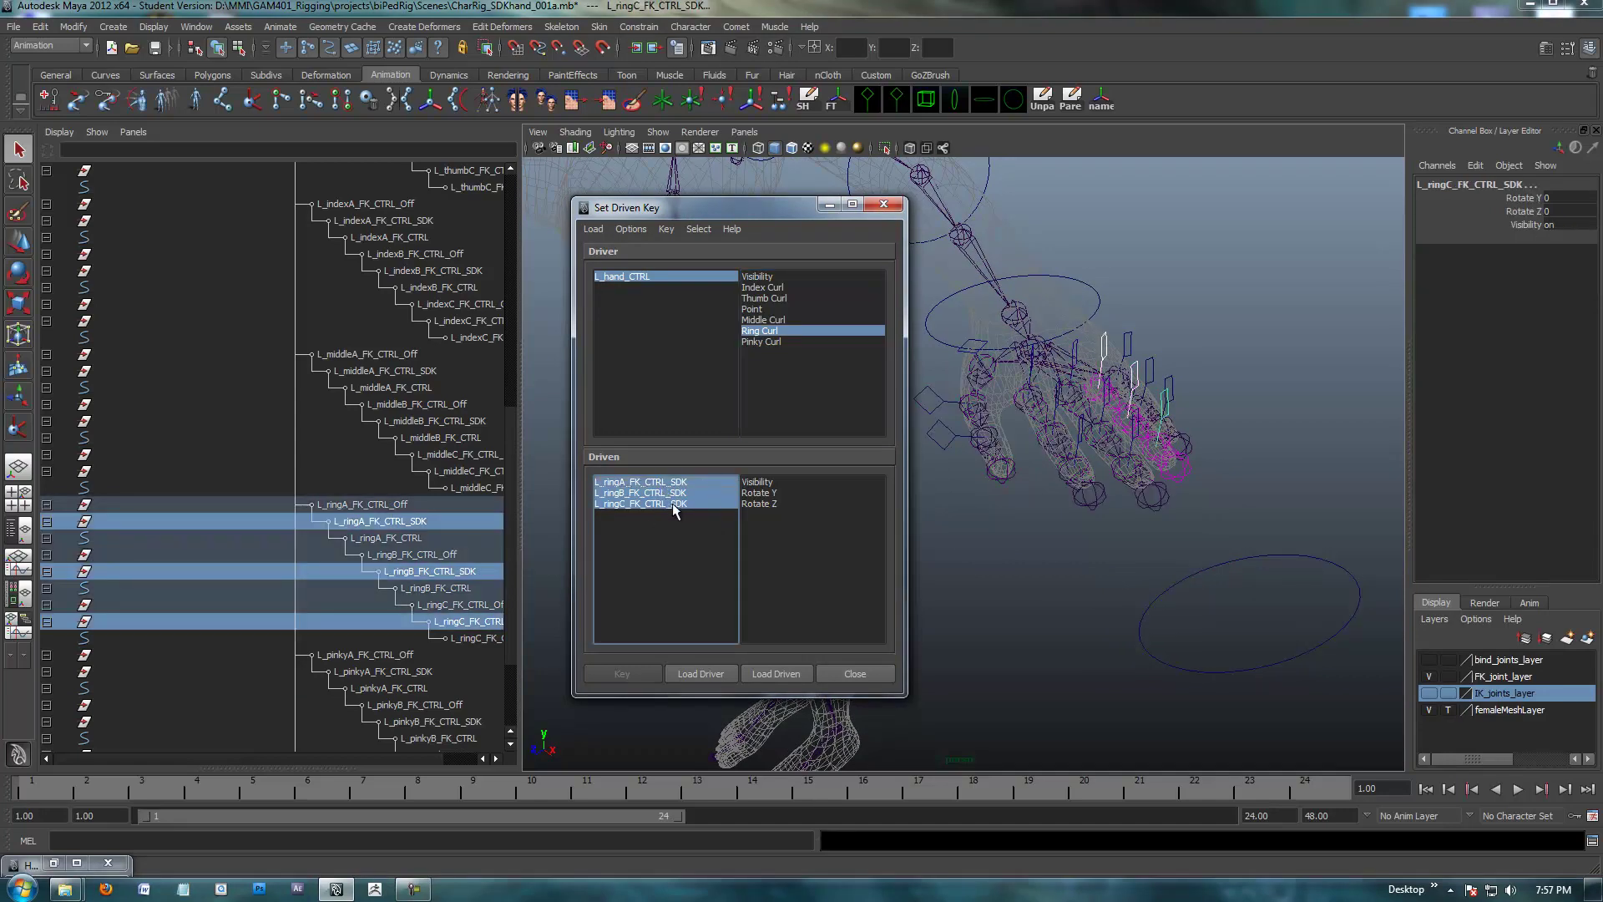
left_click(758, 503)
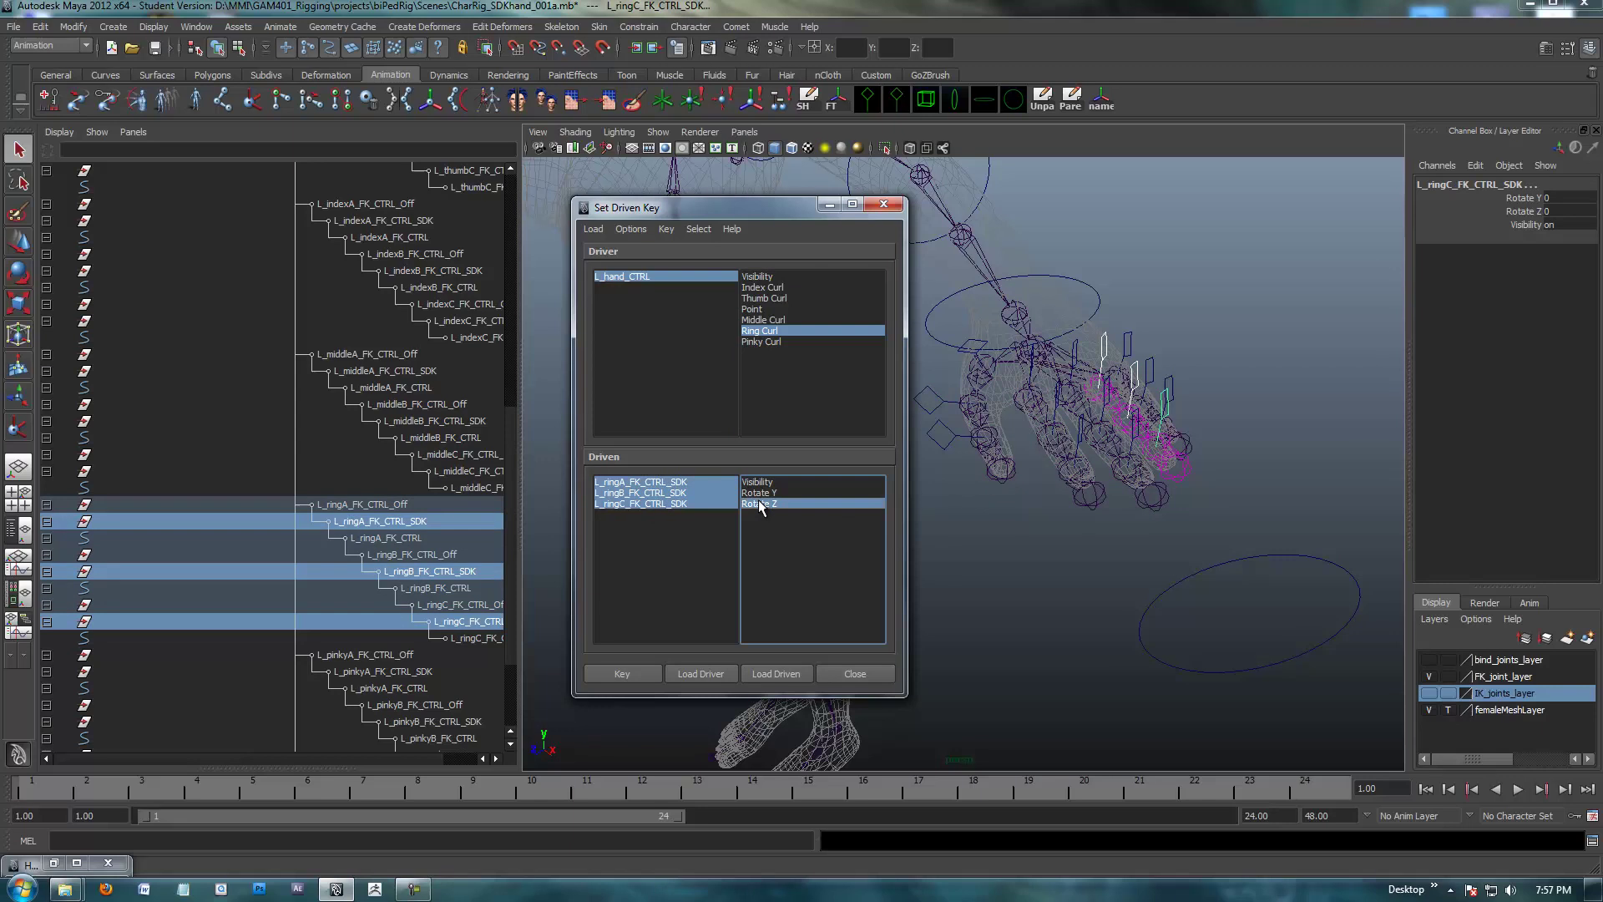
left_click(622, 673)
left_click_drag(1005, 547, 1063, 468, "alt")
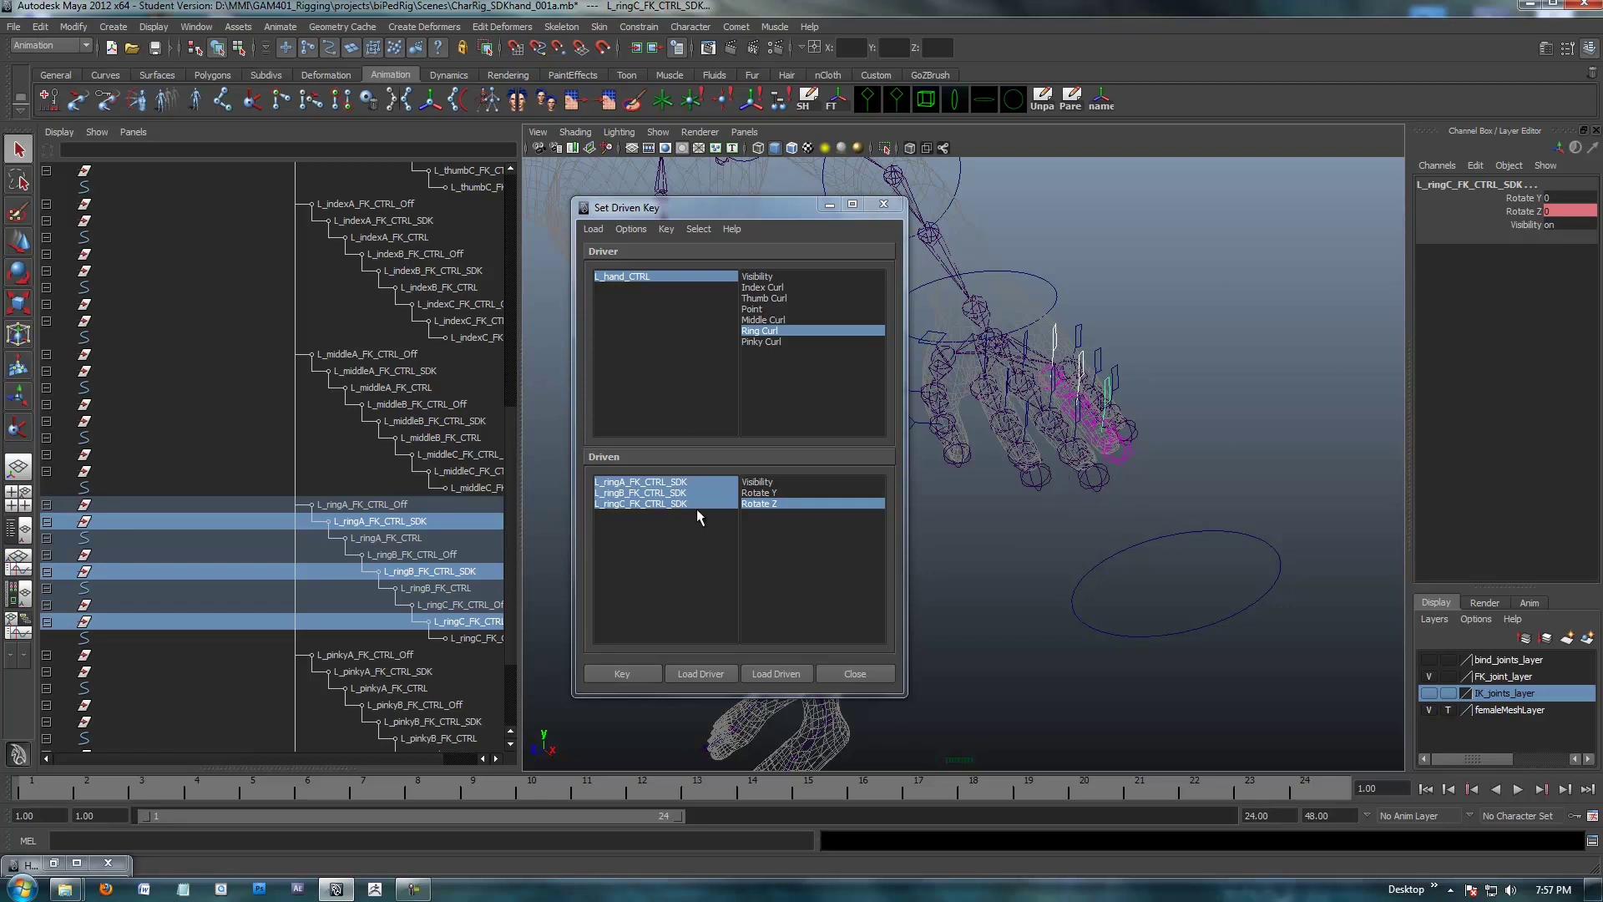
- Set Ring Curl to 10 on L_hand_CTRL
left_click(653, 279)
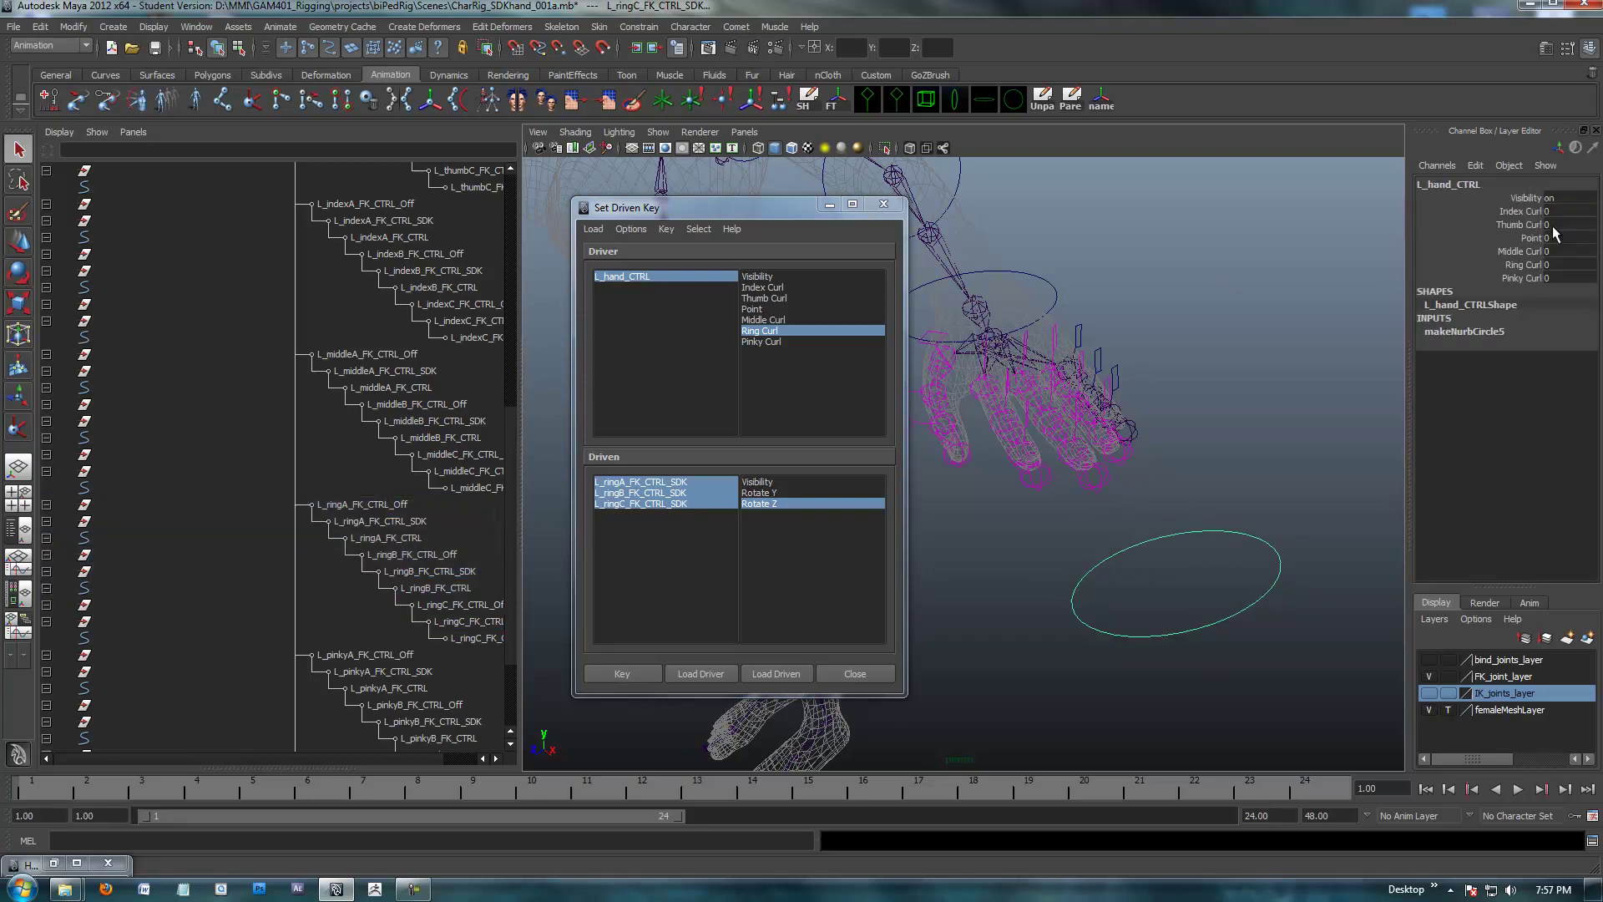
left_click(1558, 265)
left_click(1558, 265)
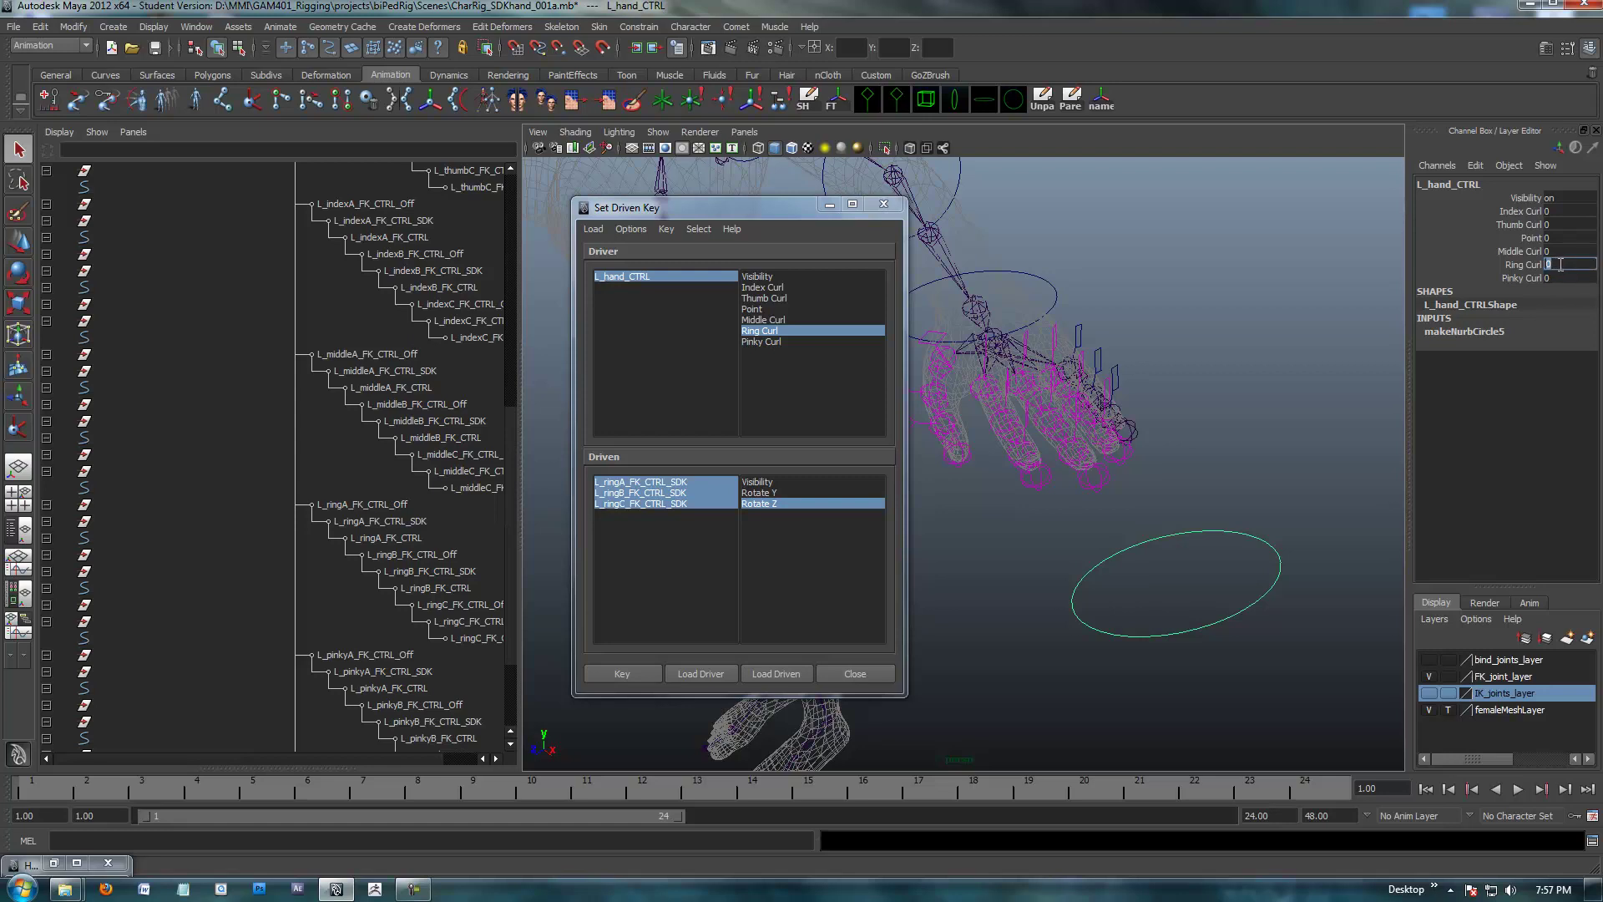
key("Return")
- Set Rotate Z of the three ring finger SDK groups to -96 and set a driven key
left_click(658, 504)
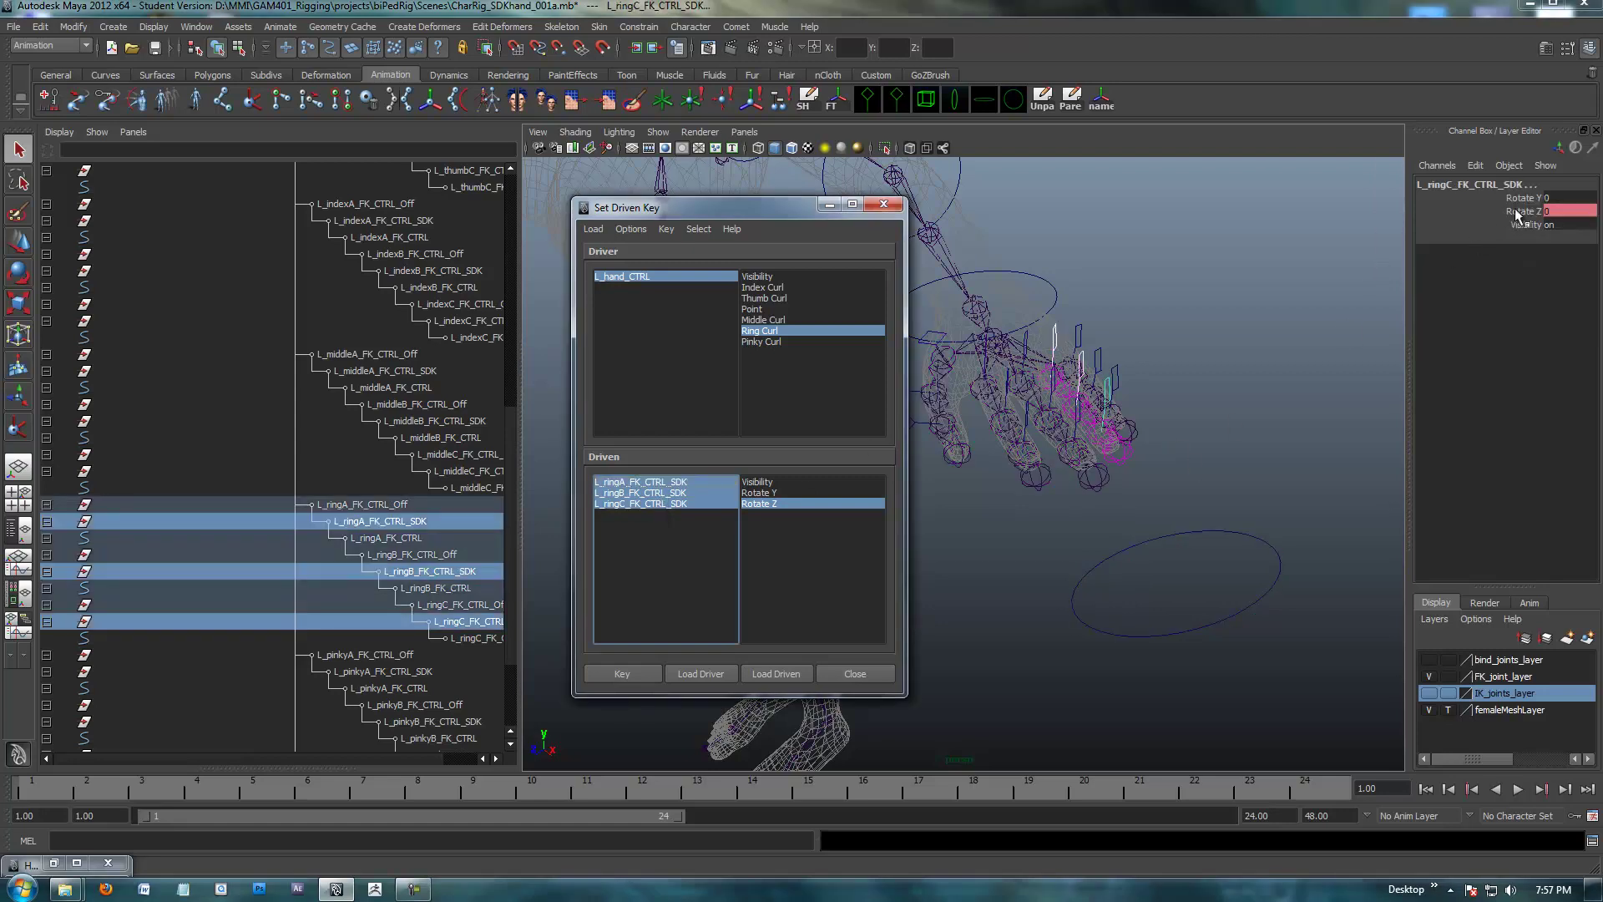
left_click(1518, 211)
middle_click_drag(1164, 285, 1099, 284)
double_click(1569, 210)
type("-")
key("Return")
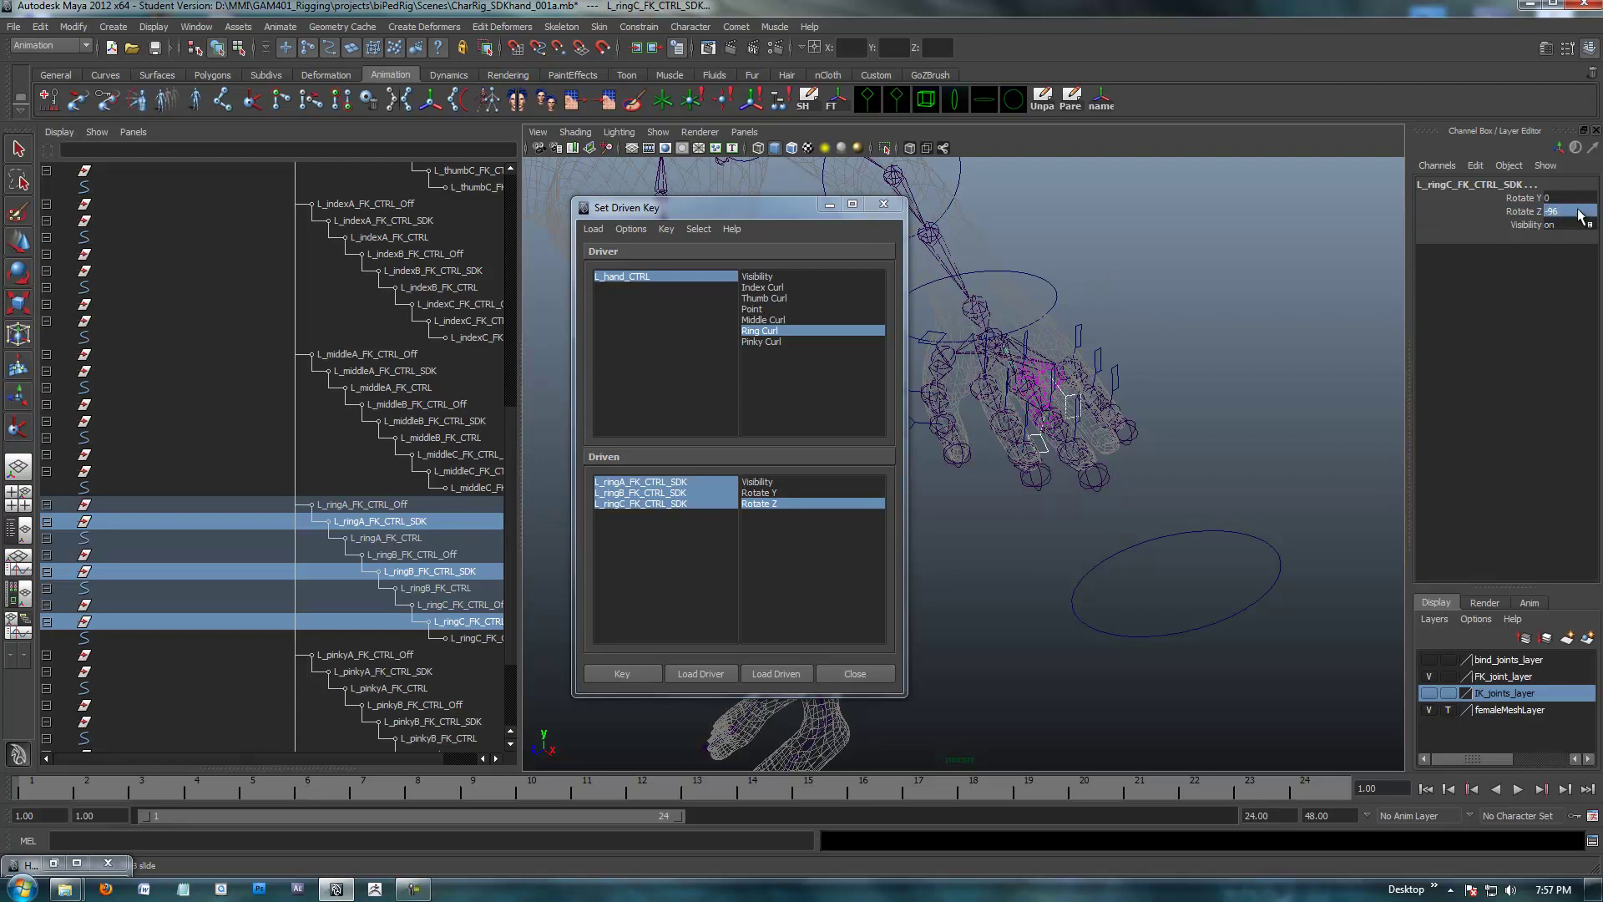
left_click(629, 671)
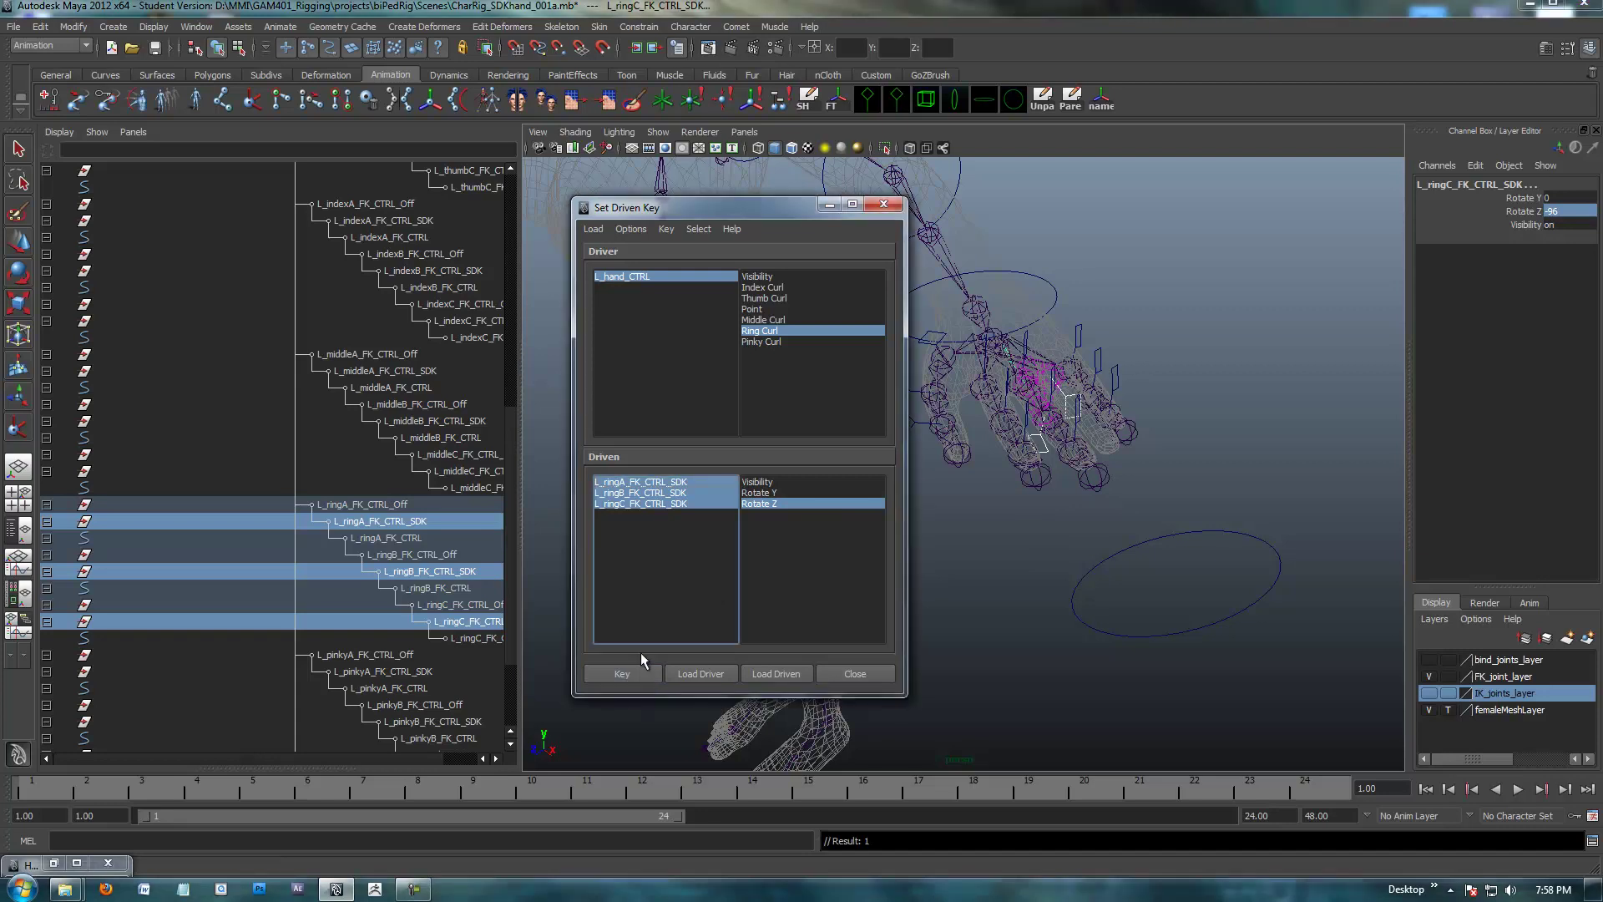
- Set Ring Curl to -10 on L_hand_CTRL
left_click(639, 278)
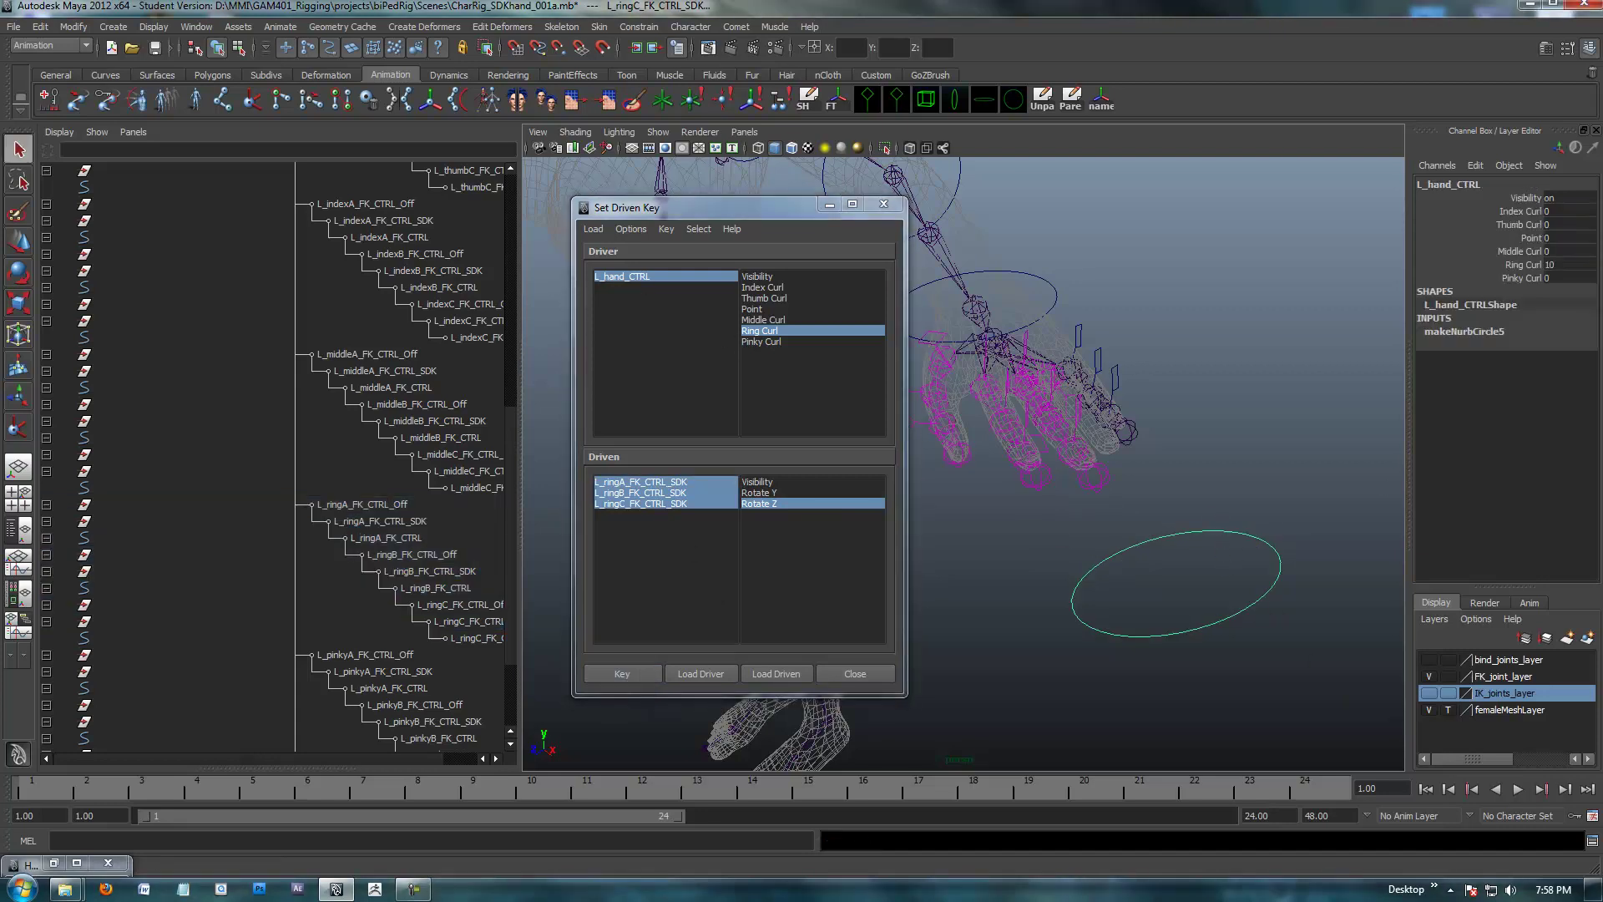
left_click(1528, 265)
middle_click_drag(1369, 278, 1075, 288)
- Set Rotate Z of L_ringA_FK_CTRL_SDK to 40 and set a driven key for it
left_click(659, 504)
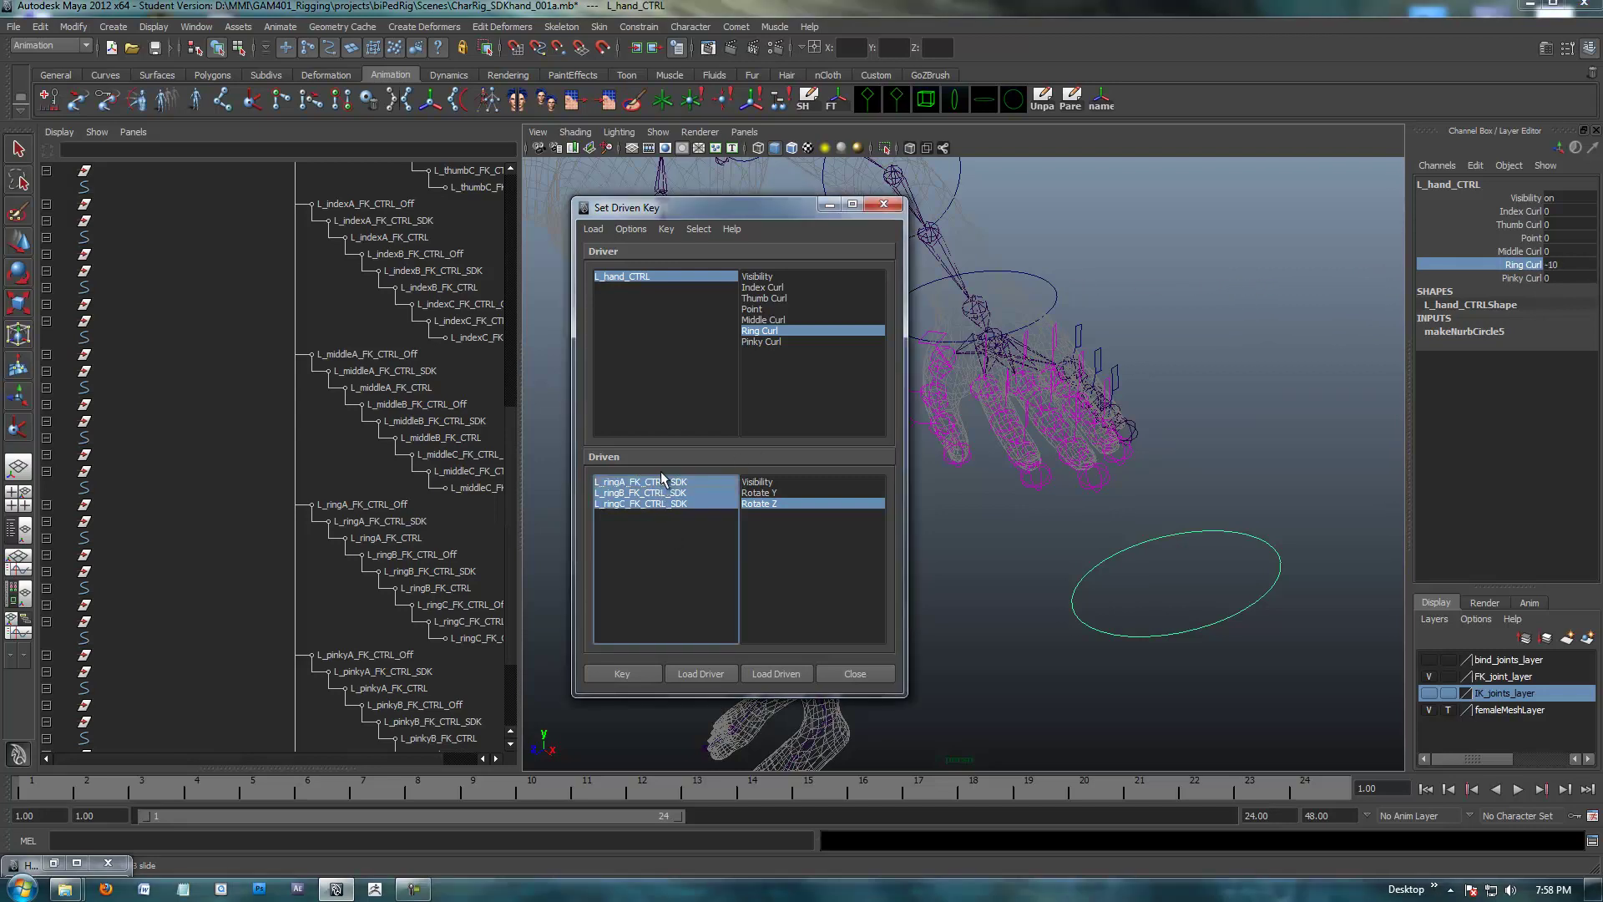
left_click(690, 482)
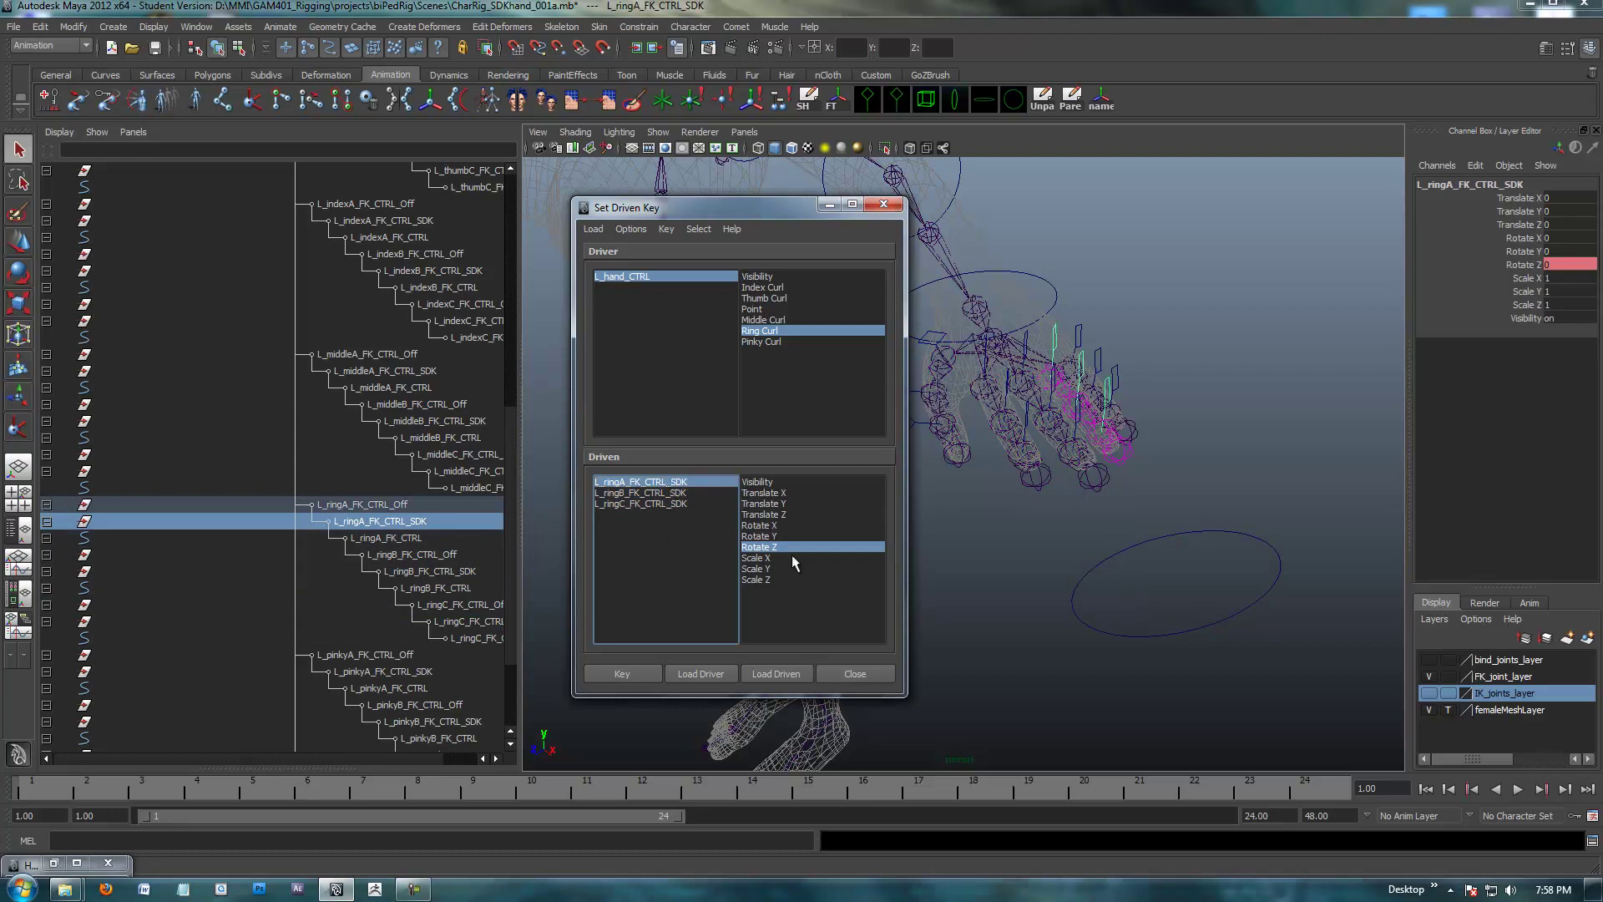
left_click(1524, 264)
middle_click_drag(1249, 347, 1281, 337)
double_click(1558, 265)
type("4")
key("Return")
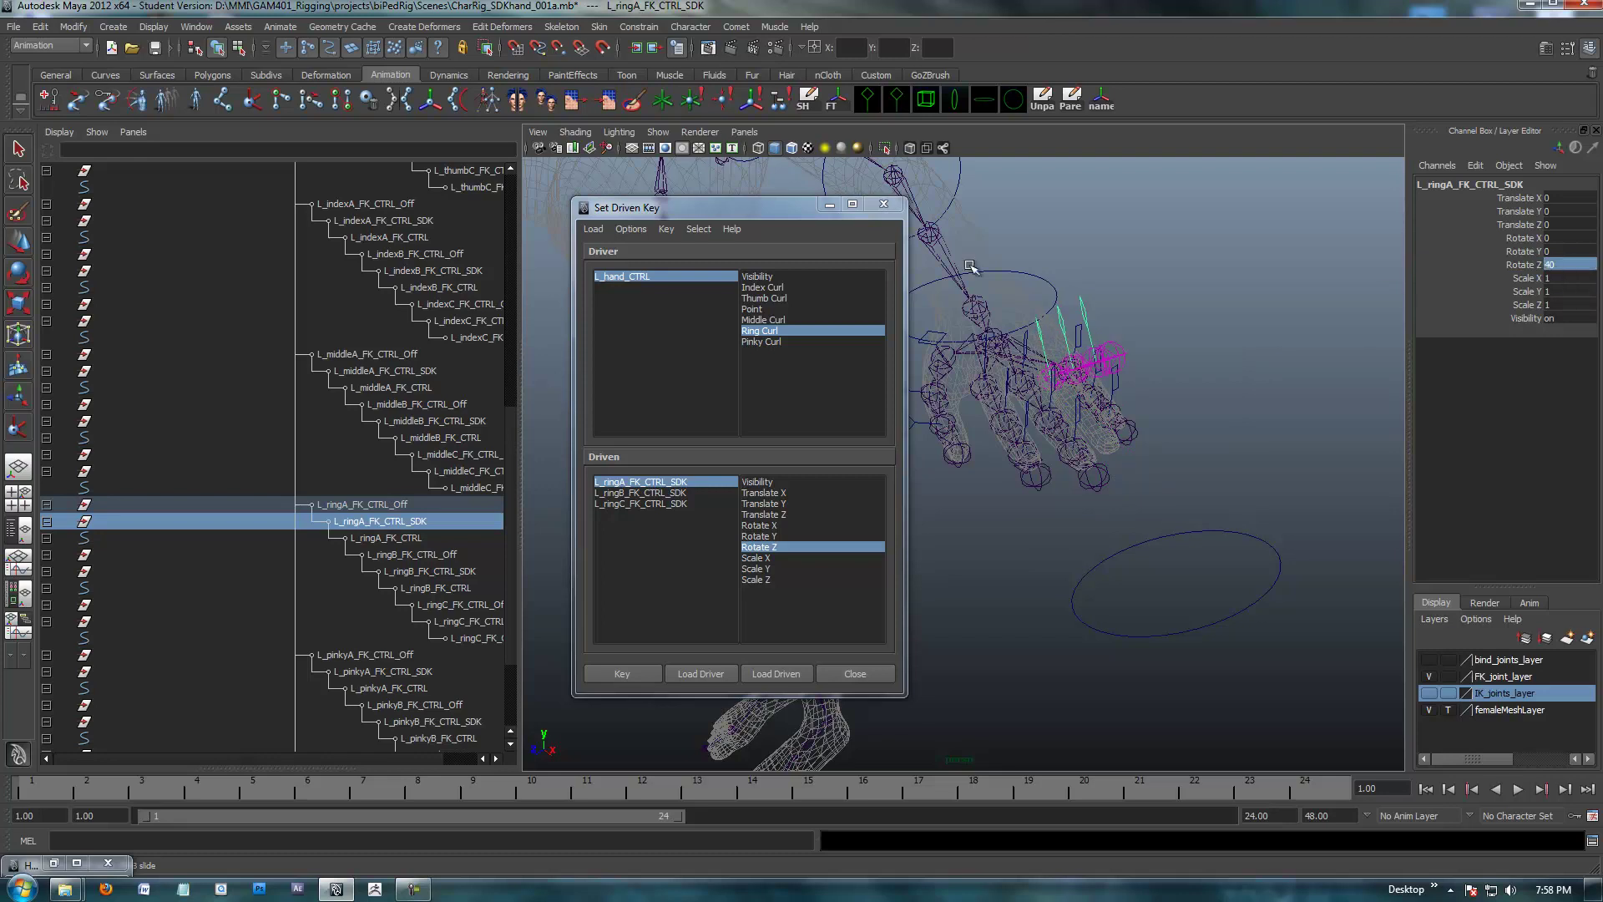
left_click(617, 676)
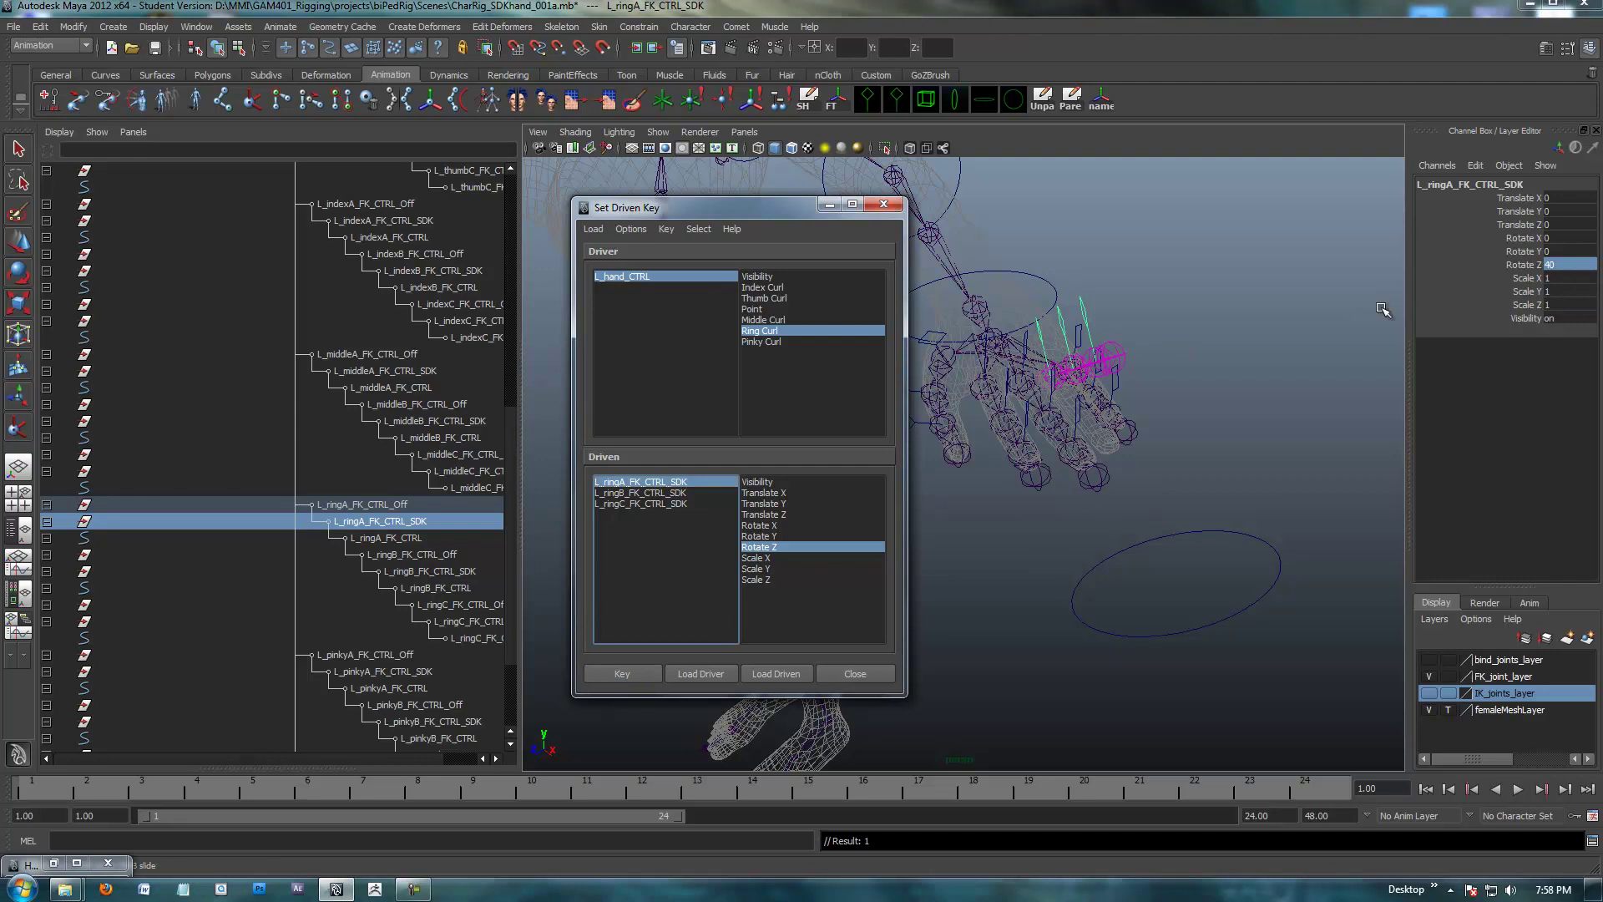
- Test the ring finger by varying Ring Curl on L_hand_CTRL, and reset Ring Curl to 0
left_click(1219, 531)
left_click_drag(1219, 378, 1254, 375, "alt")
left_click(1528, 264)
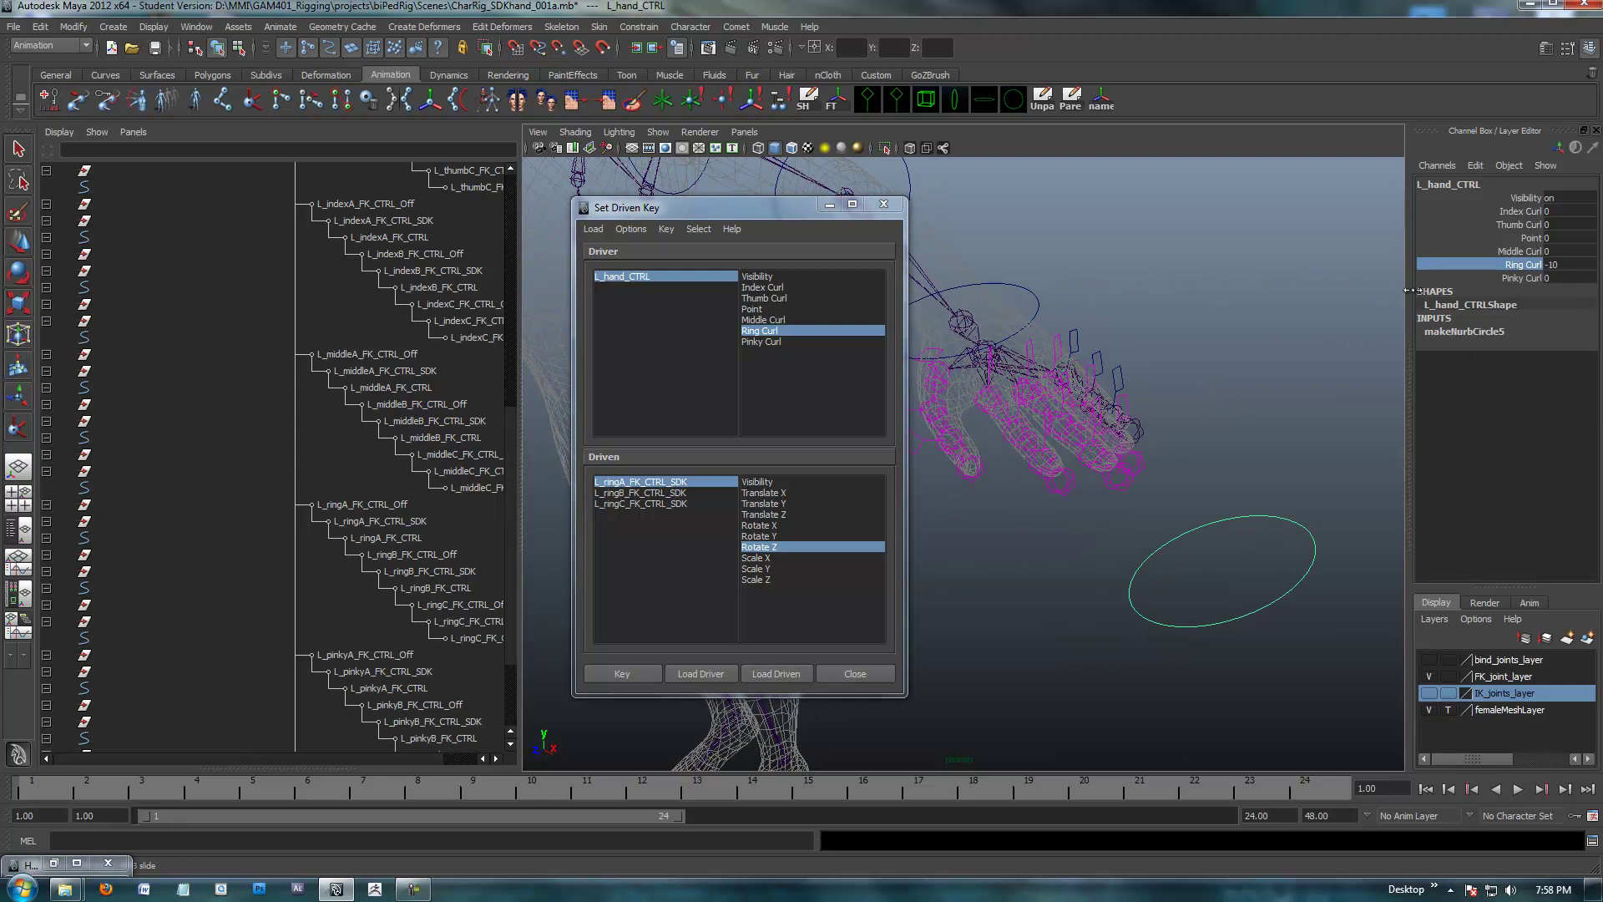
double_click(1558, 266)
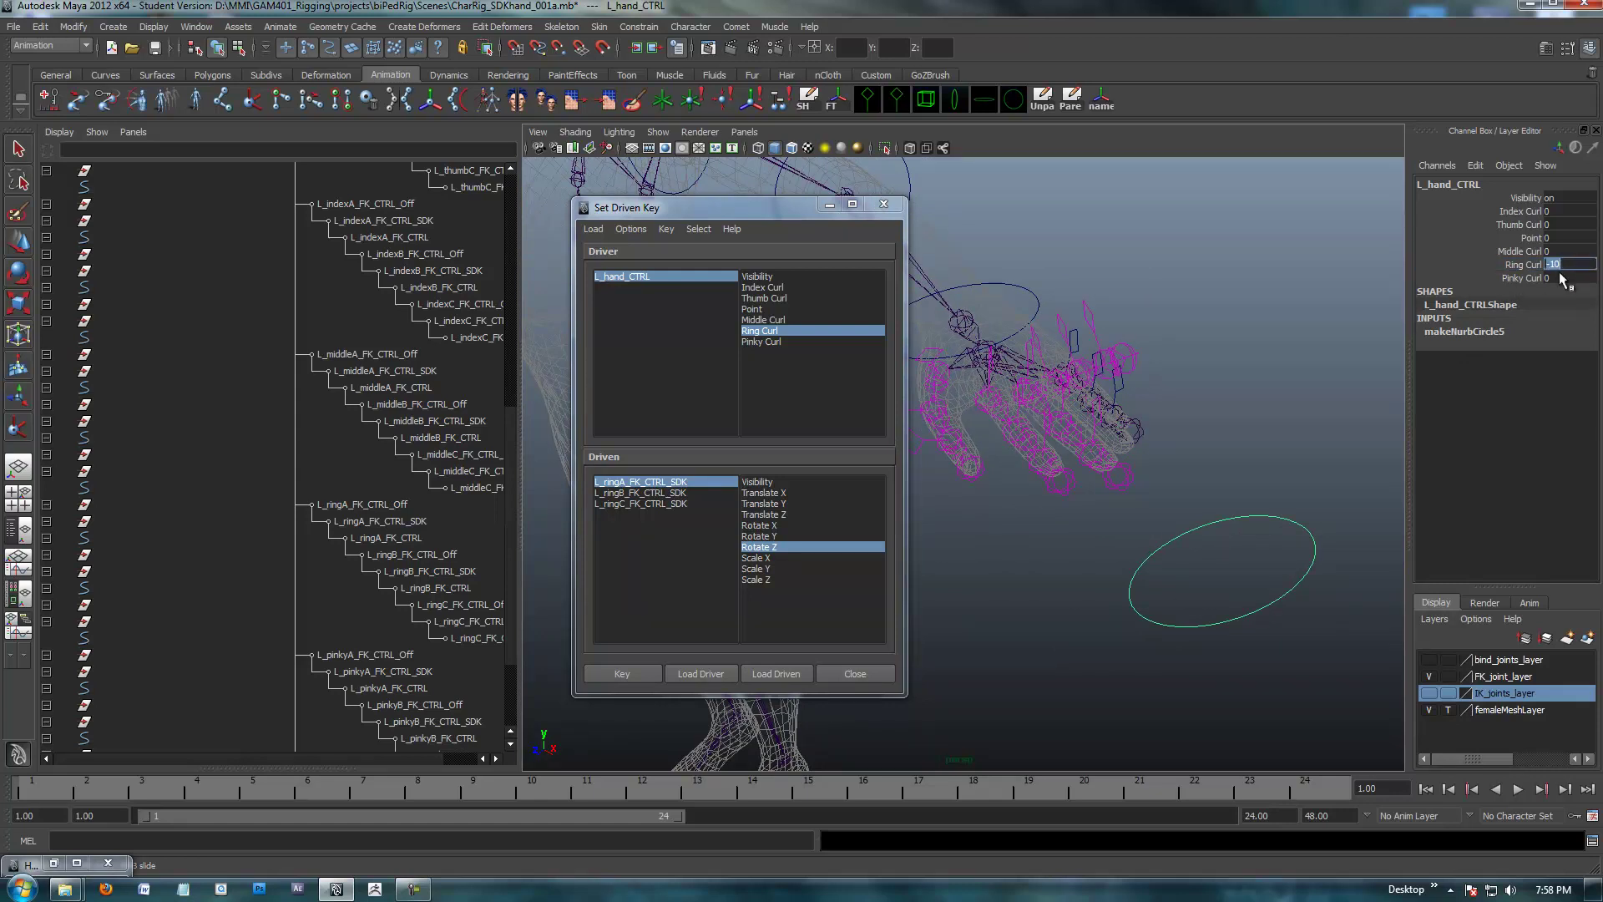
type("0")
key("Return")
- Select the three pinky SDK groups, L_pinkyA_FK_CTRL_SDK, L_pinkyB_FK_CTRL_SDK and L_pinkyC_FK_CTRL_SDK
left_click(1539, 279)
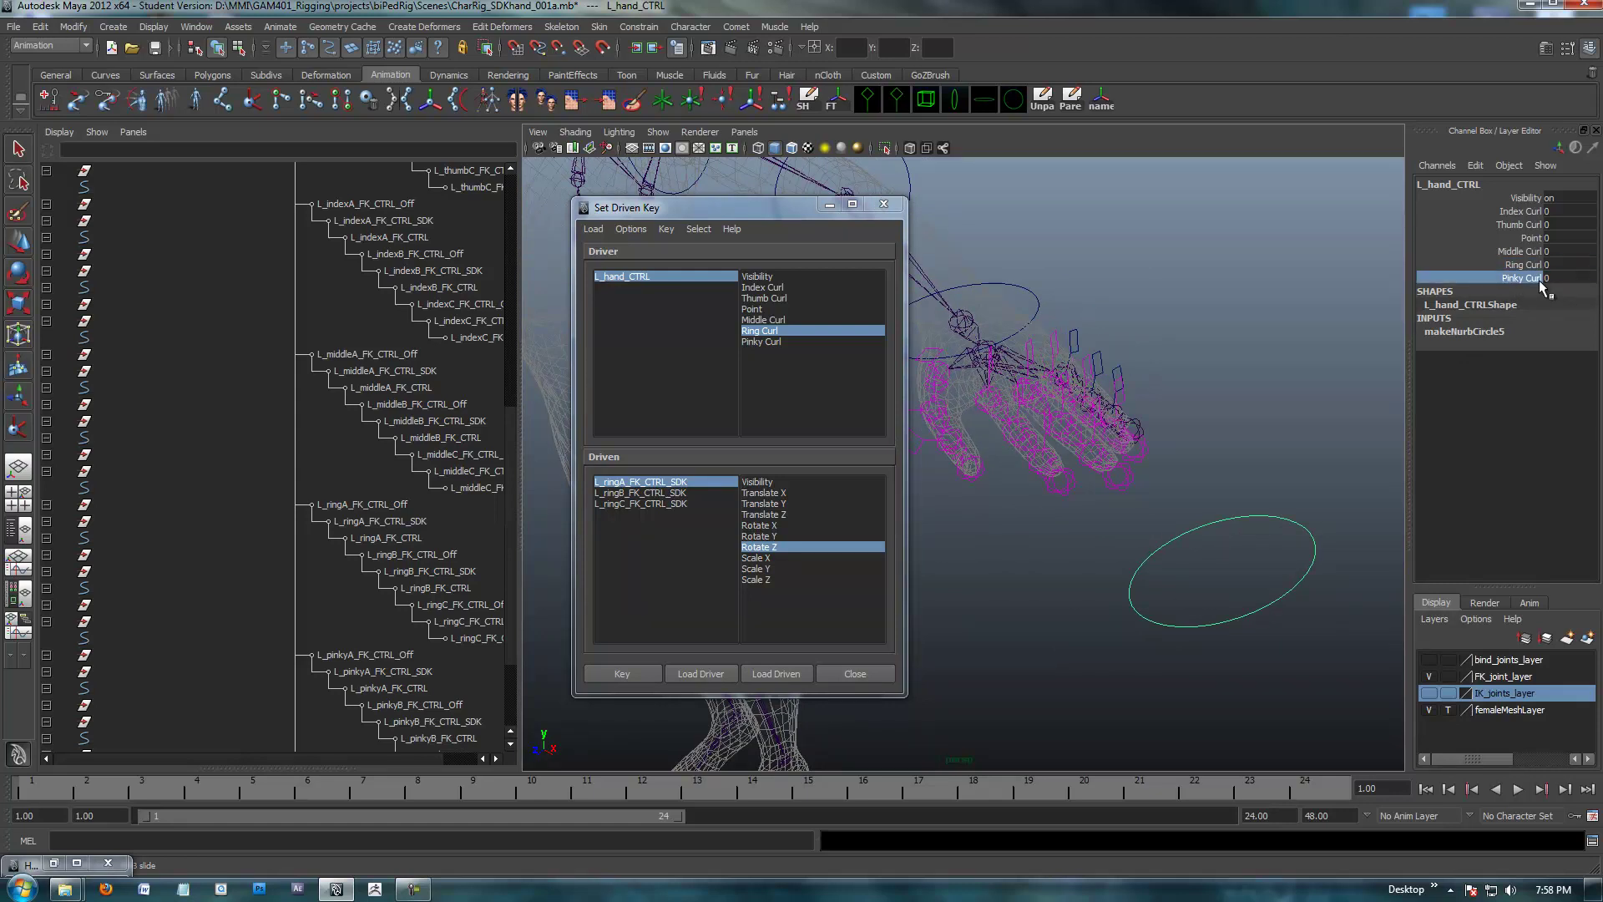
mouse_move(1194, 302)
left_mouse_down("alt")
mouse_move(1206, 285)
mouse_move(1177, 289)
left_mouse_up("alt")
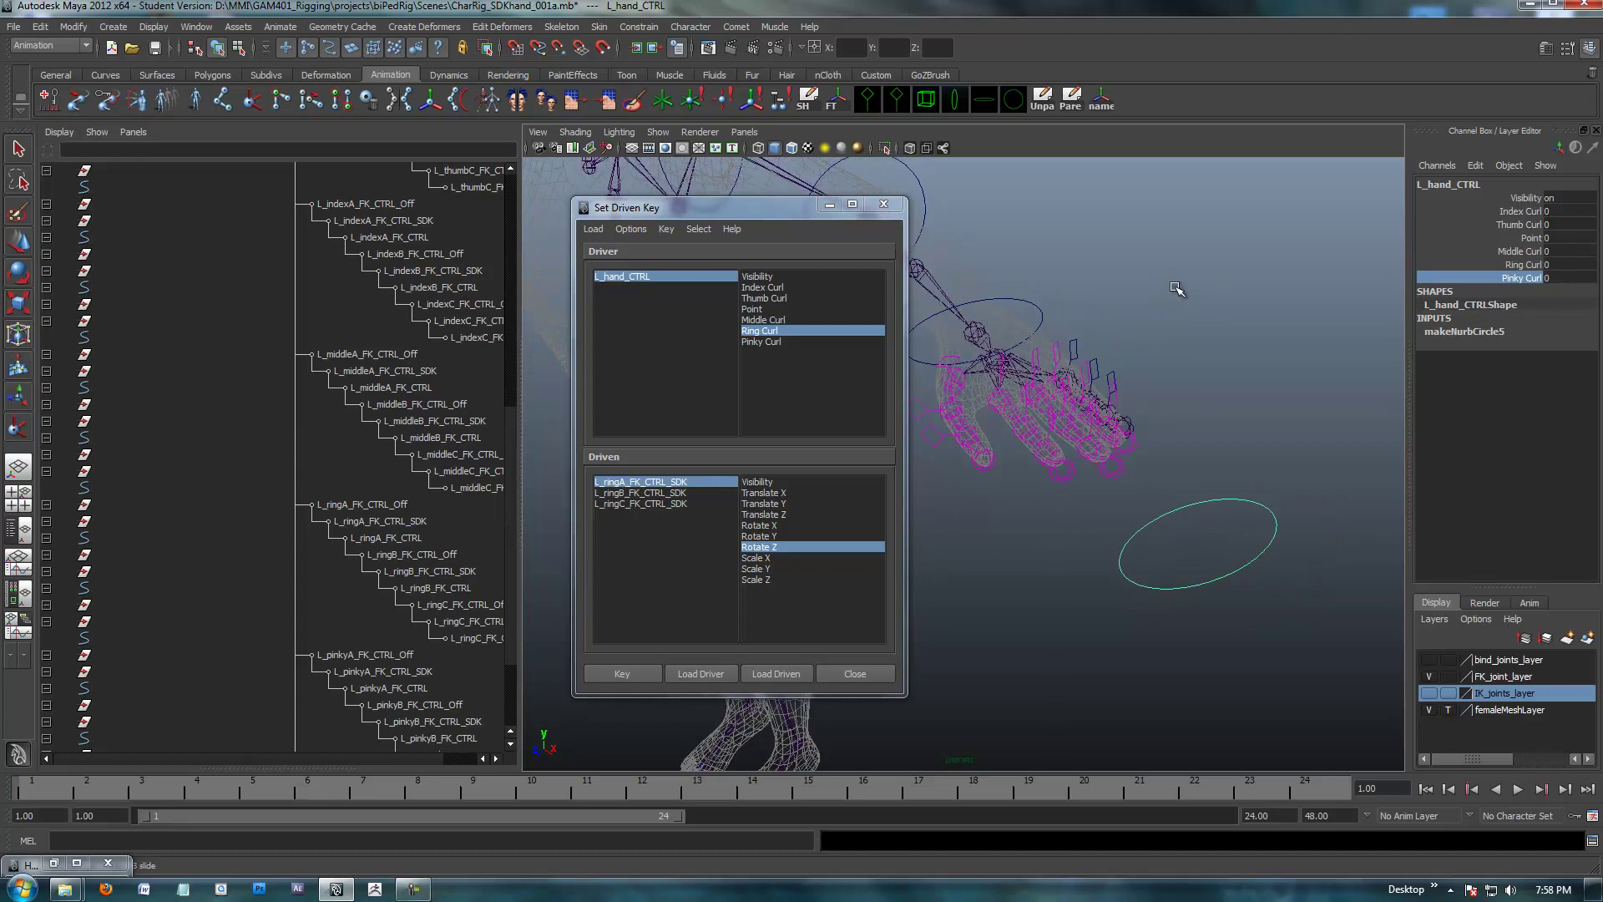
left_click(772, 342)
left_click(793, 331)
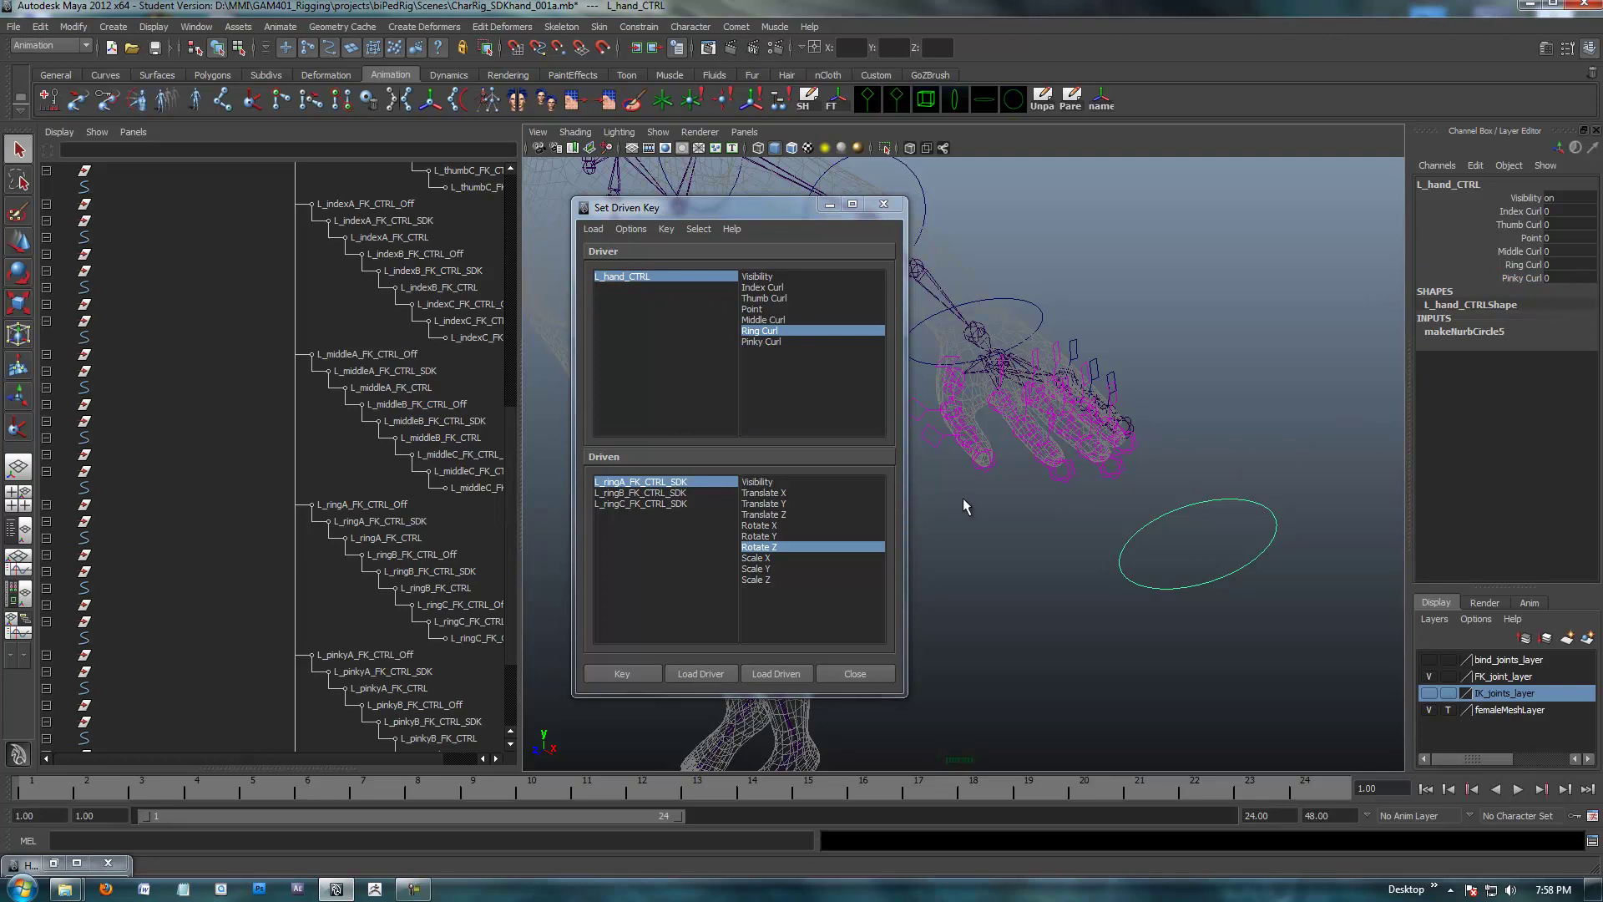
left_click_drag(1116, 346, 1101, 329, "alt")
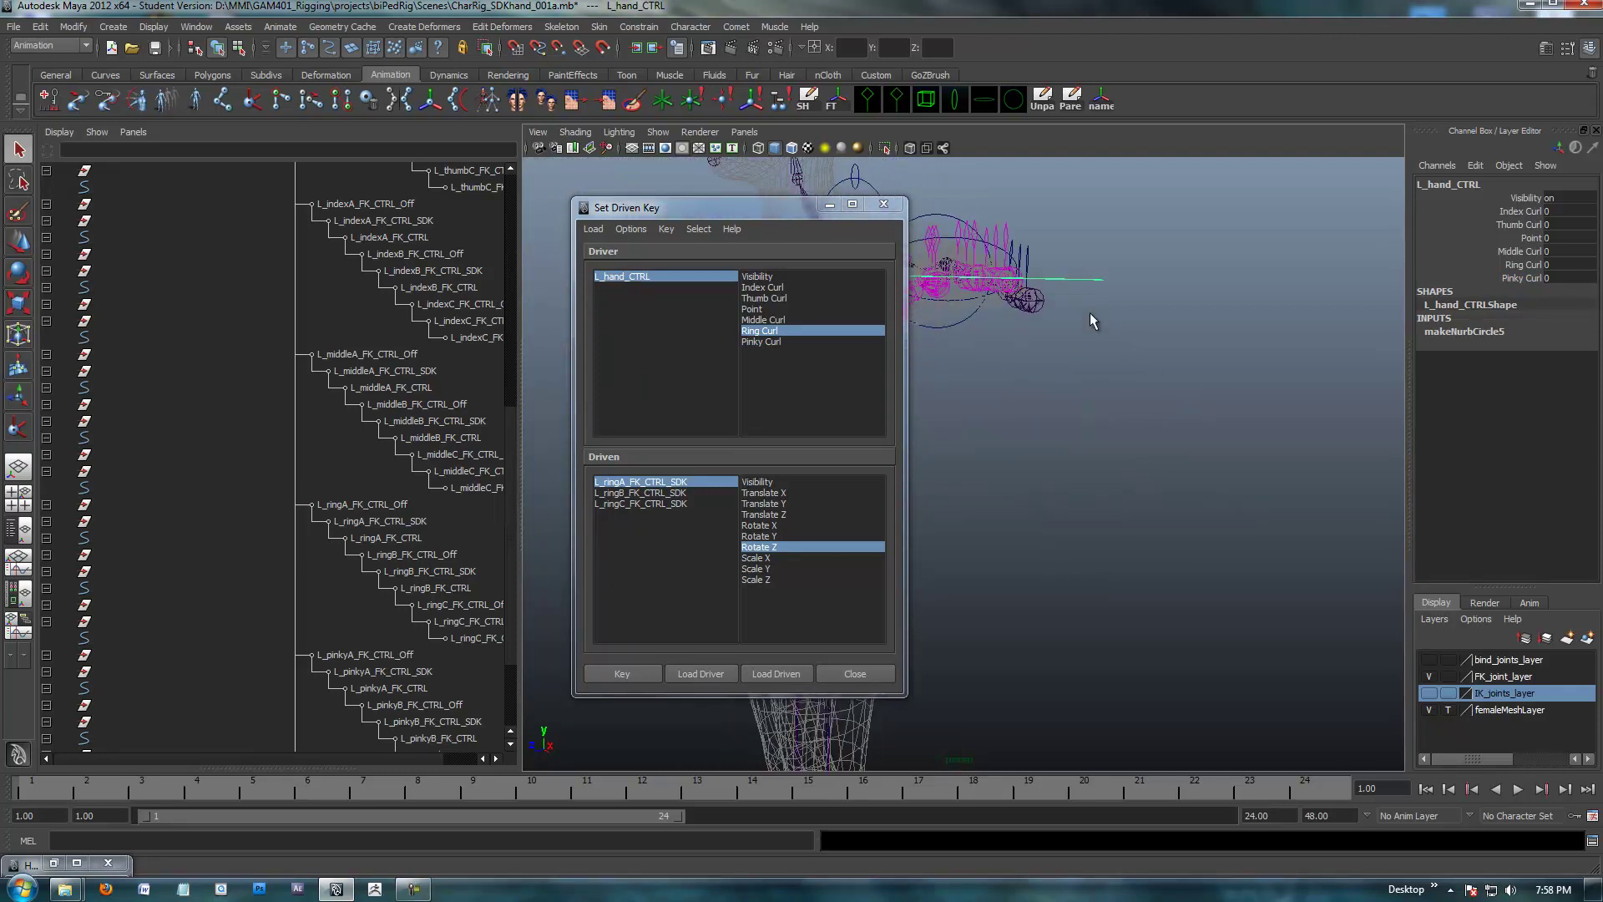
left_click(1017, 253)
left_click_drag(1100, 250, 1140, 292, "alt")
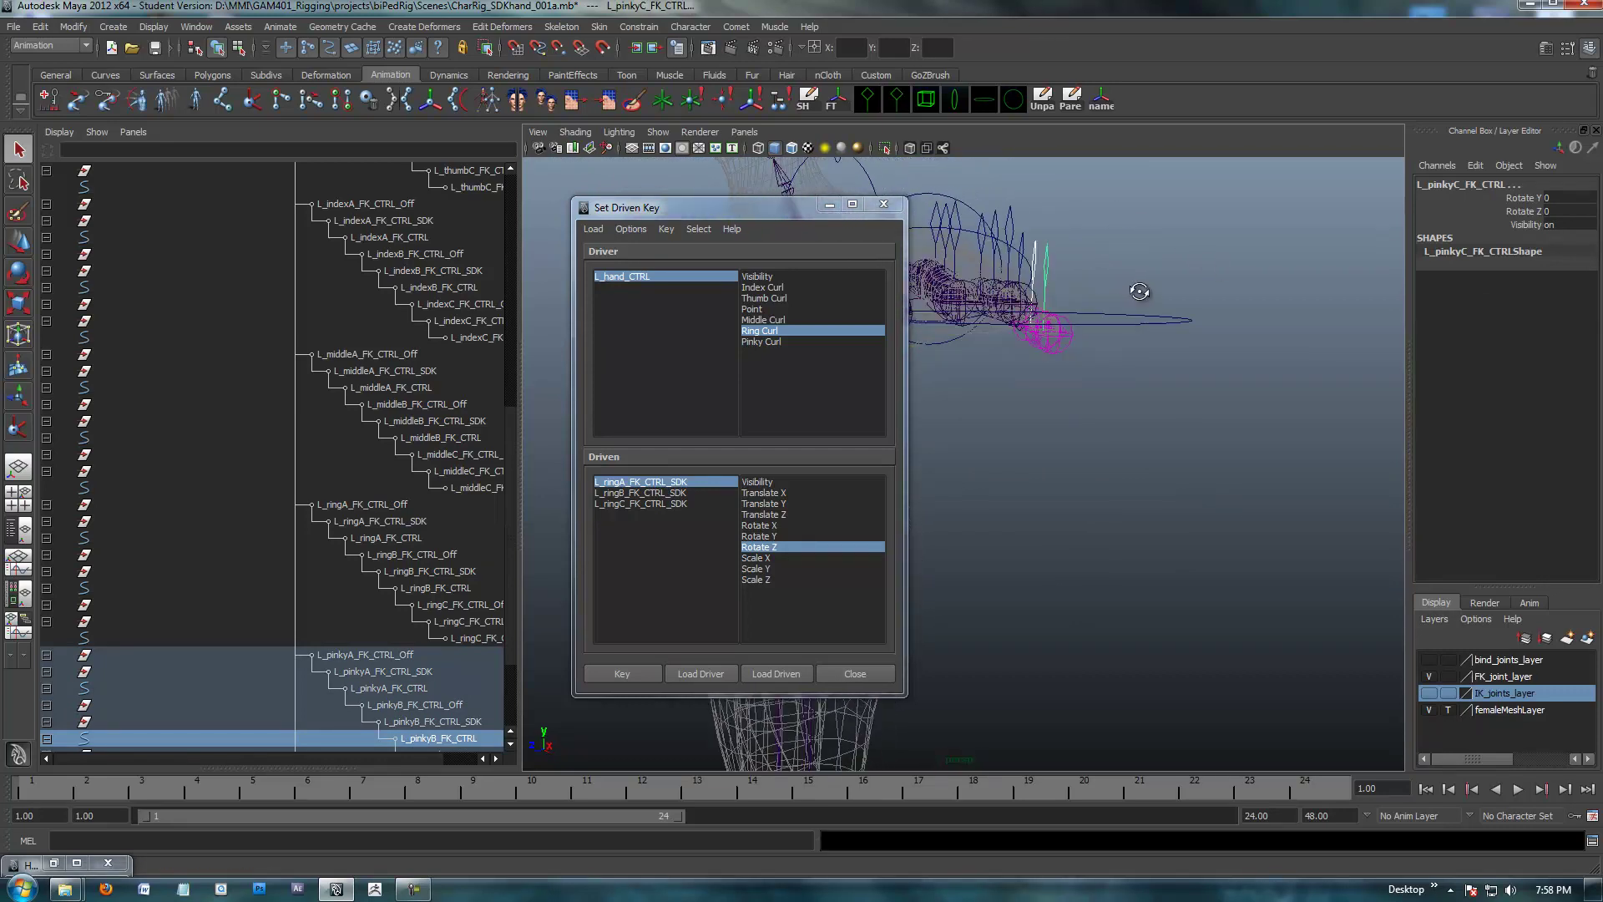
key("z")
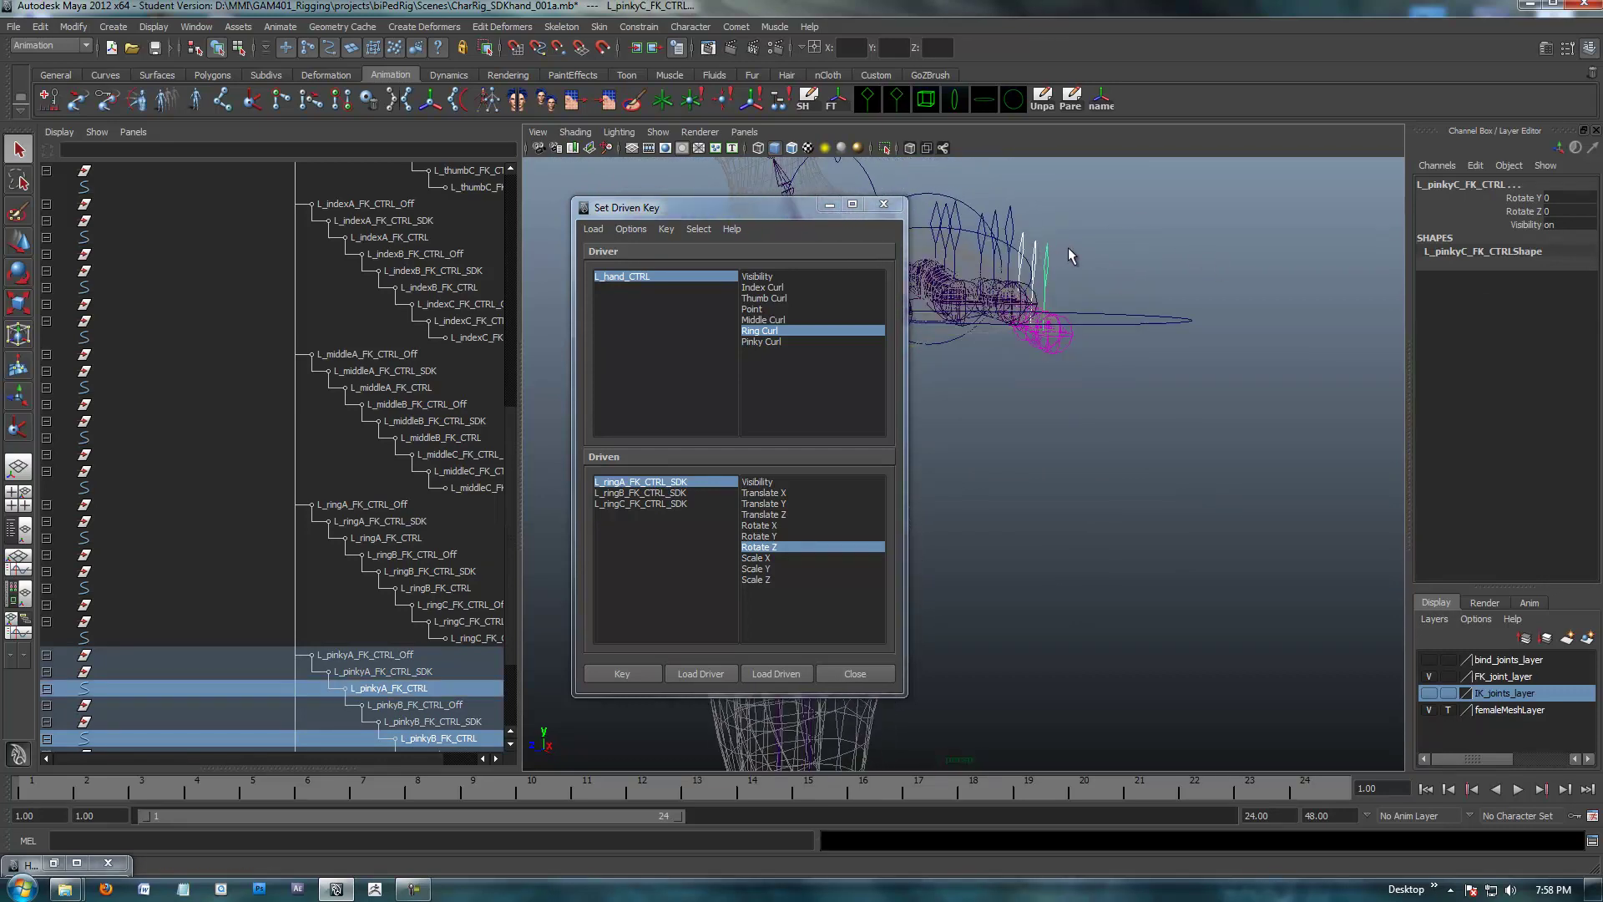
left_click_drag(508, 544, 508, 615)
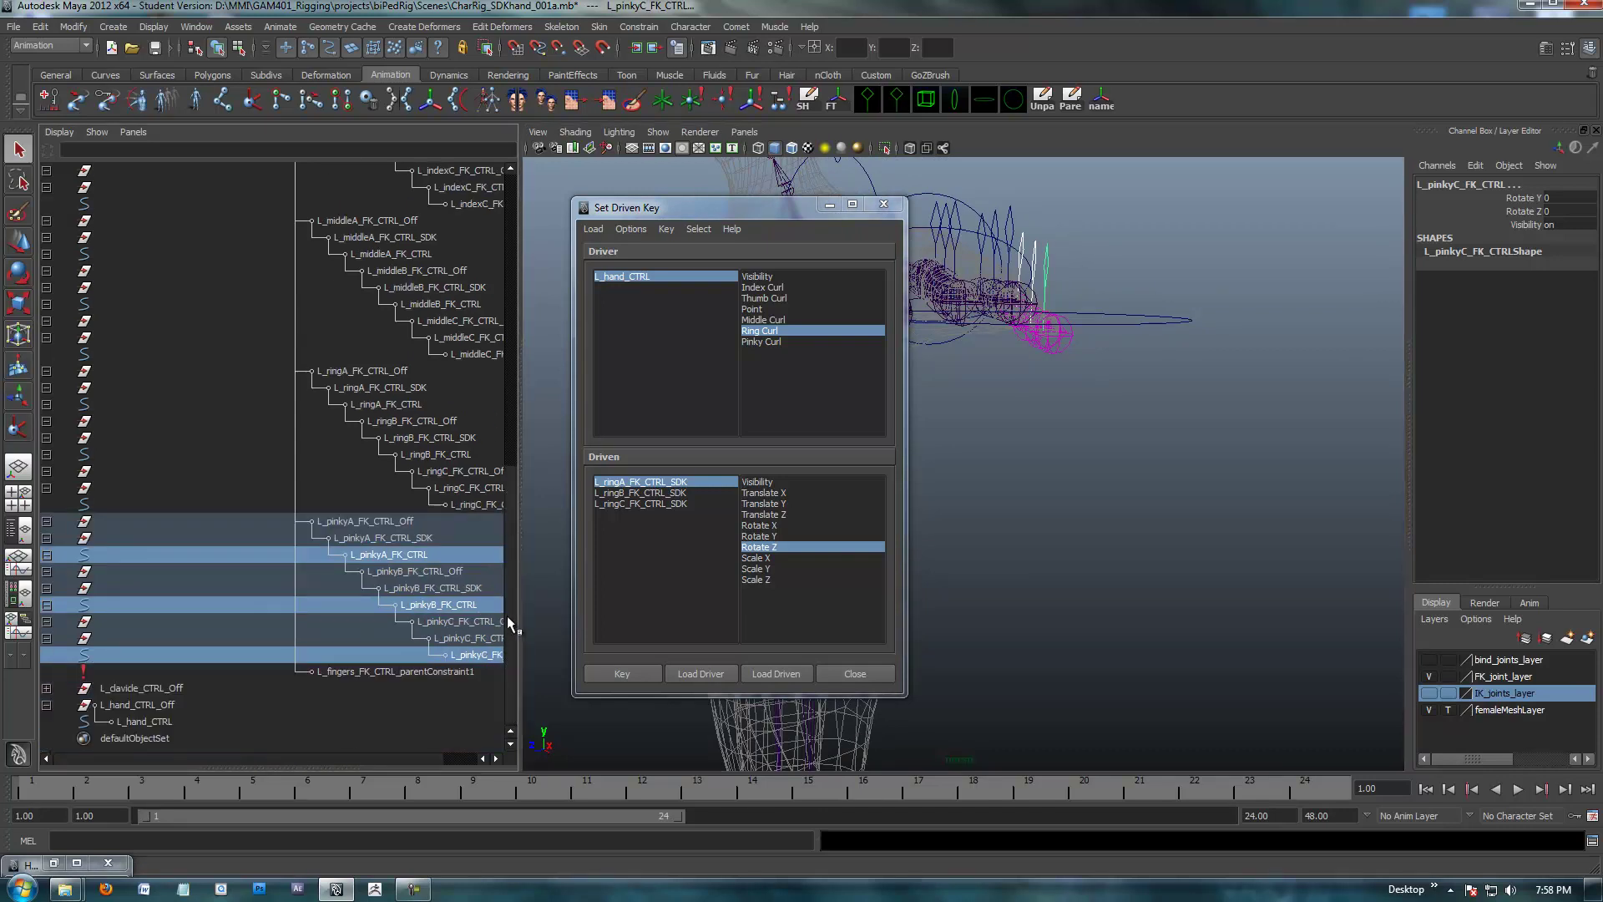
key("Up")
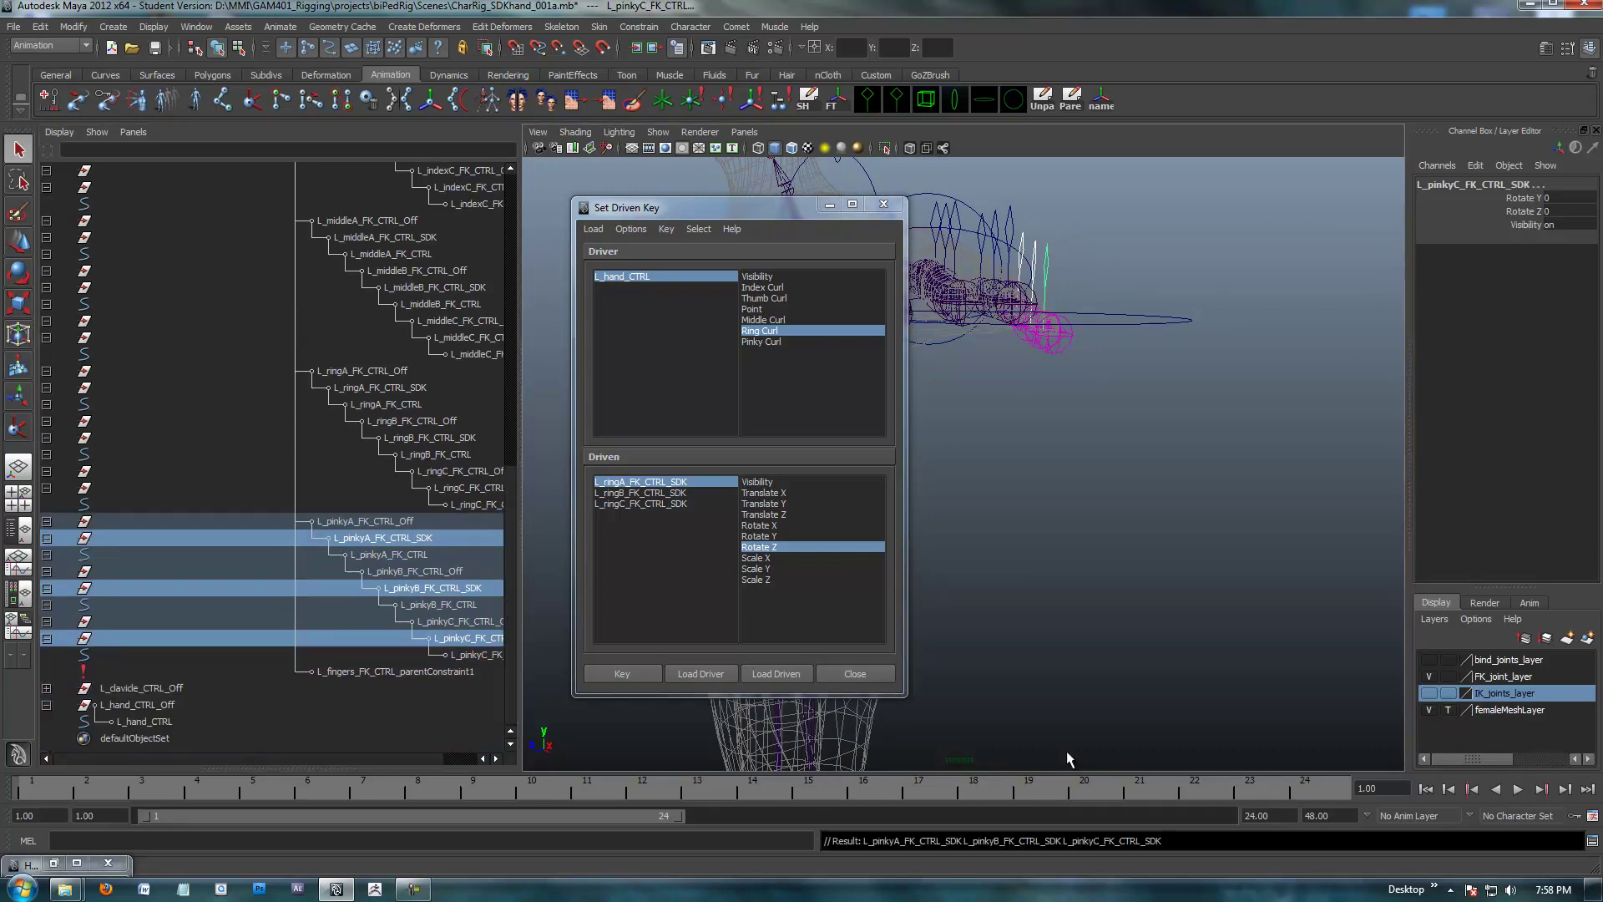
- Load the pinky SDK groups as driven objects and set a driven key for their Rotate Z with Ring Curl as driver
left_click(775, 674)
left_click_drag(665, 506, 660, 482)
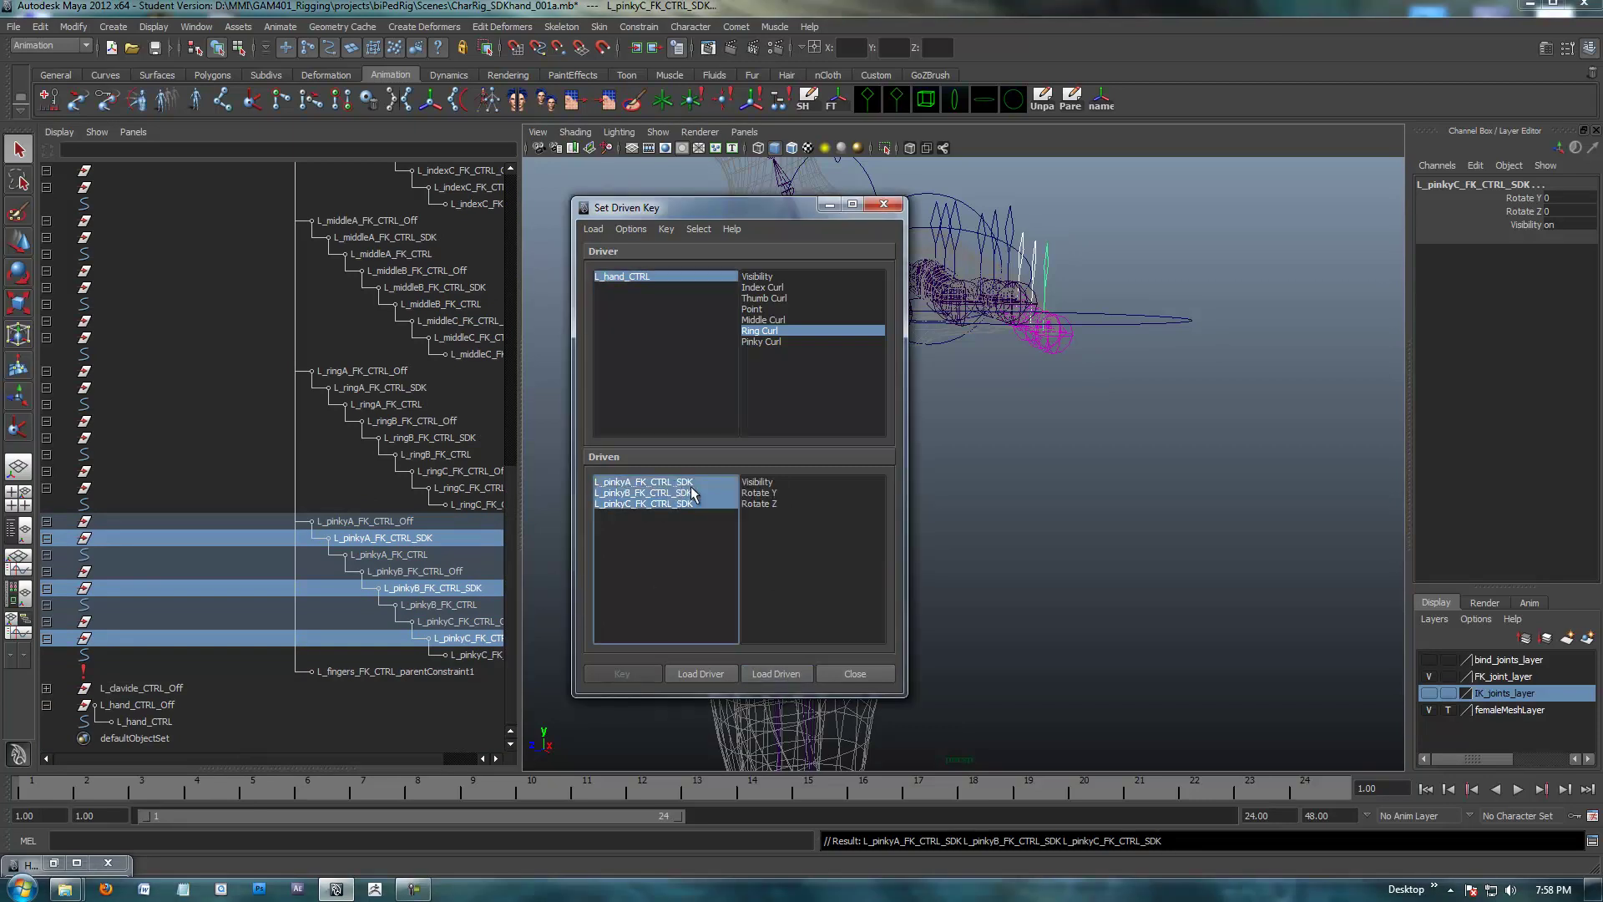
left_click(769, 505)
left_click(620, 672)
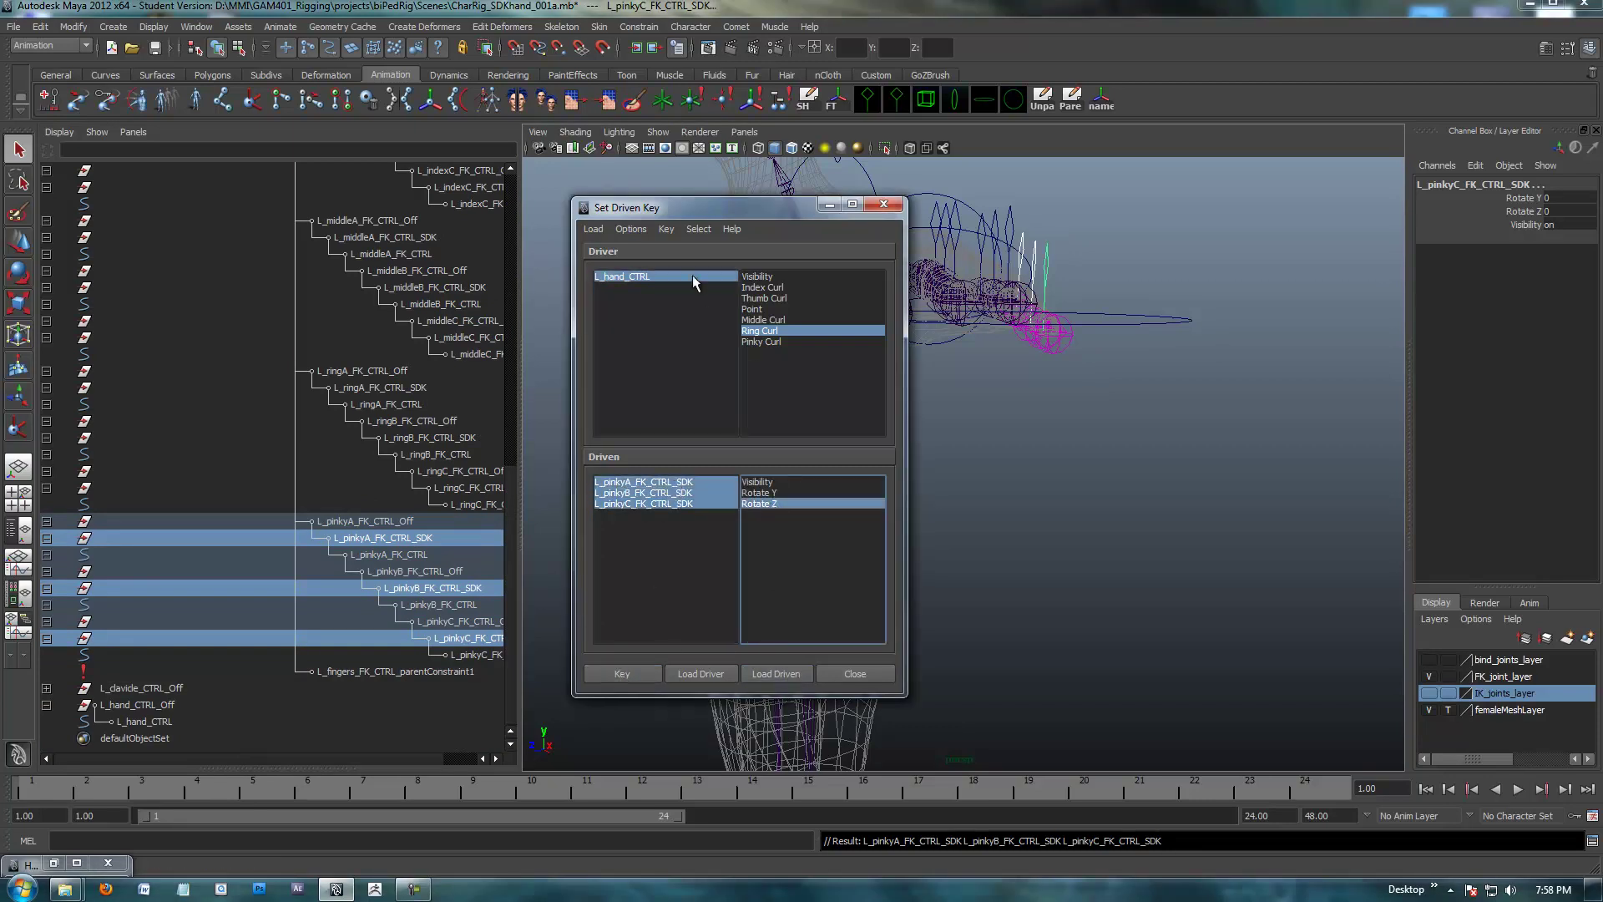
left_click(619, 672)
- Make Pinky Curl of L_hand_CTRL the driver and key Rotate Z of the three pinky SDK groups at the rest pose
left_click_drag(920, 614, 1171, 458, "alt")
left_click(1120, 529)
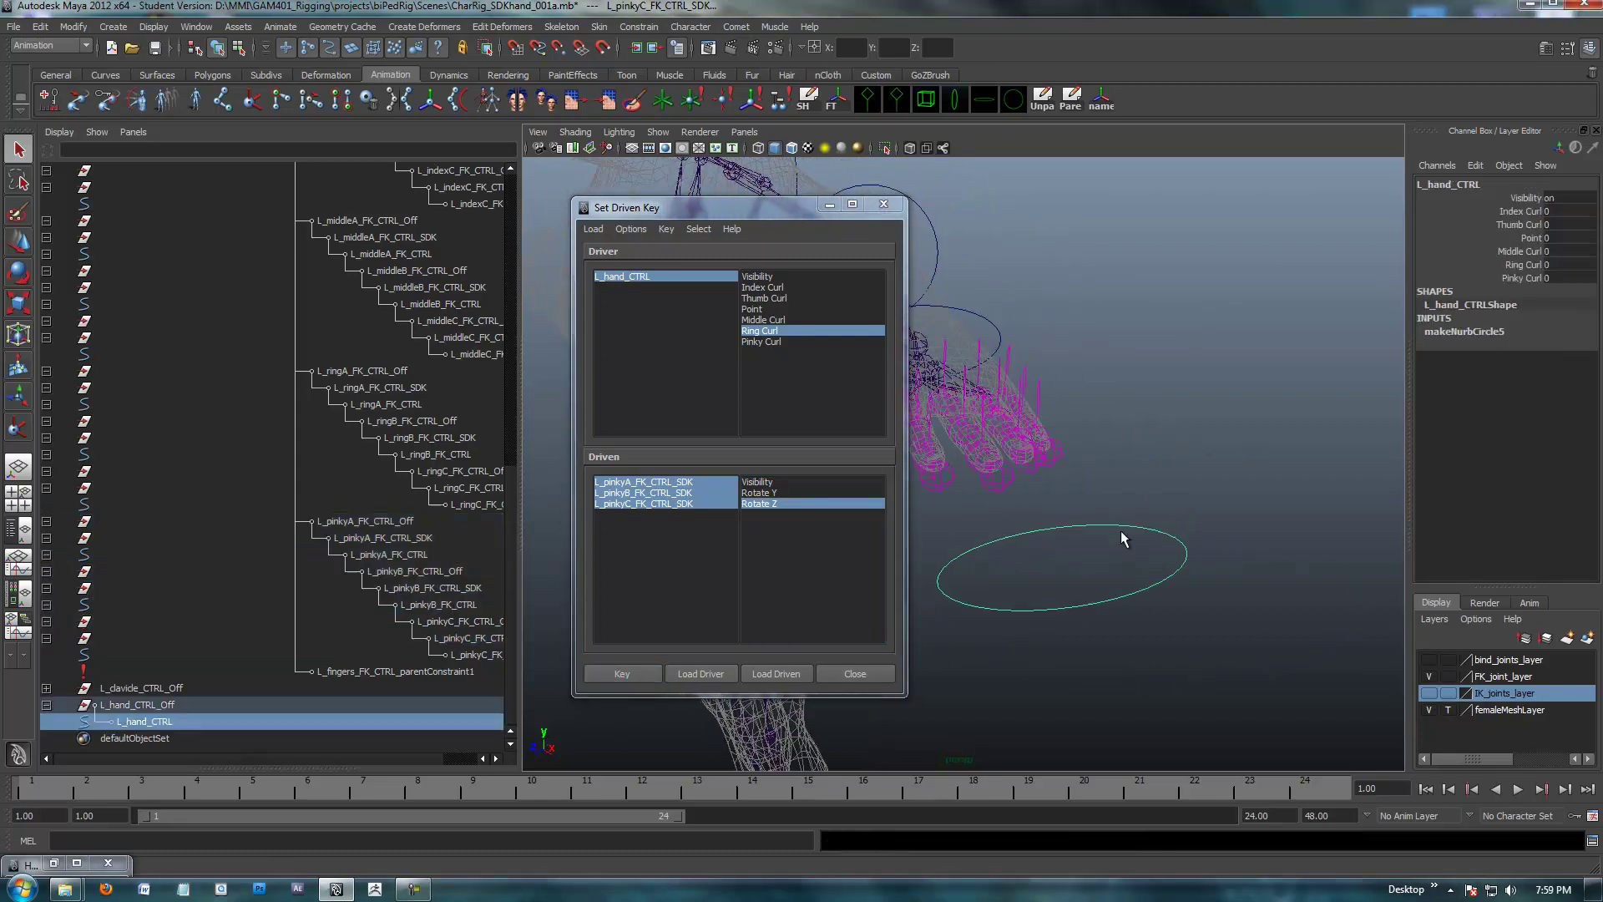
left_click_drag(1120, 529, 1235, 404, "alt")
left_click(414, 890)
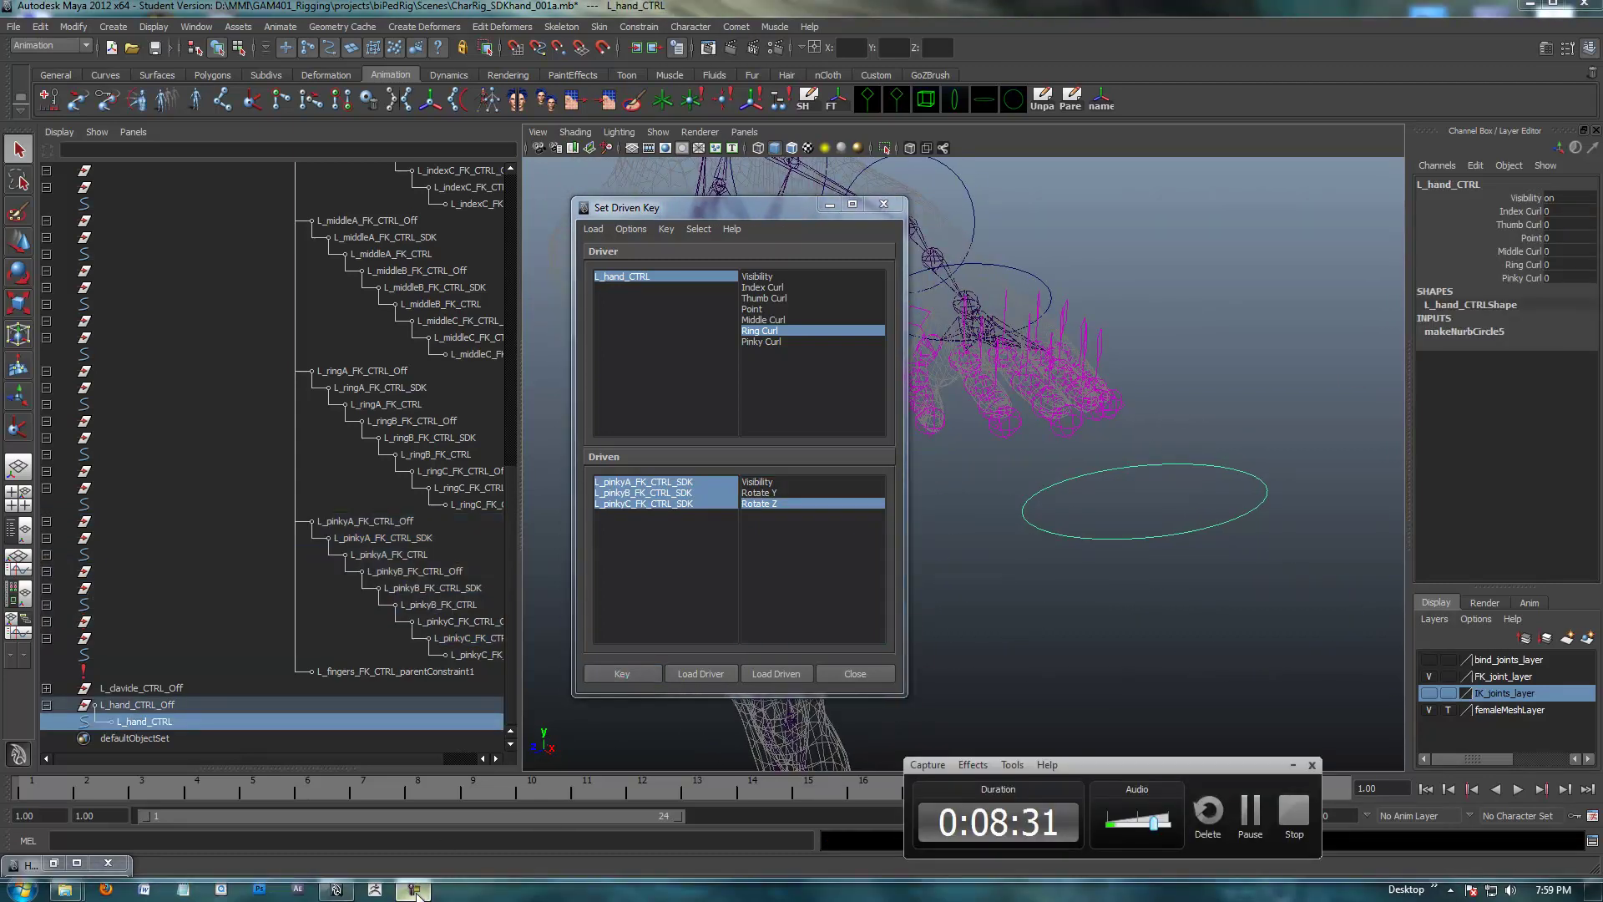
left_click(414, 890)
left_click_drag(1219, 332, 1239, 305, "alt")
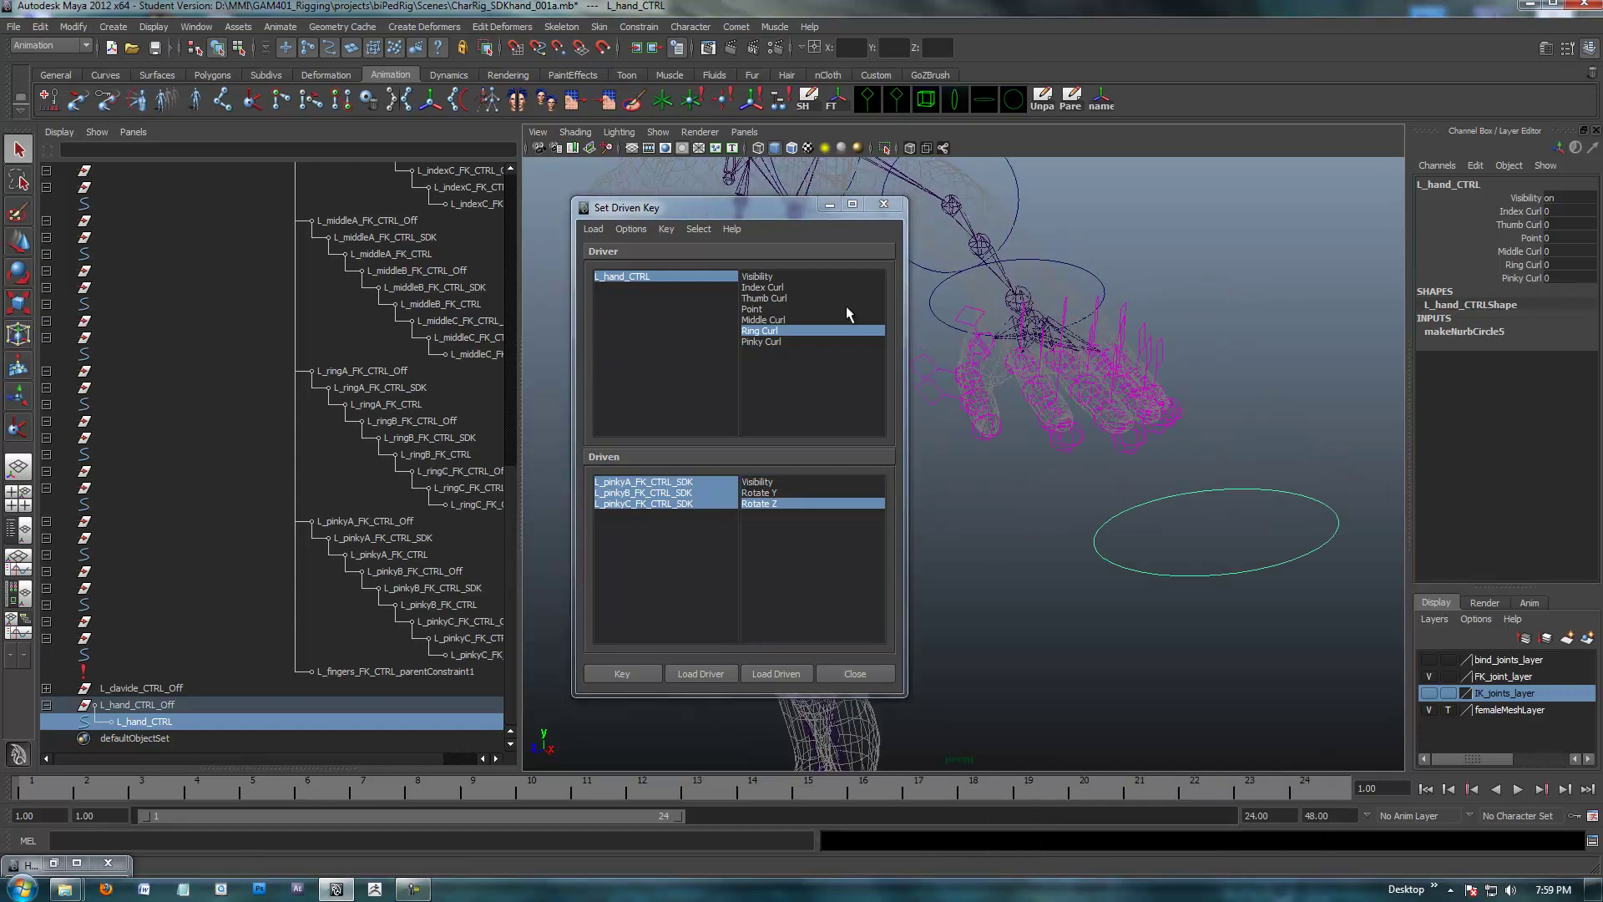
left_click(756, 341)
left_click_drag(1211, 305, 1201, 296, "alt")
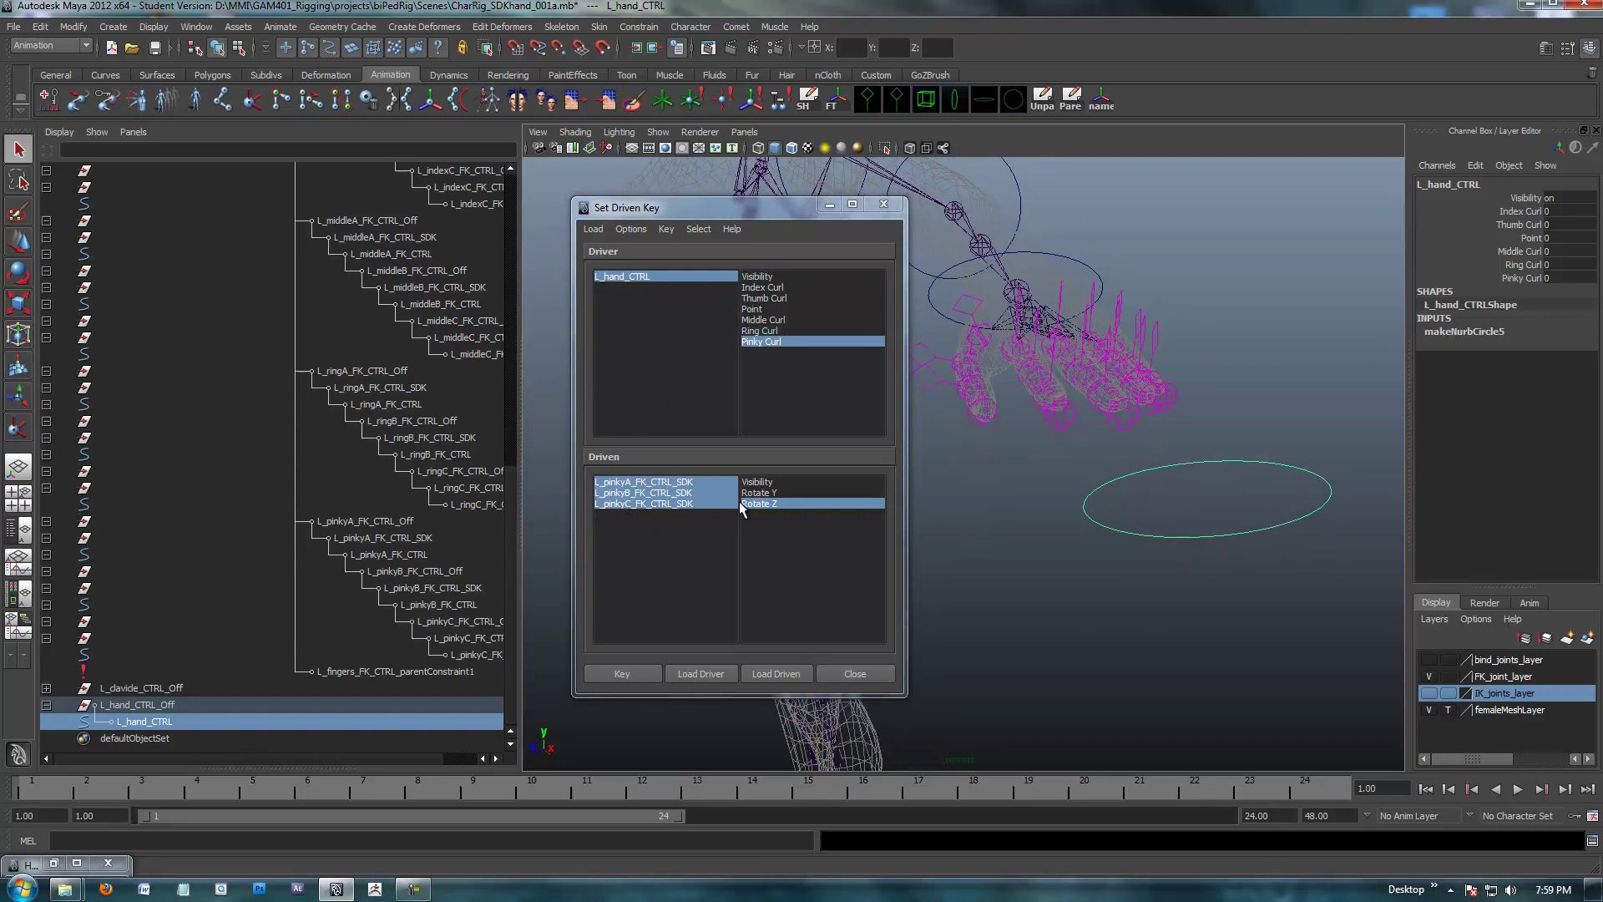
left_click(630, 672)
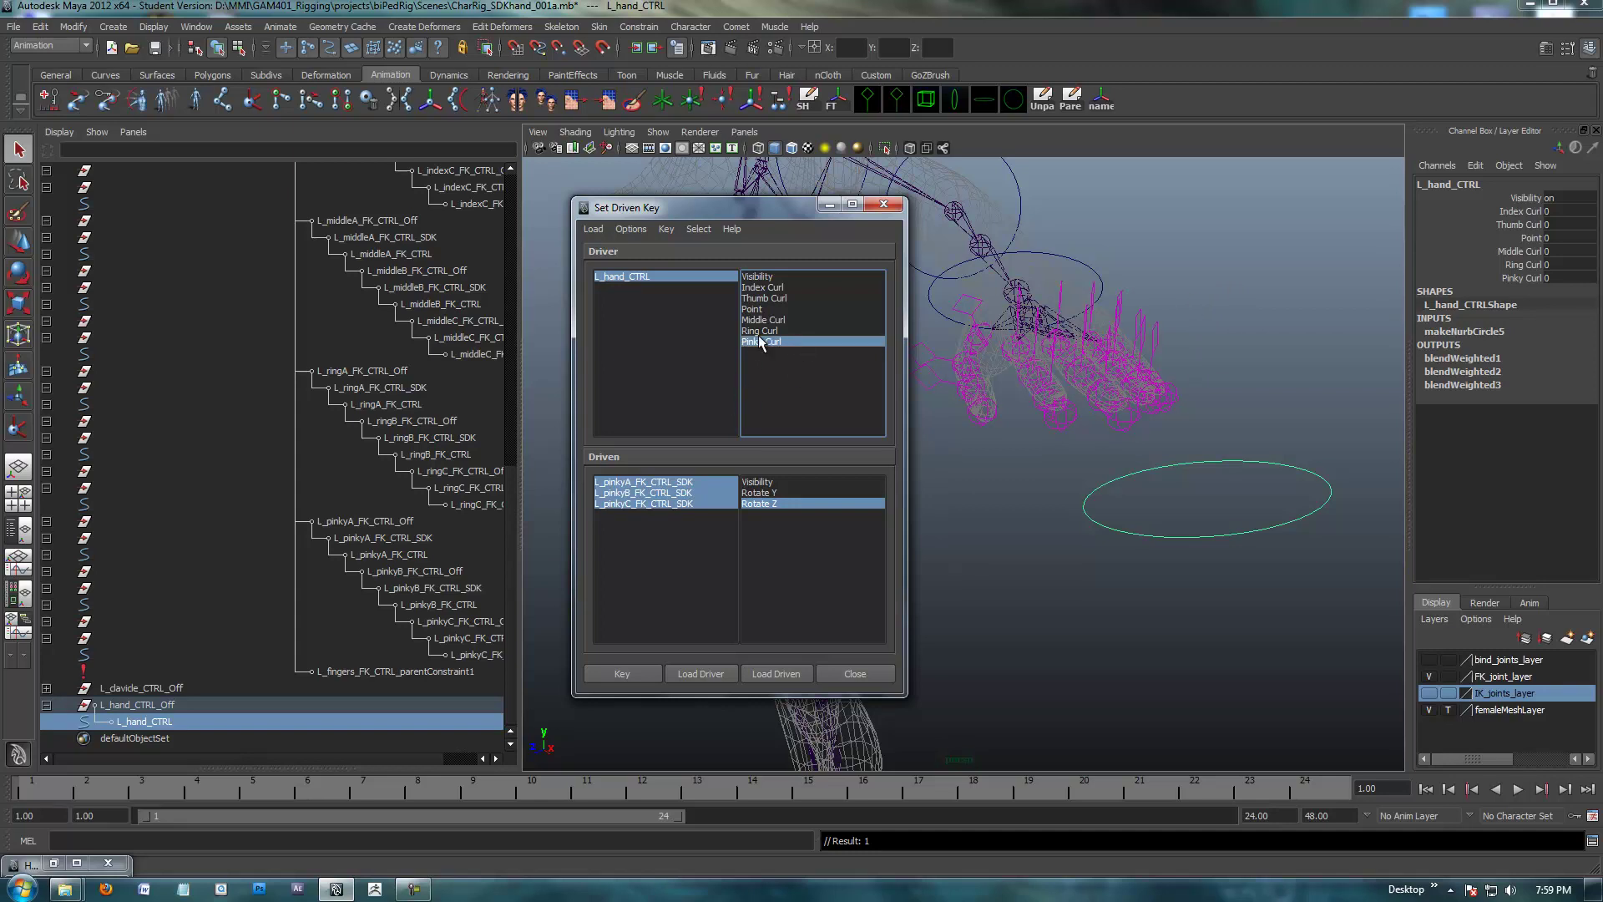
- With Pinky Curl set to 10, set Rotate Z of the three pinky SDK groups to -86 and set a driven key
left_click_drag(1149, 584, 1112, 578, "alt")
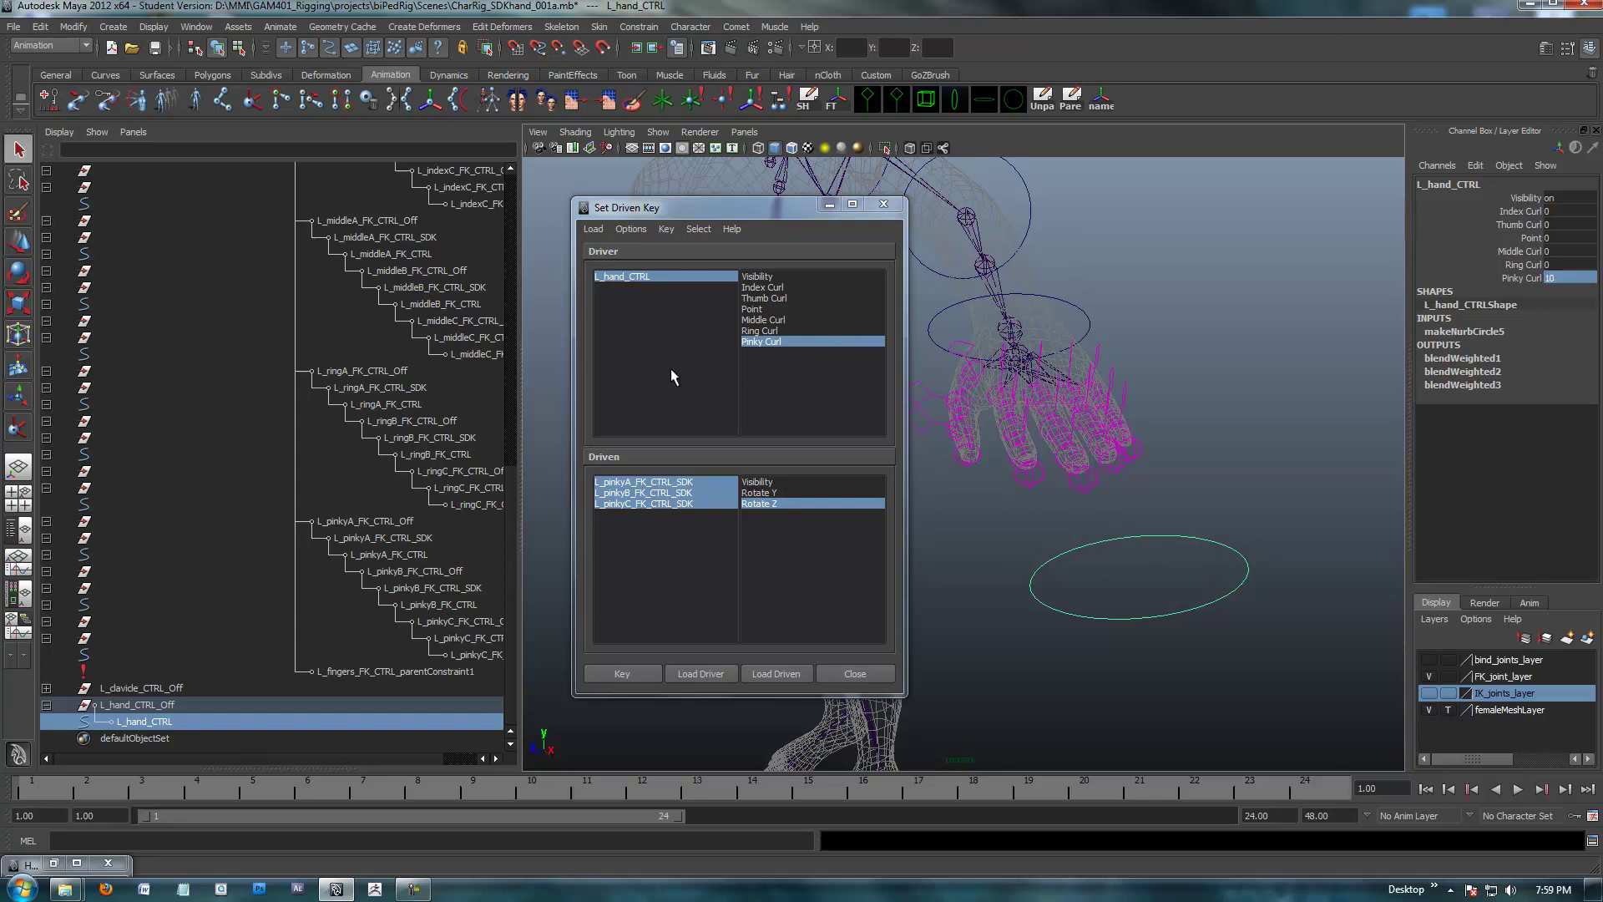
left_click_drag(686, 481, 674, 505)
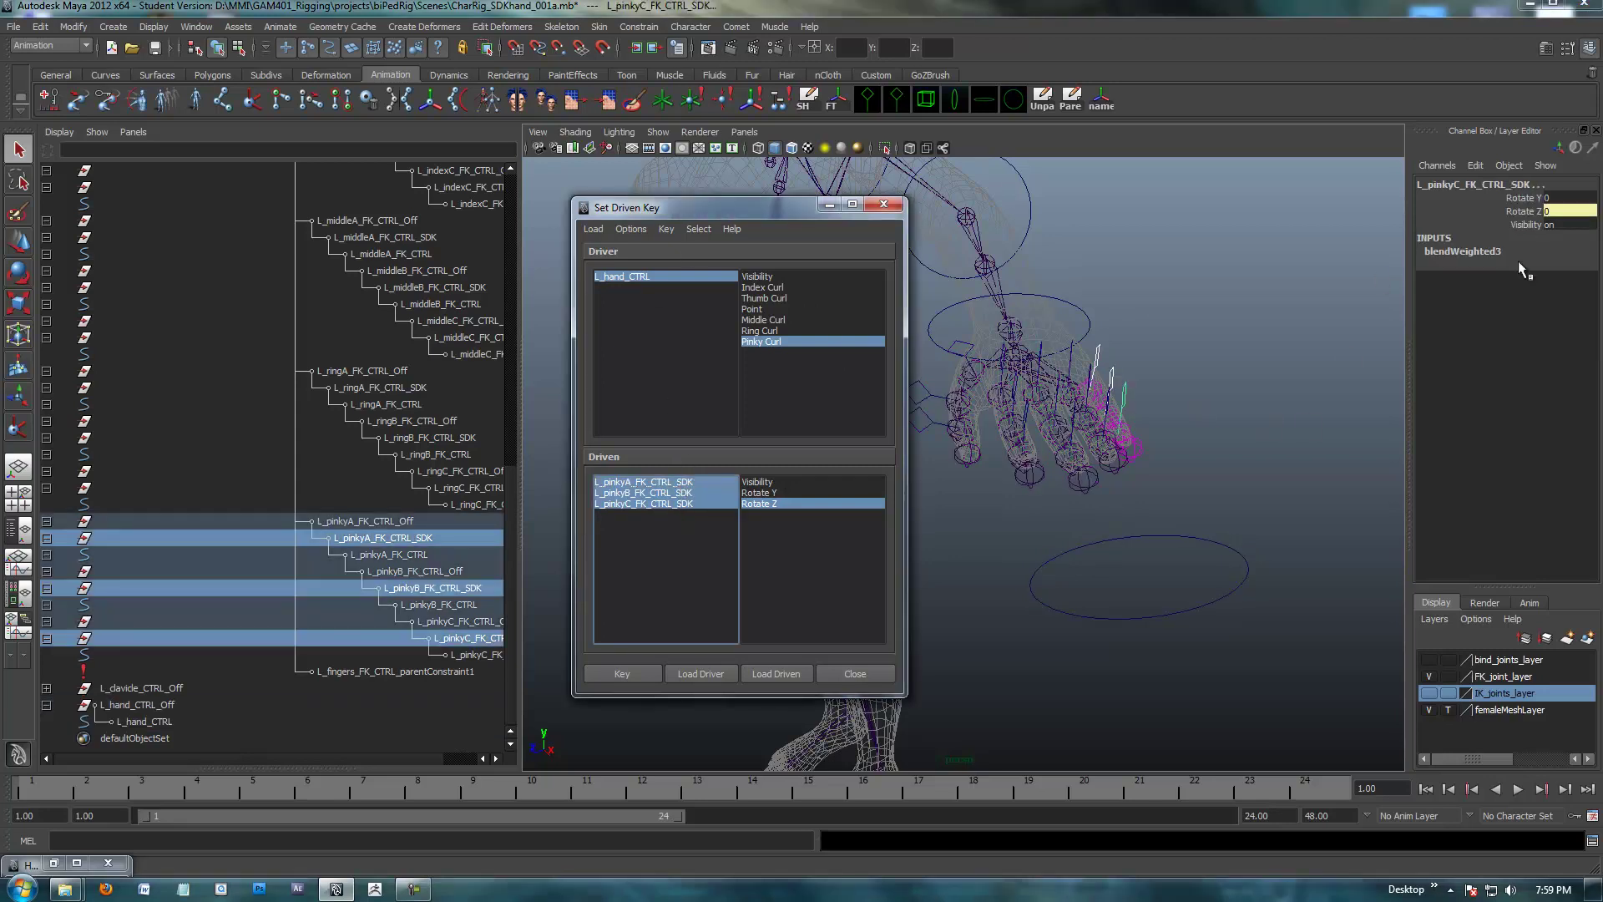
left_click(1521, 212)
middle_click_drag(1189, 351, 1125, 346)
left_click_drag(1253, 328, 1114, 323, "alt")
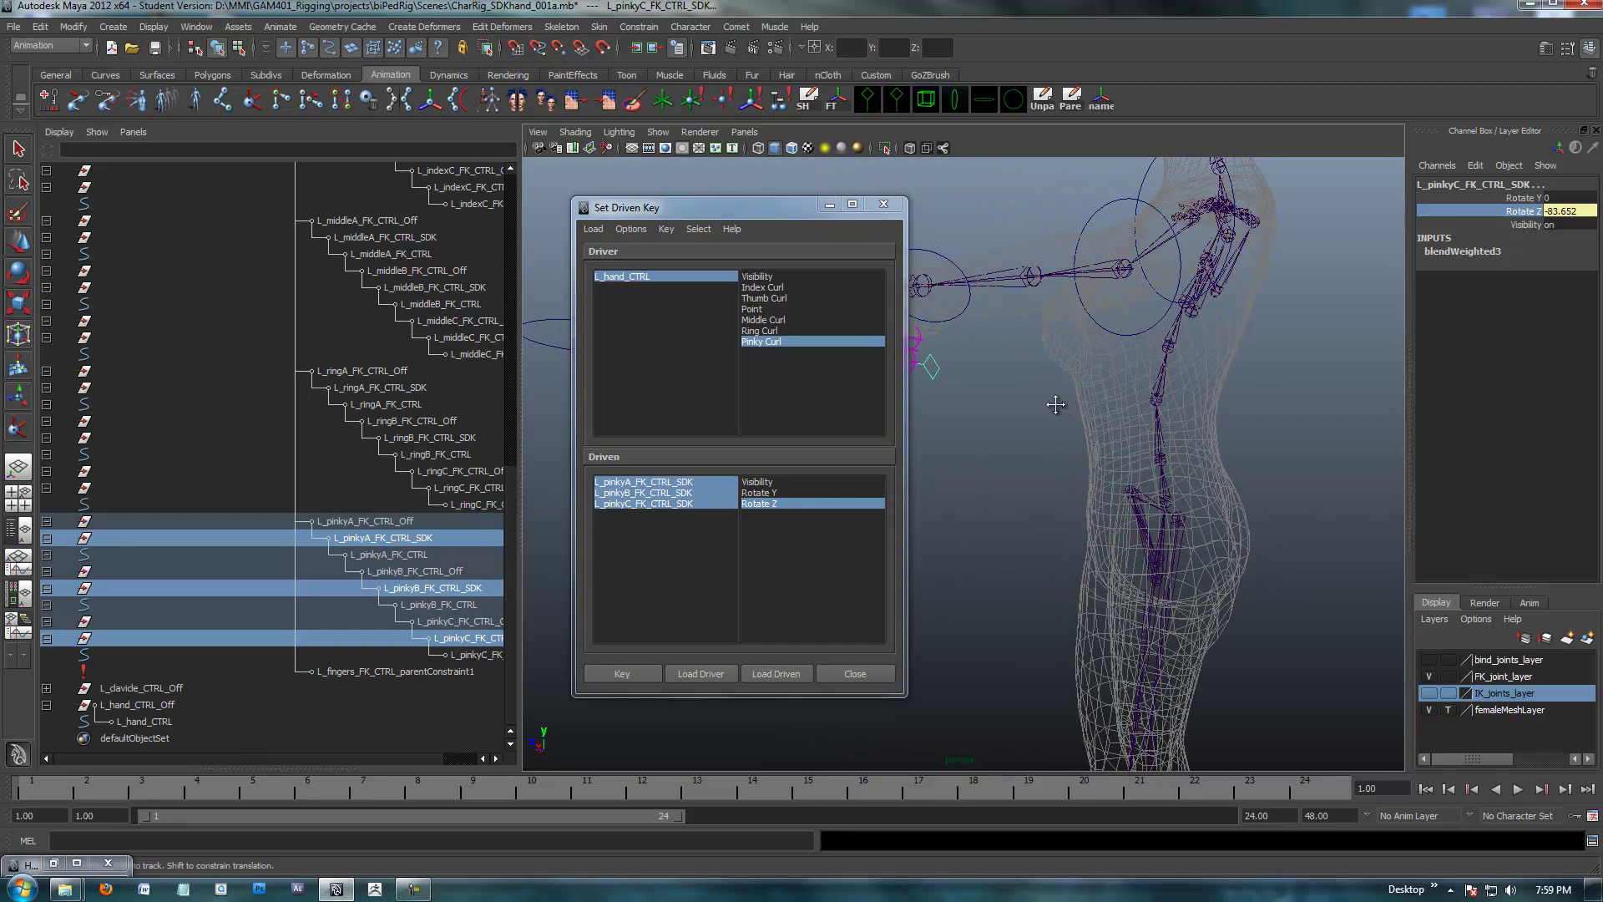
right_click_drag(1114, 323, 1205, 402, "alt")
left_click_drag(1206, 403, 1237, 388, "alt")
double_click(1568, 211)
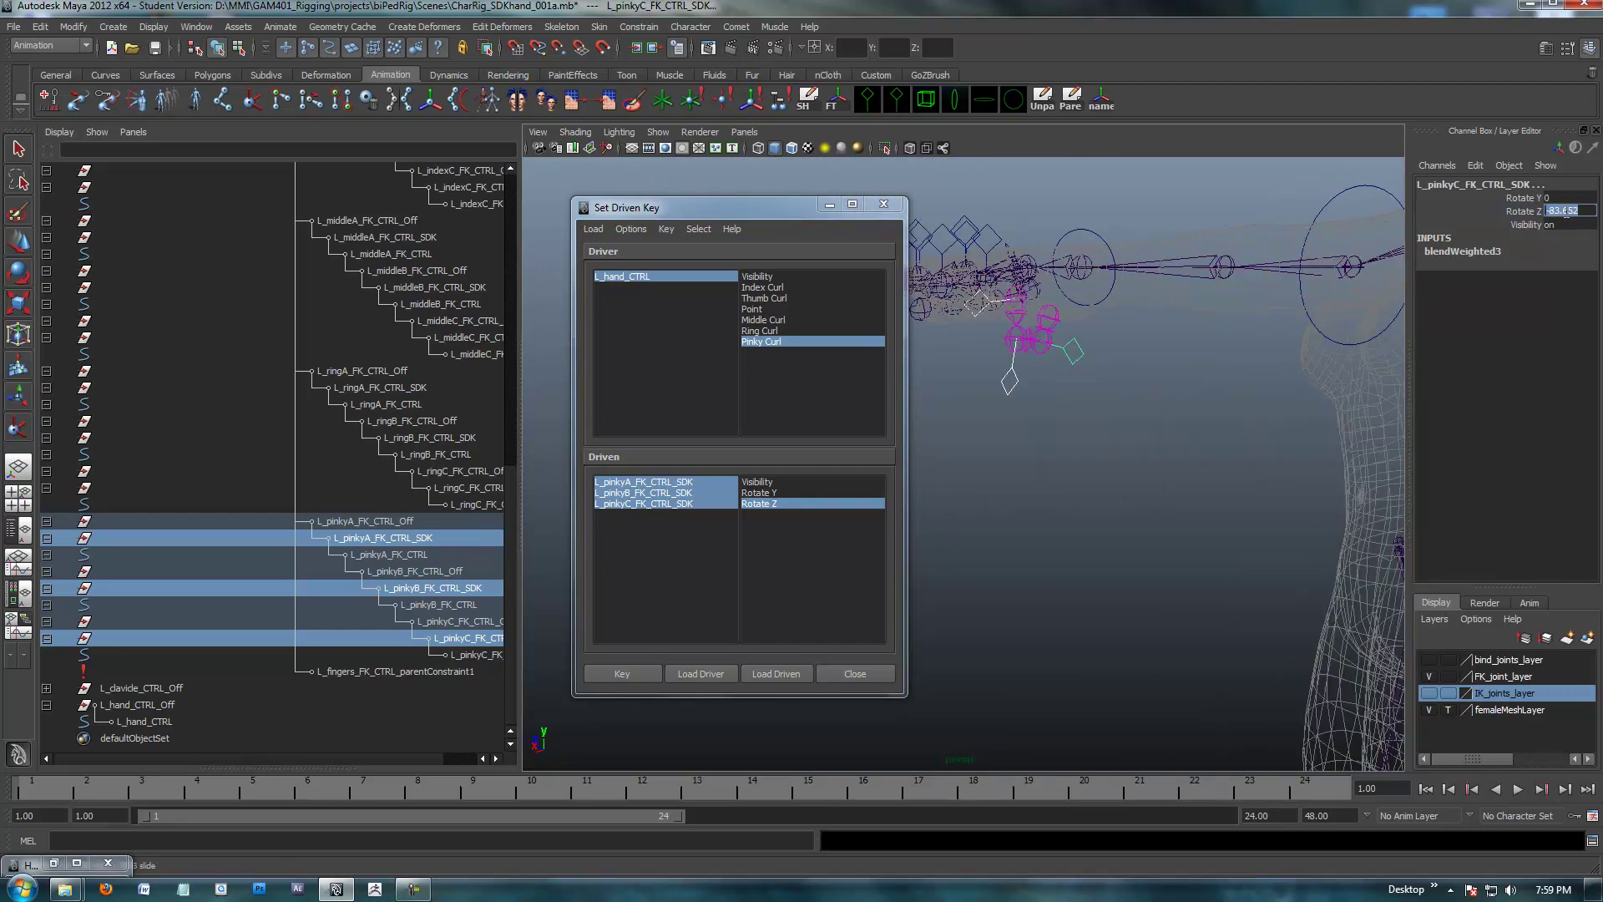
type("-86")
key("Return")
left_click(627, 671)
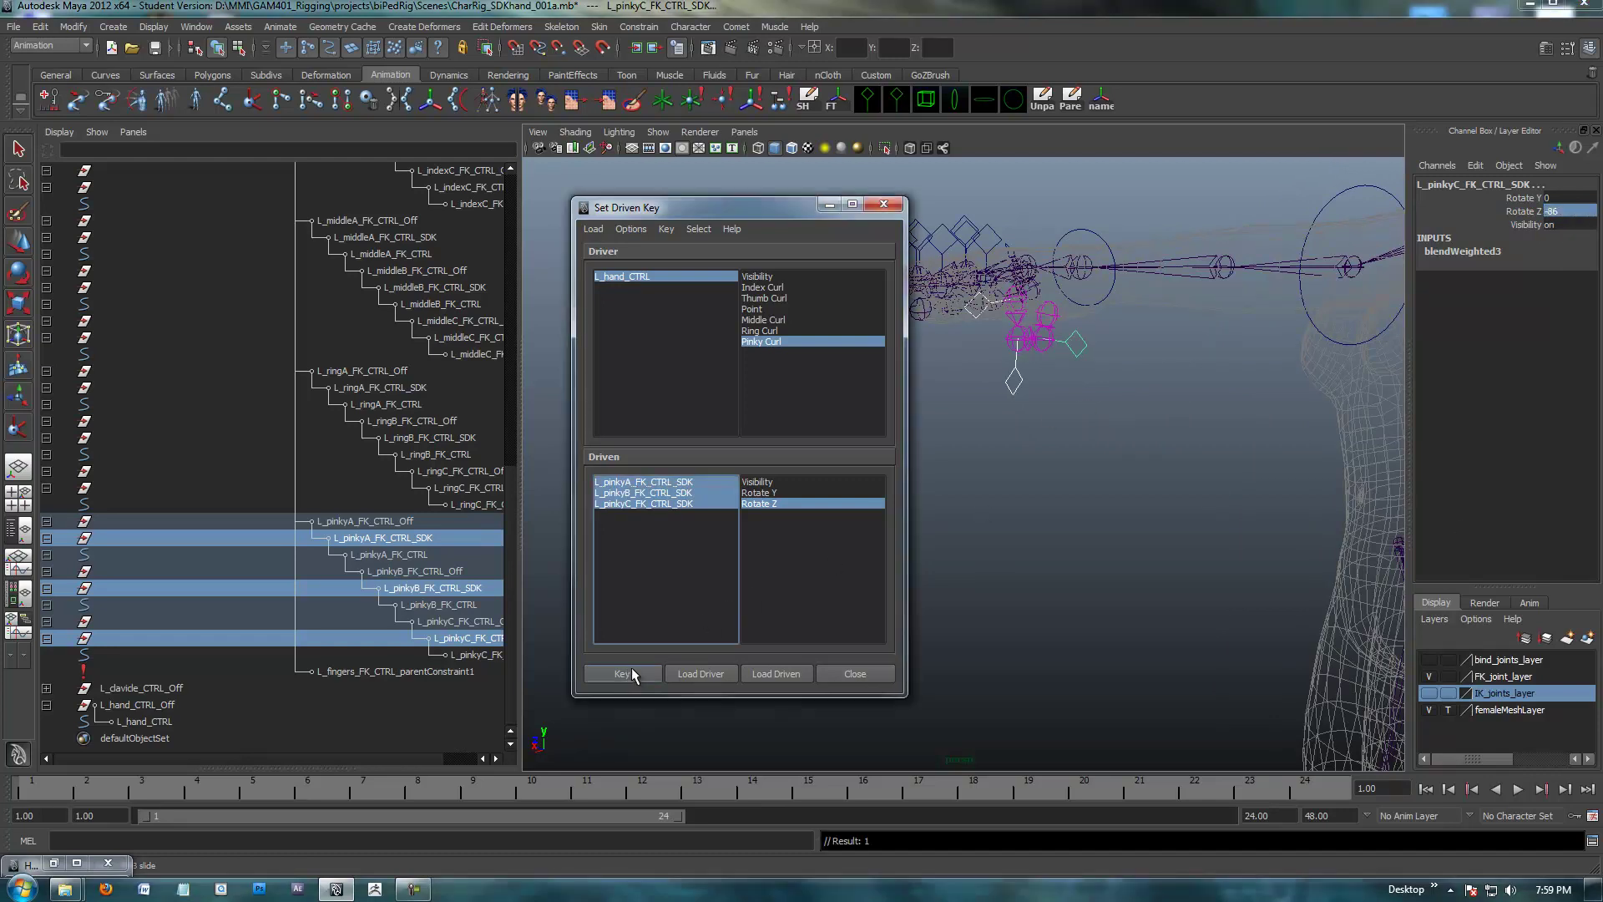
- Set Pinky Curl to -10 on L_hand_CTRL
left_click_drag(1069, 483, 984, 445, "alt")
left_click(956, 416)
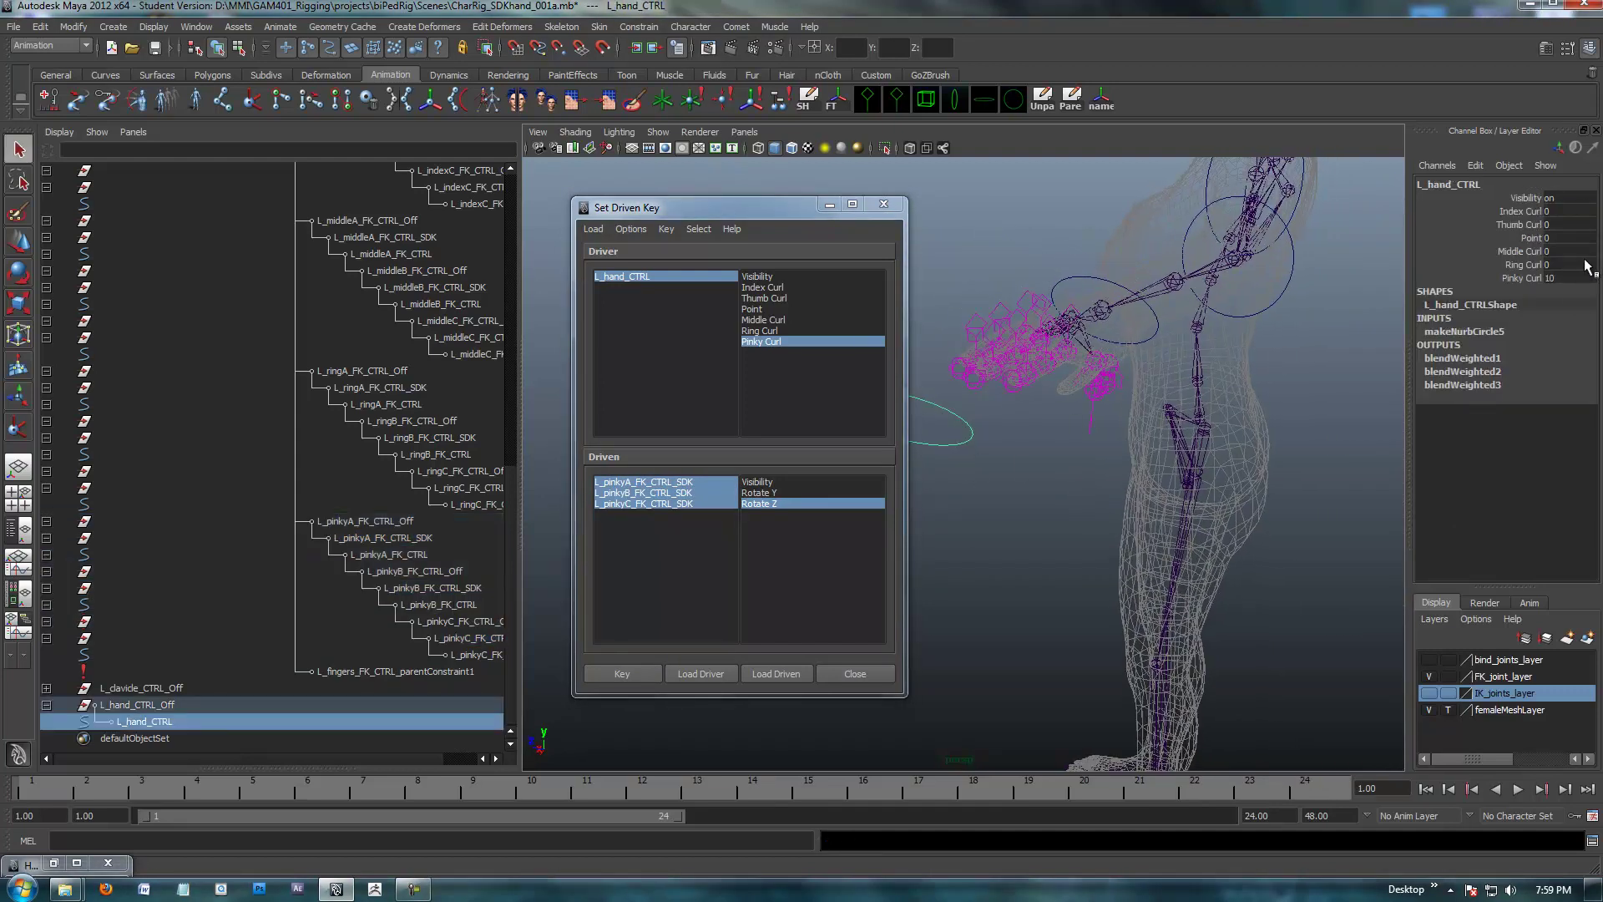
left_click(1525, 276)
middle_click_drag(1325, 367, 932, 377)
left_click_drag(1037, 429, 1092, 431, "alt")
- Set Rotate Z of L_pinkyA_FK_CTRL_SDK to 40 and set a driven key for it
left_click(690, 483)
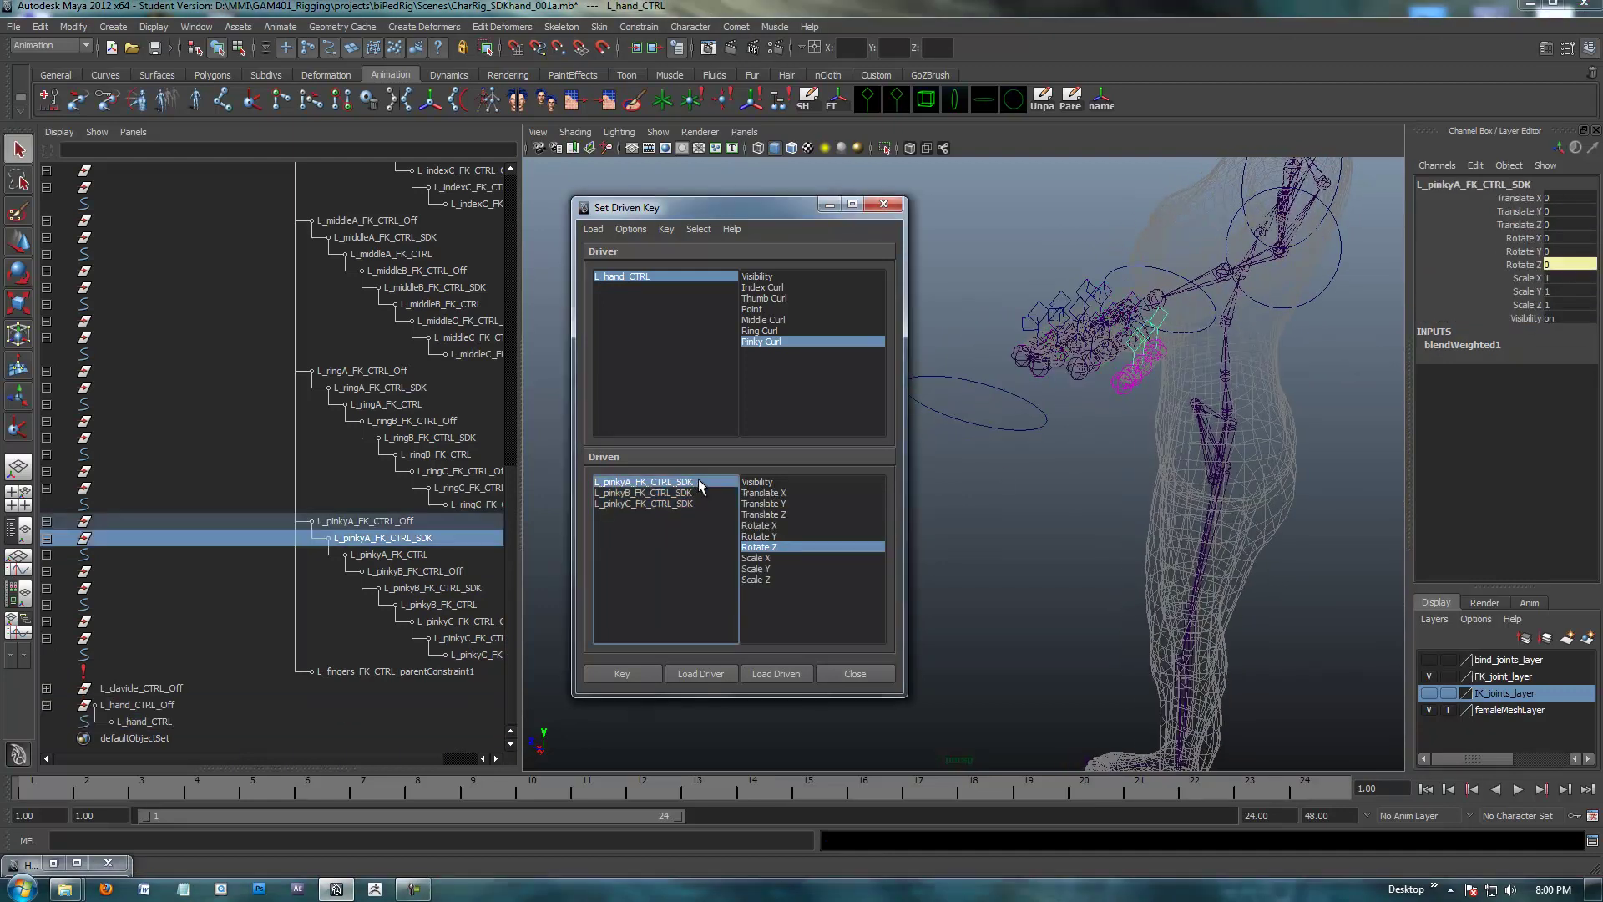
left_click(1531, 267)
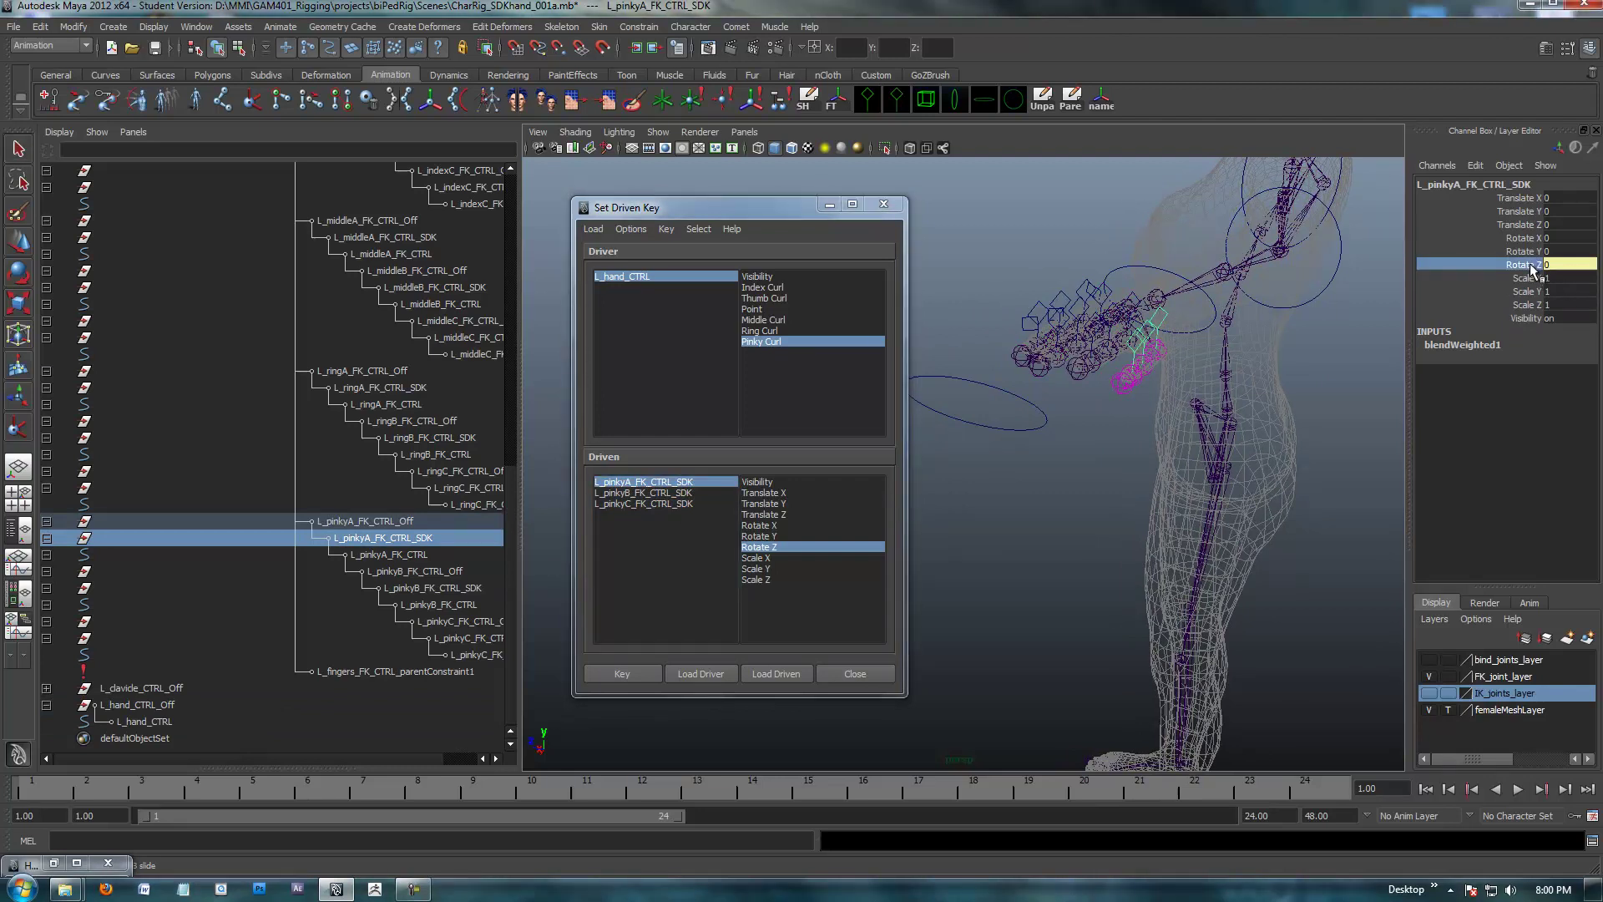
middle_click_drag(1329, 361, 1353, 358)
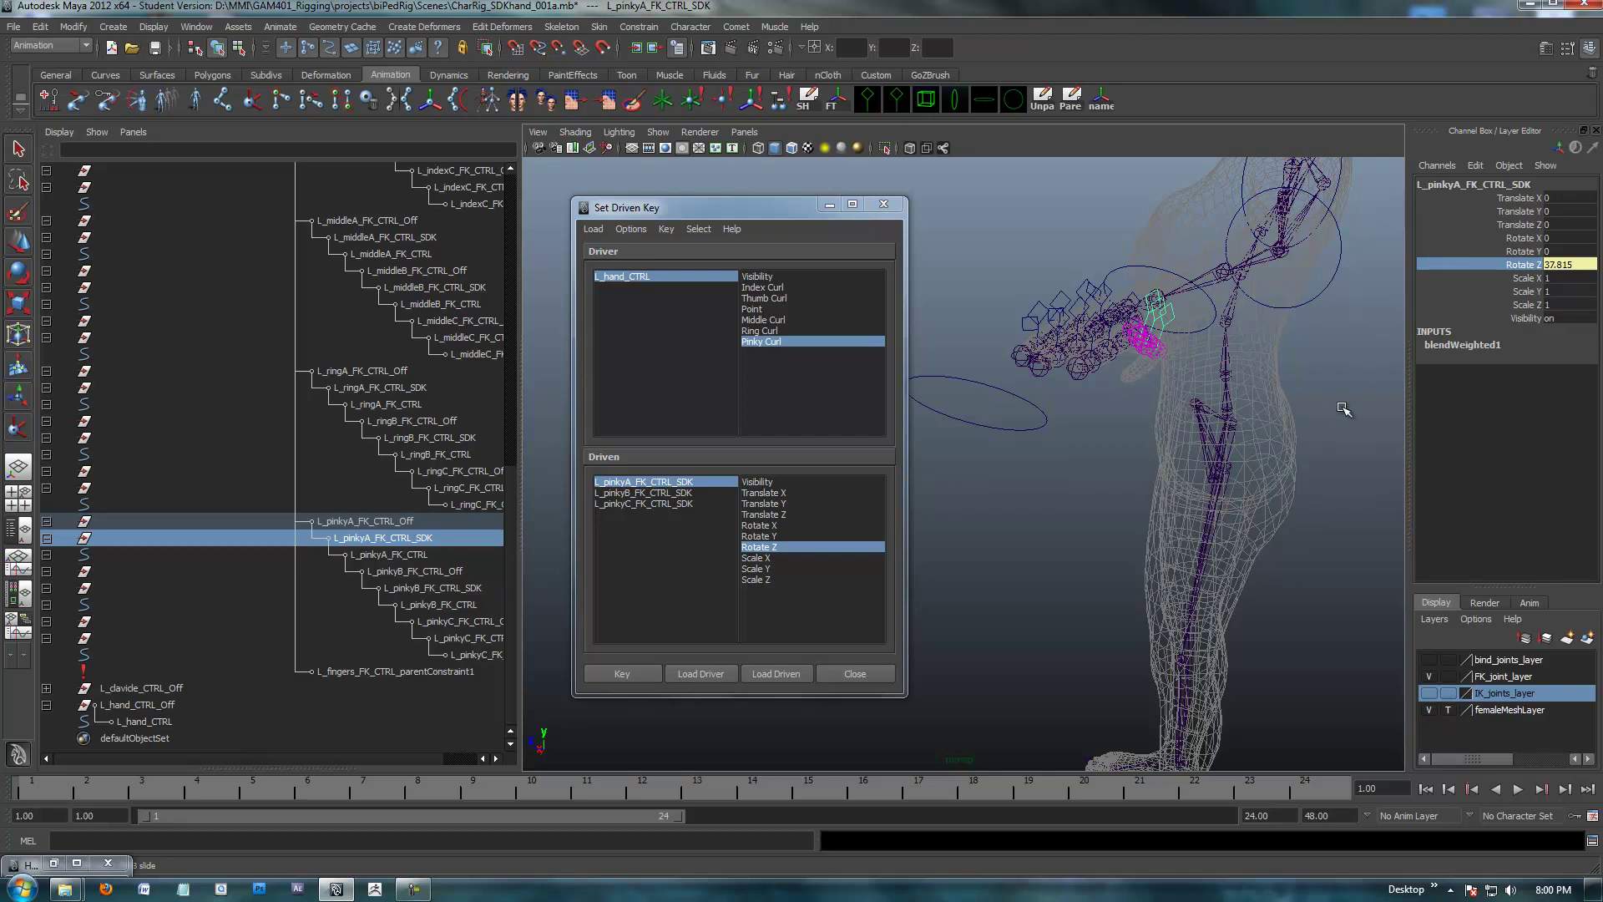
middle_click_drag(1332, 388, 1335, 387)
left_click_drag(1063, 501, 1113, 459, "alt")
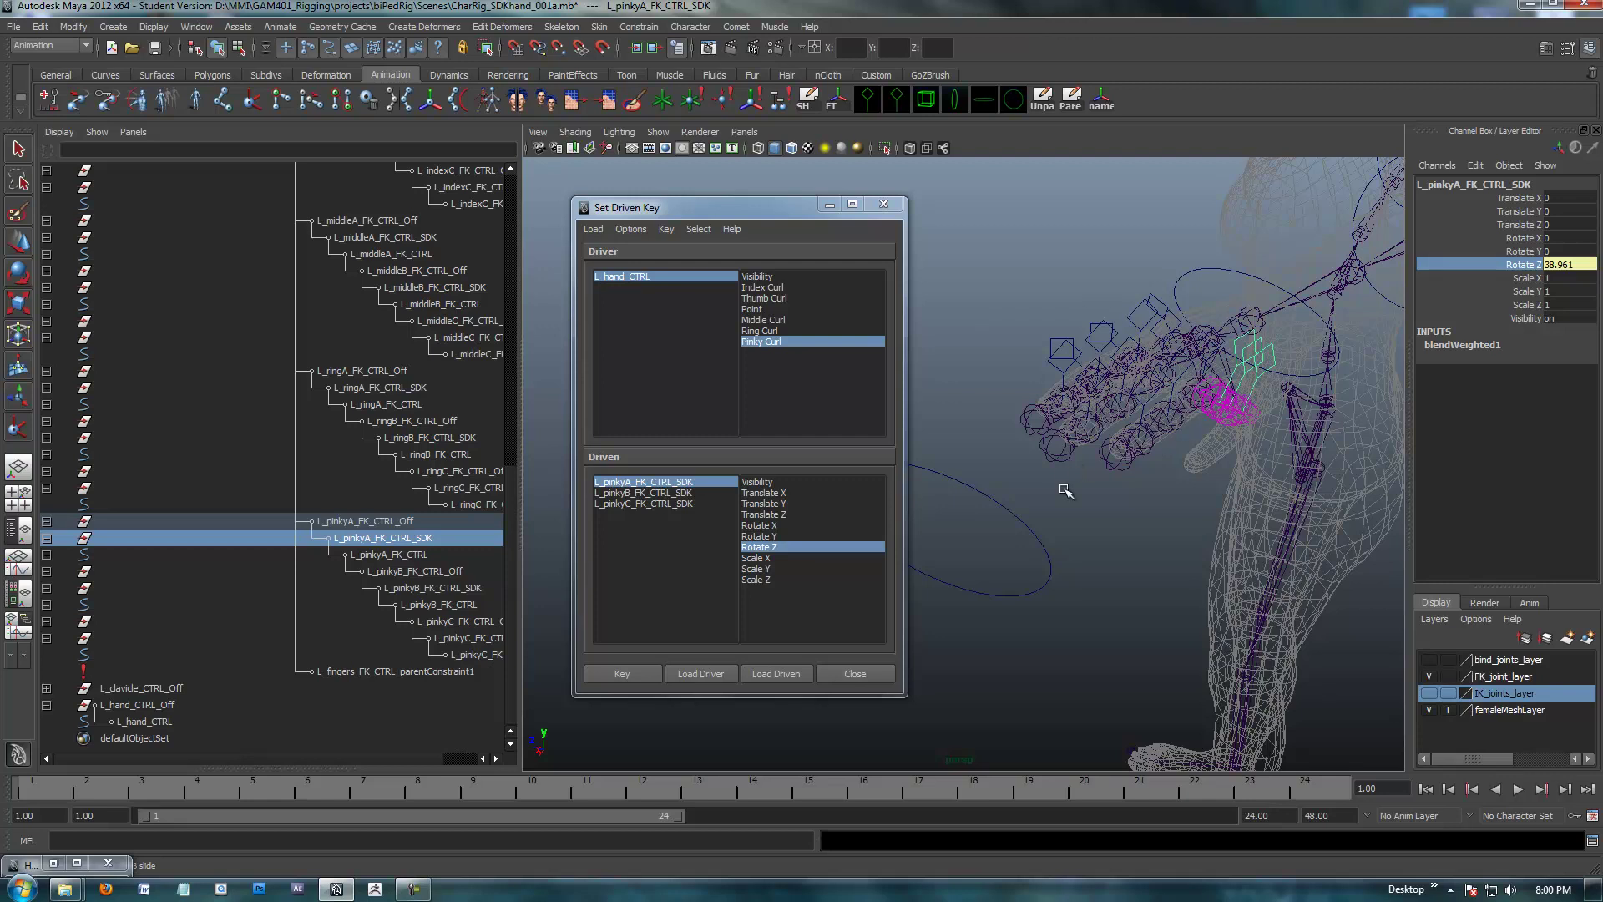
left_click_drag(1132, 531, 1120, 390, "alt")
left_click_drag(1152, 533, 1135, 545, "alt")
double_click(1563, 264)
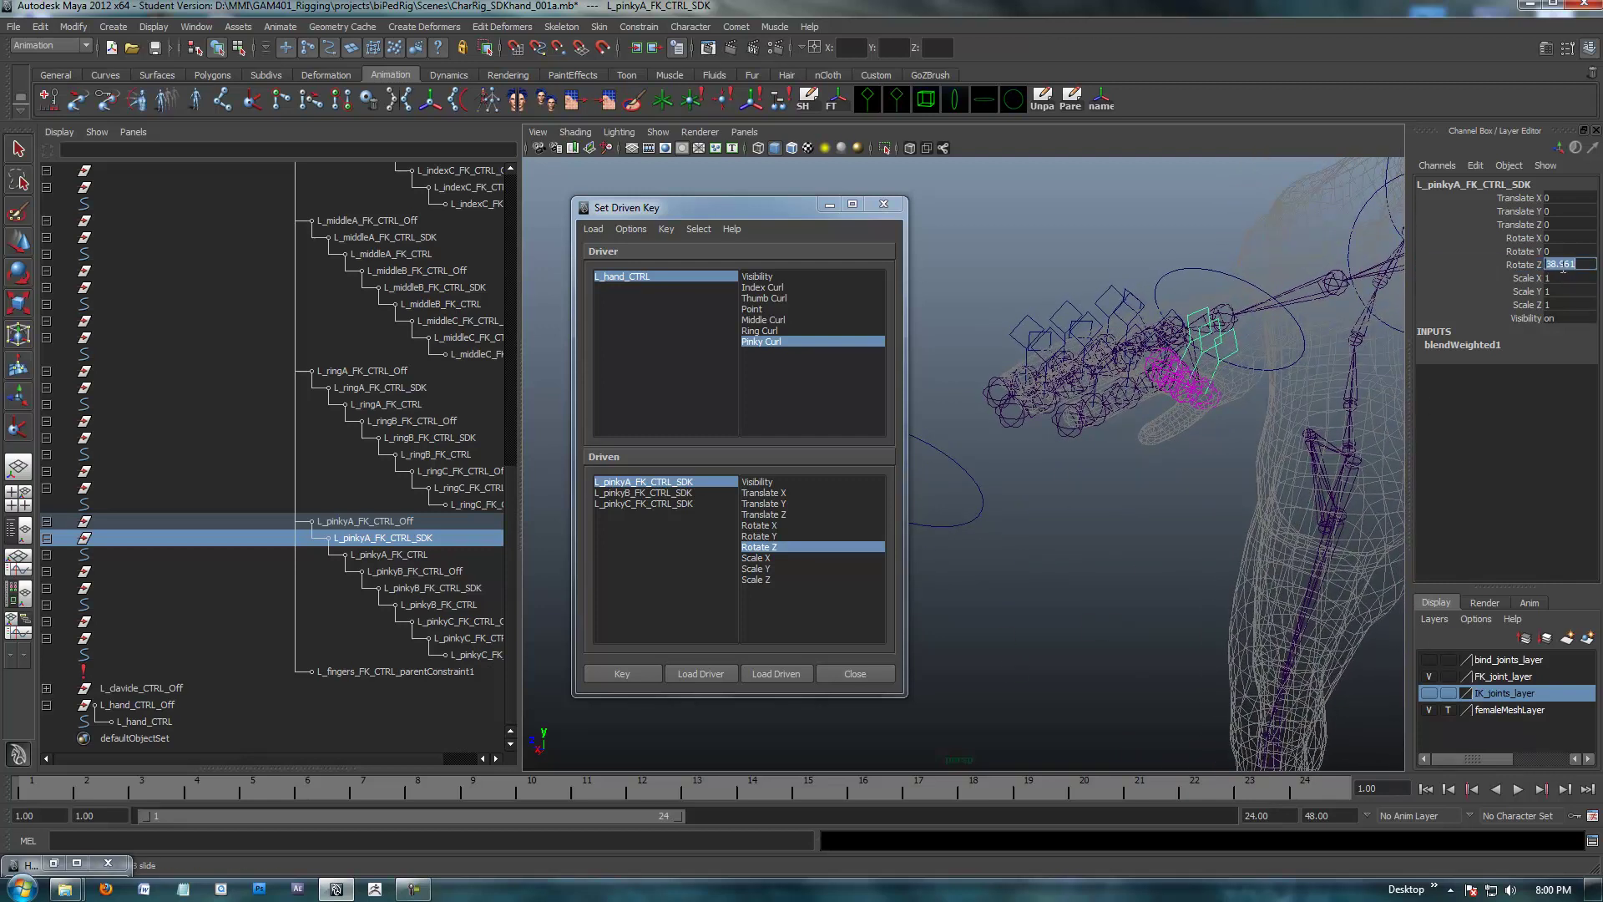
type("40")
key("Return")
left_click(618, 673)
- Test the pinky finger by varying Pinky Curl on L_hand_CTRL, and reset Pinky Curl to 0
left_click_drag(1080, 558, 1141, 530, "alt")
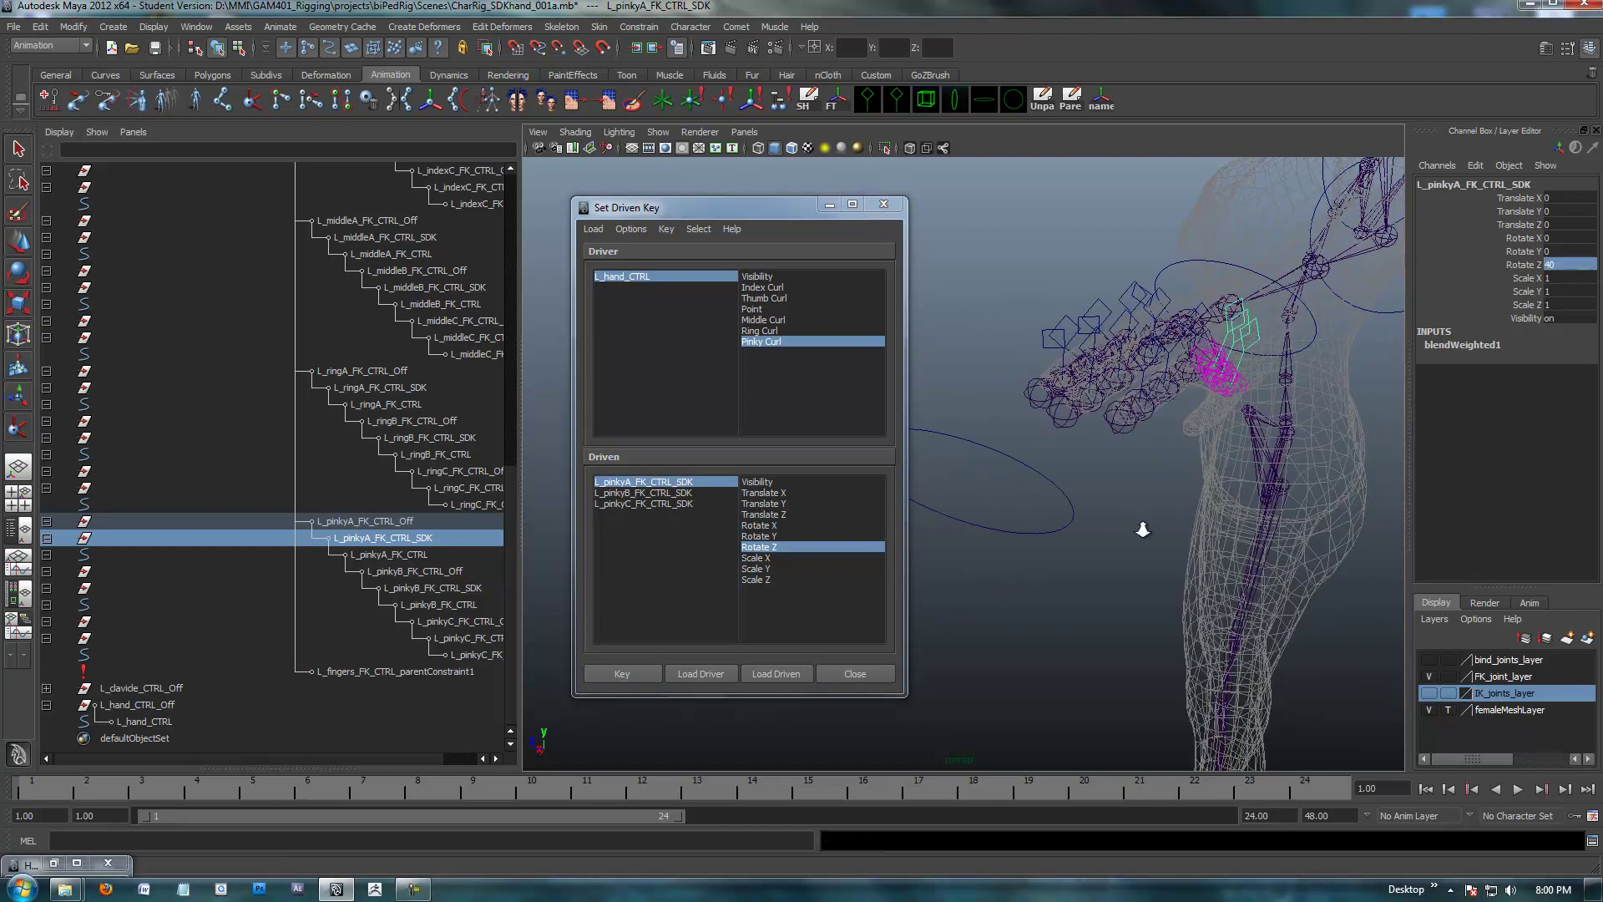
right_click_drag(1141, 530, 977, 514, "alt")
left_click_drag(978, 488, 1152, 539)
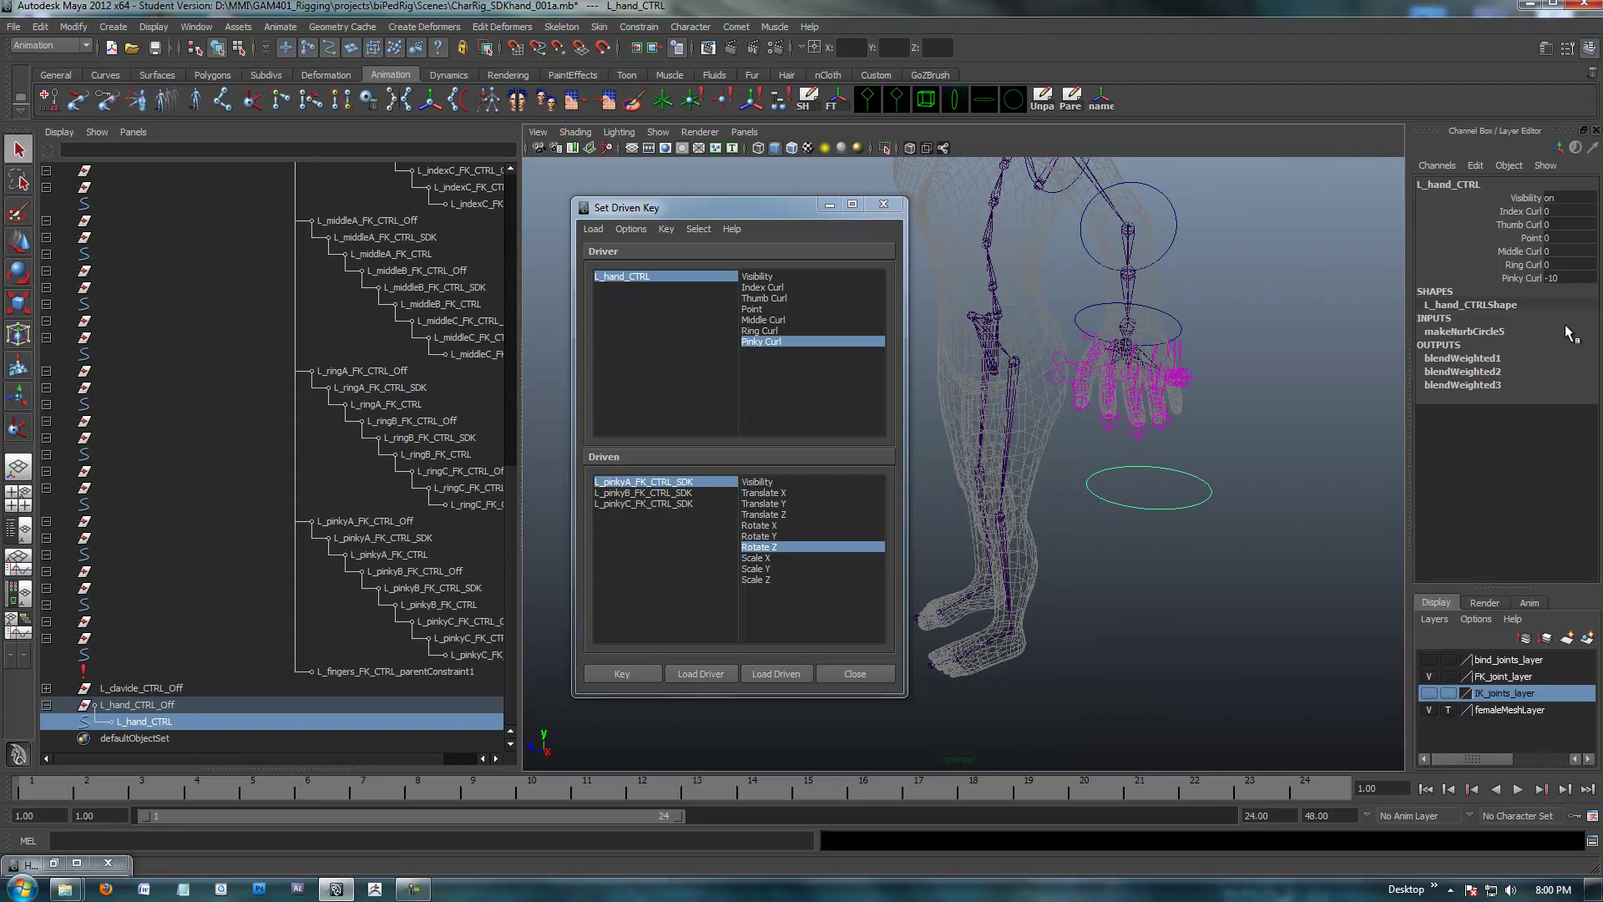
left_click(1535, 279)
middle_click_drag(1305, 287, 1570, 308)
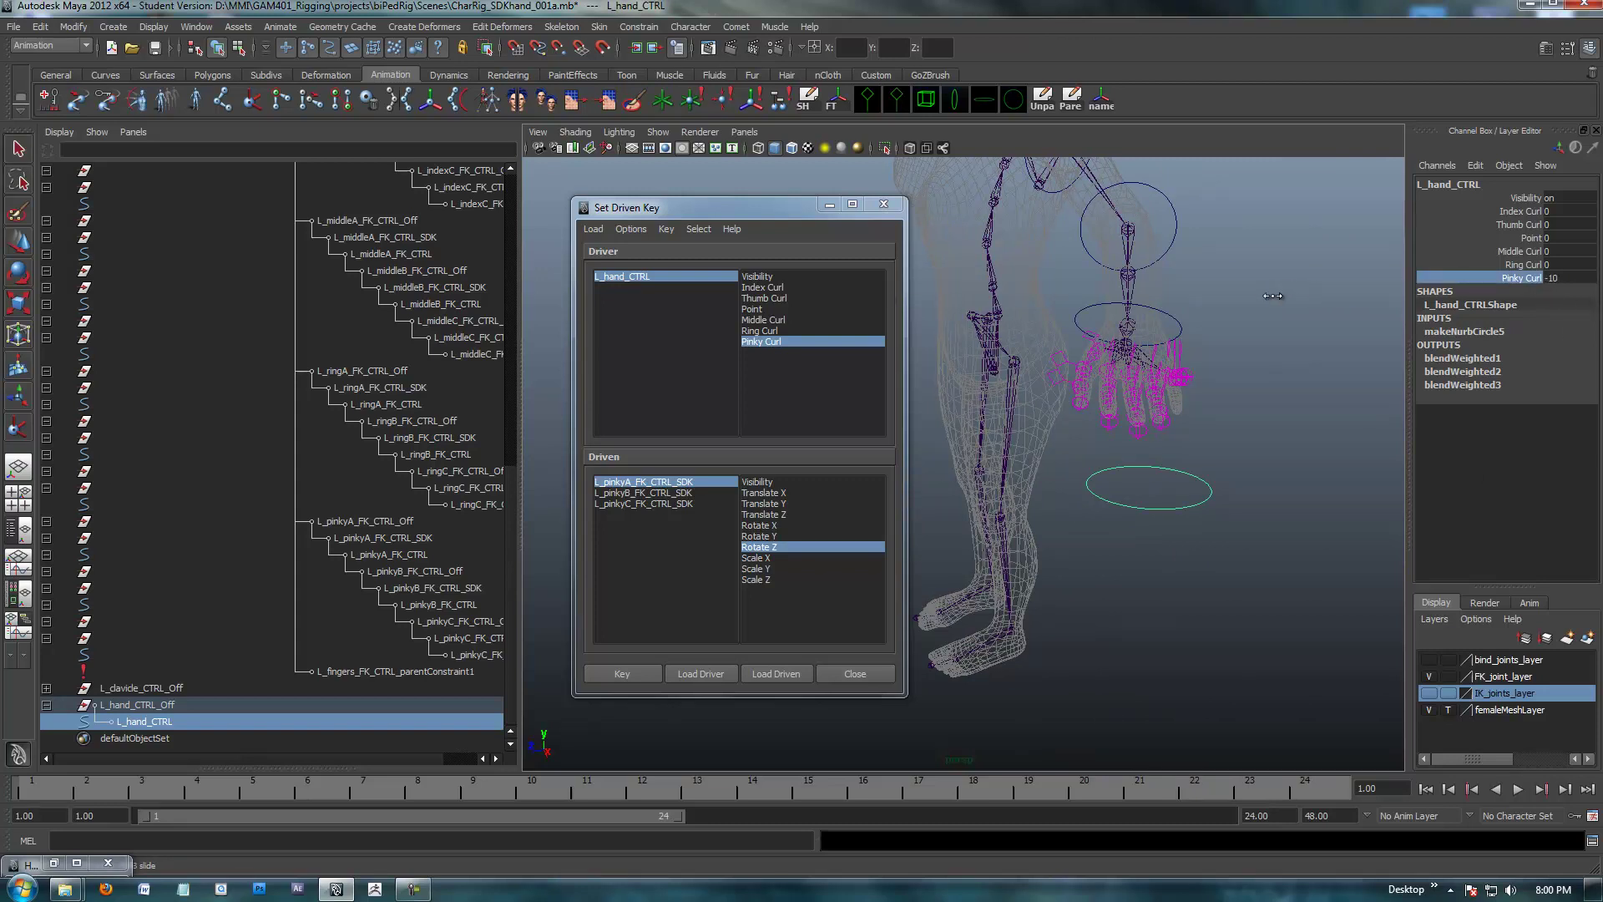
double_click(1563, 277)
type("0")
key("Return")
left_click_drag(1092, 534, 1149, 462, "alt")
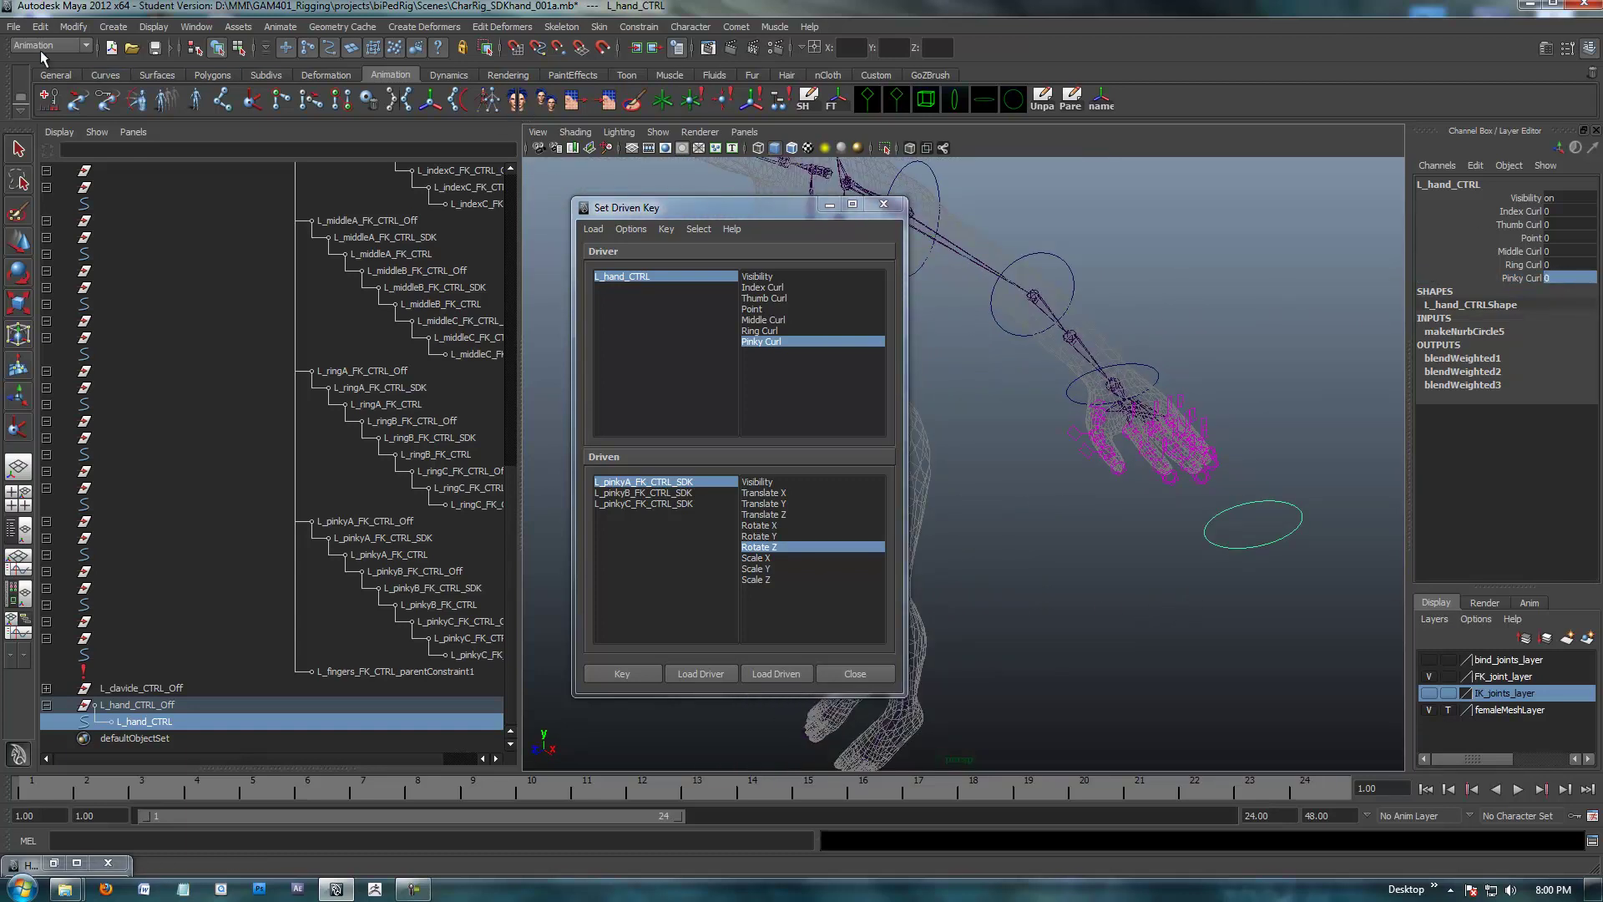
- Save the scene as a new version named CharRig_SDKhand_002.mb in the Scenes folder
left_click(13, 26)
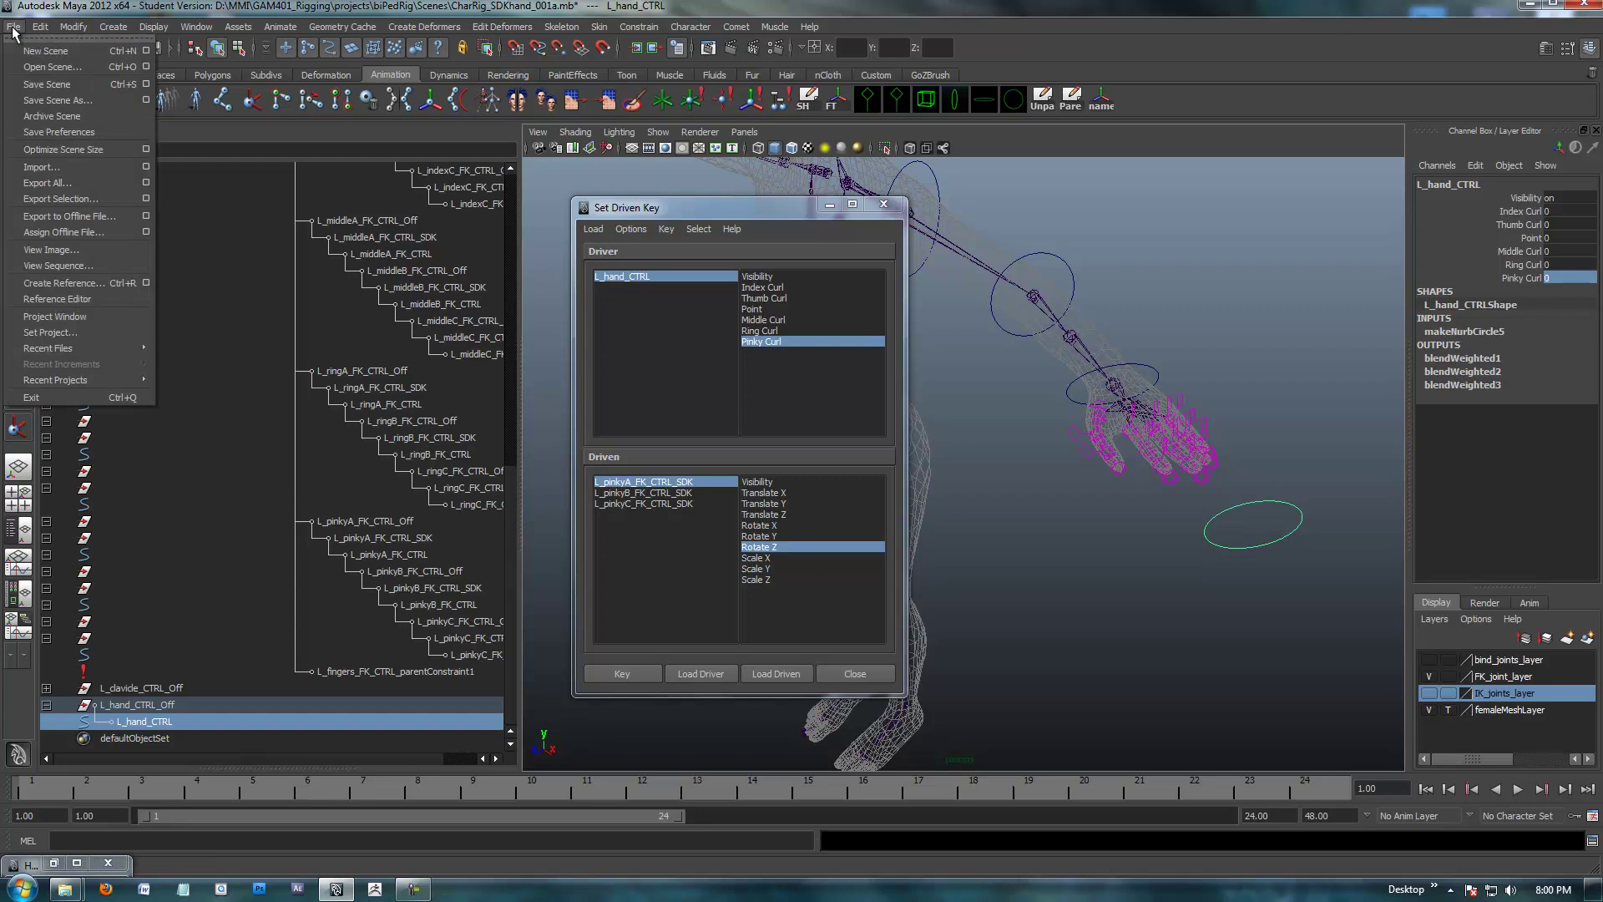
left_click(57, 100)
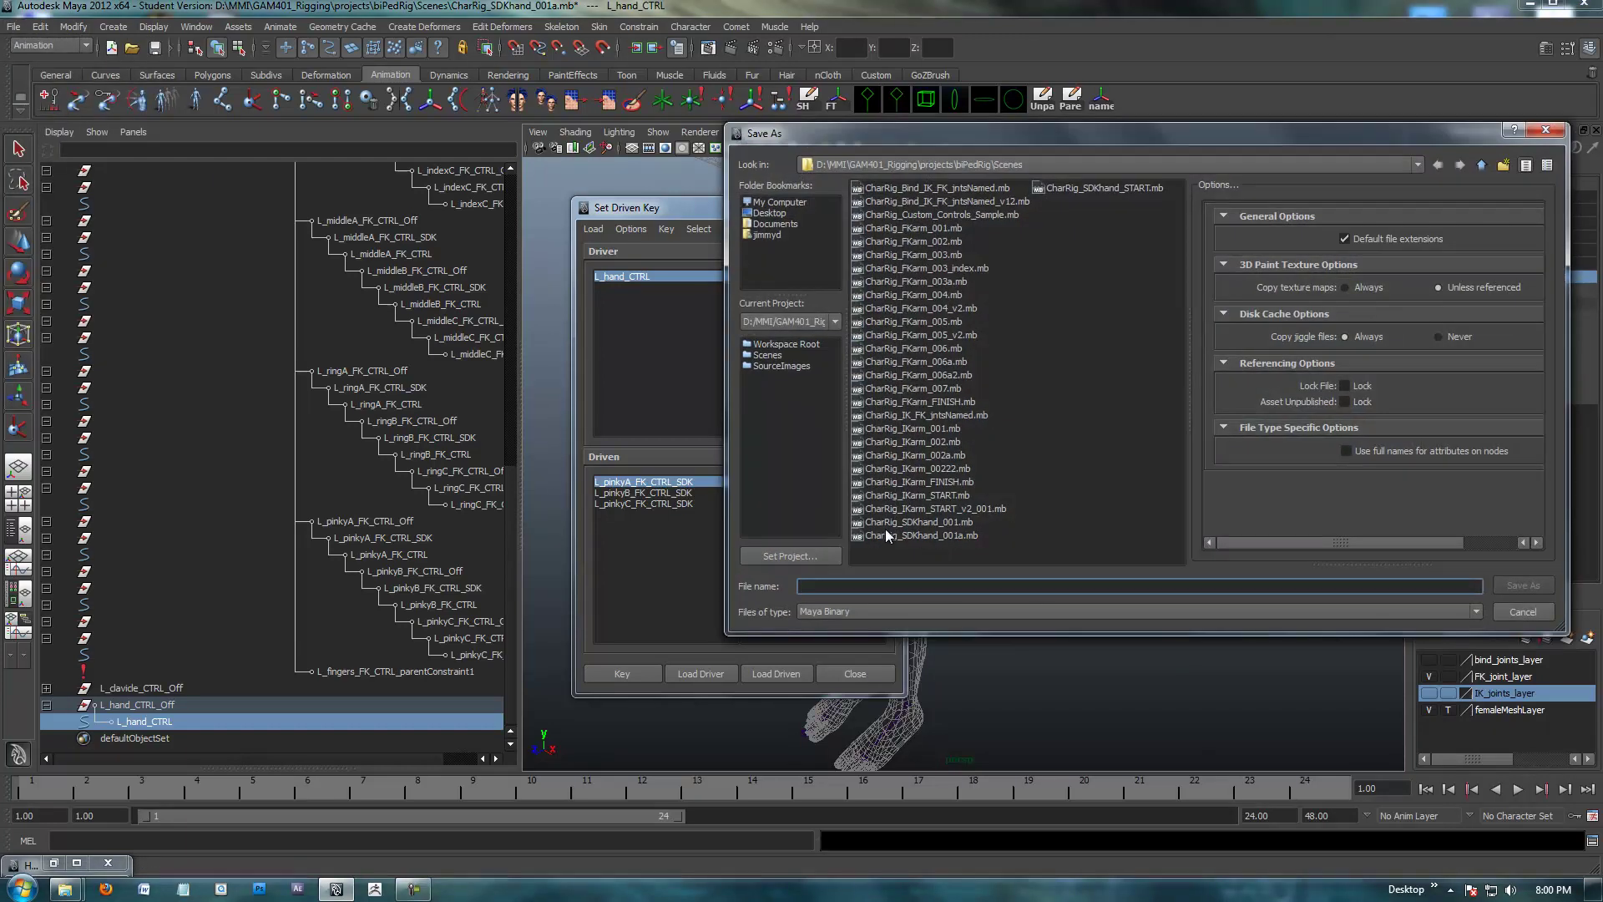
left_click(930, 534)
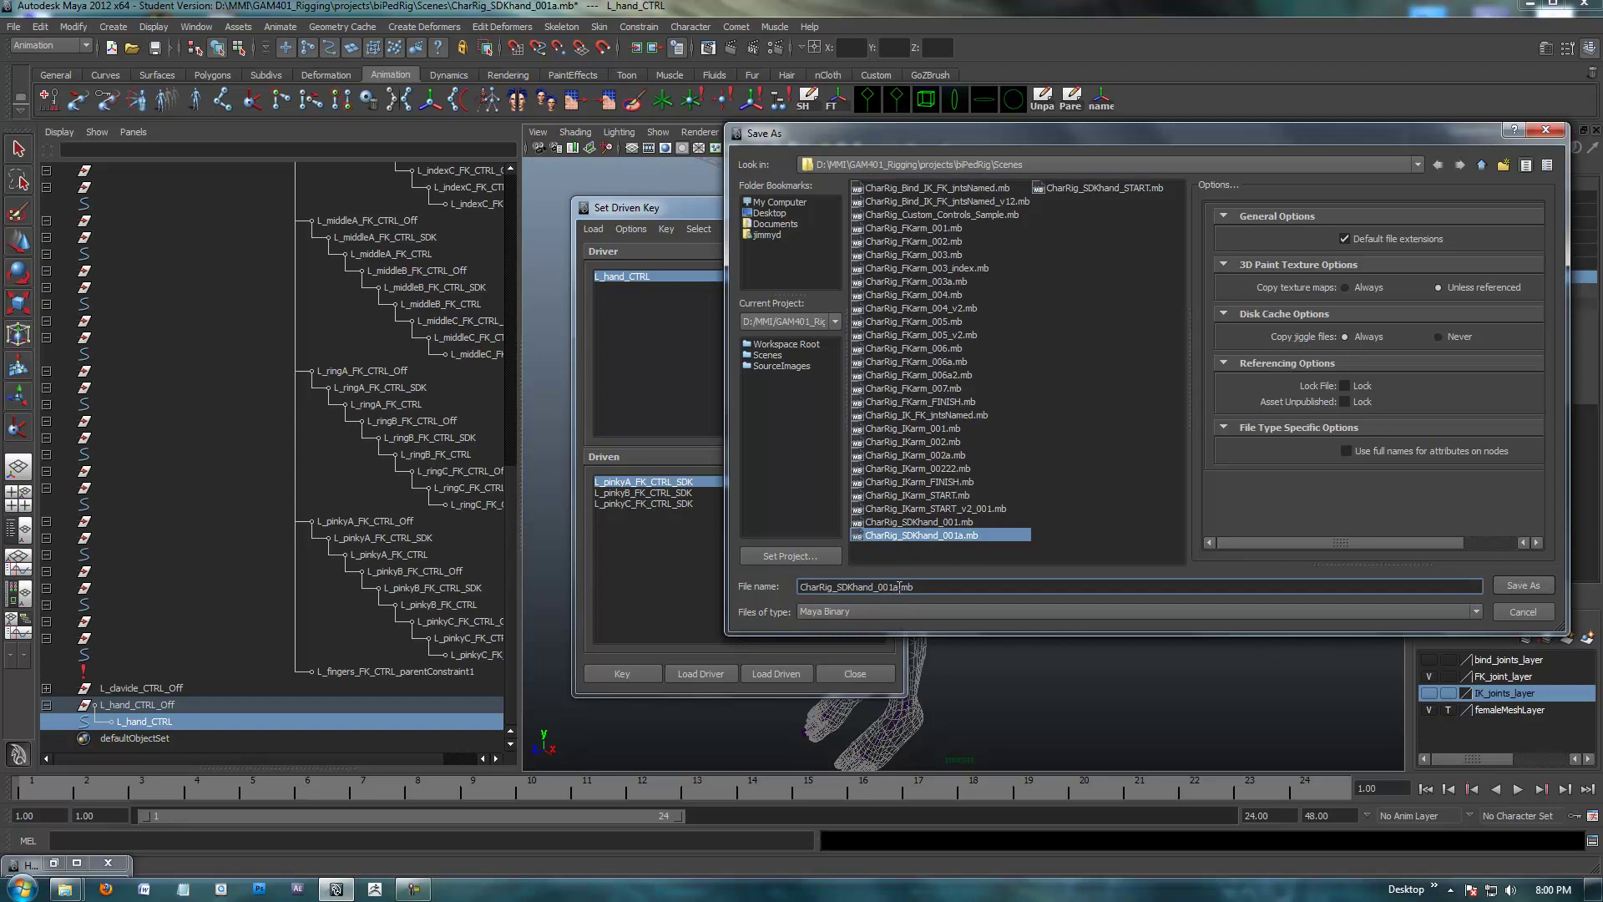
key("BackSpace")
key("BackSpace")
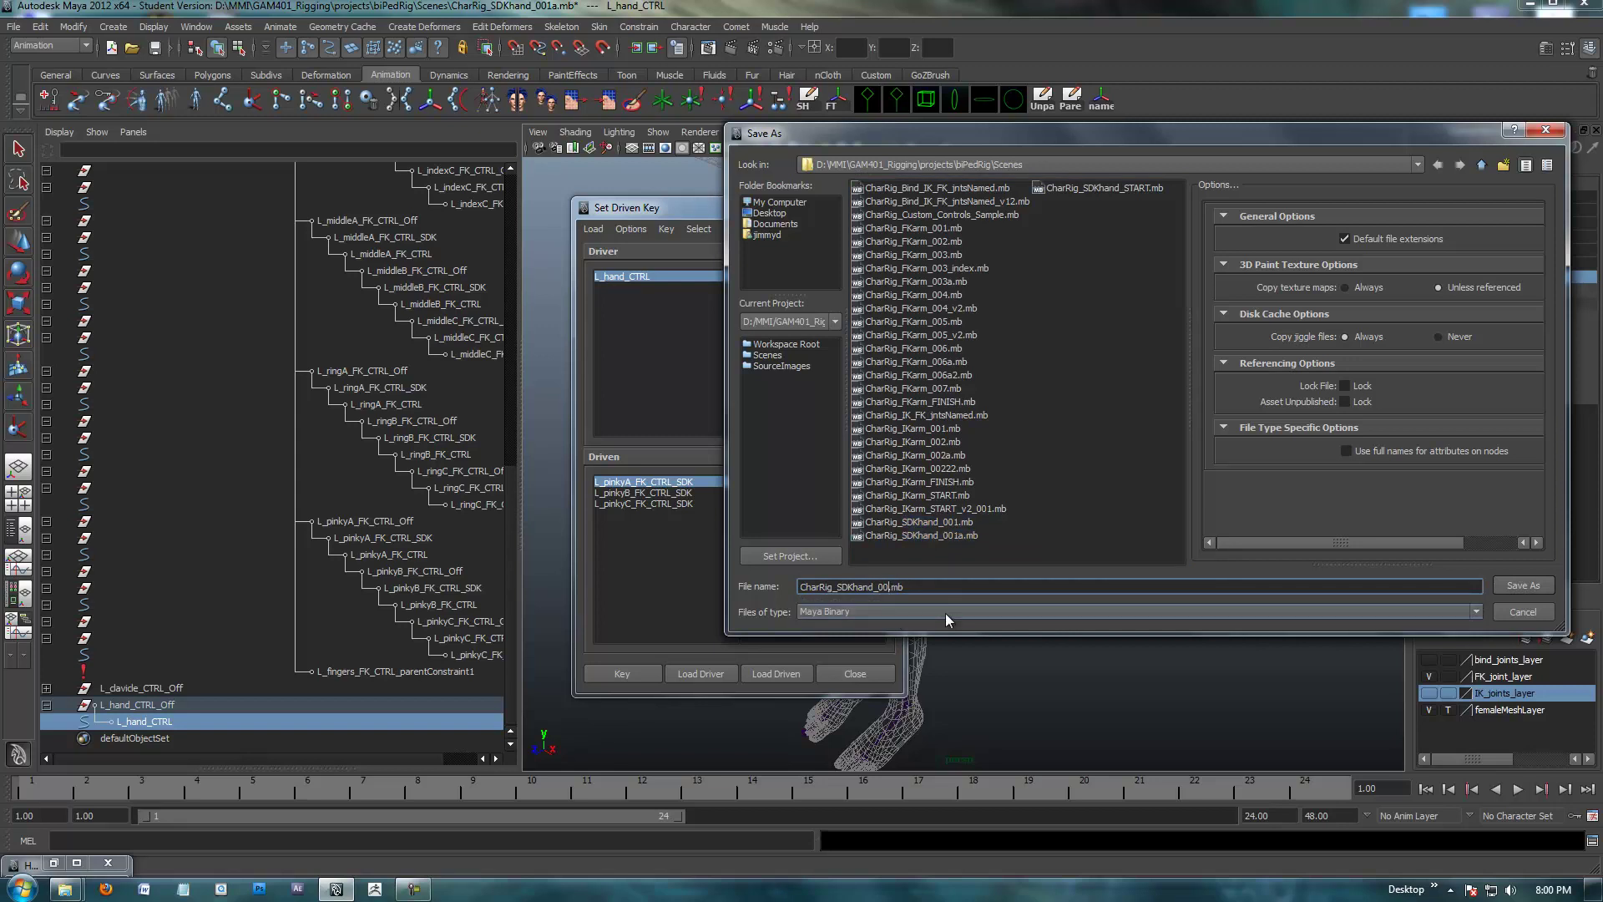
key("Return")
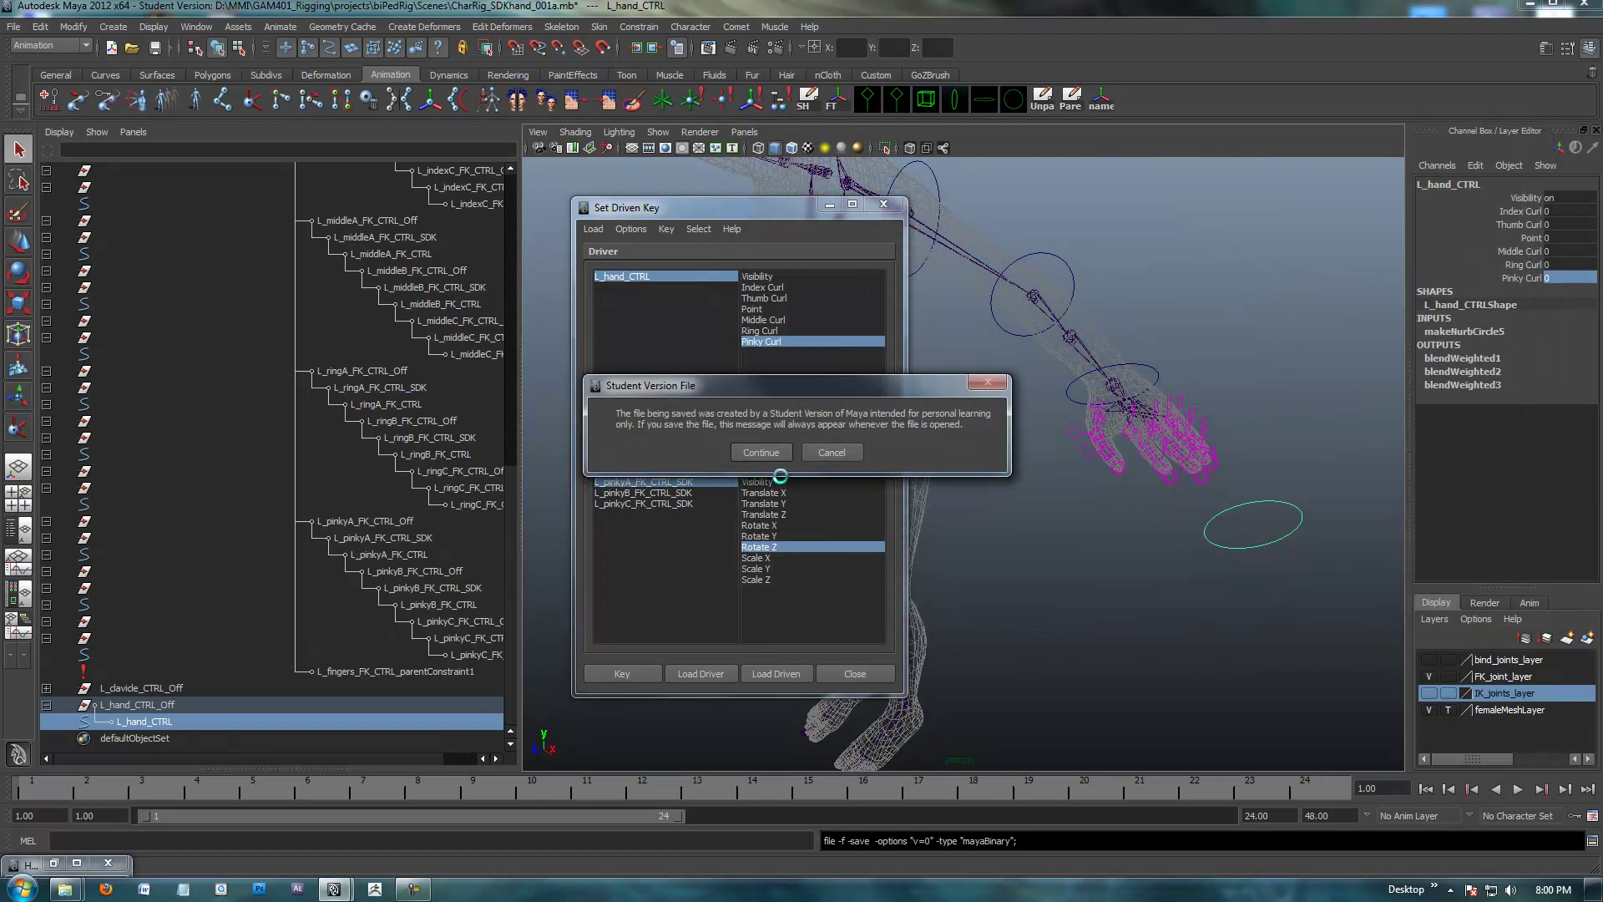
left_click(762, 453)
mouse_move(1119, 546)
left_mouse_down("alt")
mouse_move(1045, 529)
mouse_move(1038, 490)
mouse_move(1060, 465)
mouse_move(1113, 522)
left_mouse_up("alt")
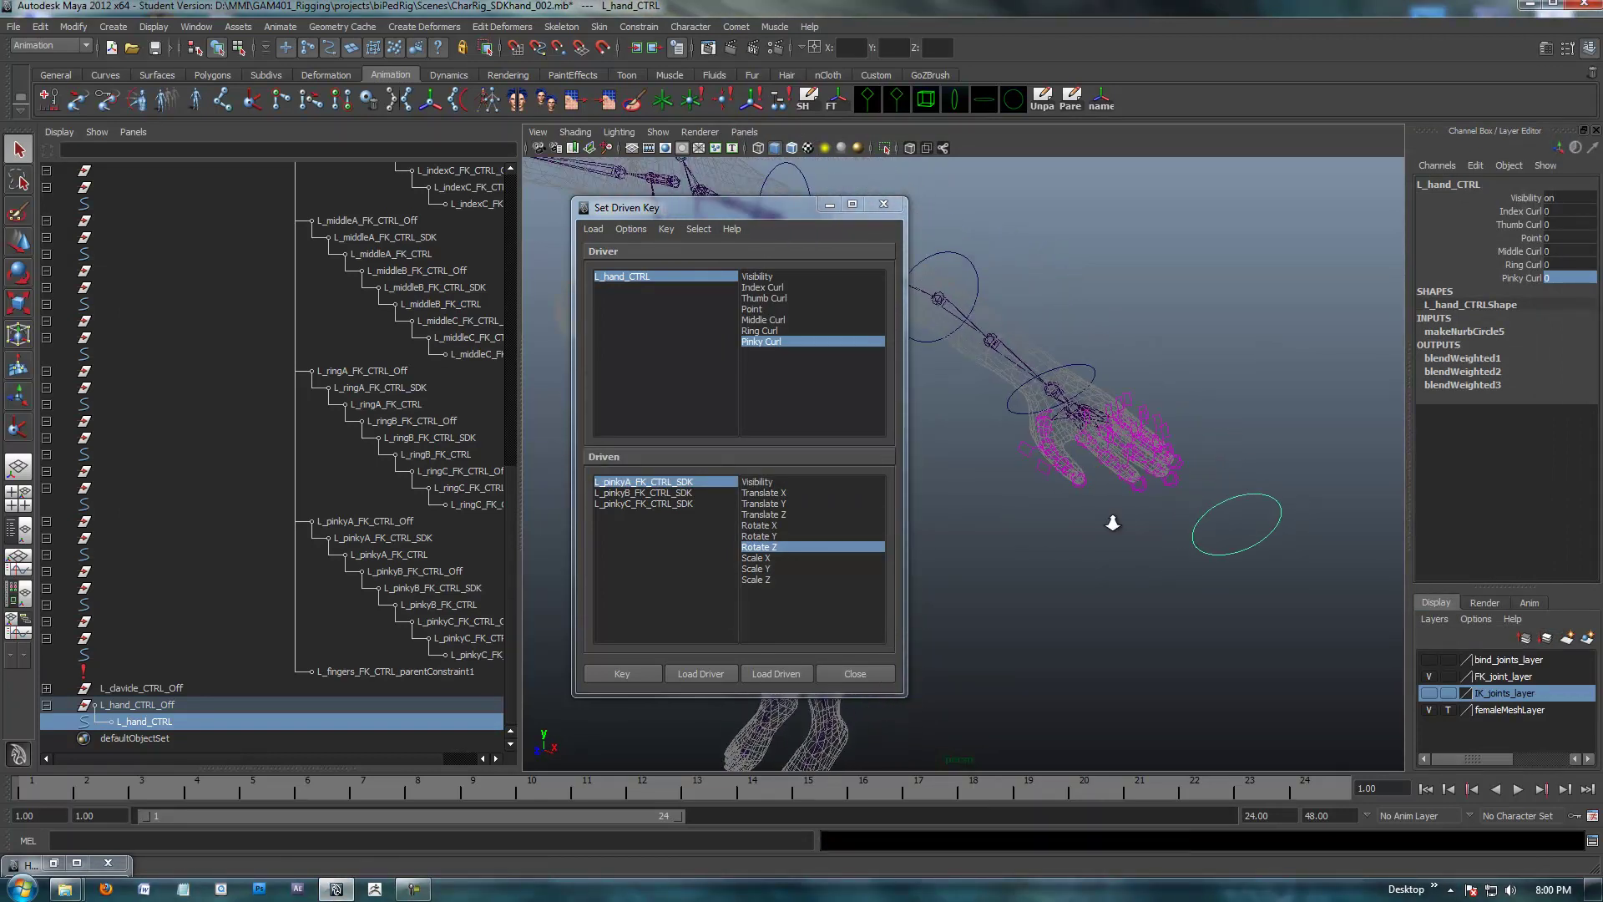
left_click(415, 889)
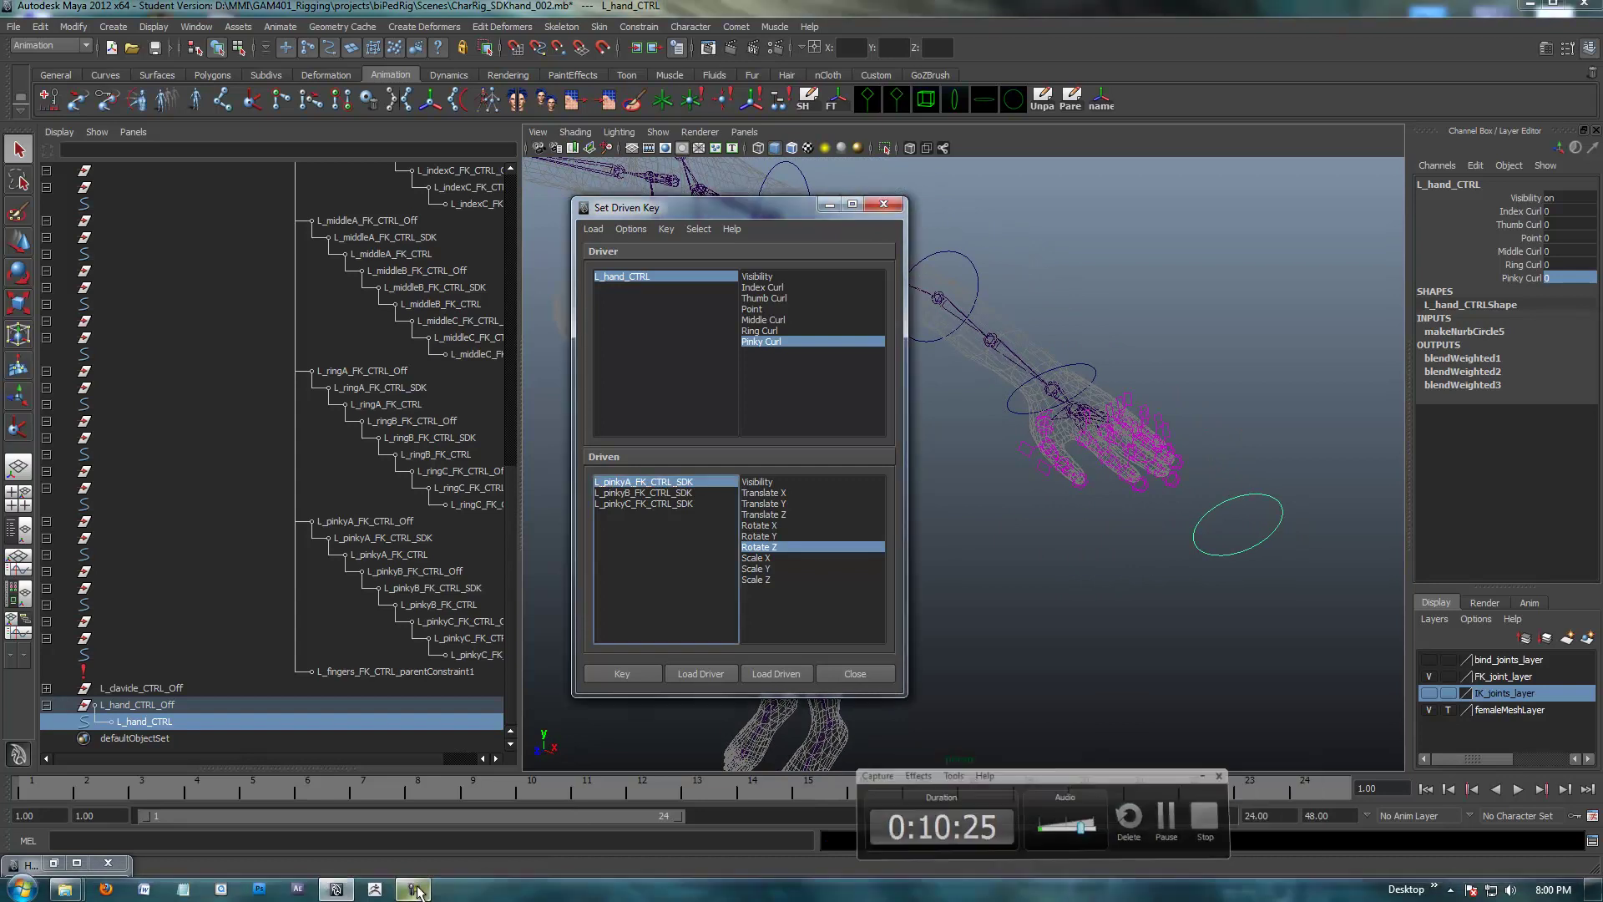
left_click(415, 889)
left_click_drag(1136, 534, 1057, 470, "alt")
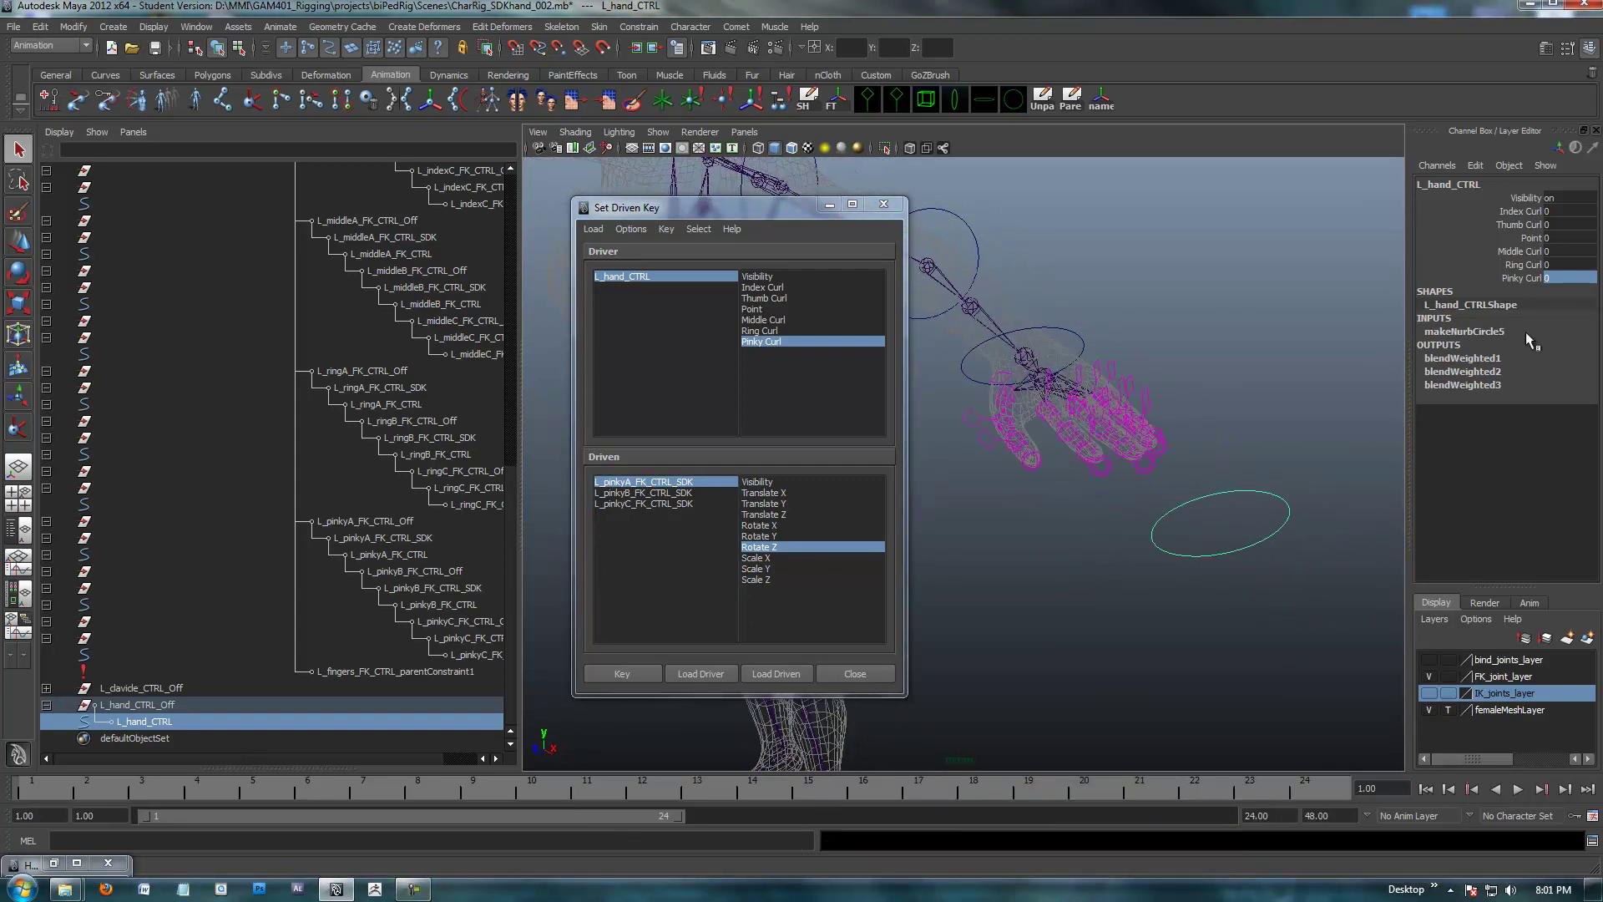
- Test the Point attribute on L_hand_CTRL by varying it, and reset it to 0
left_click(1534, 238)
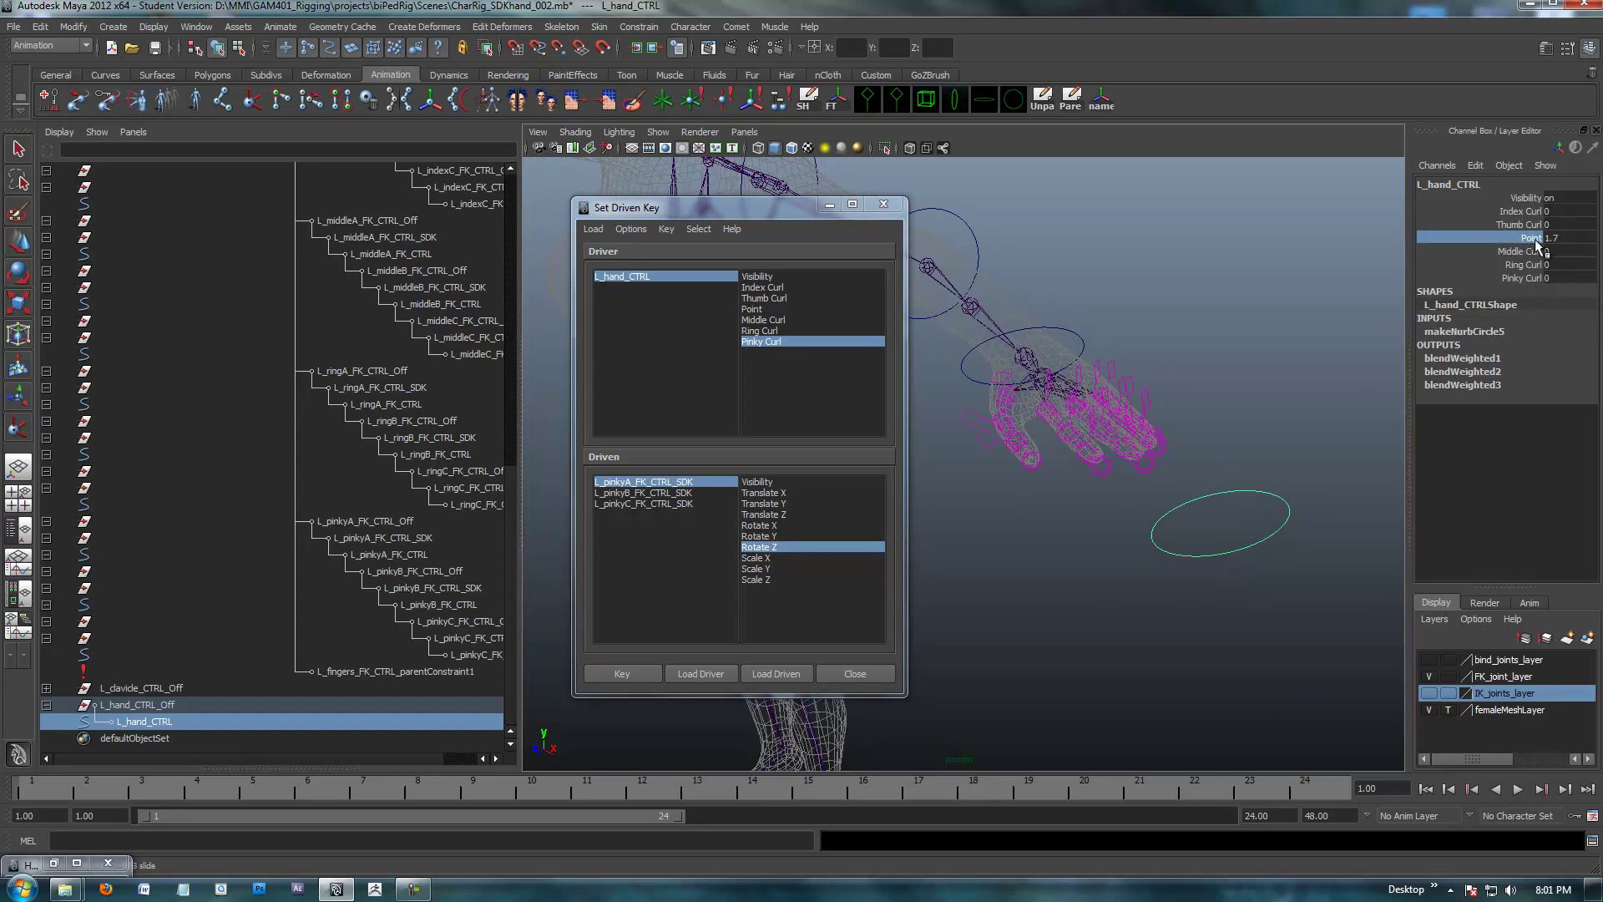
left_click(1562, 239)
type("0")
key("Return")
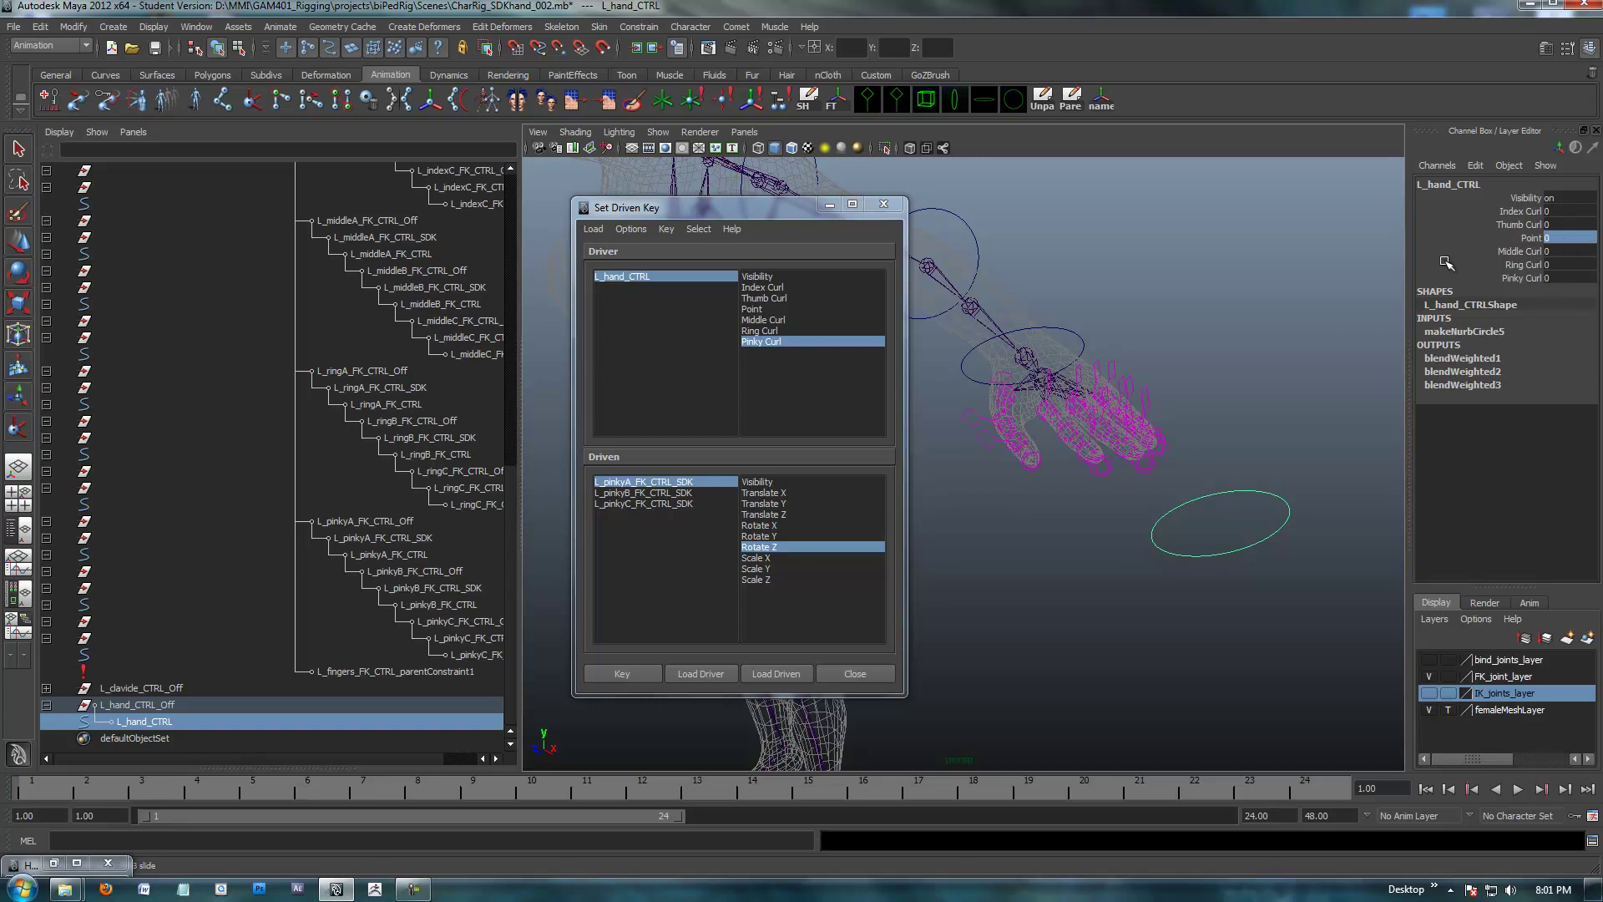
- Select all left finger and thumb FK controls, go up to their SDK parent groups, and load those groups as driven objects
left_click_drag(1215, 341, 1087, 288, "alt")
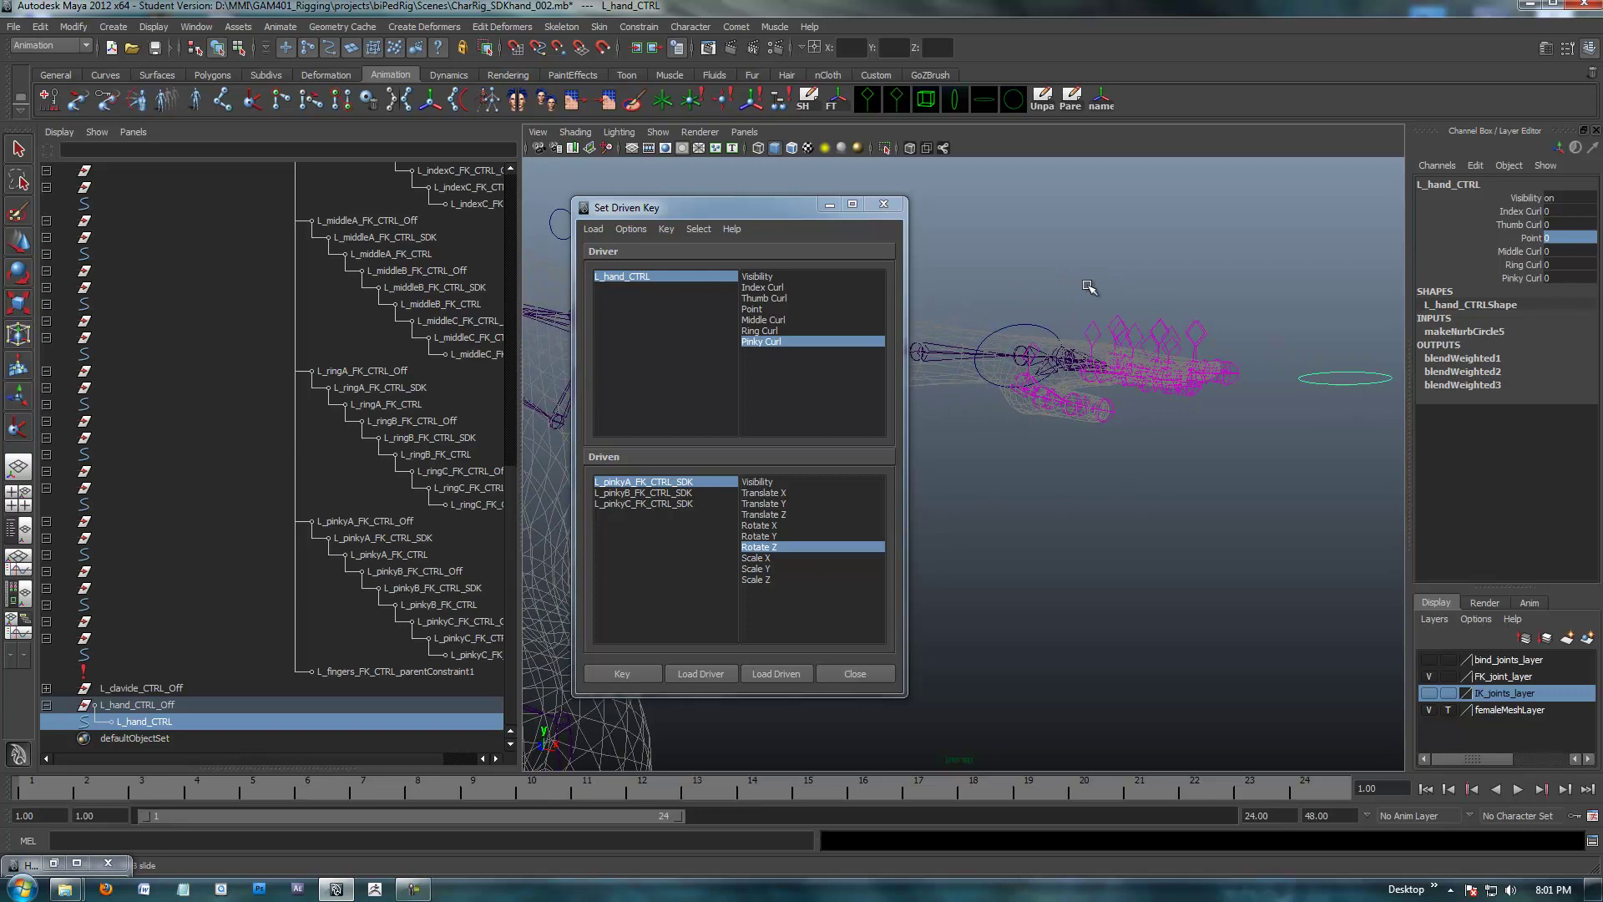
left_click_drag(1224, 346, 1097, 298)
left_click(1076, 411, "shift")
left_click(1076, 431, "shift")
left_click(1044, 432, "shift")
left_click_drag(1055, 340, 720, 458, "alt")
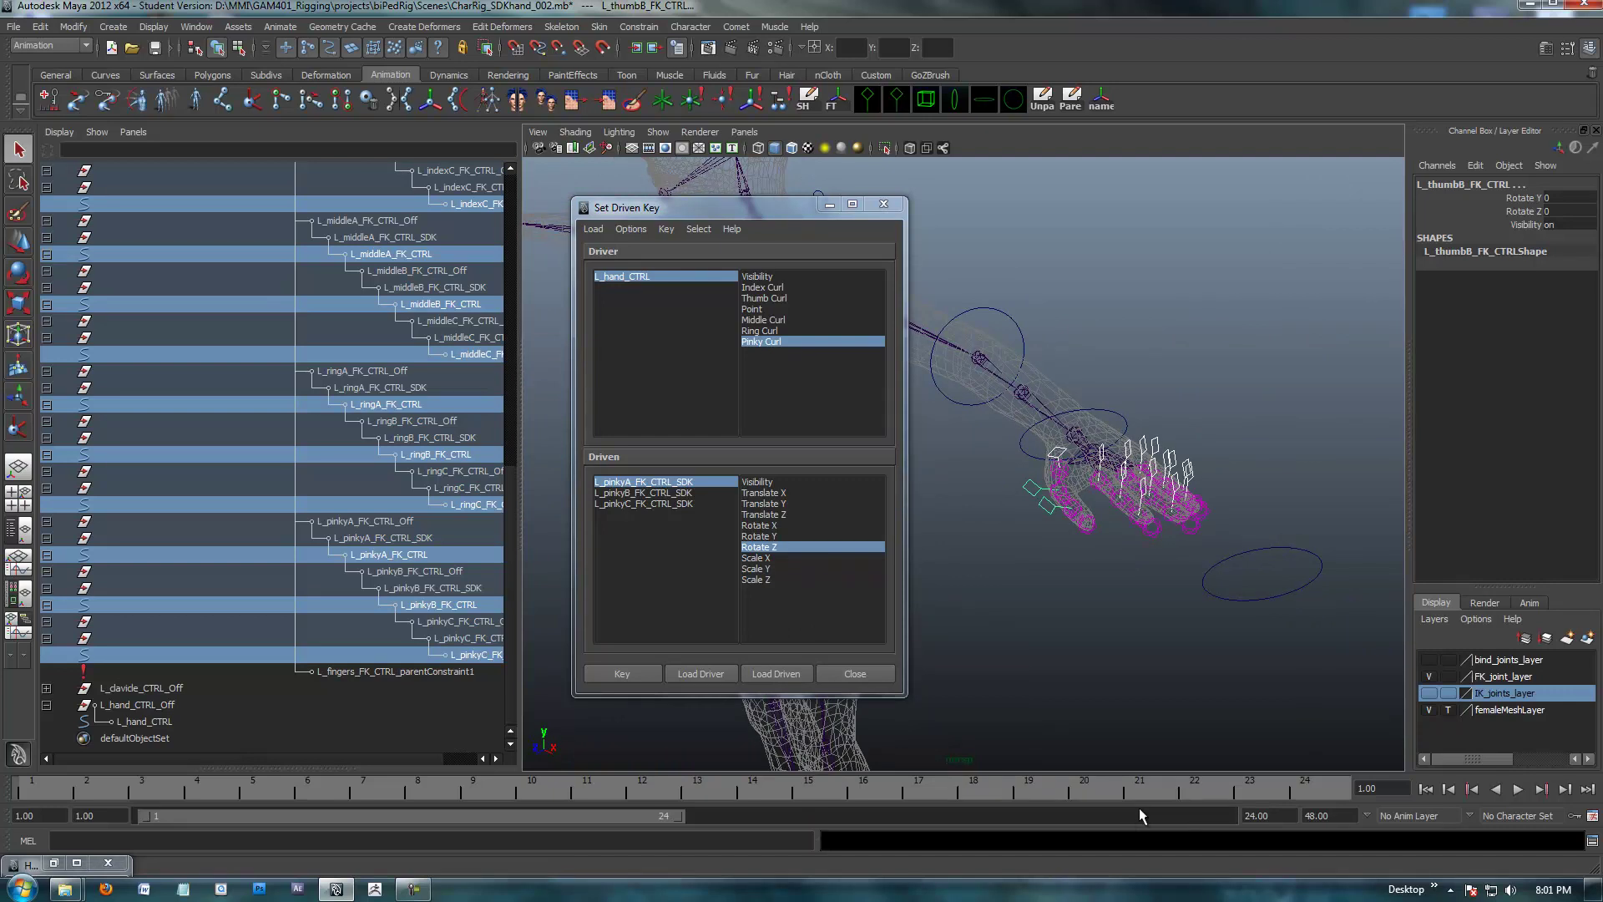
key("Up")
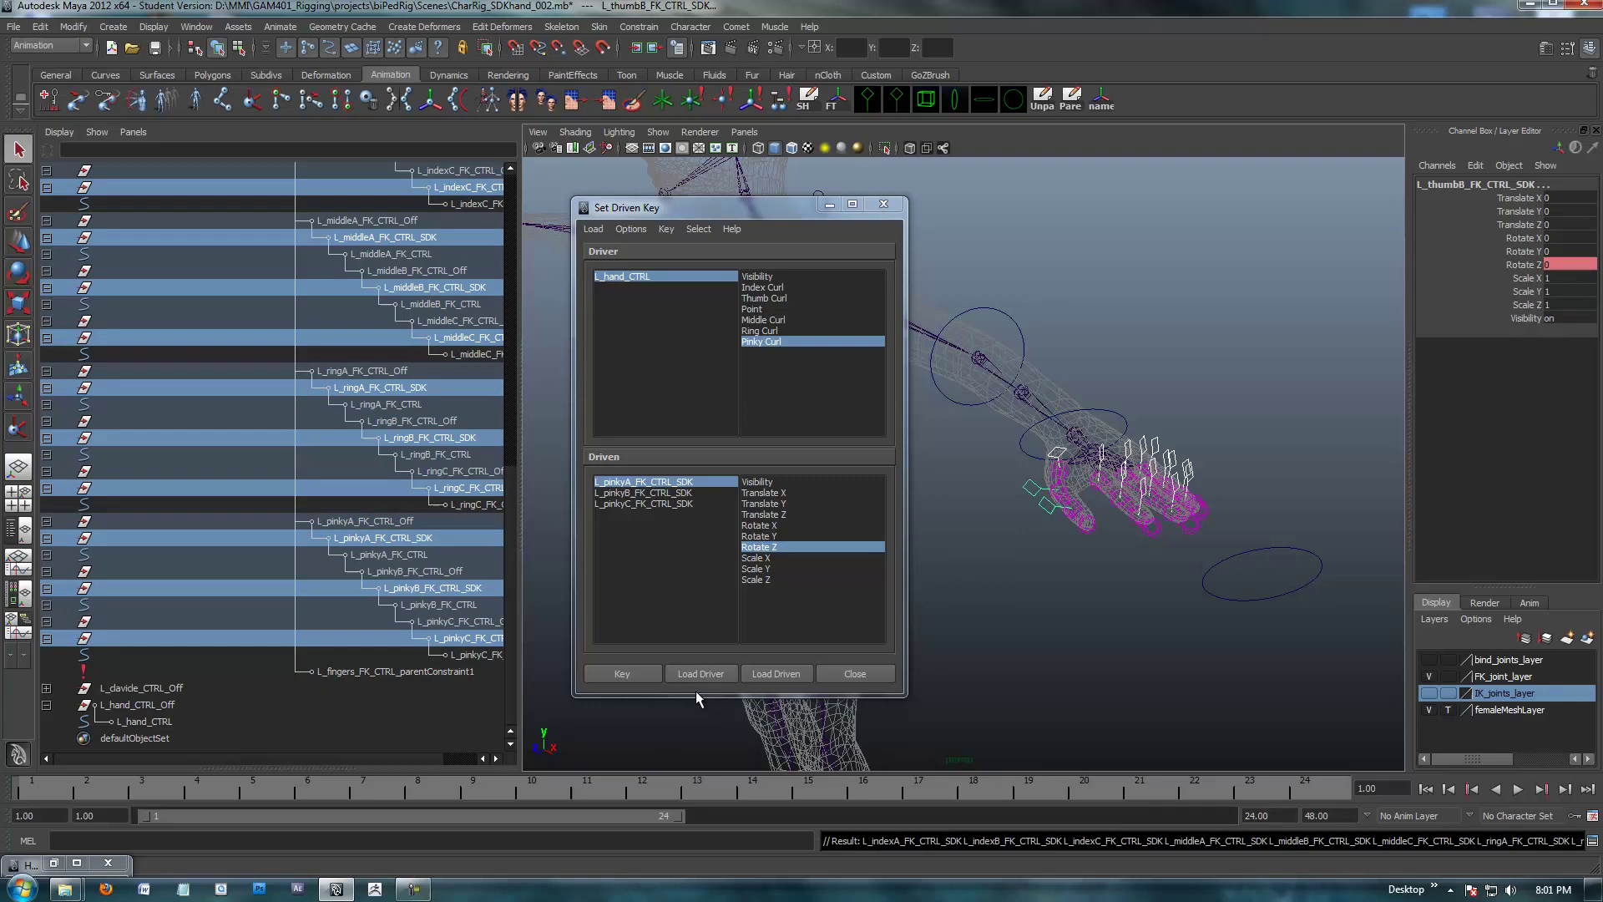
left_click(762, 670)
- Set a driven key on Rotate Z of all the finger and thumb SDK groups, with Pinky Curl as the driver attribute
left_click_drag(1110, 598, 1129, 474, "alt")
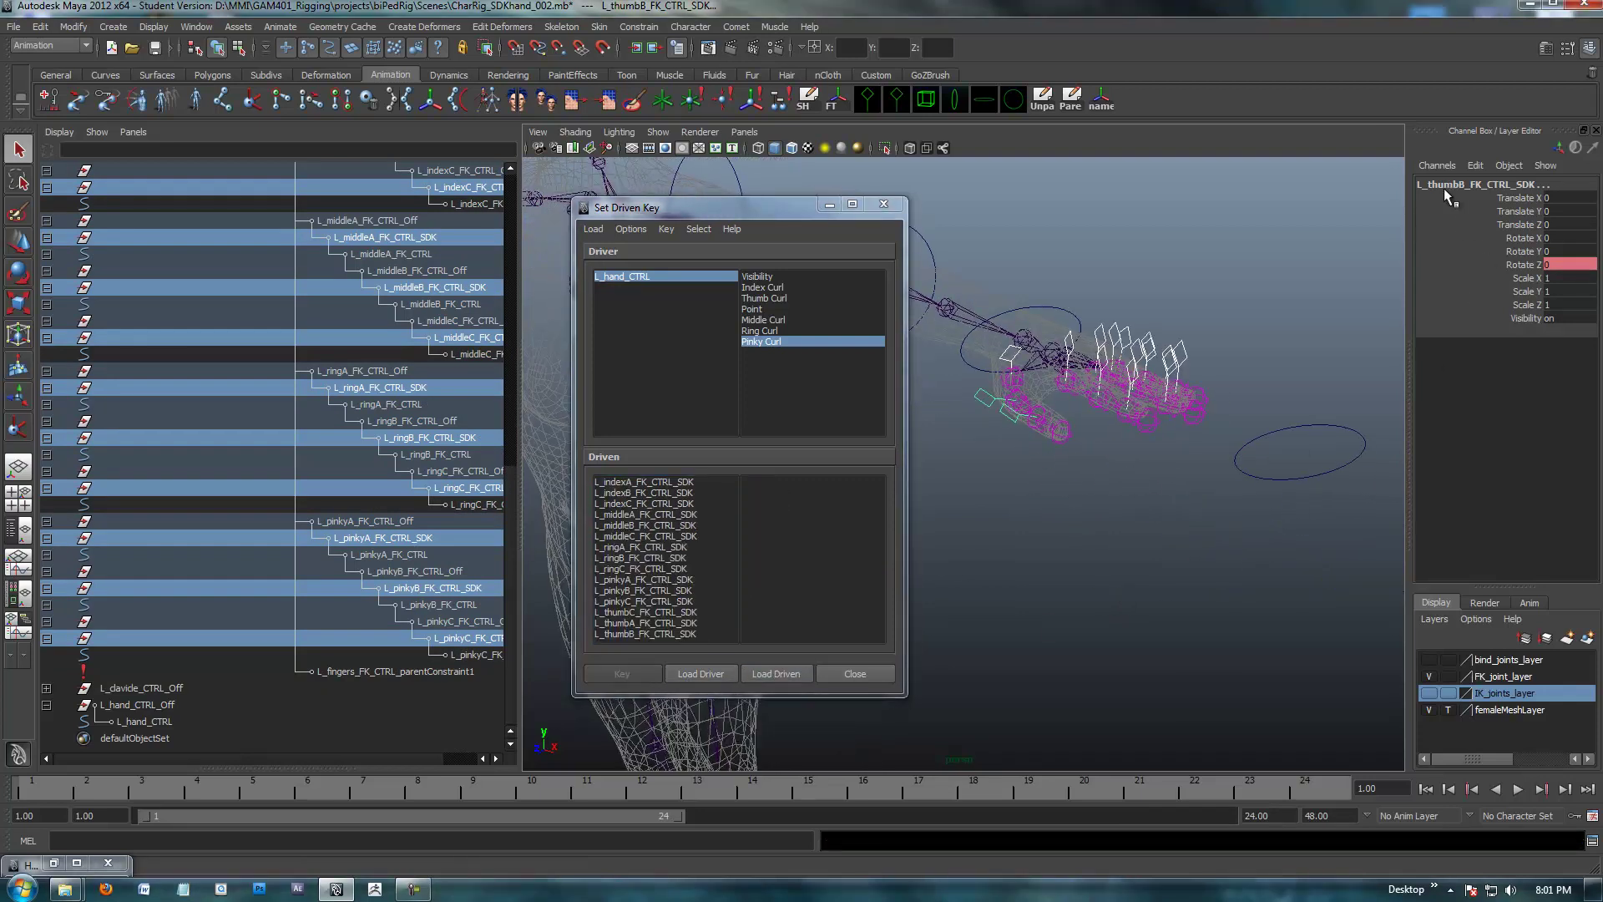
left_click(1305, 443)
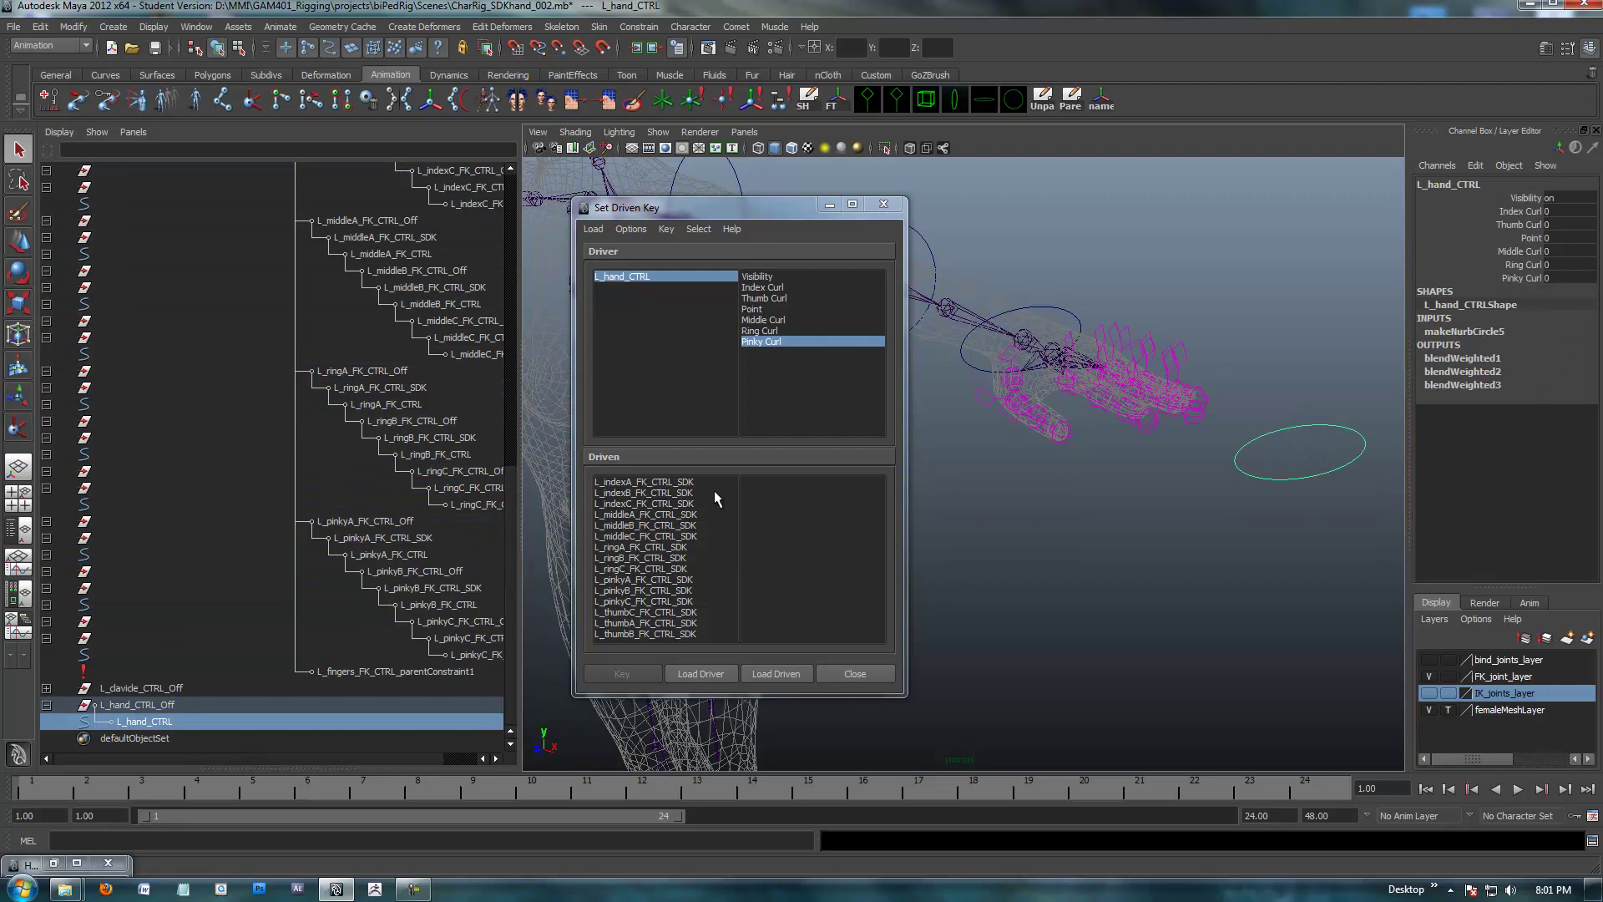
left_click_drag(643, 481, 678, 679)
left_click(760, 503)
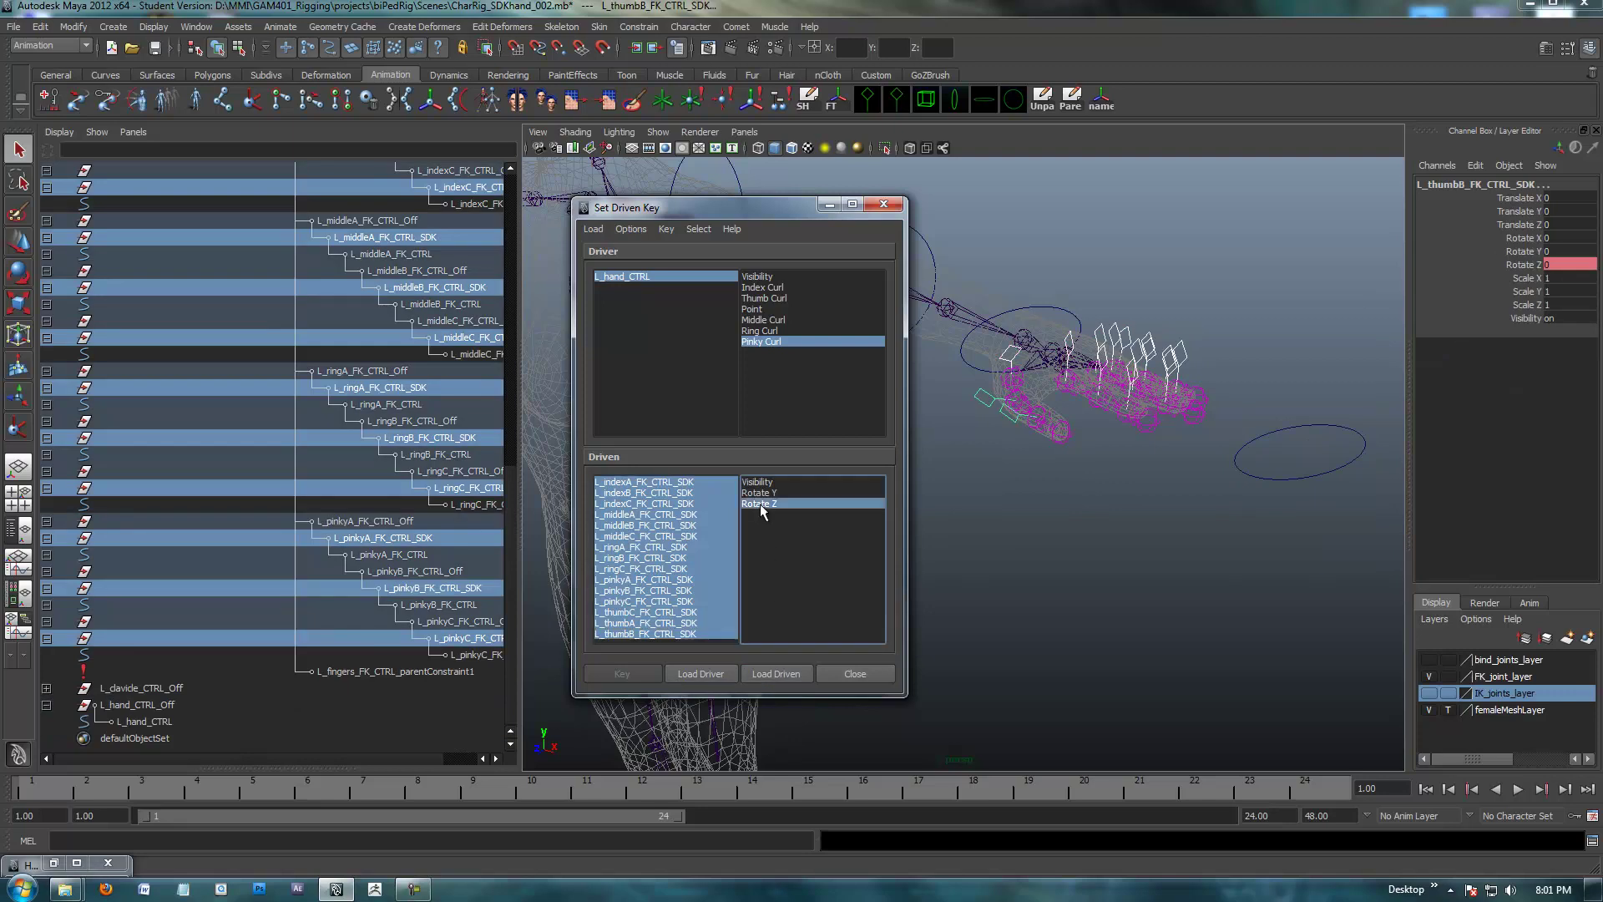
left_click(619, 677)
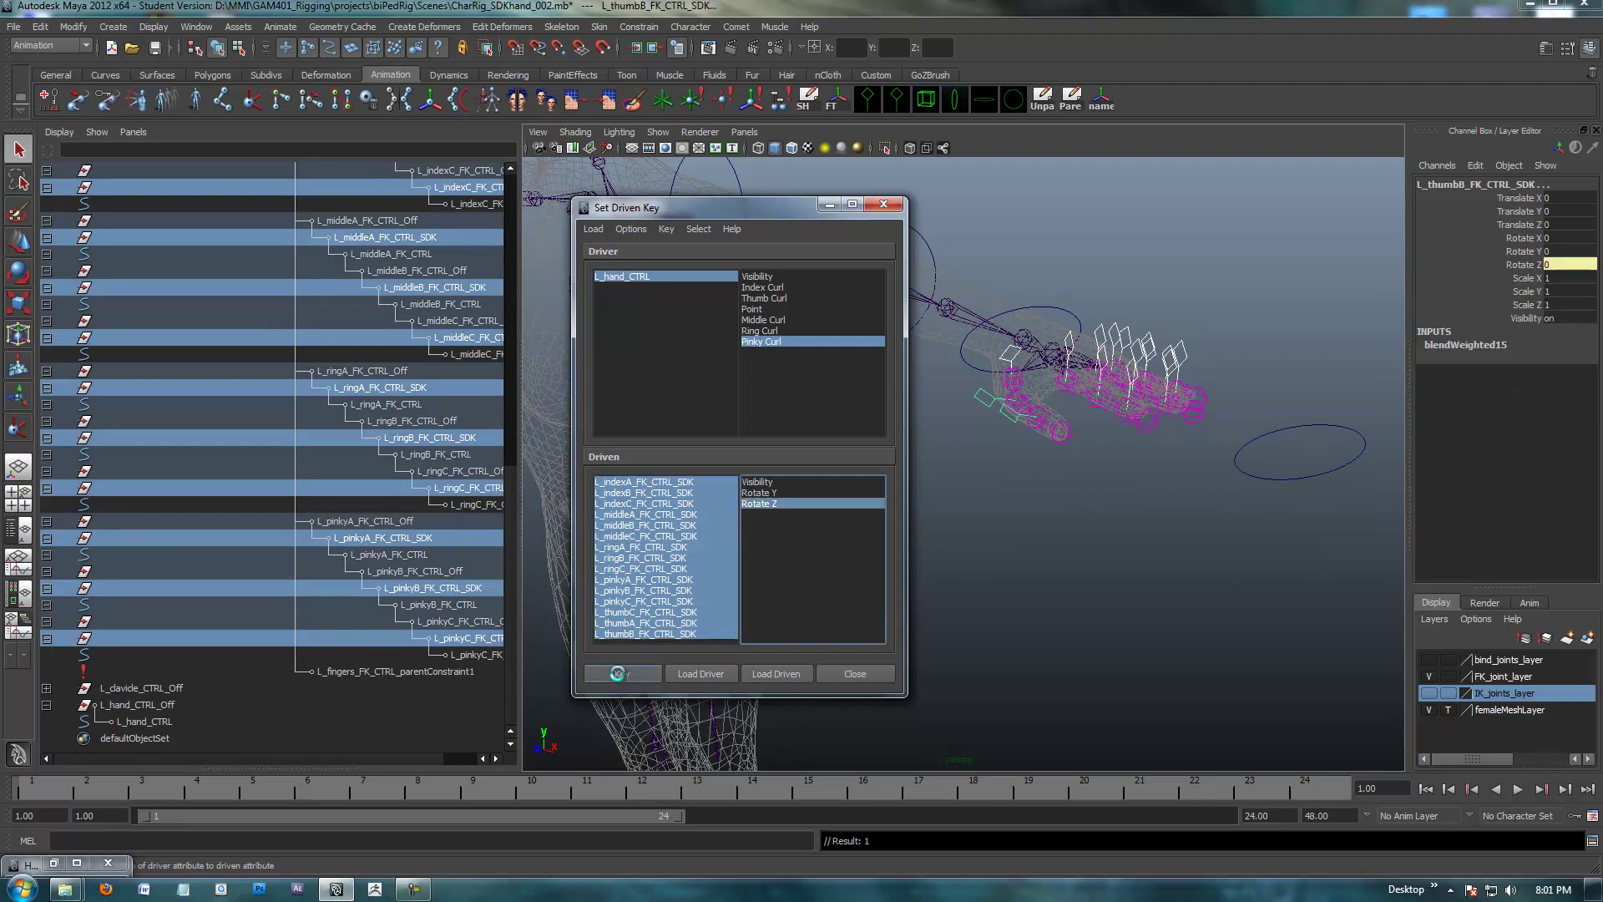
- Set Point to 10 on L_hand_CTRL
left_click_drag(1193, 489, 1234, 415, "alt")
left_click(1237, 494)
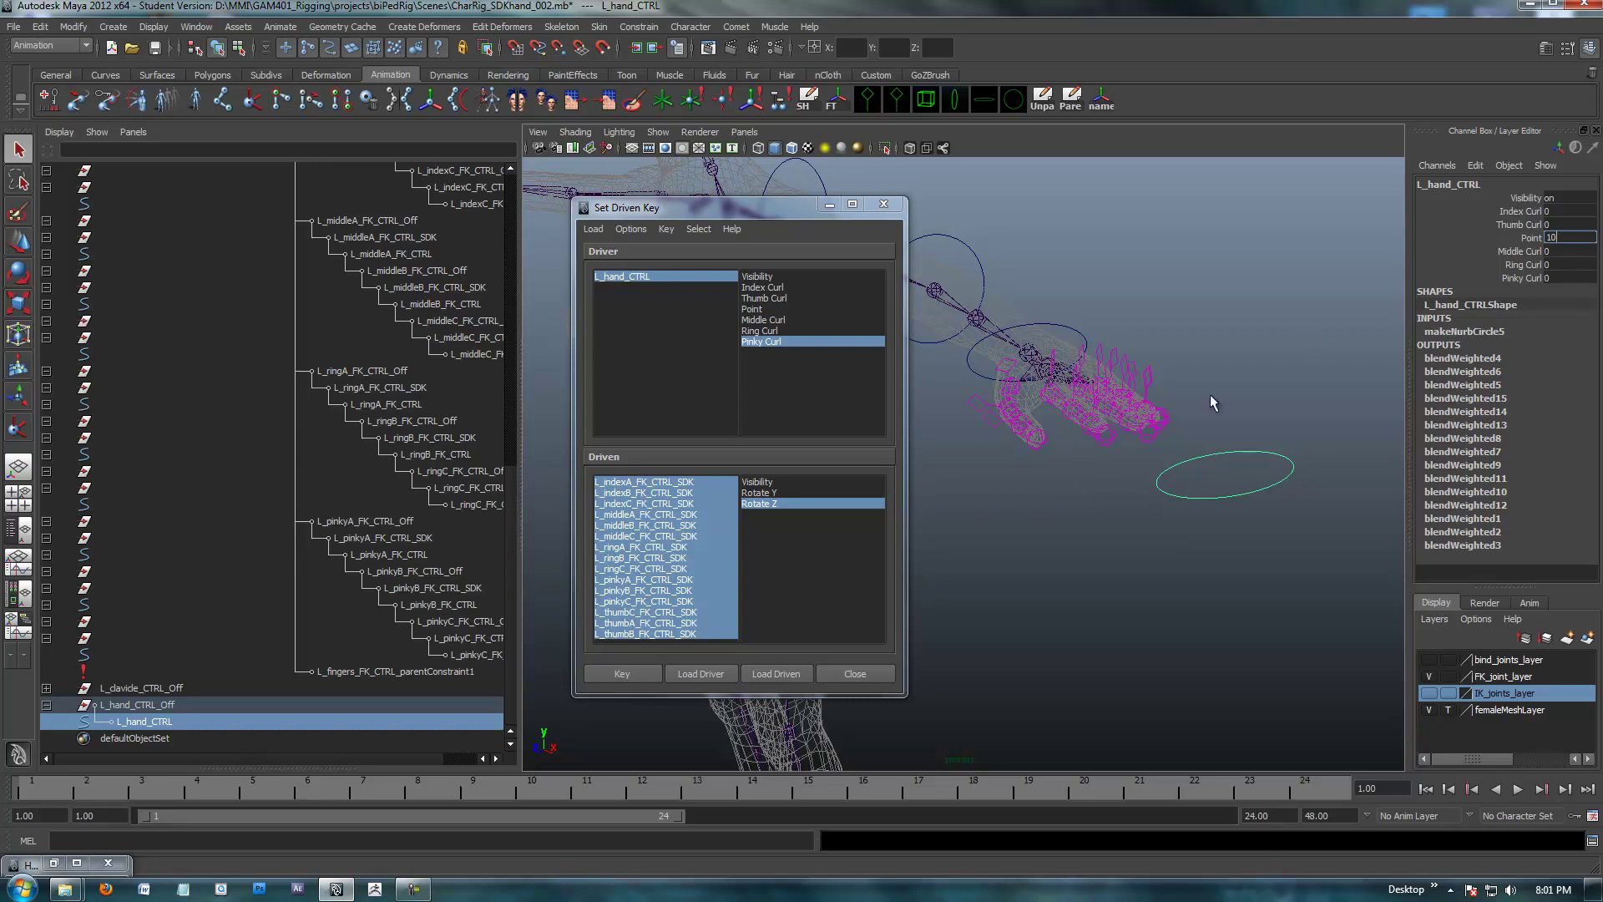
left_click_drag(1156, 515, 1104, 528, "alt")
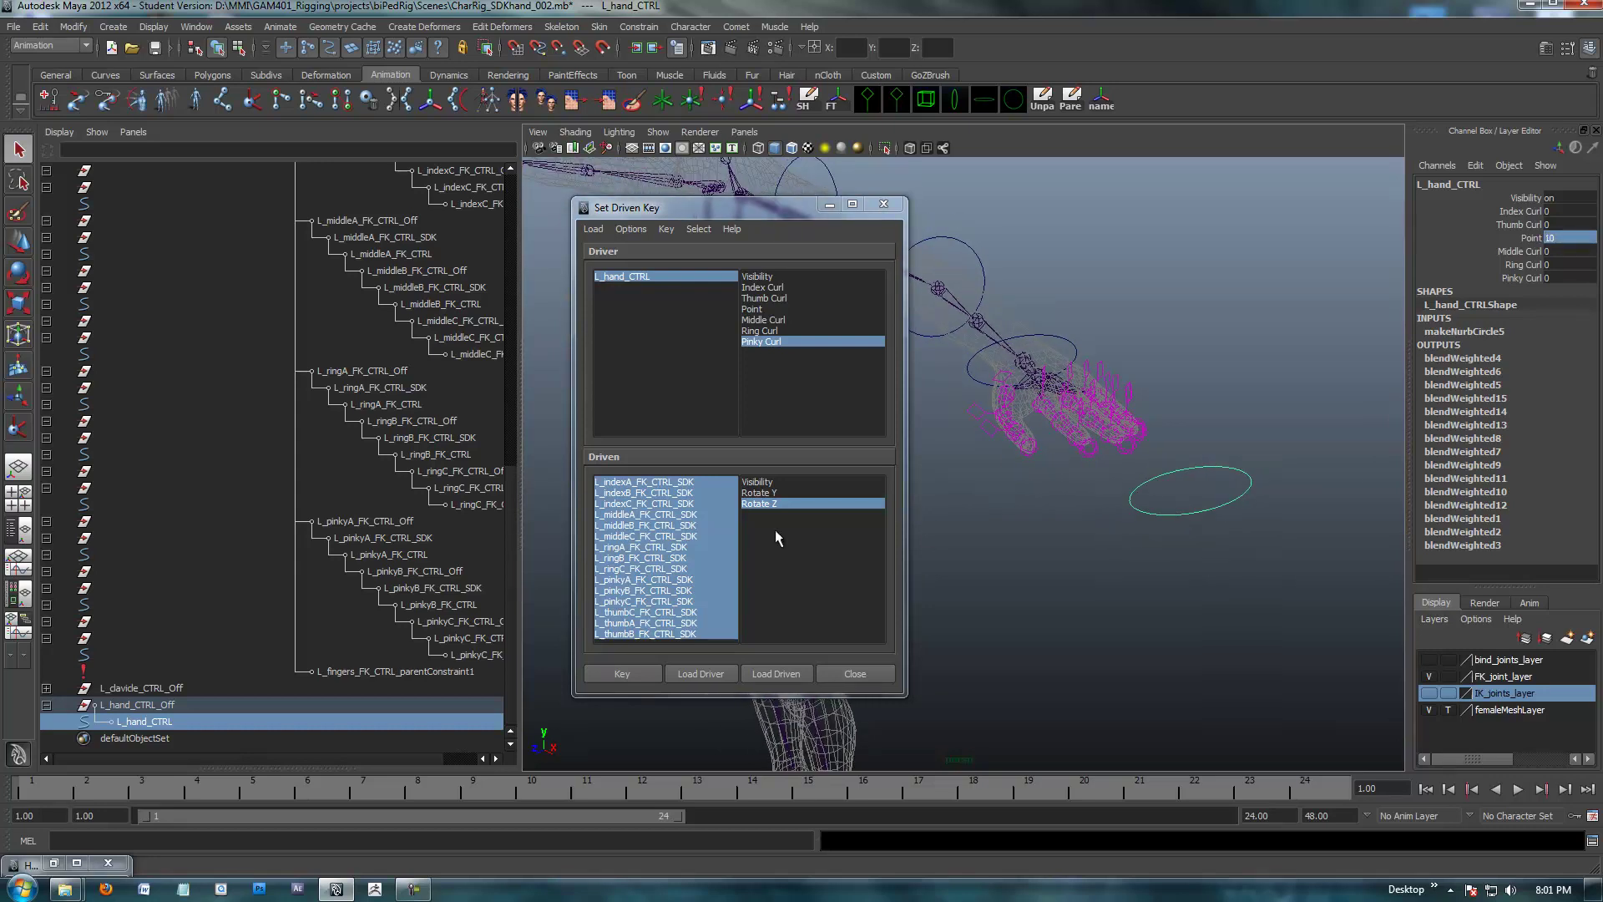
- Select all the driven SDK groups except the three index finger ones
left_click(635, 482)
left_click_drag(648, 484, 654, 679)
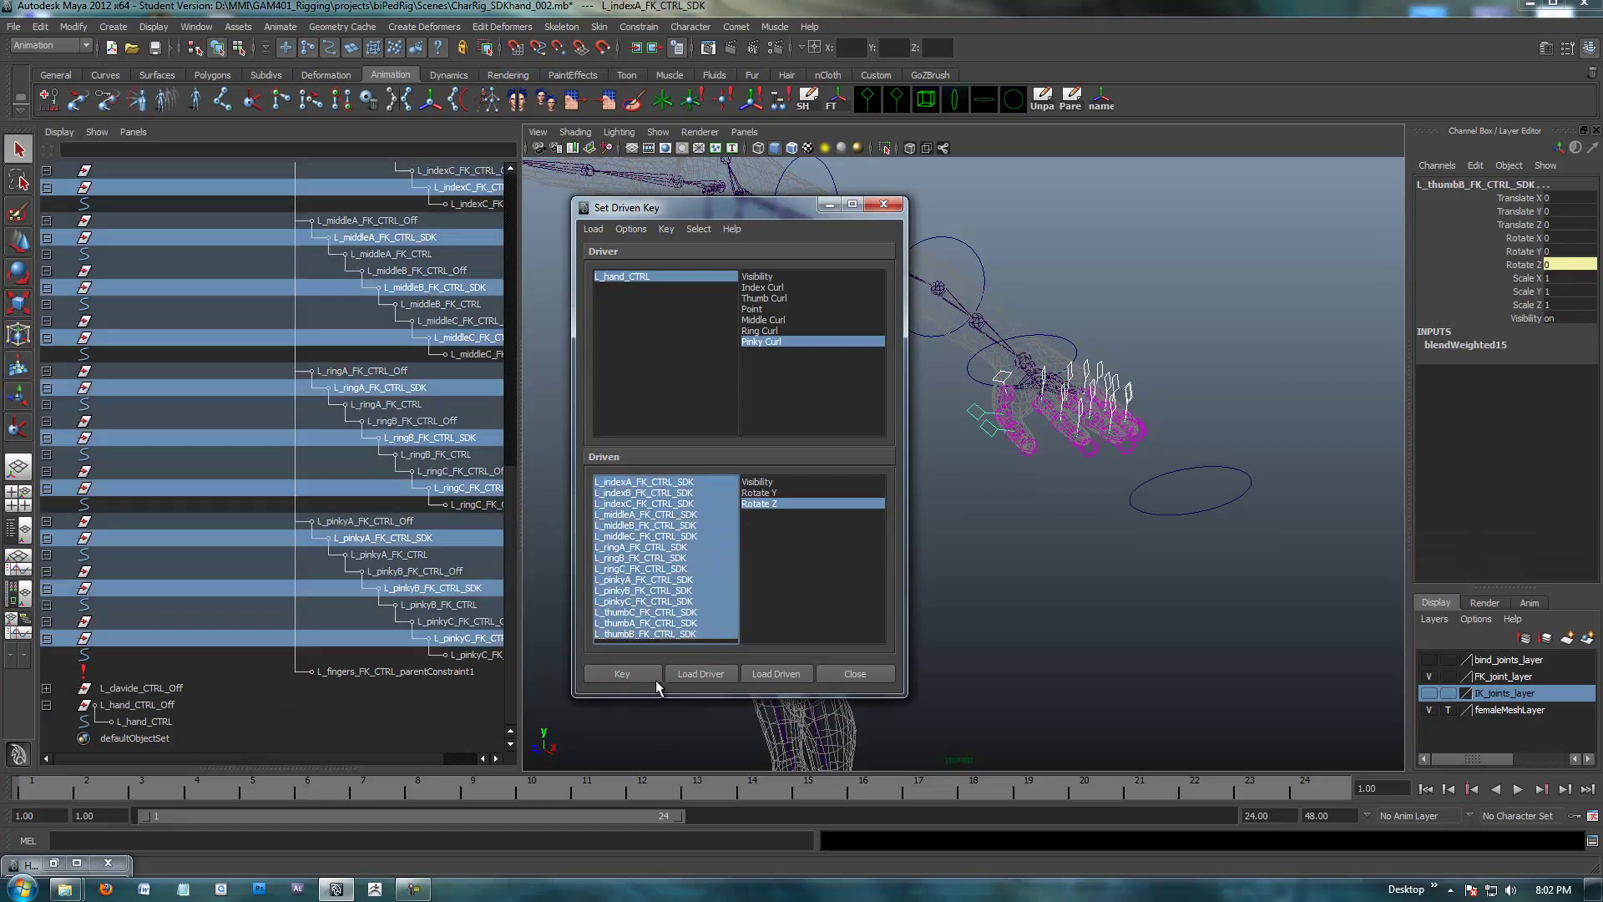
left_click(628, 493, "ctrl")
left_click(634, 504, "ctrl")
left_click_drag(1002, 528, 1065, 510, "alt")
- Curl the middle, ring, pinky and thumb SDK groups by setting their Rotate Z to -80
left_click(1521, 267)
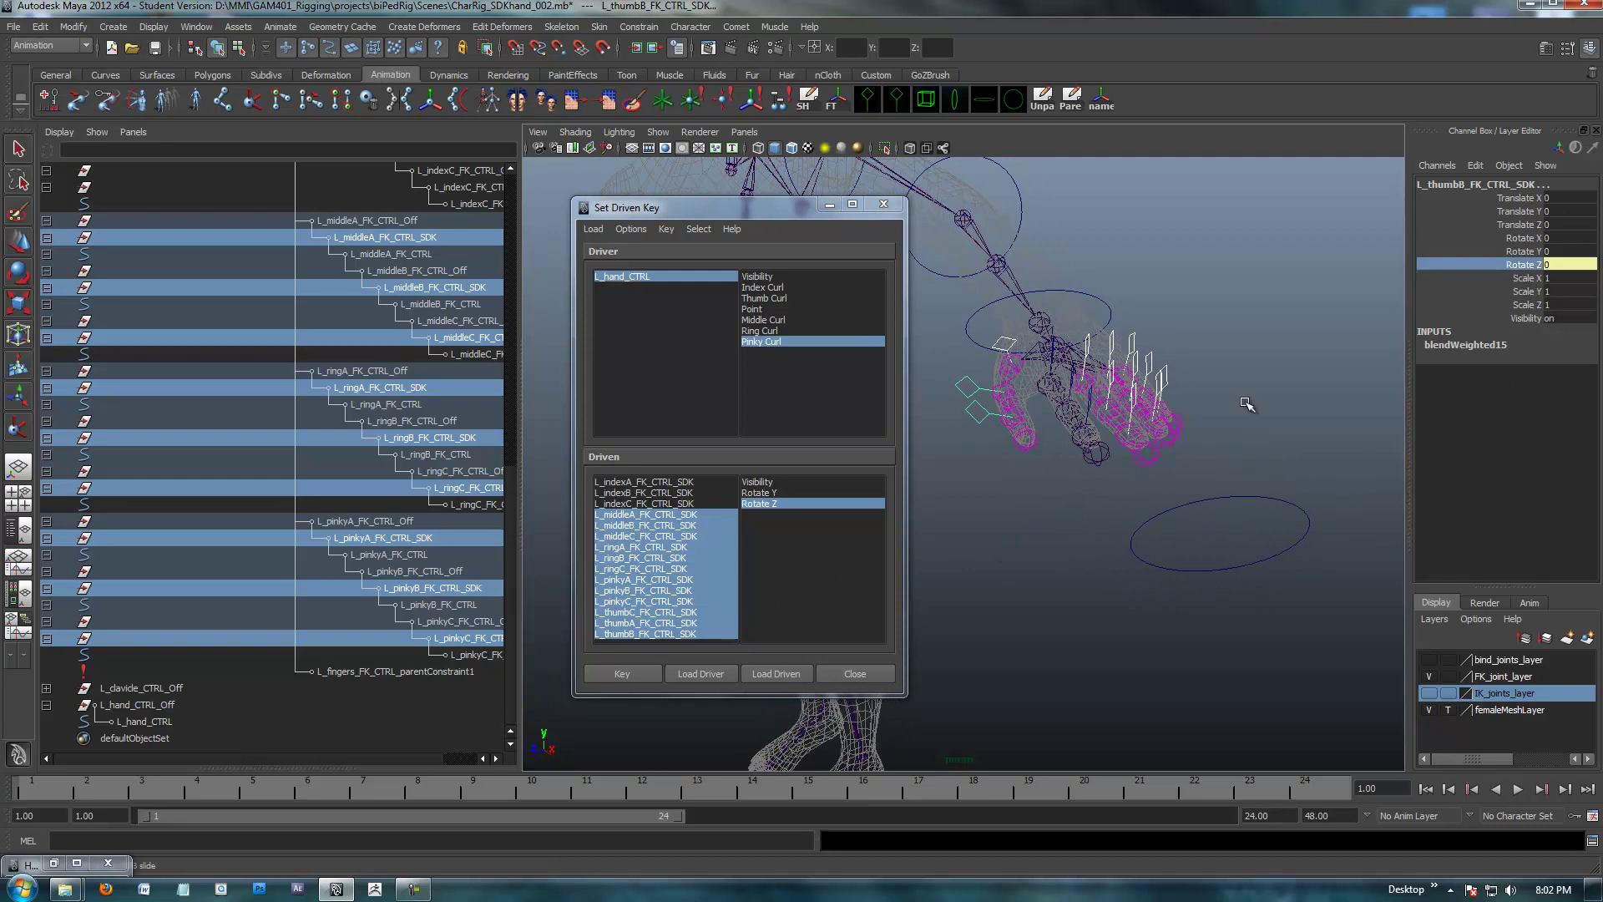
middle_click_drag(1110, 639, 1064, 630)
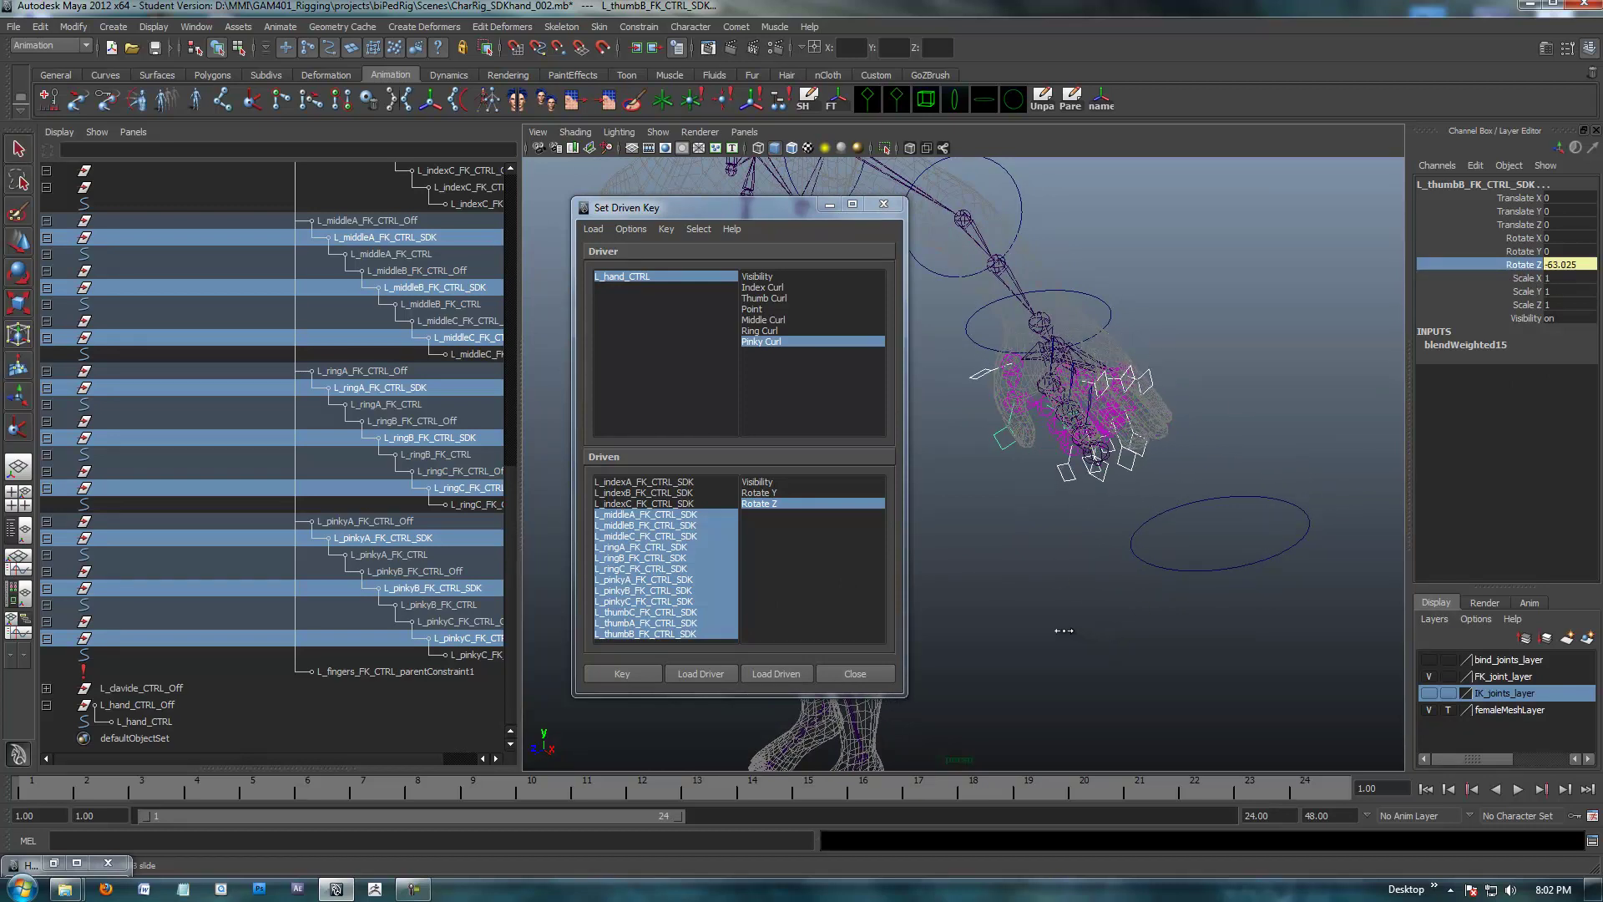
left_click_drag(1084, 572, 1116, 562, "alt")
middle_click_drag(1116, 562, 1096, 587)
left_click_drag(1096, 588, 1244, 484, "alt")
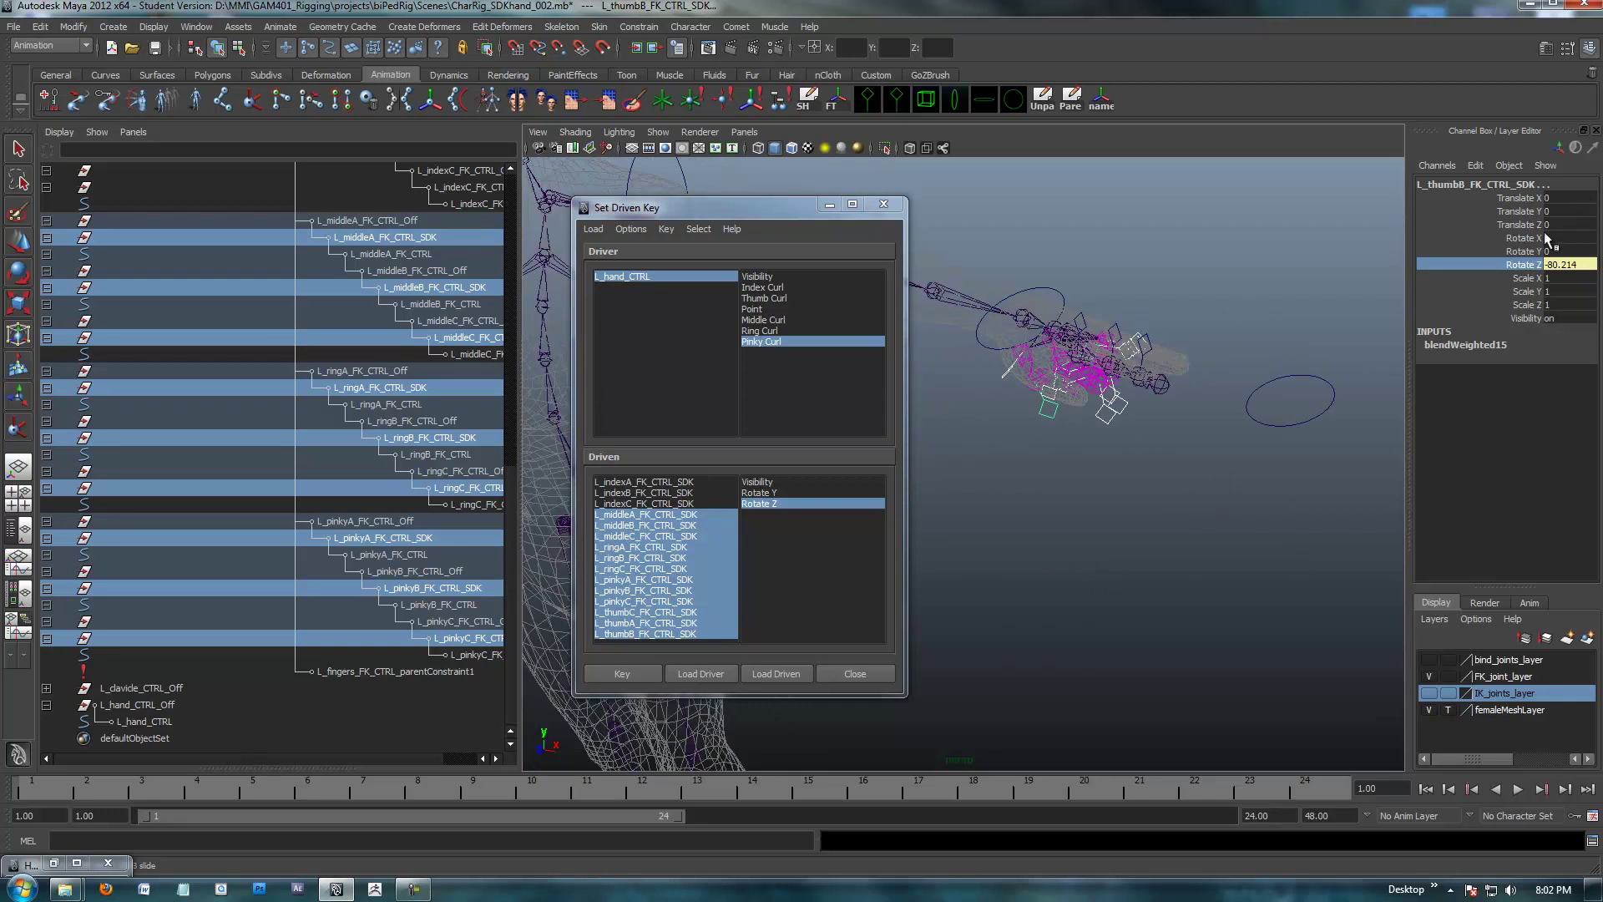
double_click(1566, 265)
type("-80")
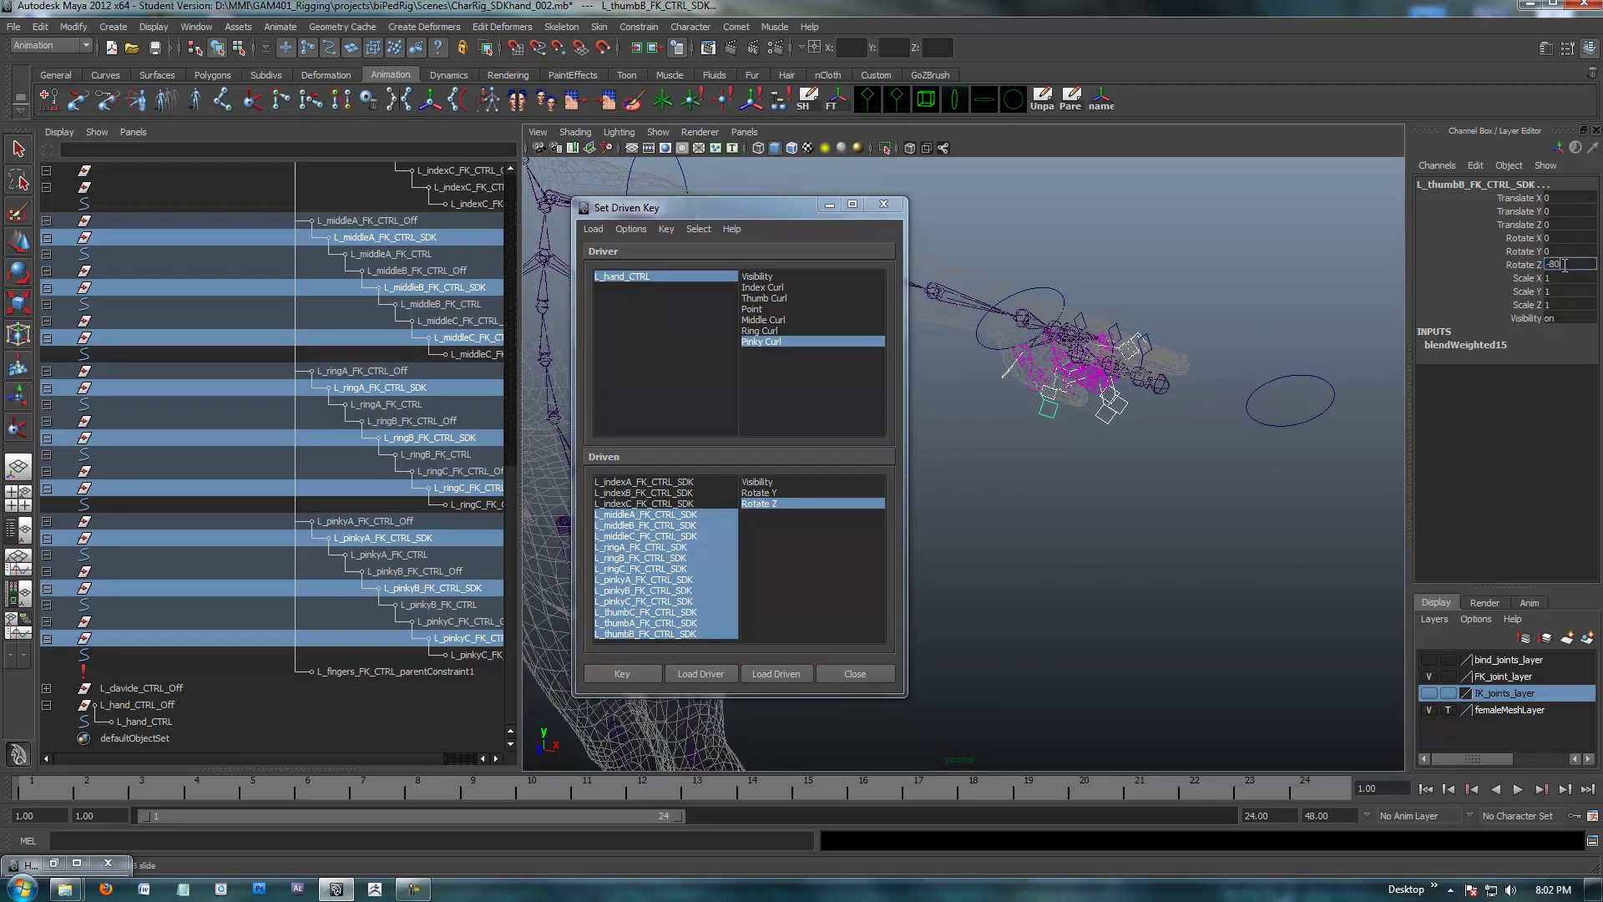
key("Return")
- Set a driven key on Rotate Z of the curled groups, and again with the index groups included
left_click_drag(749, 216, 759, 202)
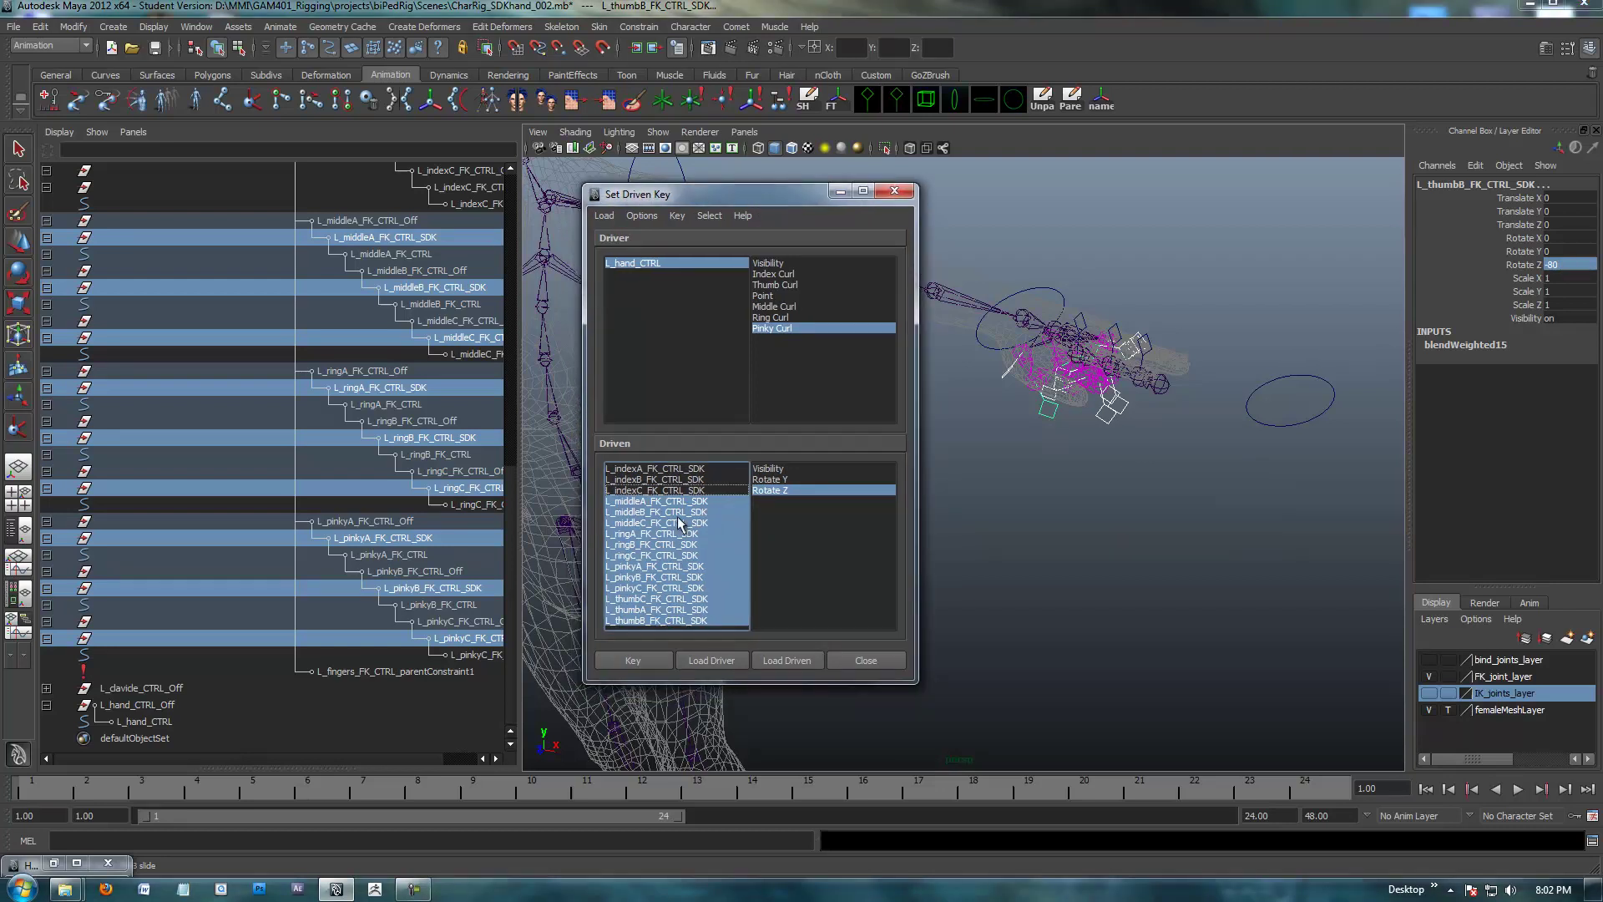
left_click(644, 658)
left_click_drag(1252, 562, 1156, 537, "alt")
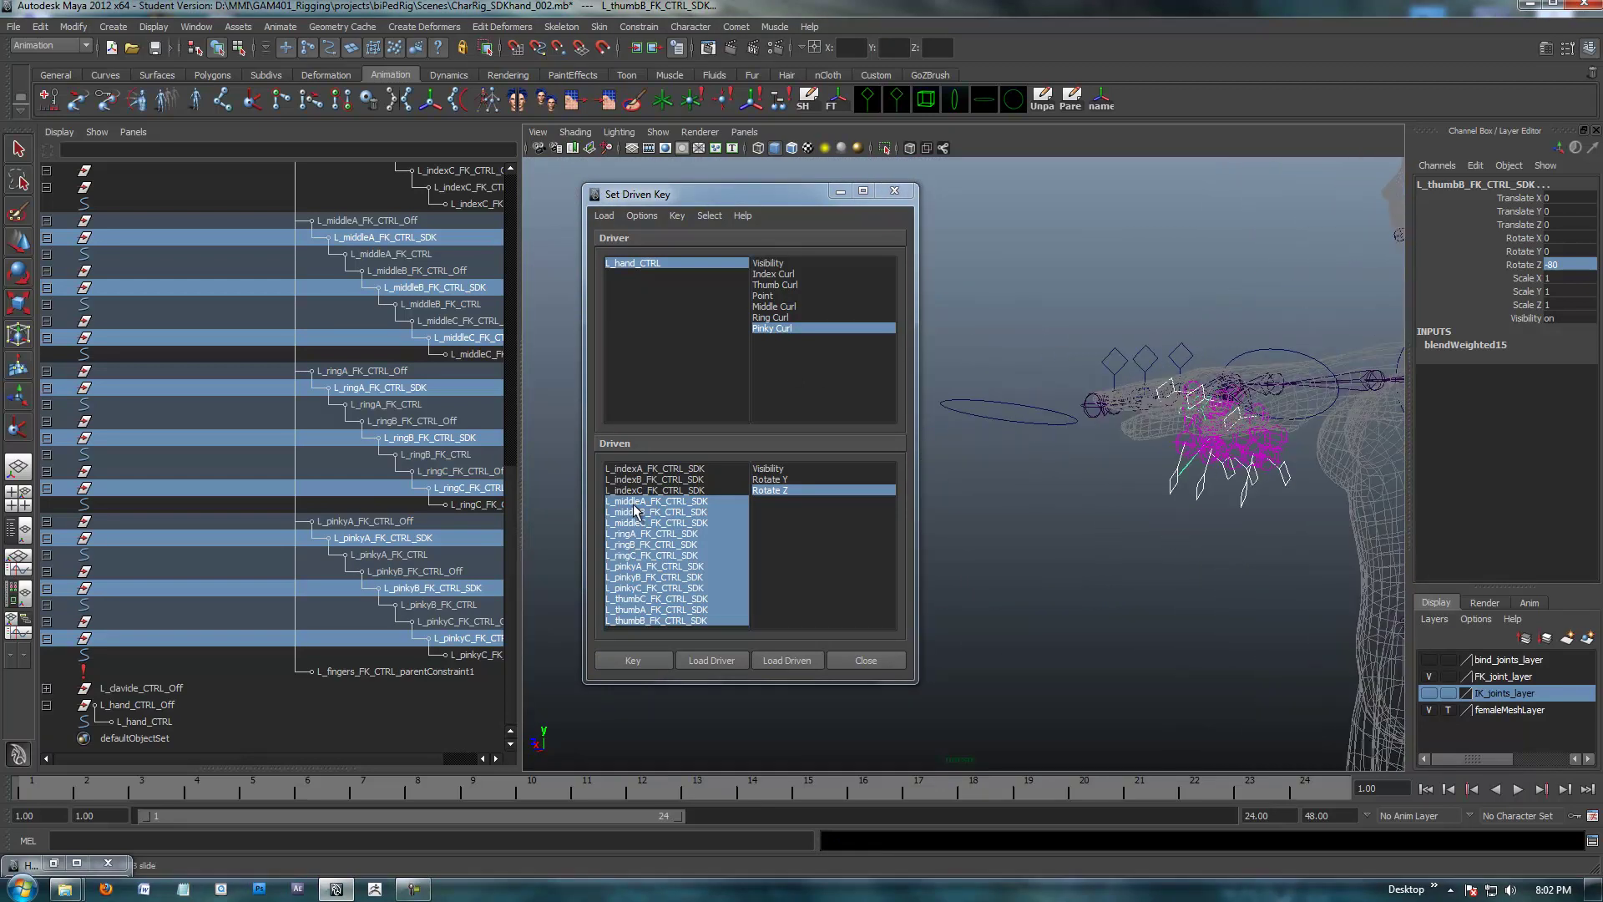
left_click(668, 486)
left_click_drag(669, 468, 658, 648)
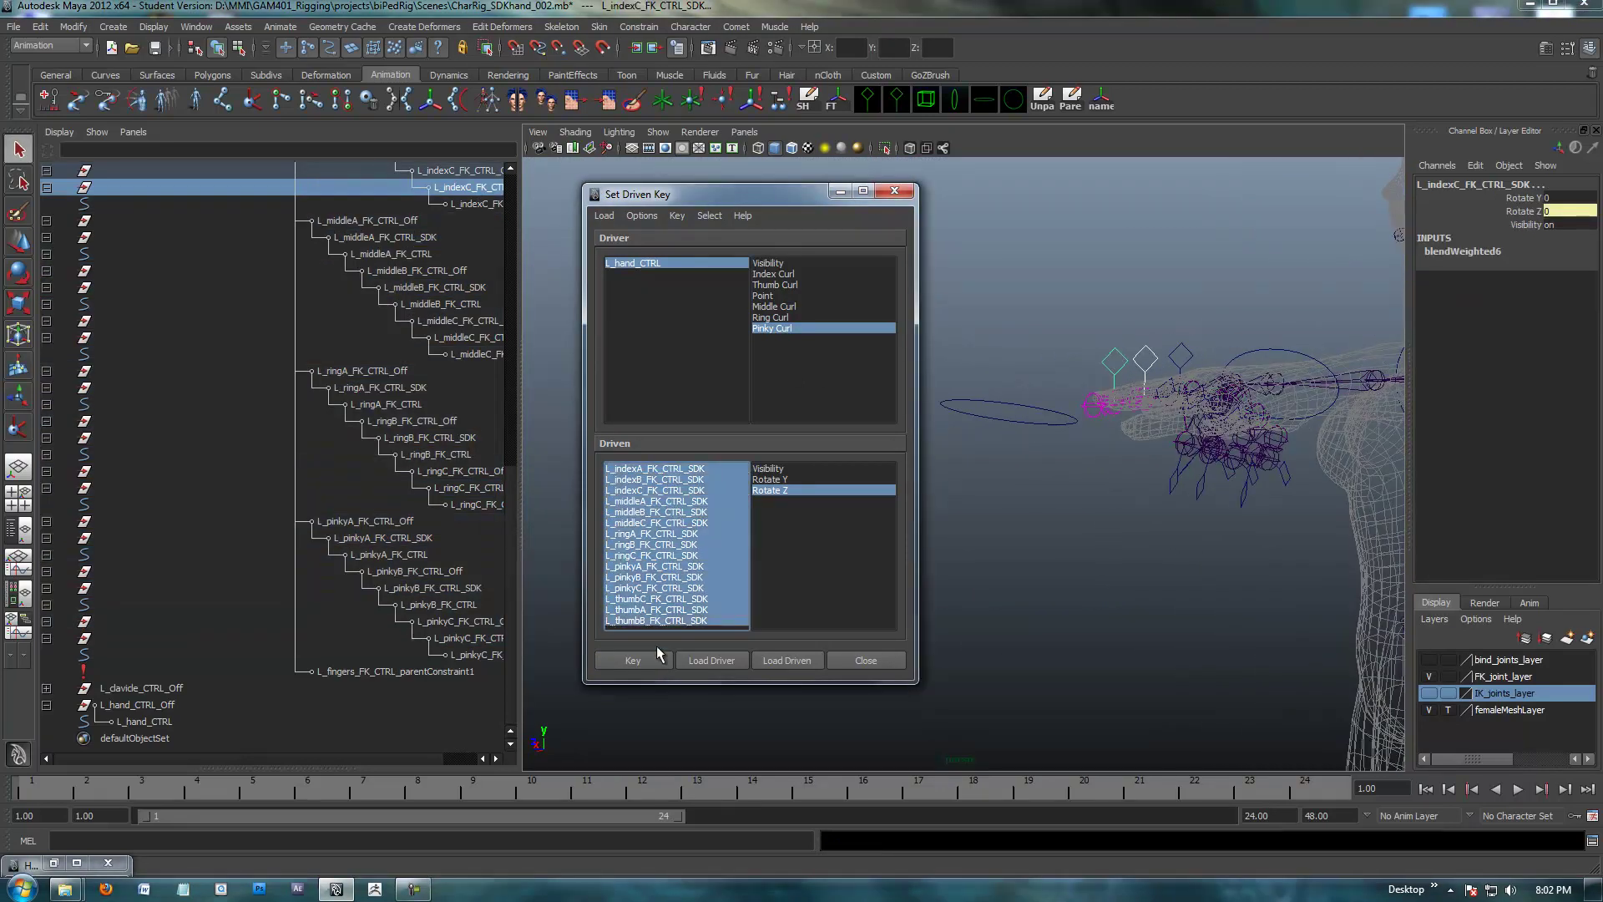
left_click(645, 653)
- Test the pointing pose by bringing Point on L_hand_CTRL back to 0
left_click_drag(1018, 542, 1209, 548, "alt")
right_click_drag(1208, 548, 1160, 483, "alt")
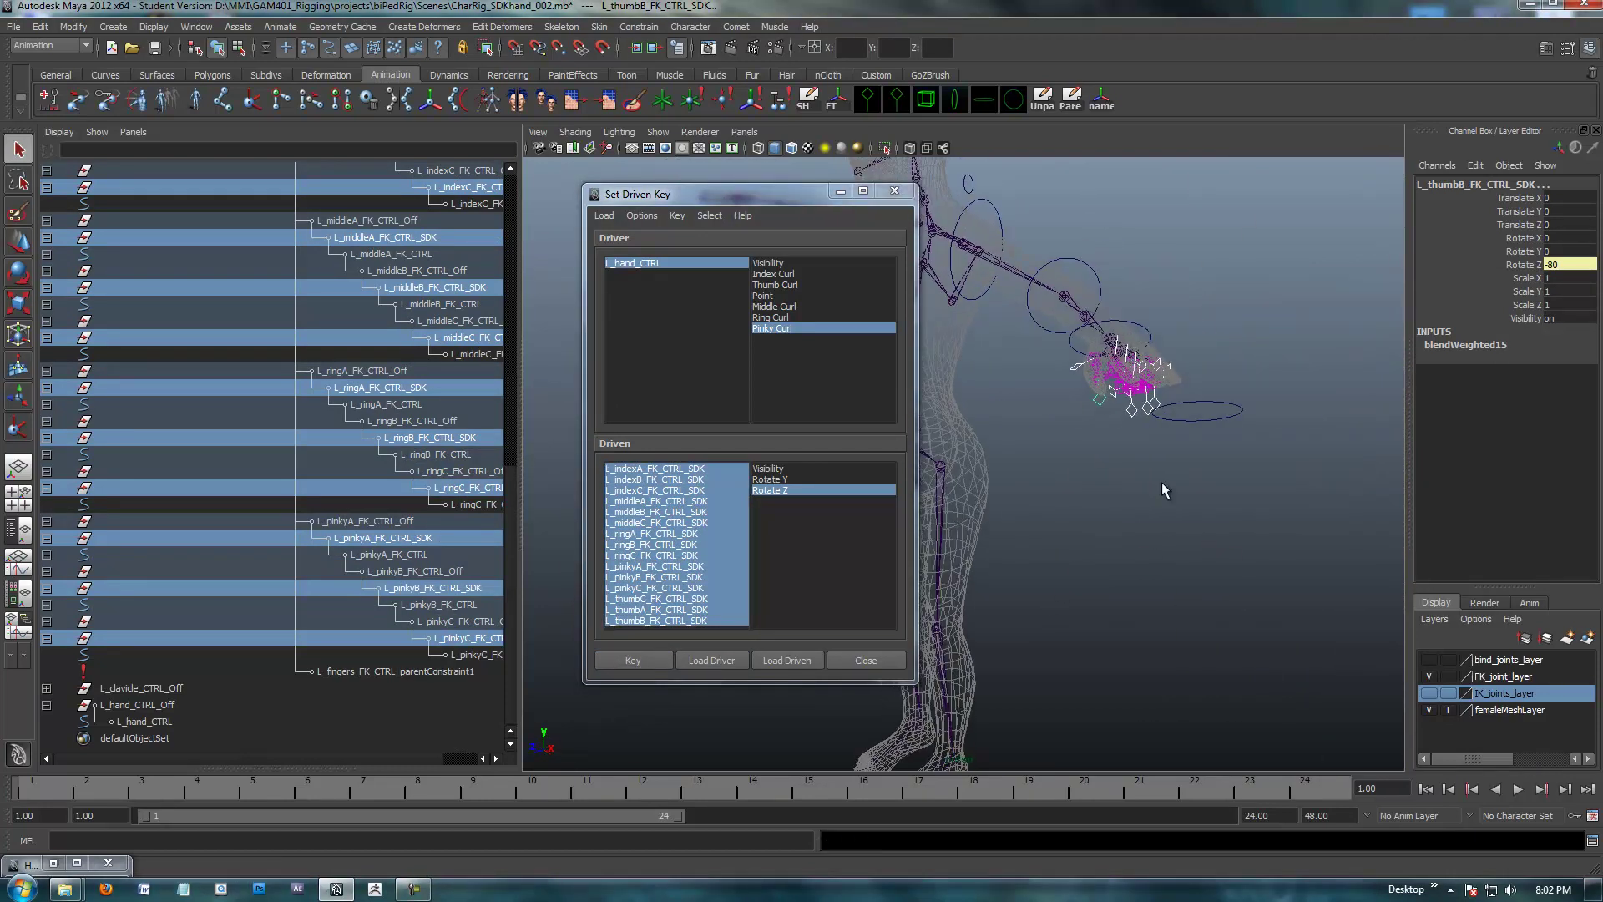
left_click_drag(1161, 482, 1264, 379, "alt")
left_click(1263, 379)
left_click_drag(1205, 484, 1177, 499, "alt")
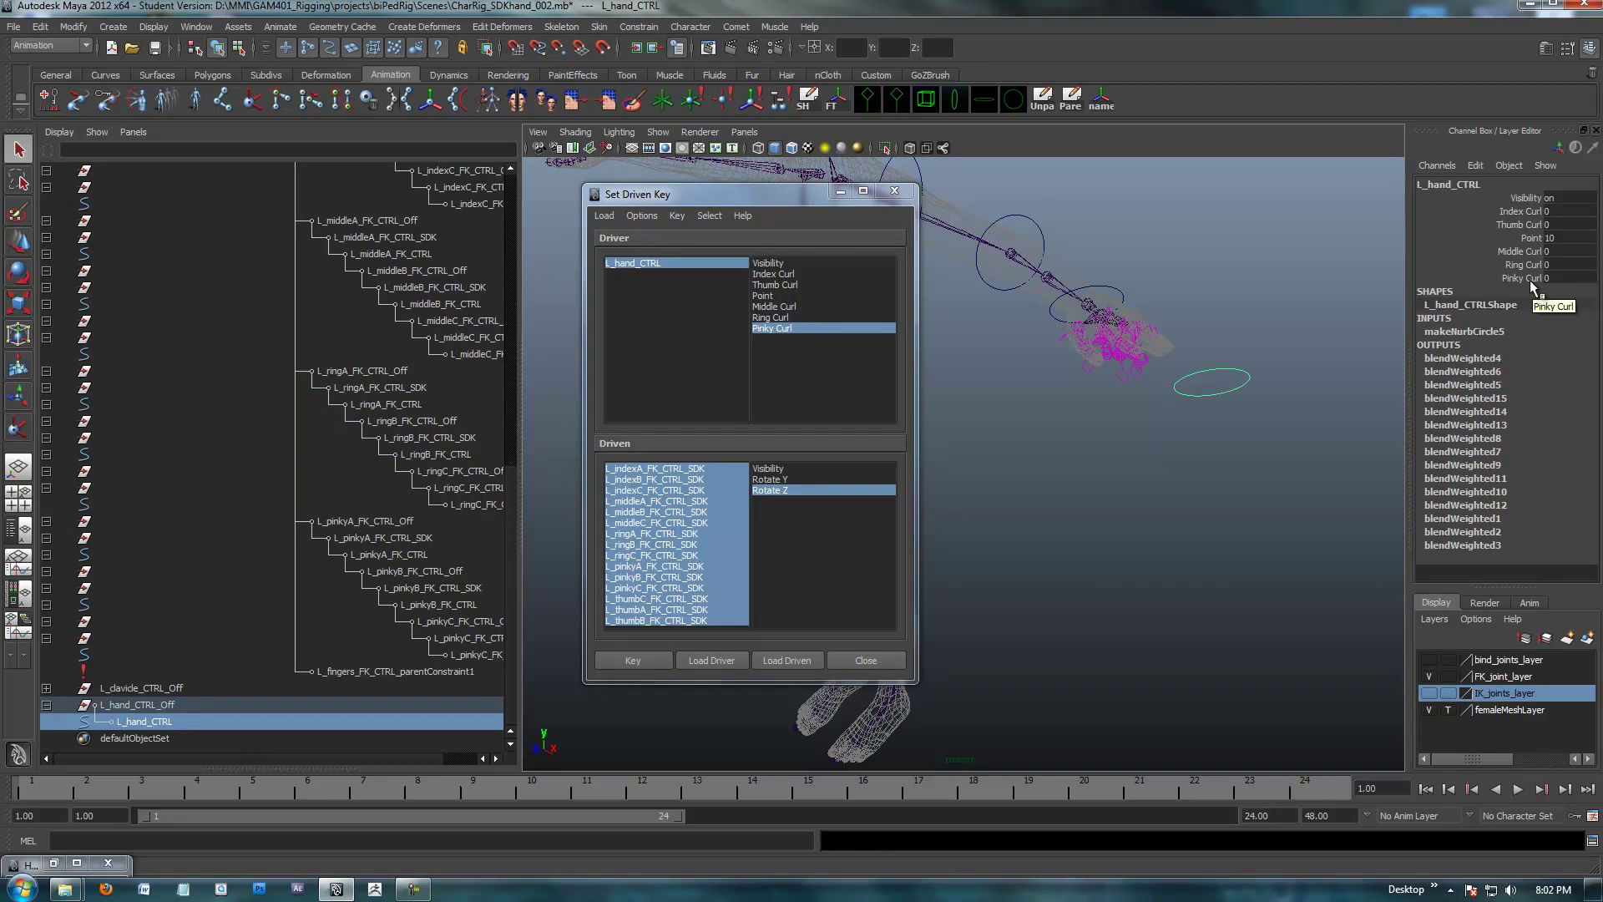
left_click(1537, 237)
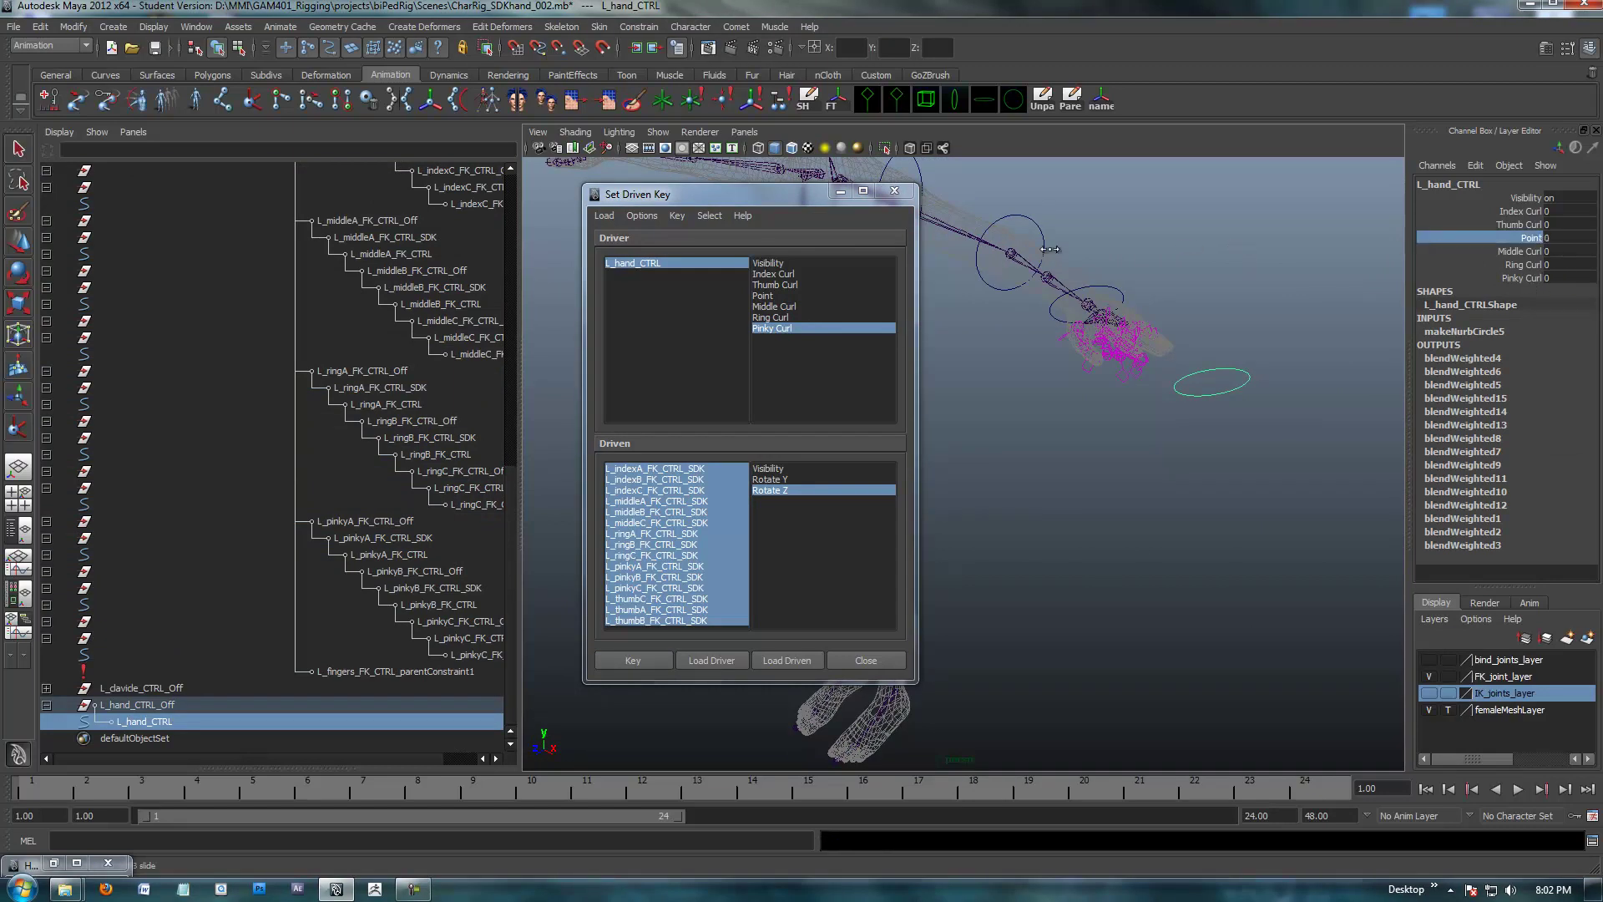
left_click_drag(1036, 509, 1065, 466, "alt")
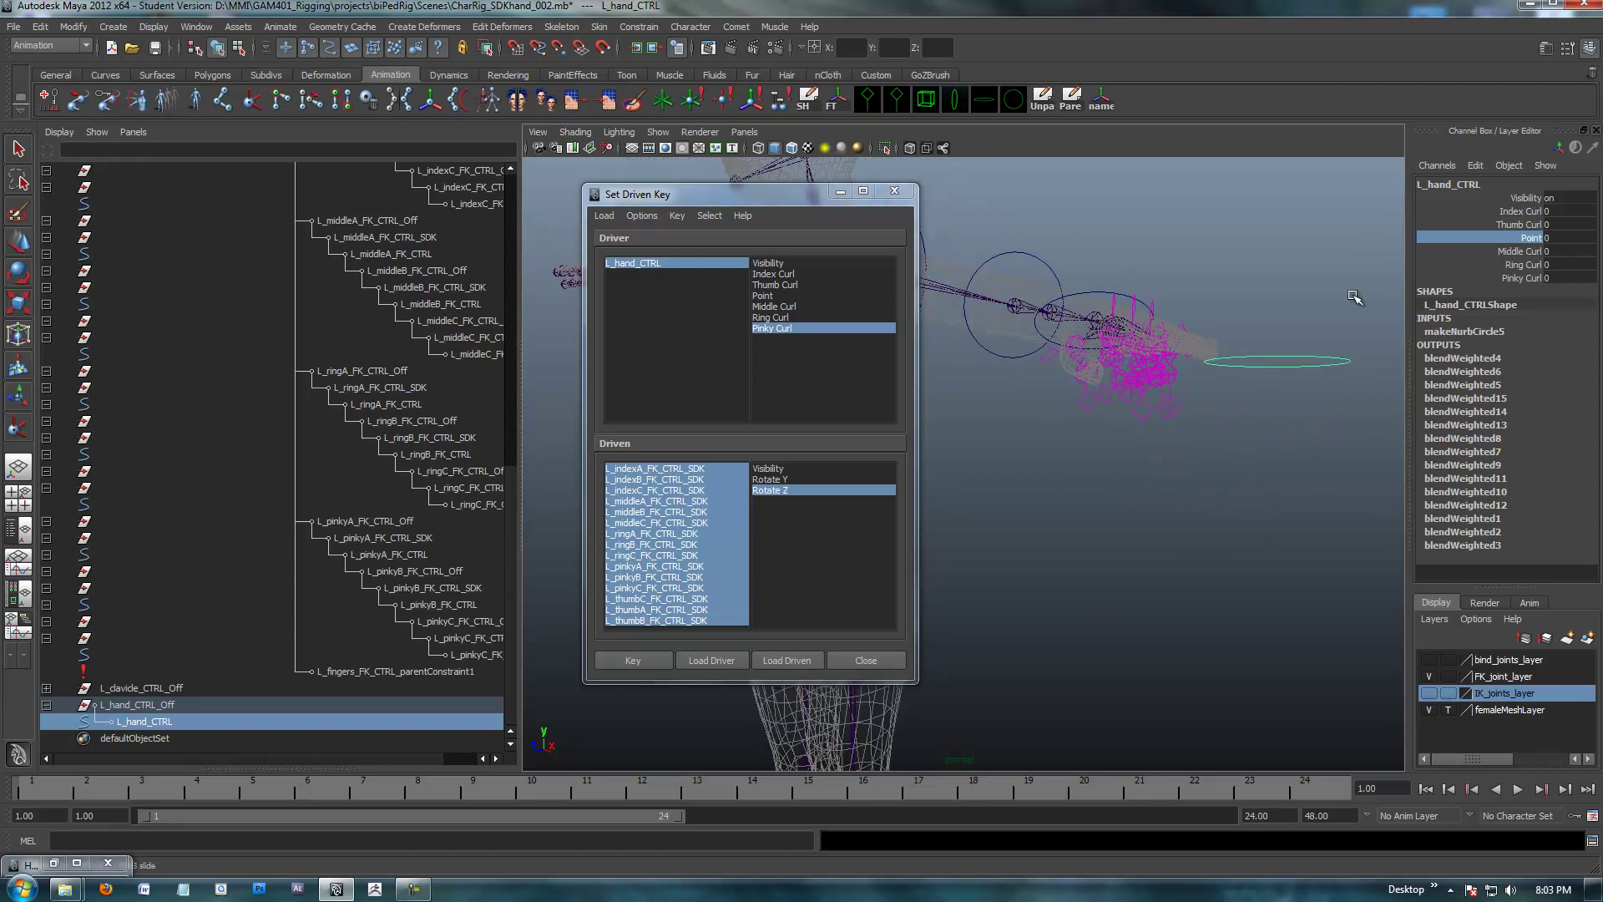
- Check Rotate Z of L_middleA_FK_CTRL_SDK, and test Point on L_hand_CTRL again
left_click(693, 501)
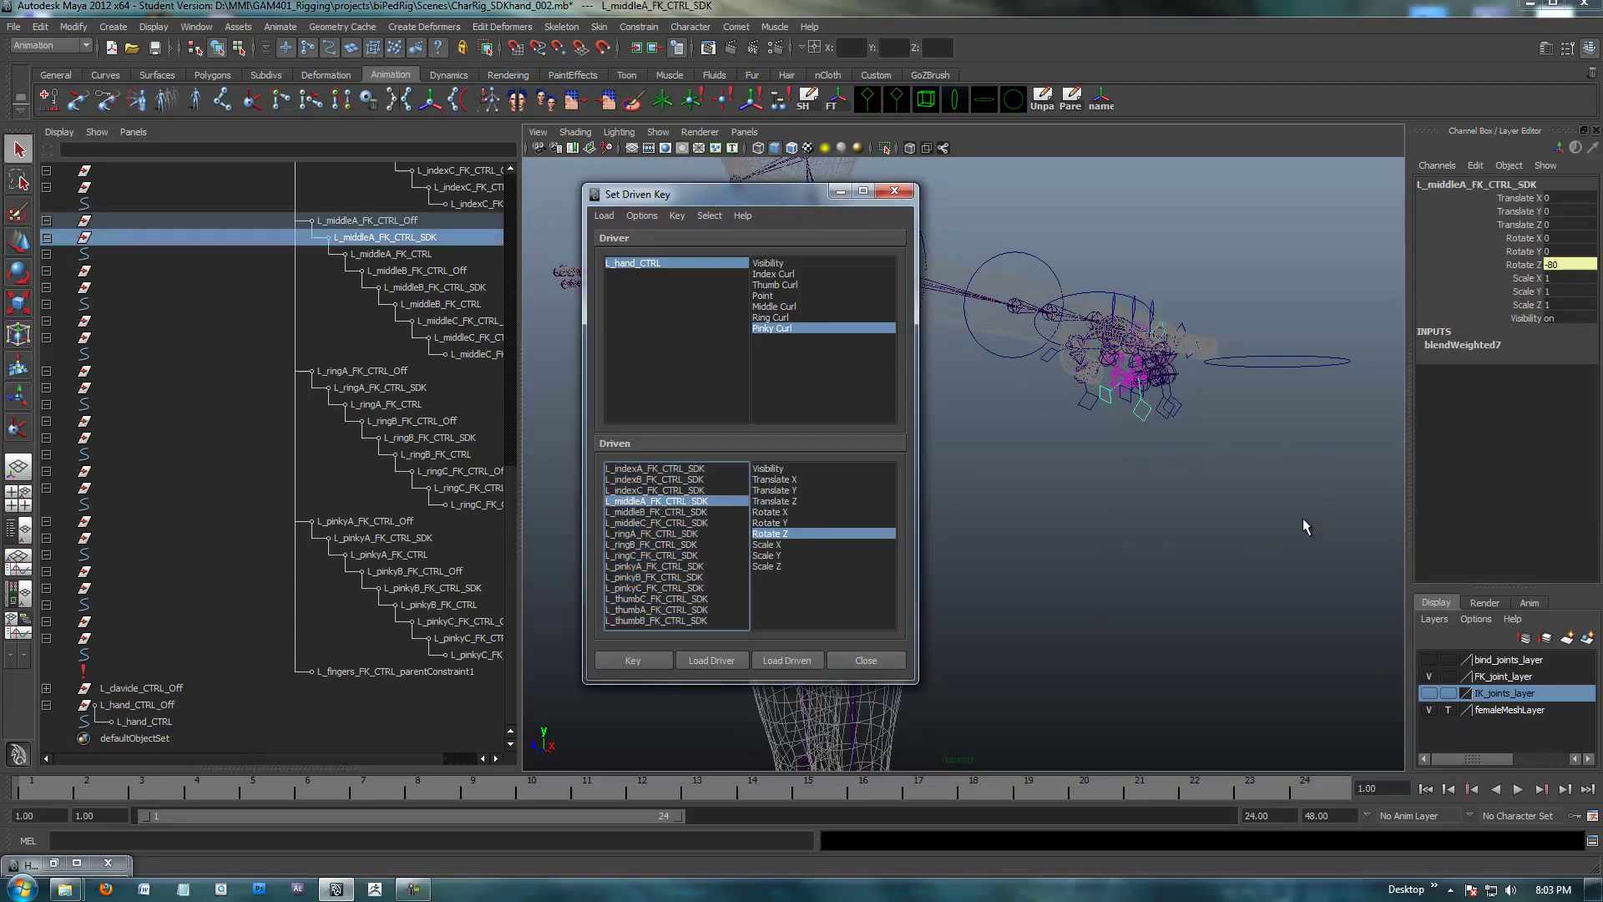
left_click_drag(1302, 519, 1236, 521, "alt")
left_click(1299, 381)
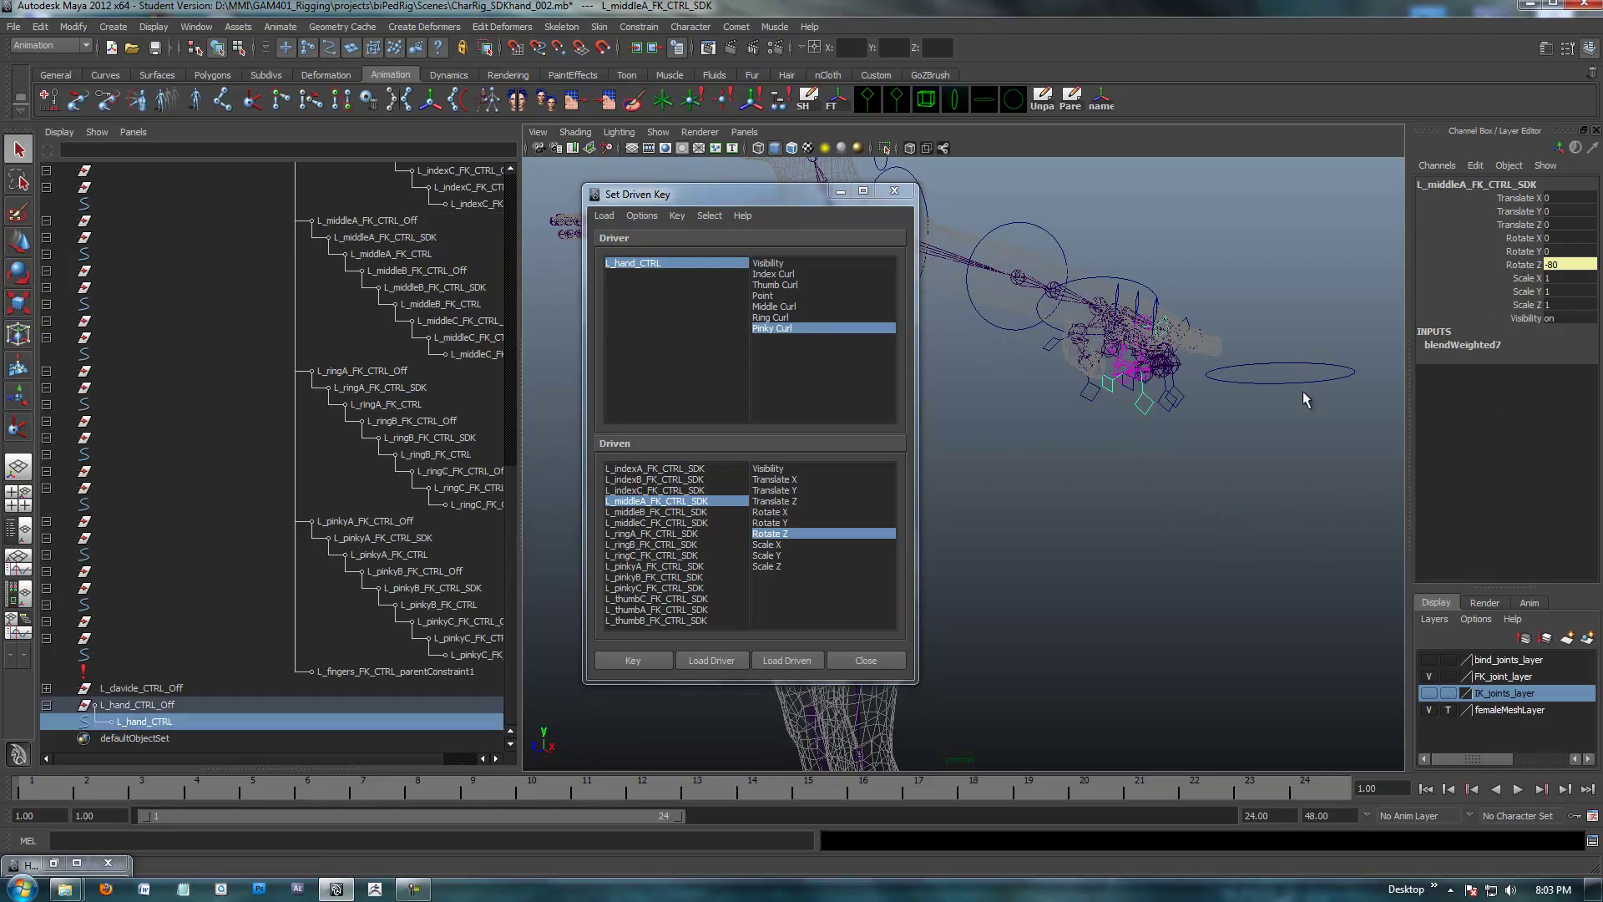
left_click(1537, 238)
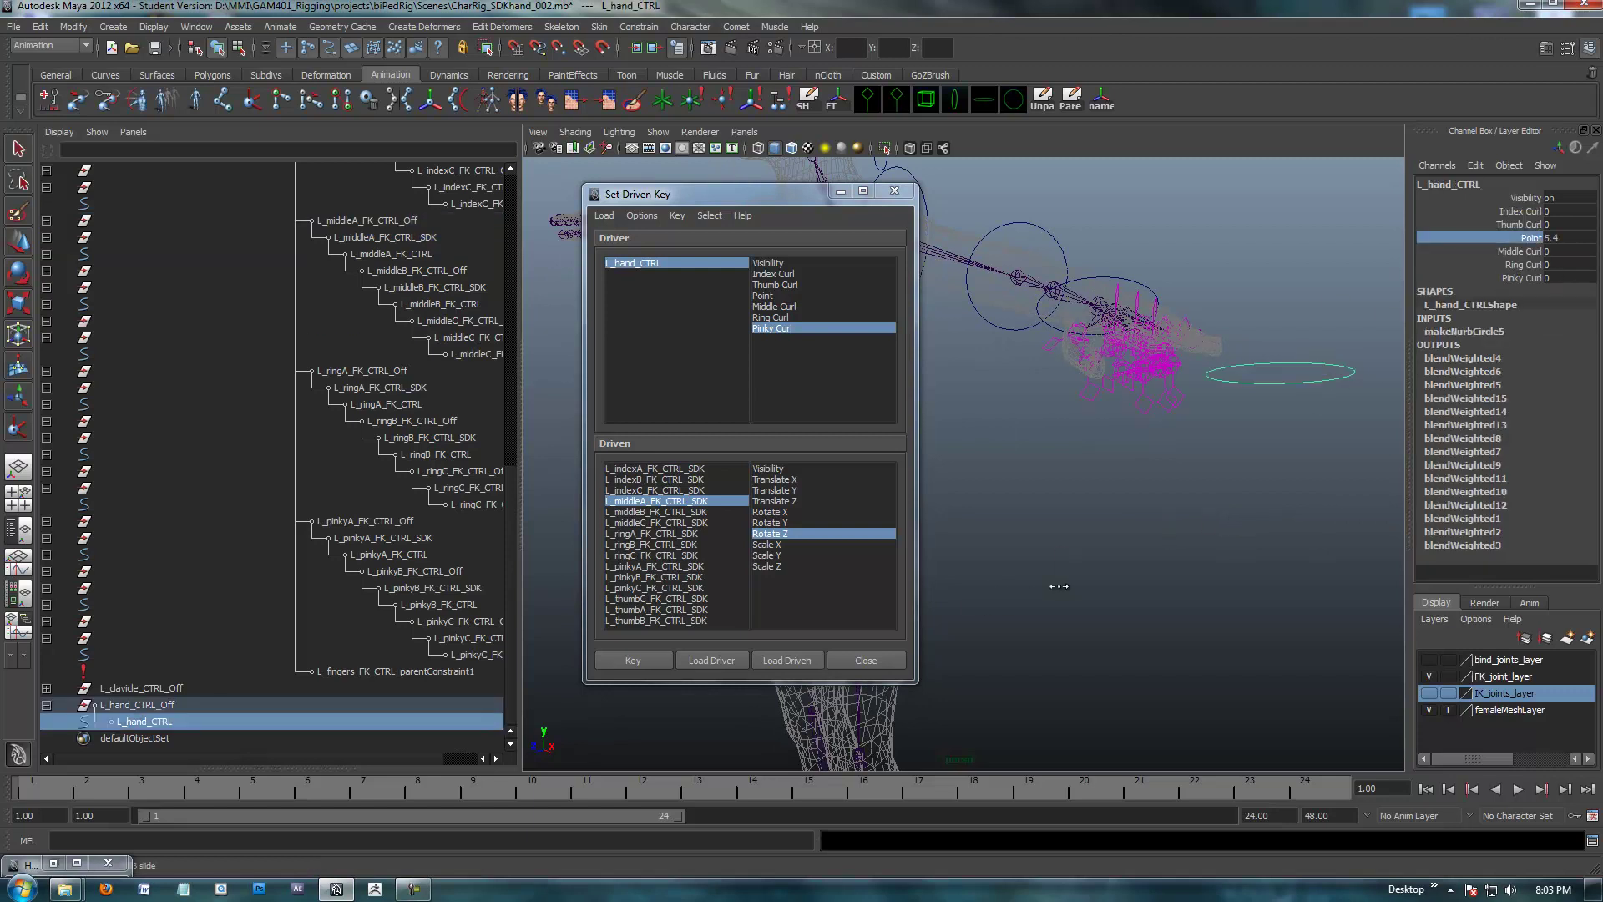
middle_click_drag(1194, 510, 1079, 563)
- Undo the Point tests, the latest driven keys and the Rotate Z curl of the finger groups
key("ctrl+z")
key("ctrl+z")
key("ctrl+z")
key("ctrl+z")
left_click_drag(1108, 559, 1035, 527, "alt")
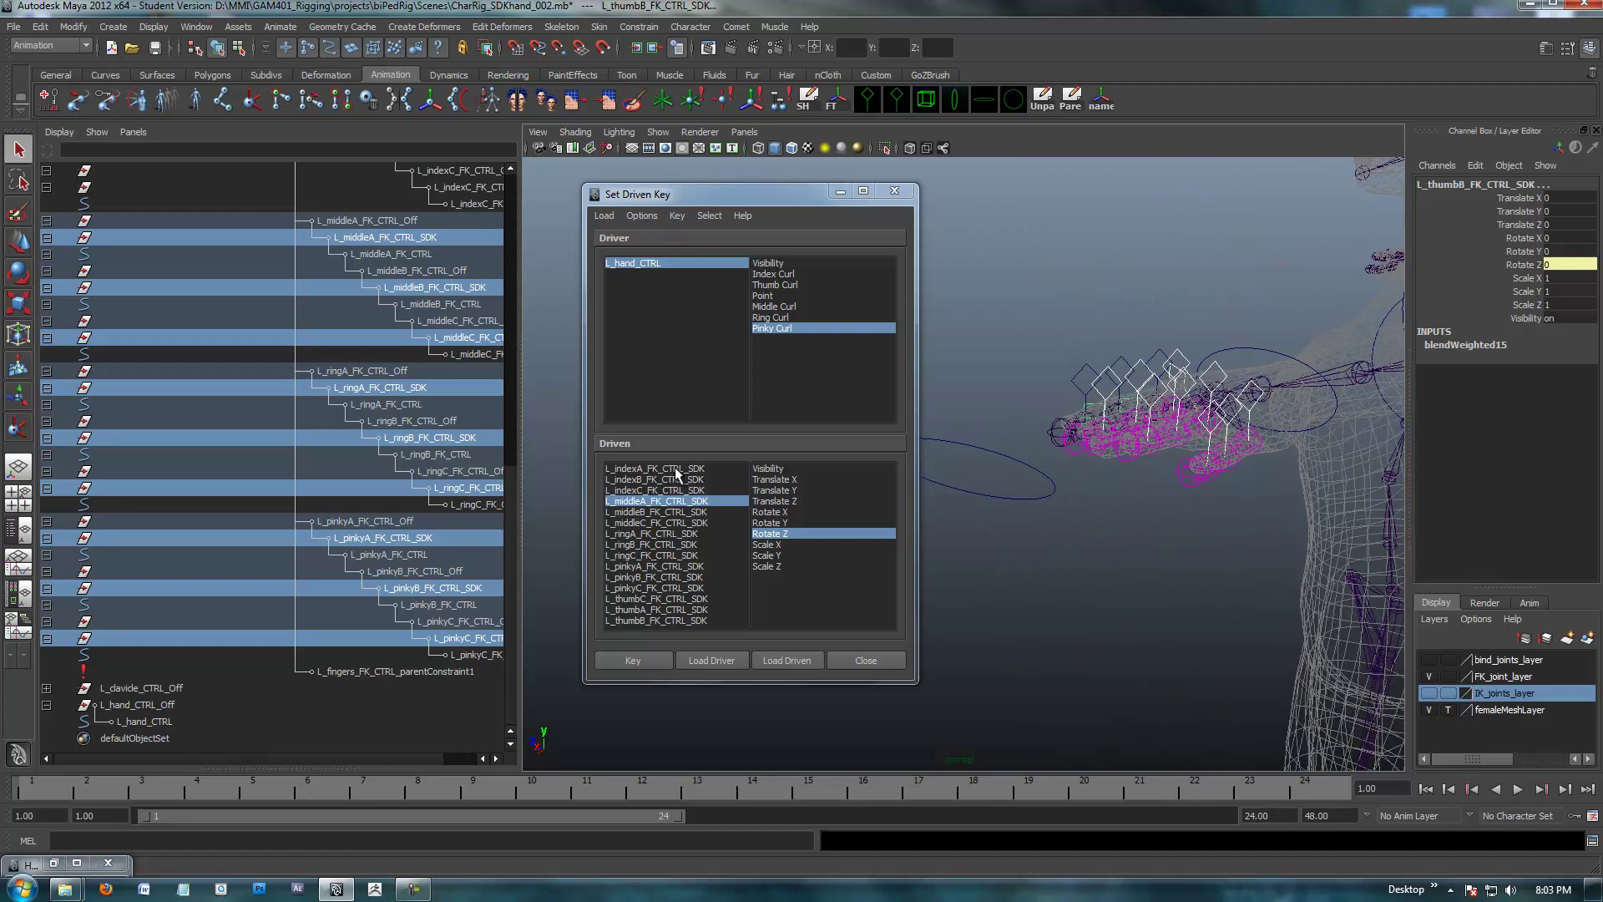
- Key Rotate Z of all the left finger and thumb SDK groups with Pinky Curl of L_hand_CTRL as the driver
left_click_drag(677, 470, 691, 623)
left_click_drag(1008, 510, 1225, 456, "alt")
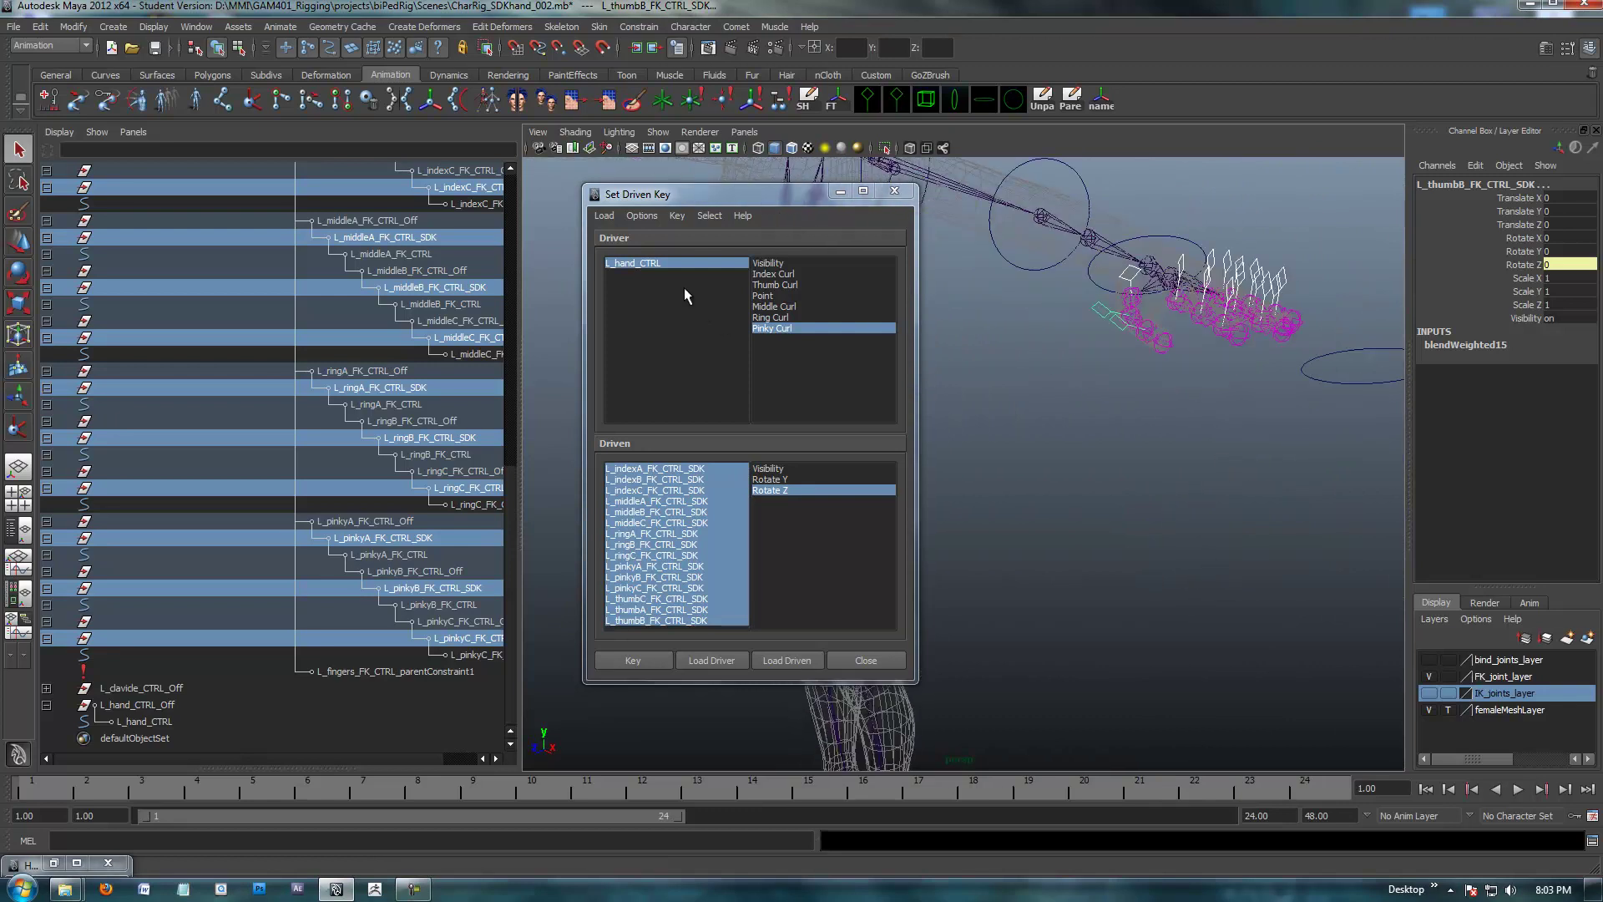
left_click(677, 264)
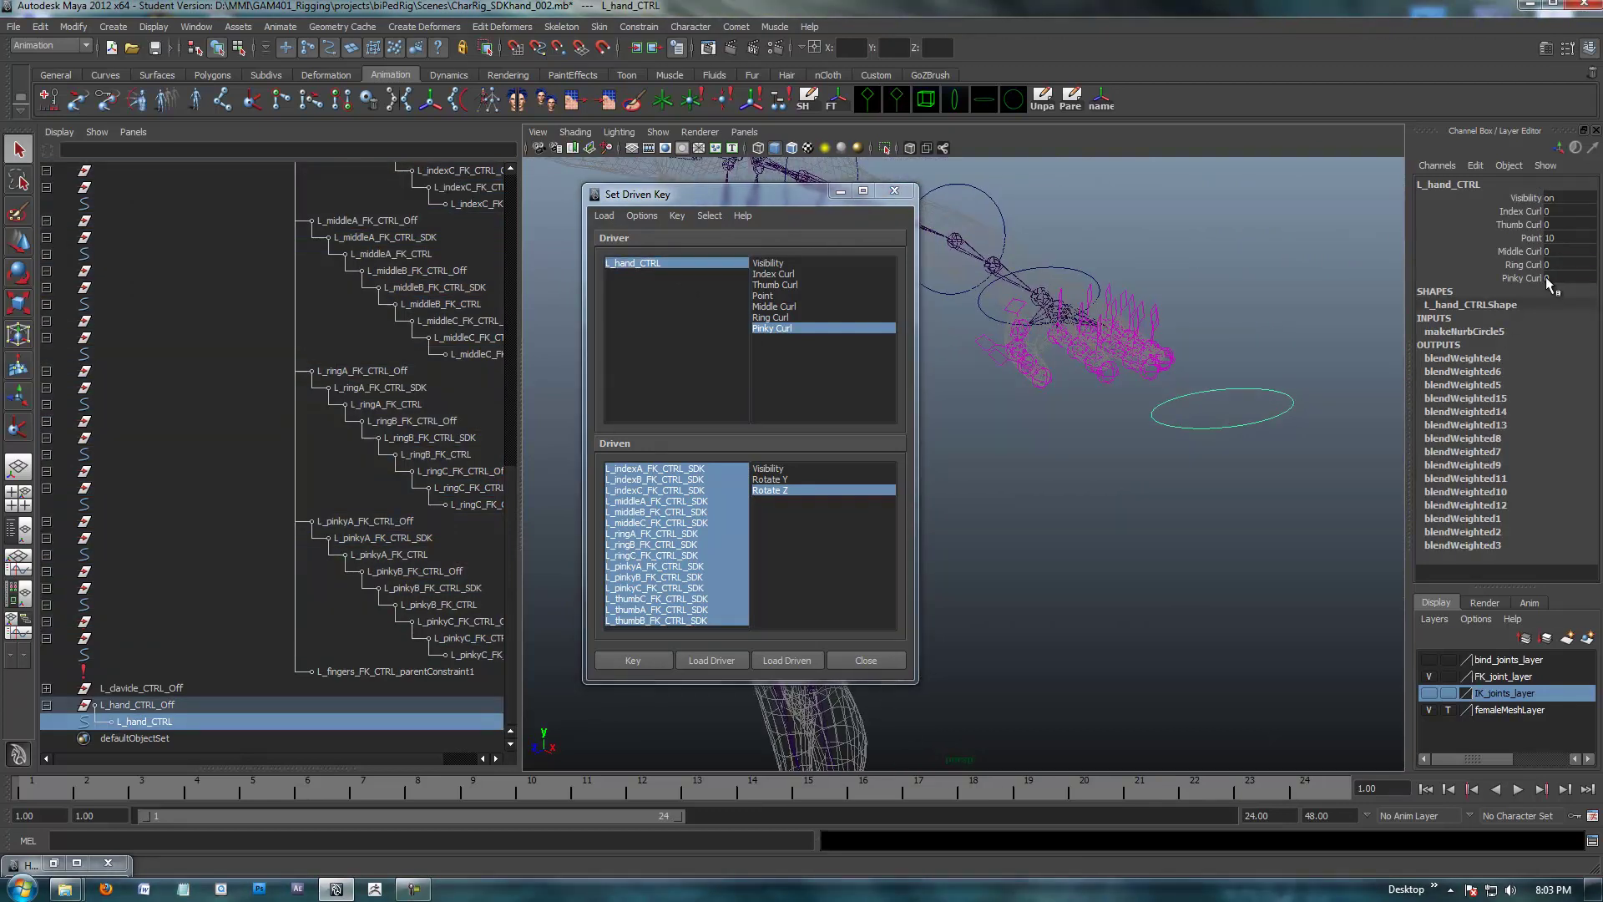
left_click_drag(1188, 506, 943, 525, "alt")
left_click(666, 468)
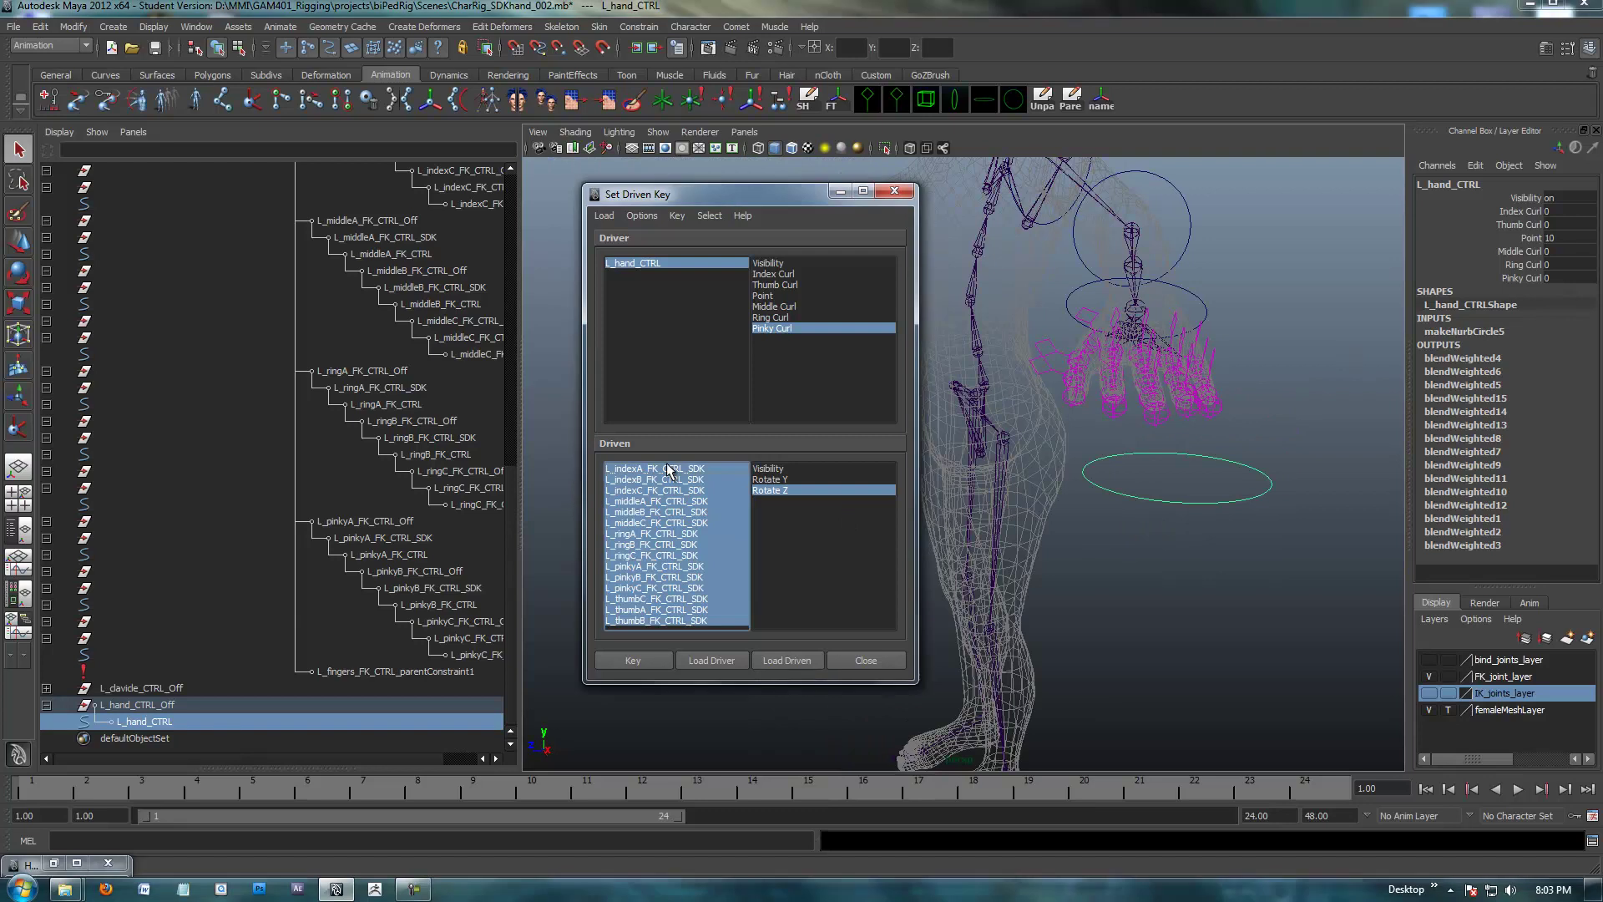
left_click_drag(681, 658, 683, 656)
left_click_drag(1160, 594, 1107, 589, "alt")
left_click(642, 658)
left_click(675, 263)
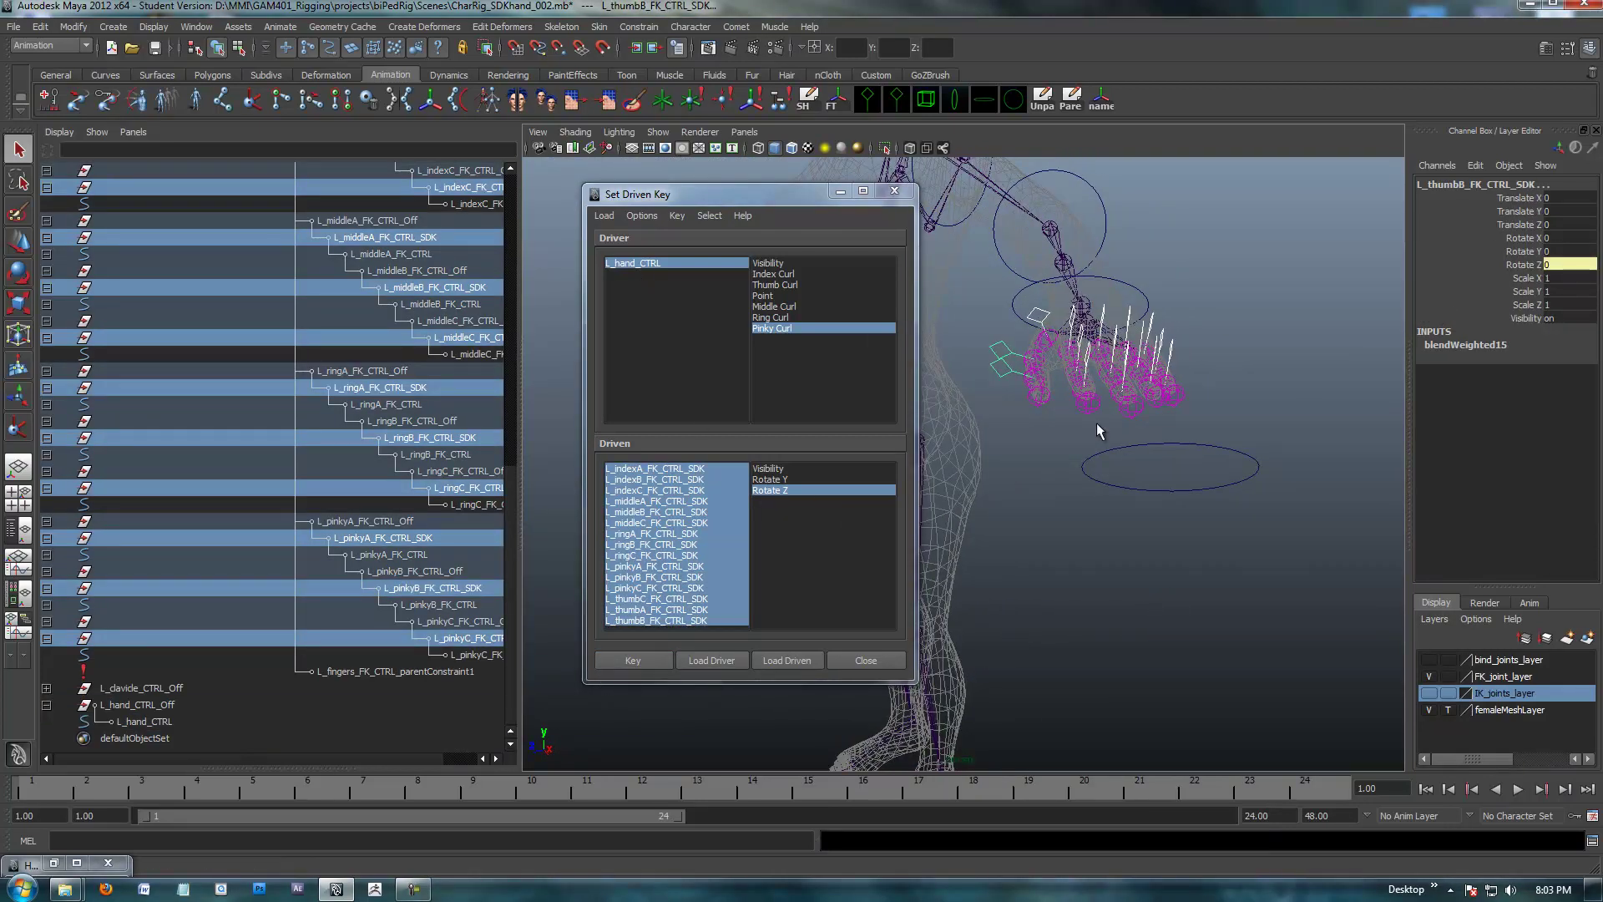
- Set Point on L_hand_CTRL to 0 and key Rotate Z of all the SDK groups with Point as the driver
double_click(1567, 238)
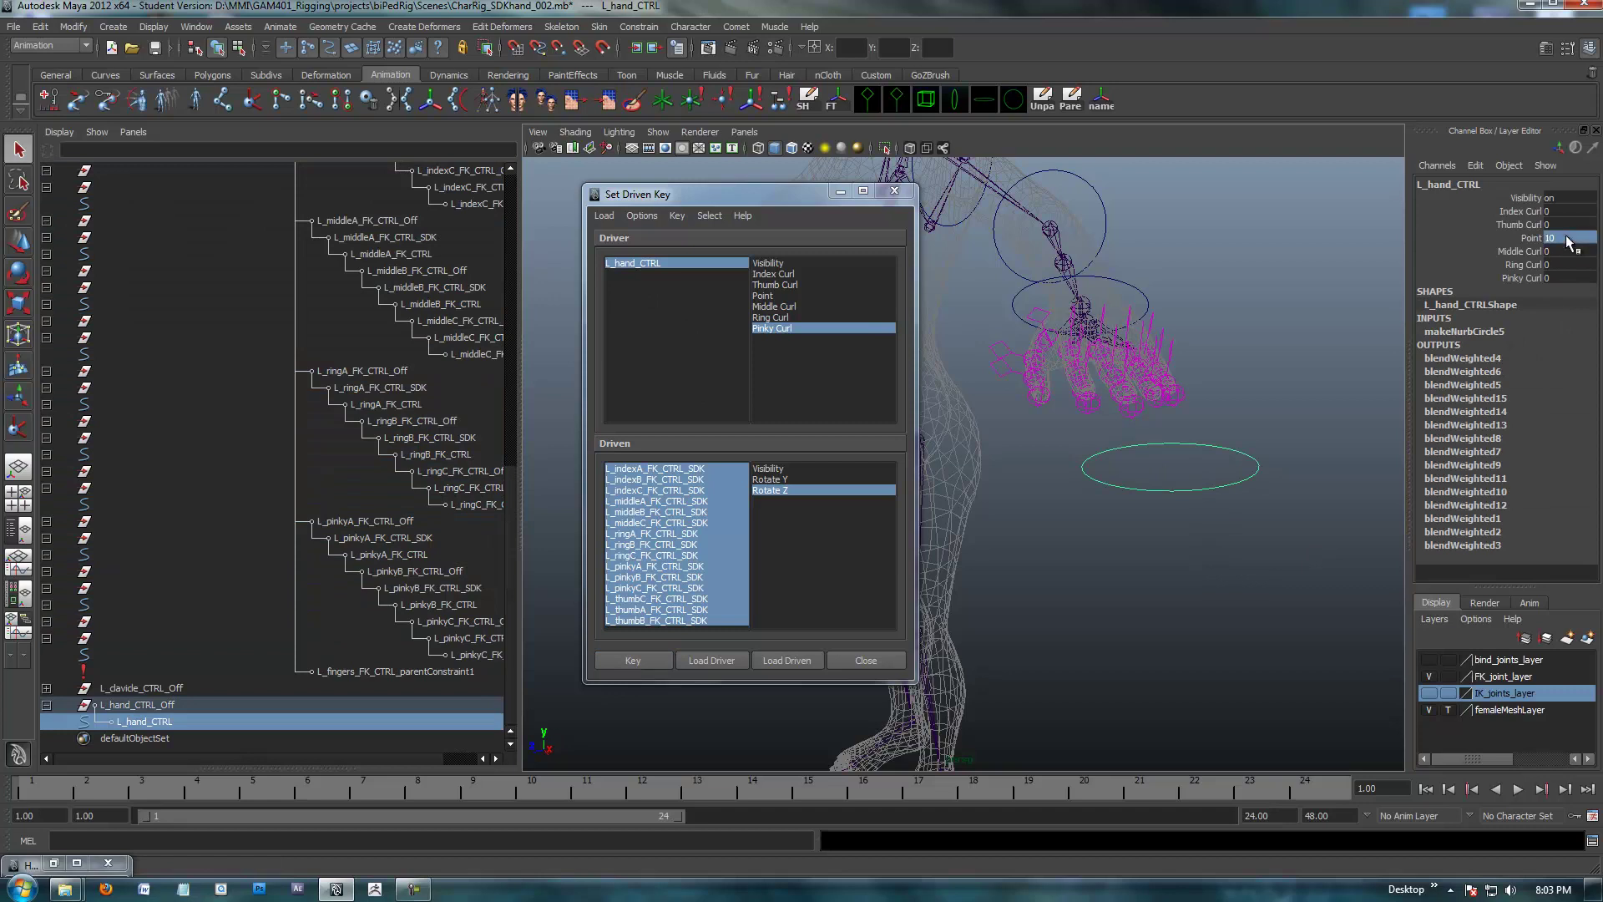
type("0")
key("Return")
left_click(769, 298)
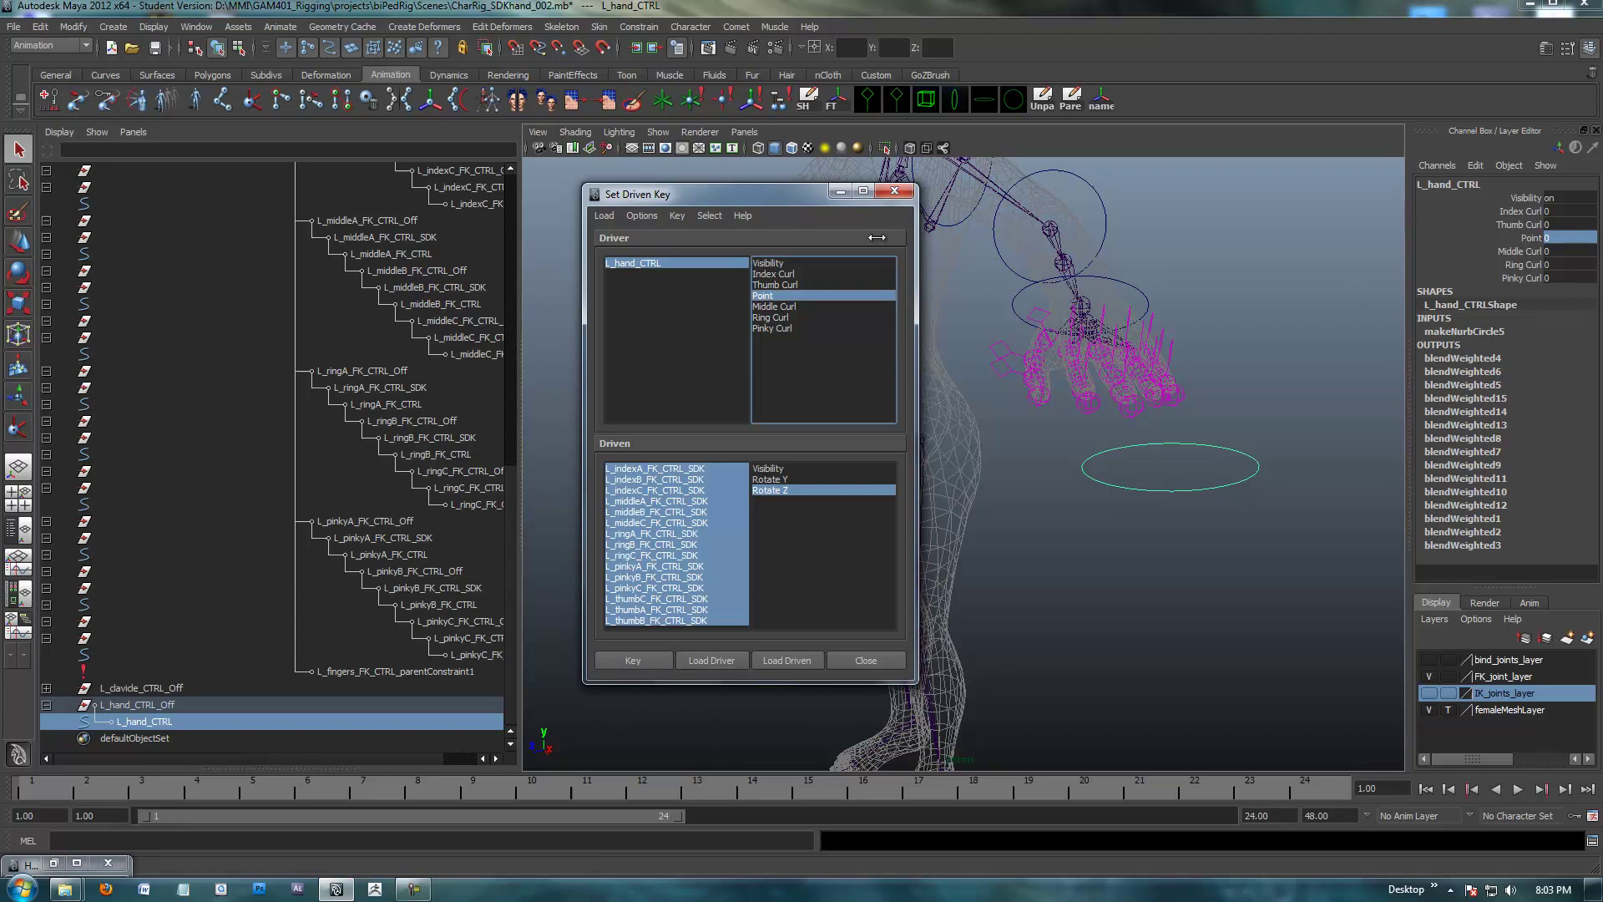
left_click(643, 656)
- Set Point on L_hand_CTRL to 10 for the pointing pose
left_click_drag(686, 501, 659, 633)
mouse_move(1146, 517)
left_mouse_down("alt")
mouse_move(1163, 540)
mouse_move(1161, 503)
mouse_move(1146, 523)
left_mouse_up("alt")
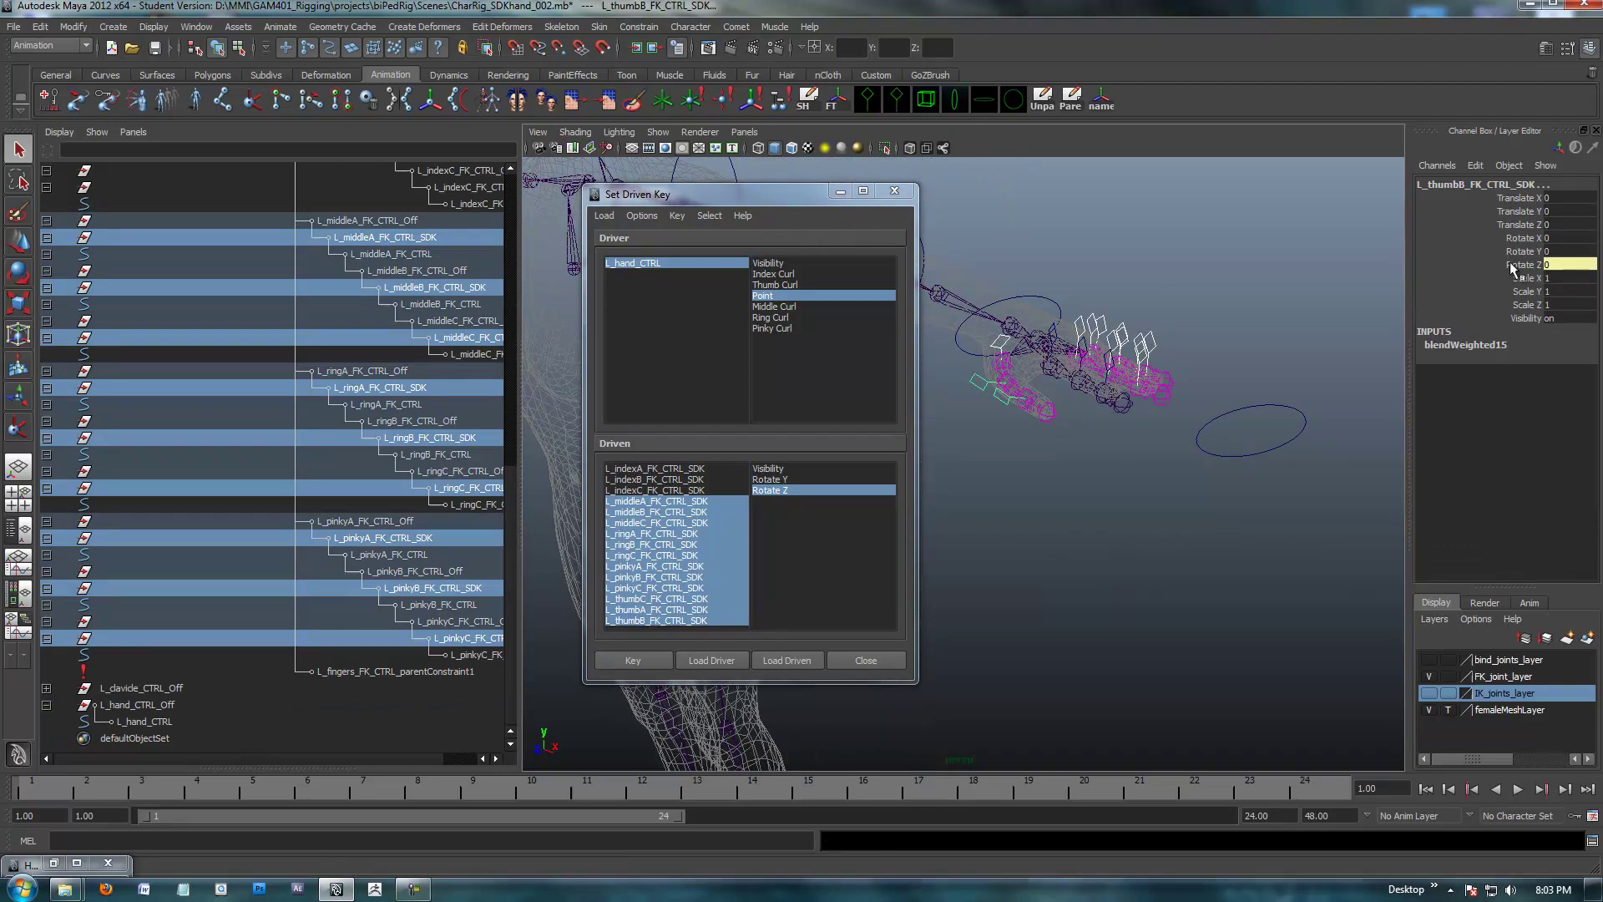
left_click(1249, 405)
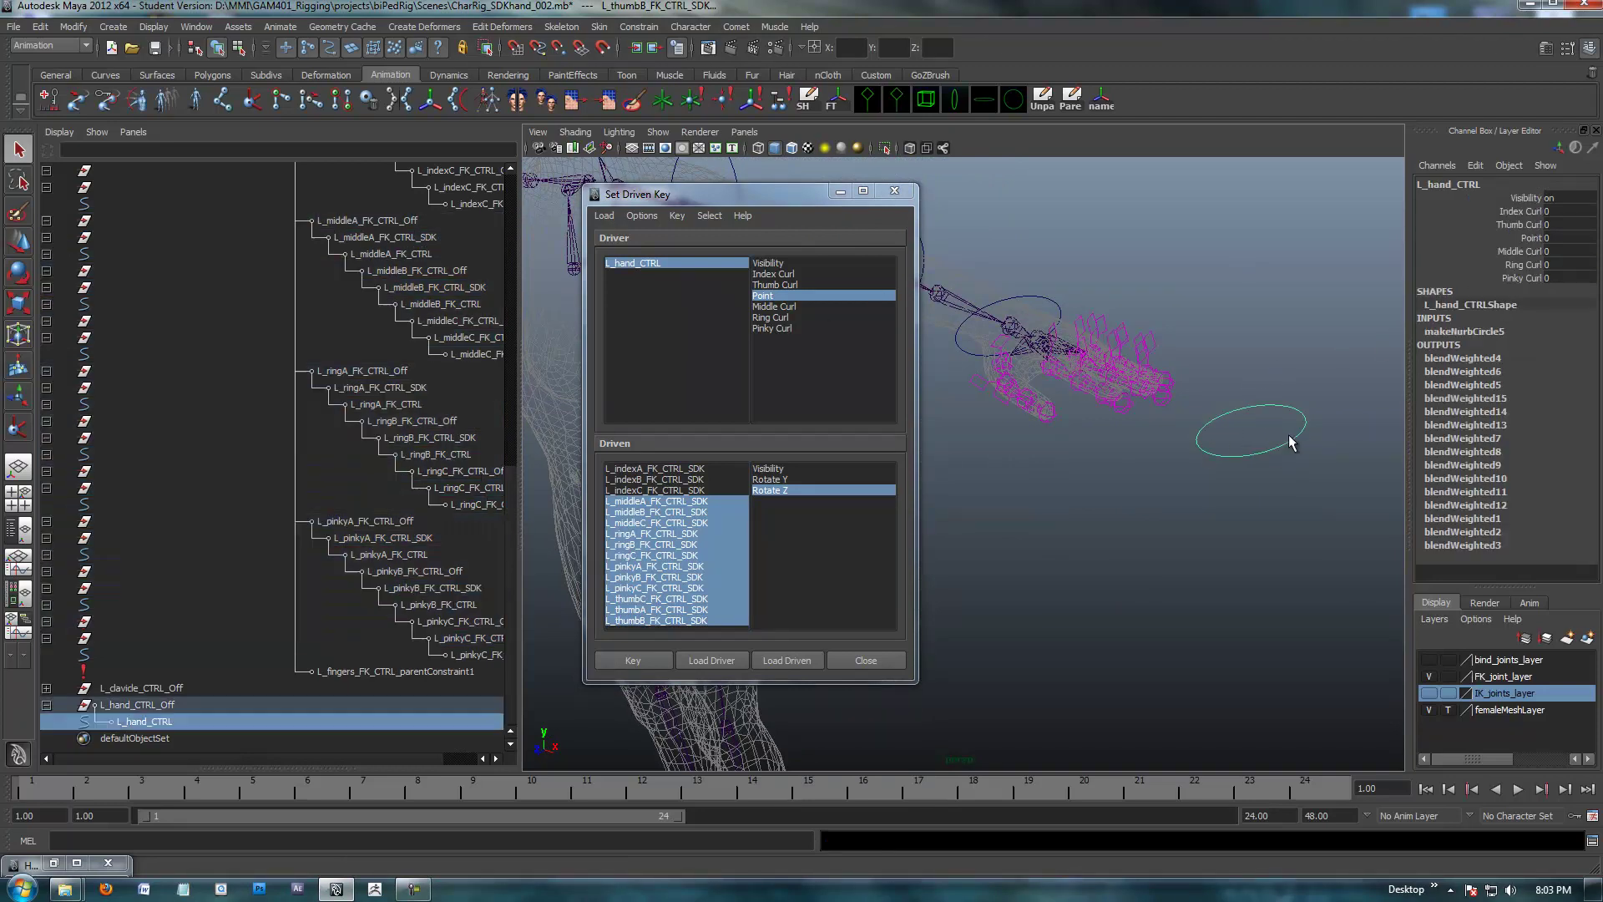
left_click(1548, 238)
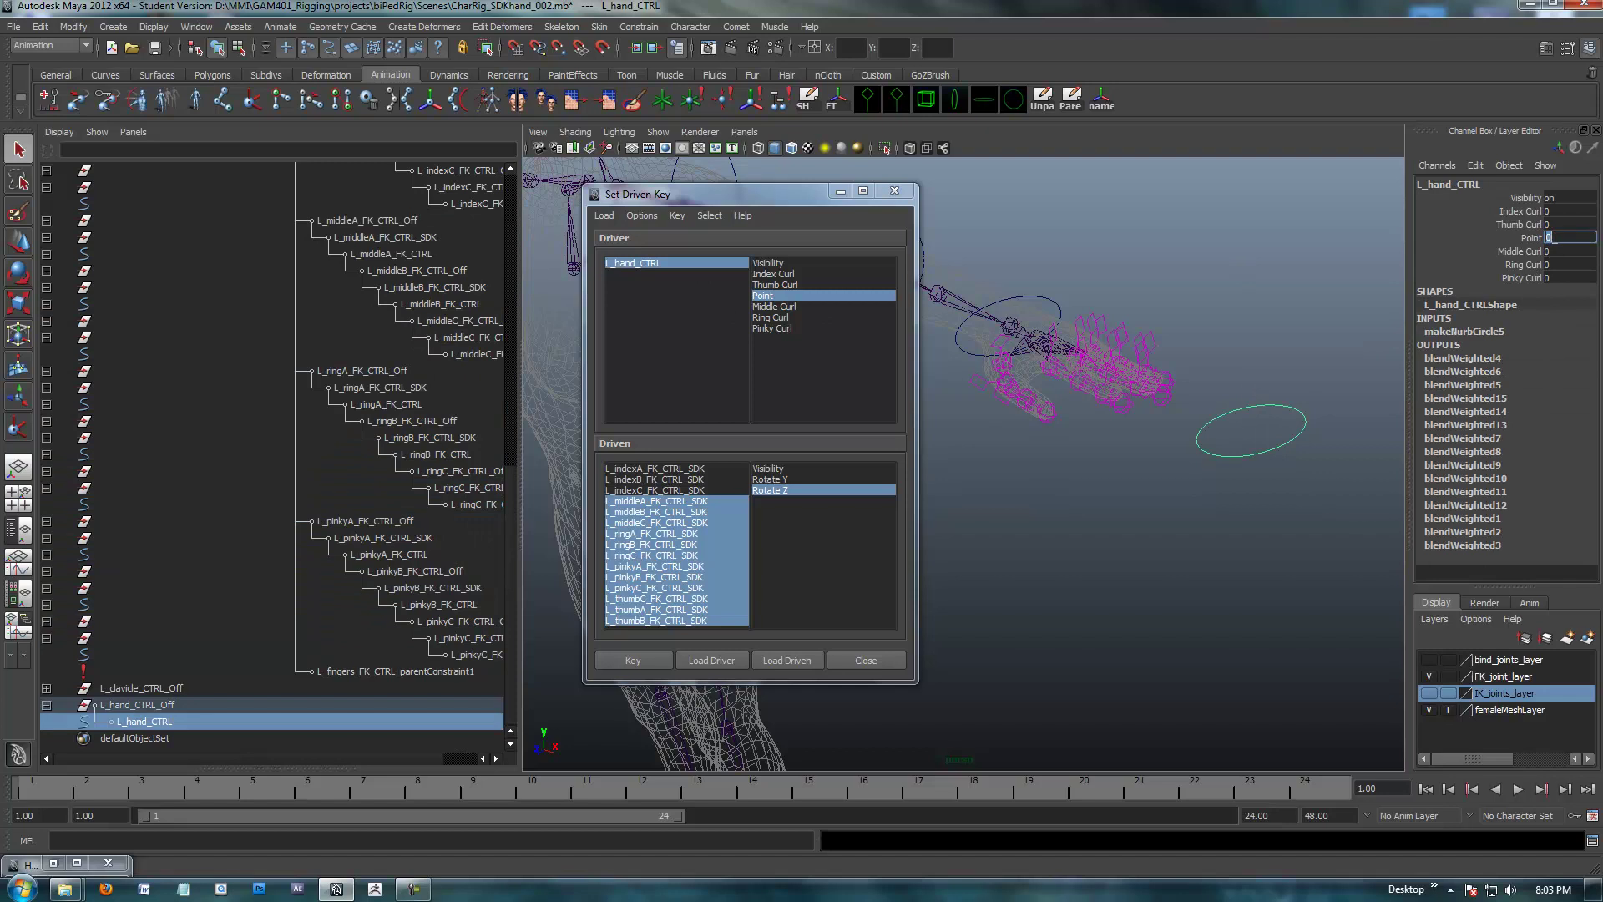
key("Return")
- Curl the middle, ring, pinky and thumb SDK groups by setting their Rotate Z to -80
left_click_drag(641, 504, 655, 619)
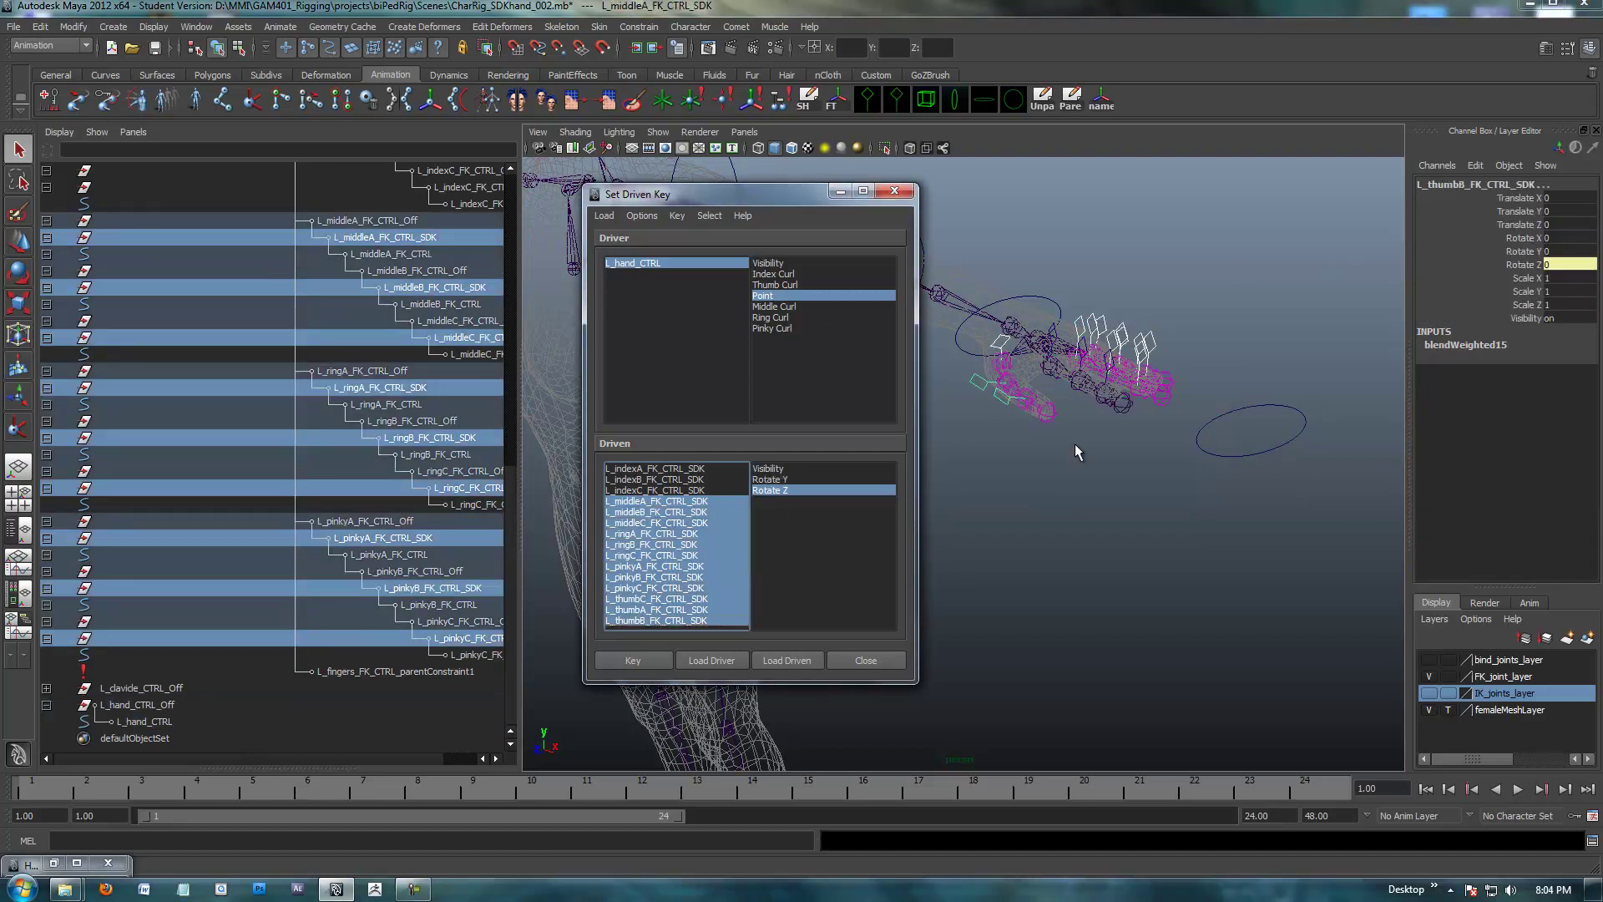
left_click(414, 889)
left_click(415, 889)
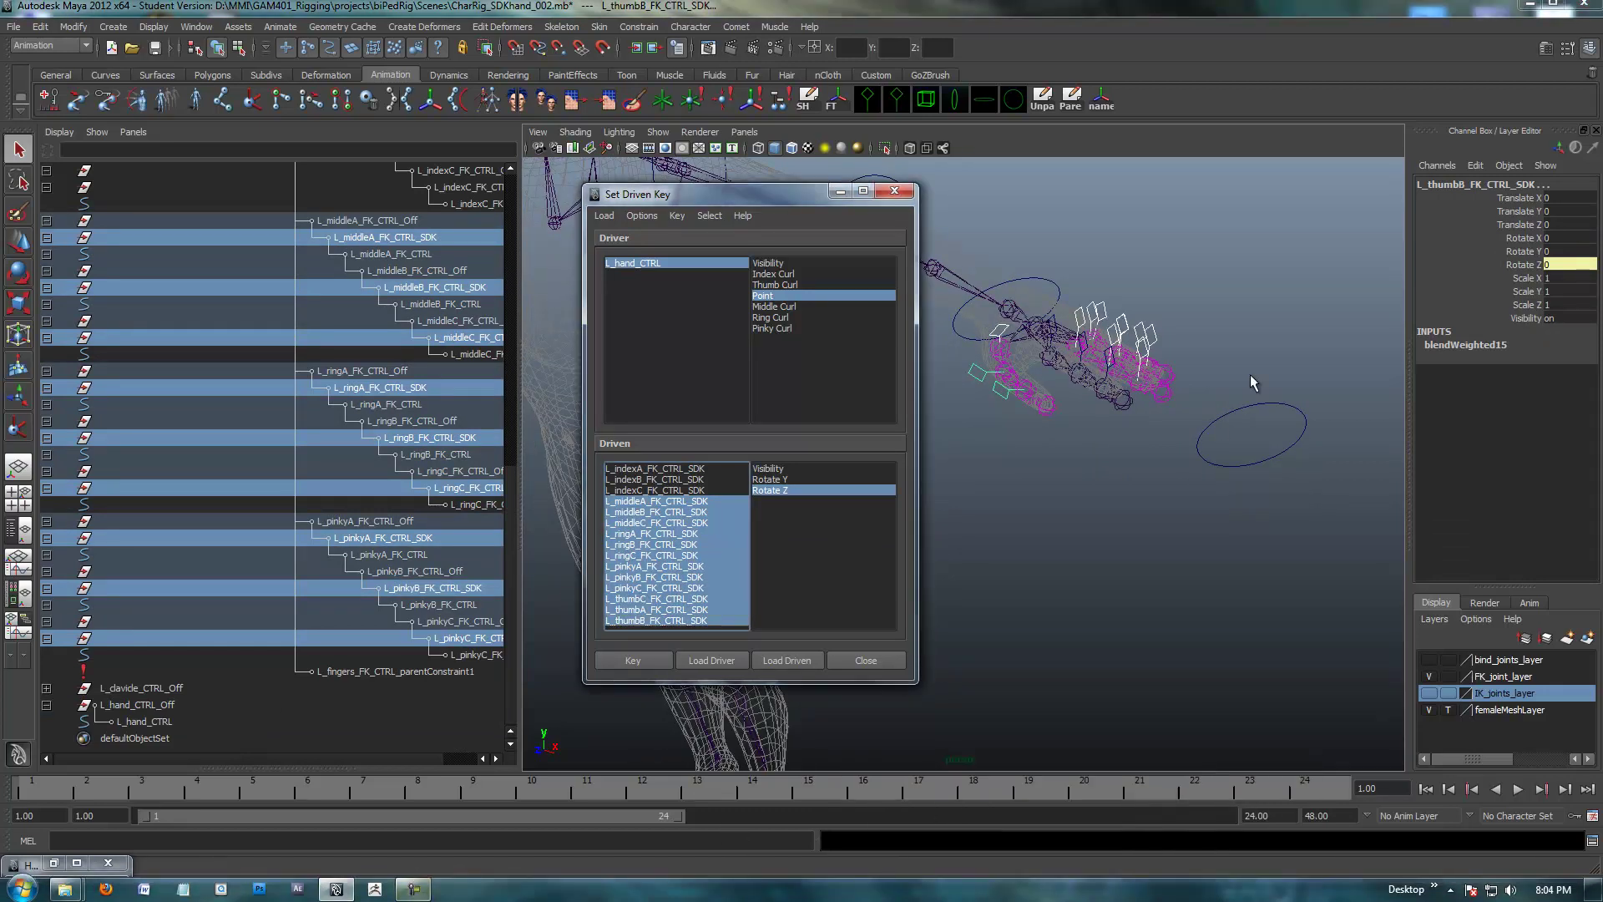
left_click(1524, 264)
mouse_move(1179, 339)
middle_mouse_down()
mouse_move(1202, 325)
mouse_move(1181, 325)
middle_mouse_up()
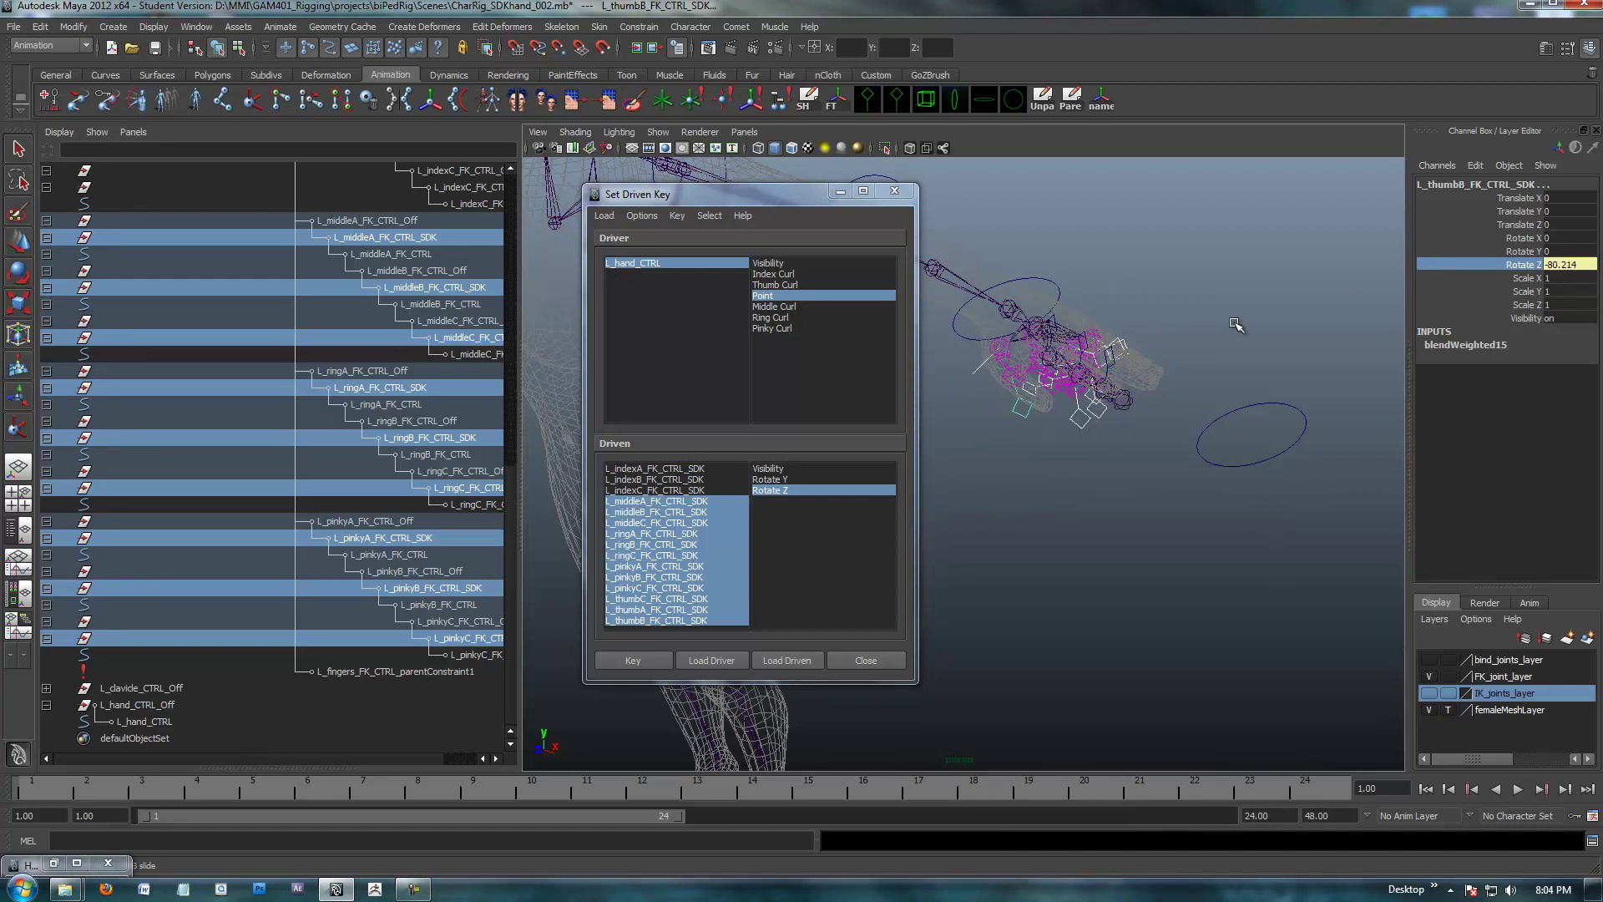
double_click(1554, 265)
type("-")
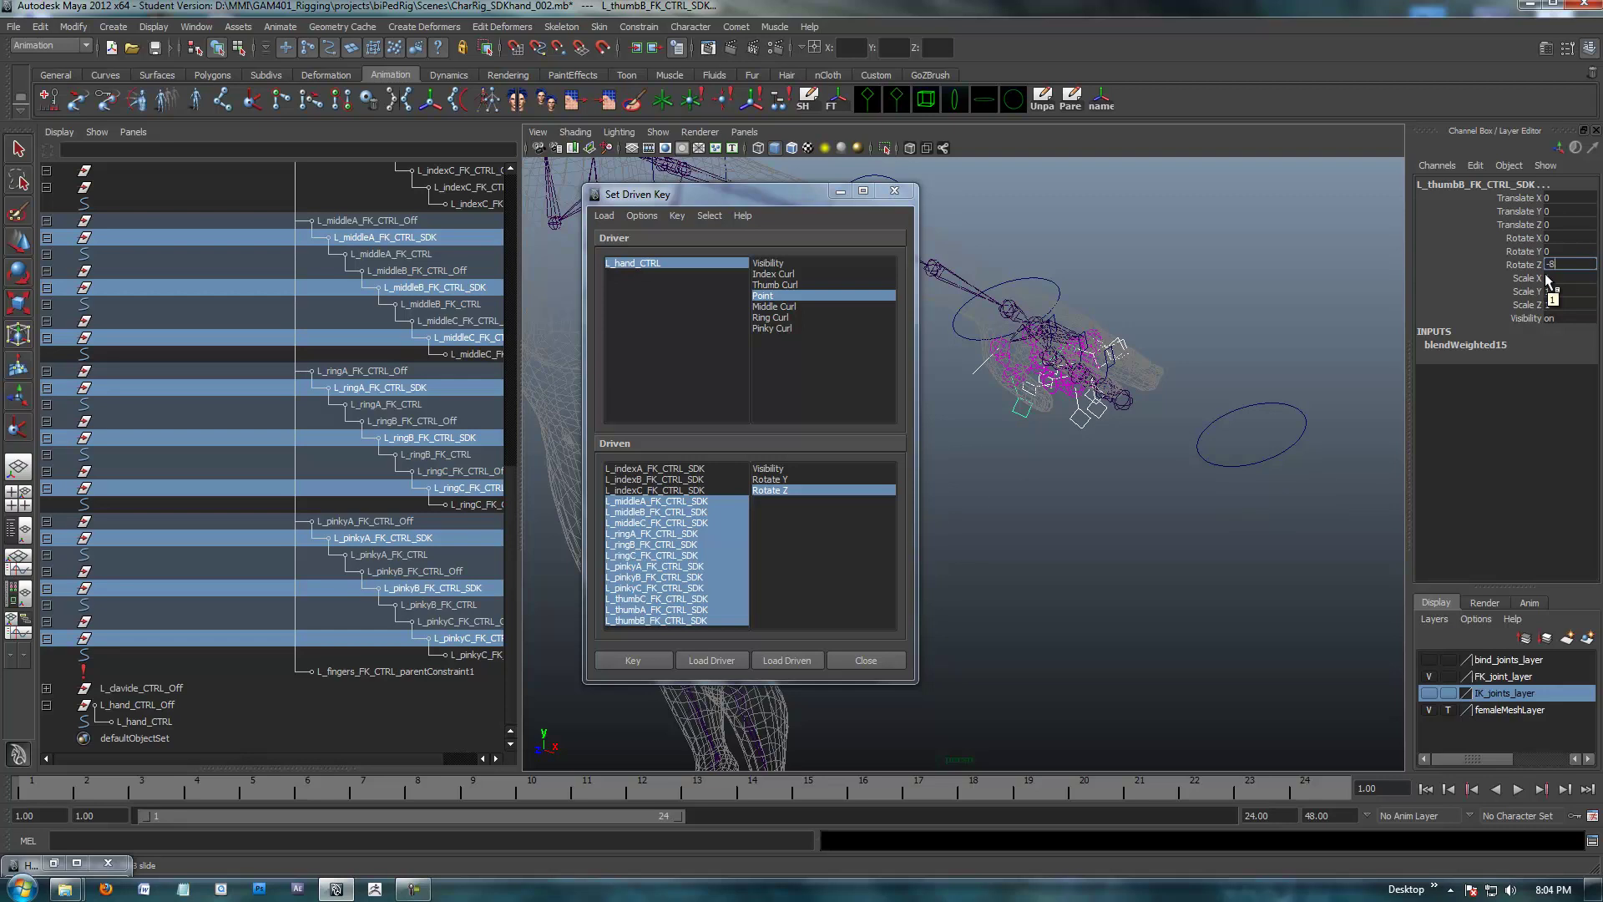
type("80")
key("Return")
- Key Rotate Z of all the driven SDK groups, including the index ones, against Point
left_click_drag(1140, 554, 1185, 469, "alt")
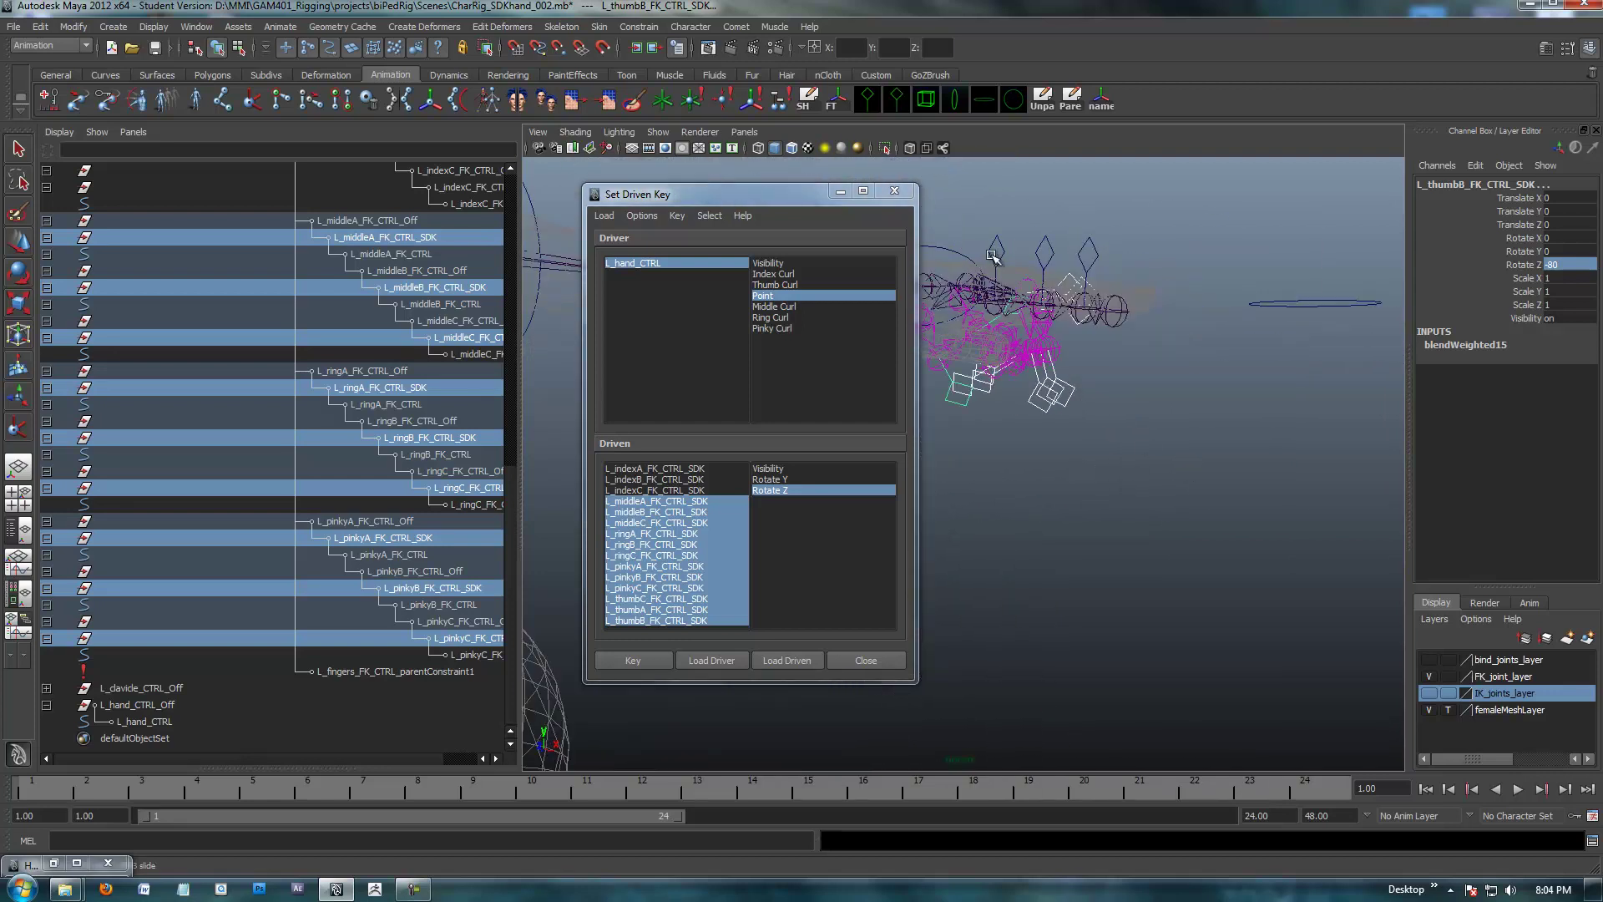
left_click_drag(685, 468, 699, 635)
left_click(633, 660)
- Test the pointing pose by bringing Point on L_hand_CTRL back to 0
left_click_drag(1156, 547, 878, 380, "alt")
left_click_drag(968, 422, 1138, 548, "alt")
left_click_drag(1194, 334, 1079, 510)
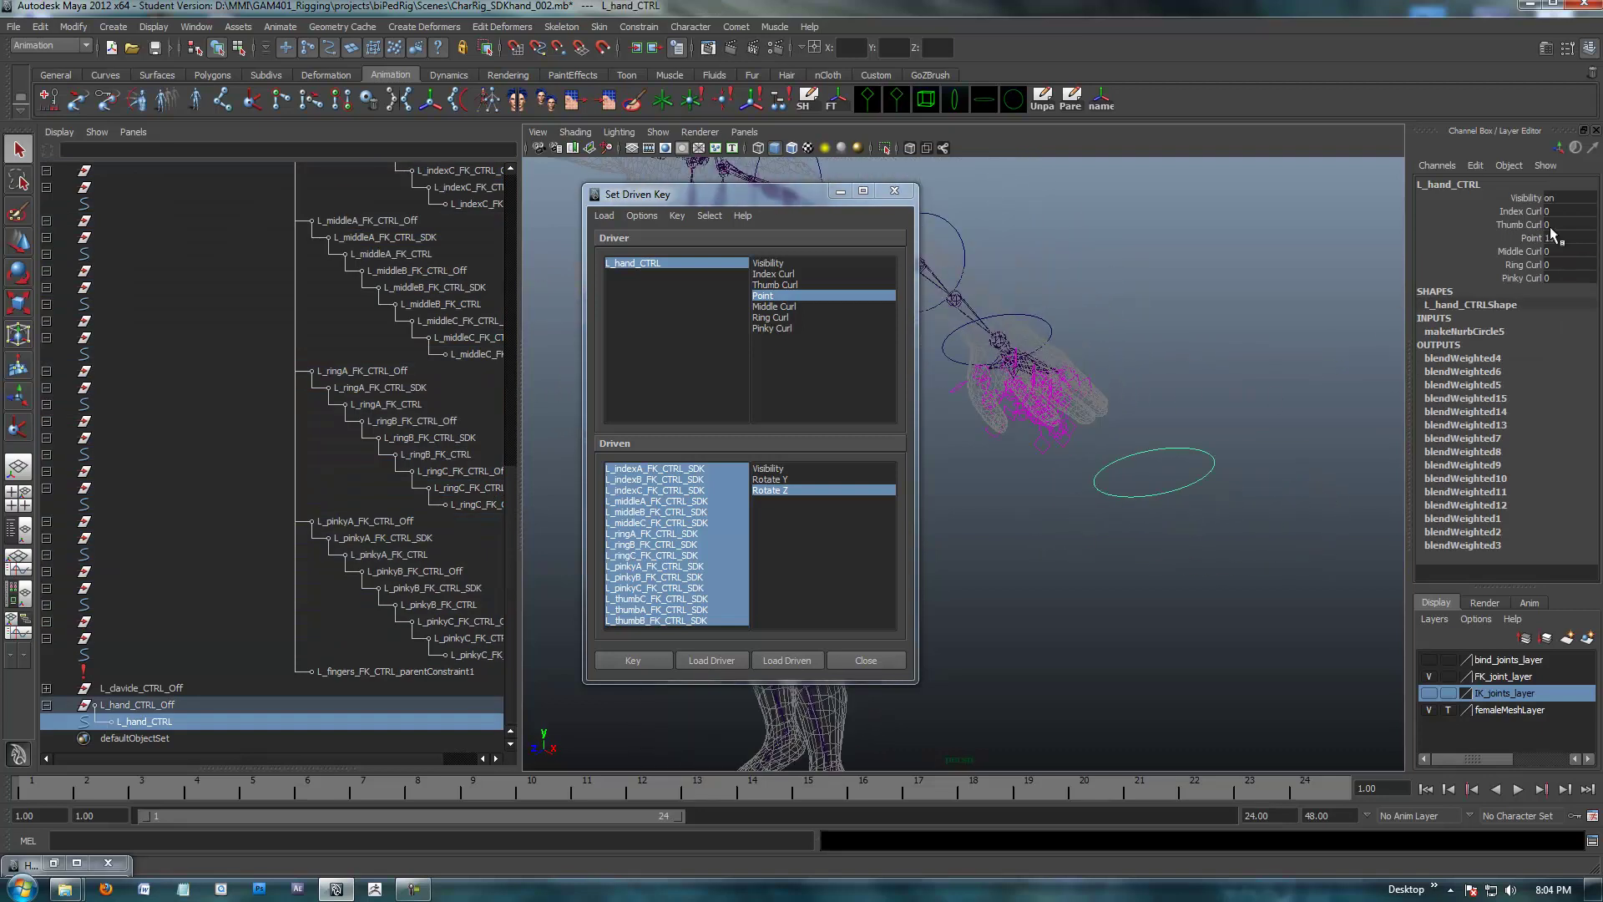
left_click(1497, 240)
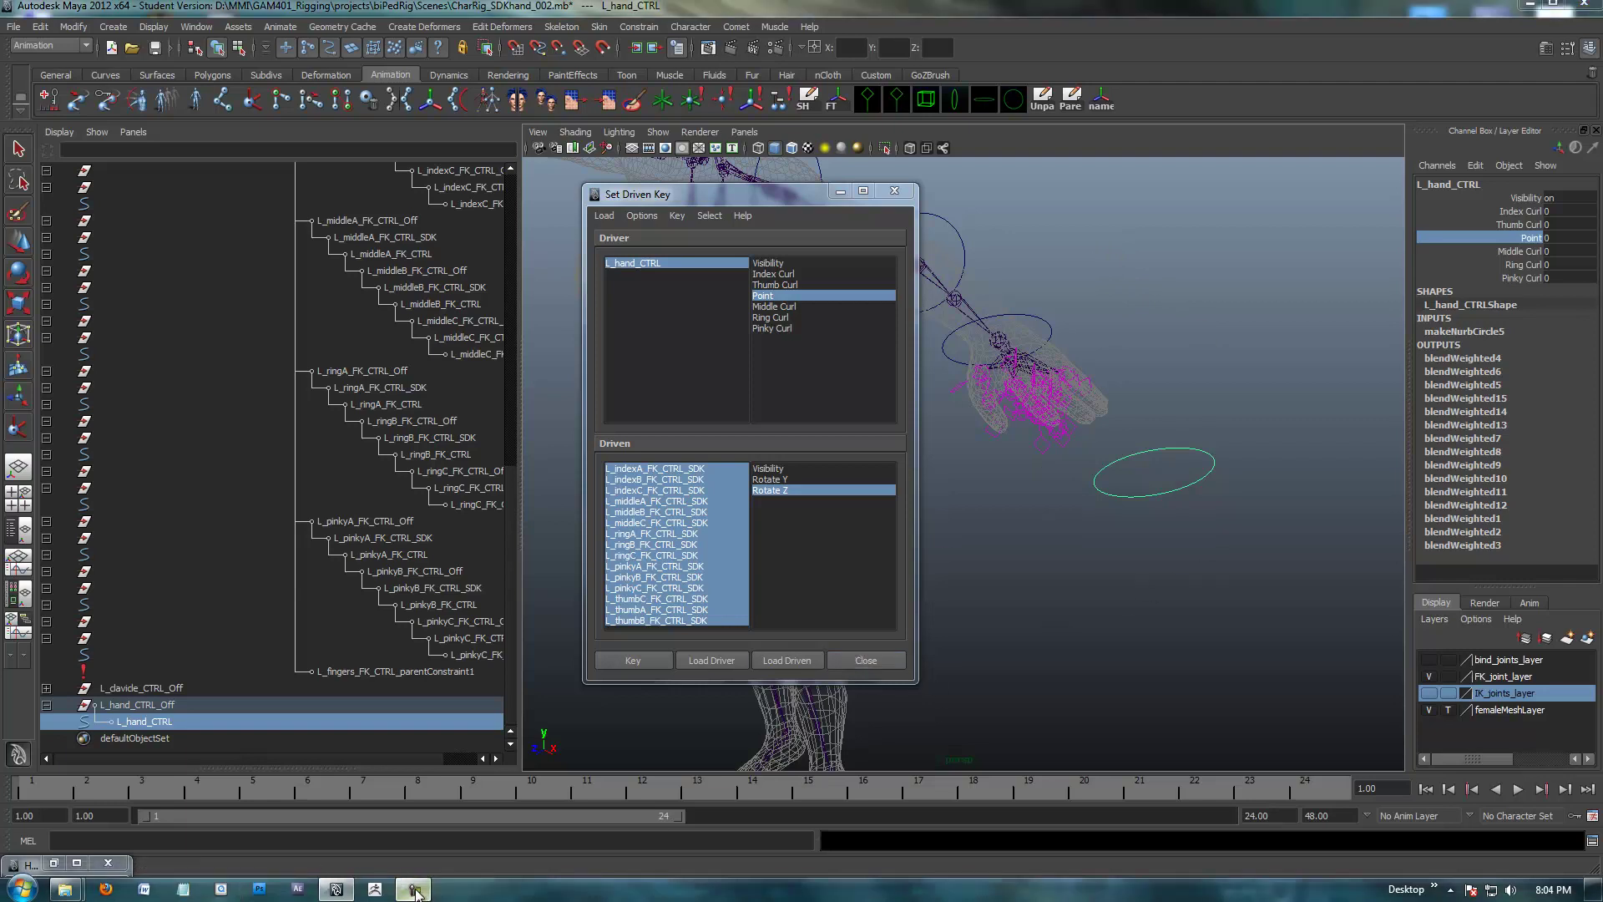
left_click(415, 892)
left_click(1252, 817)
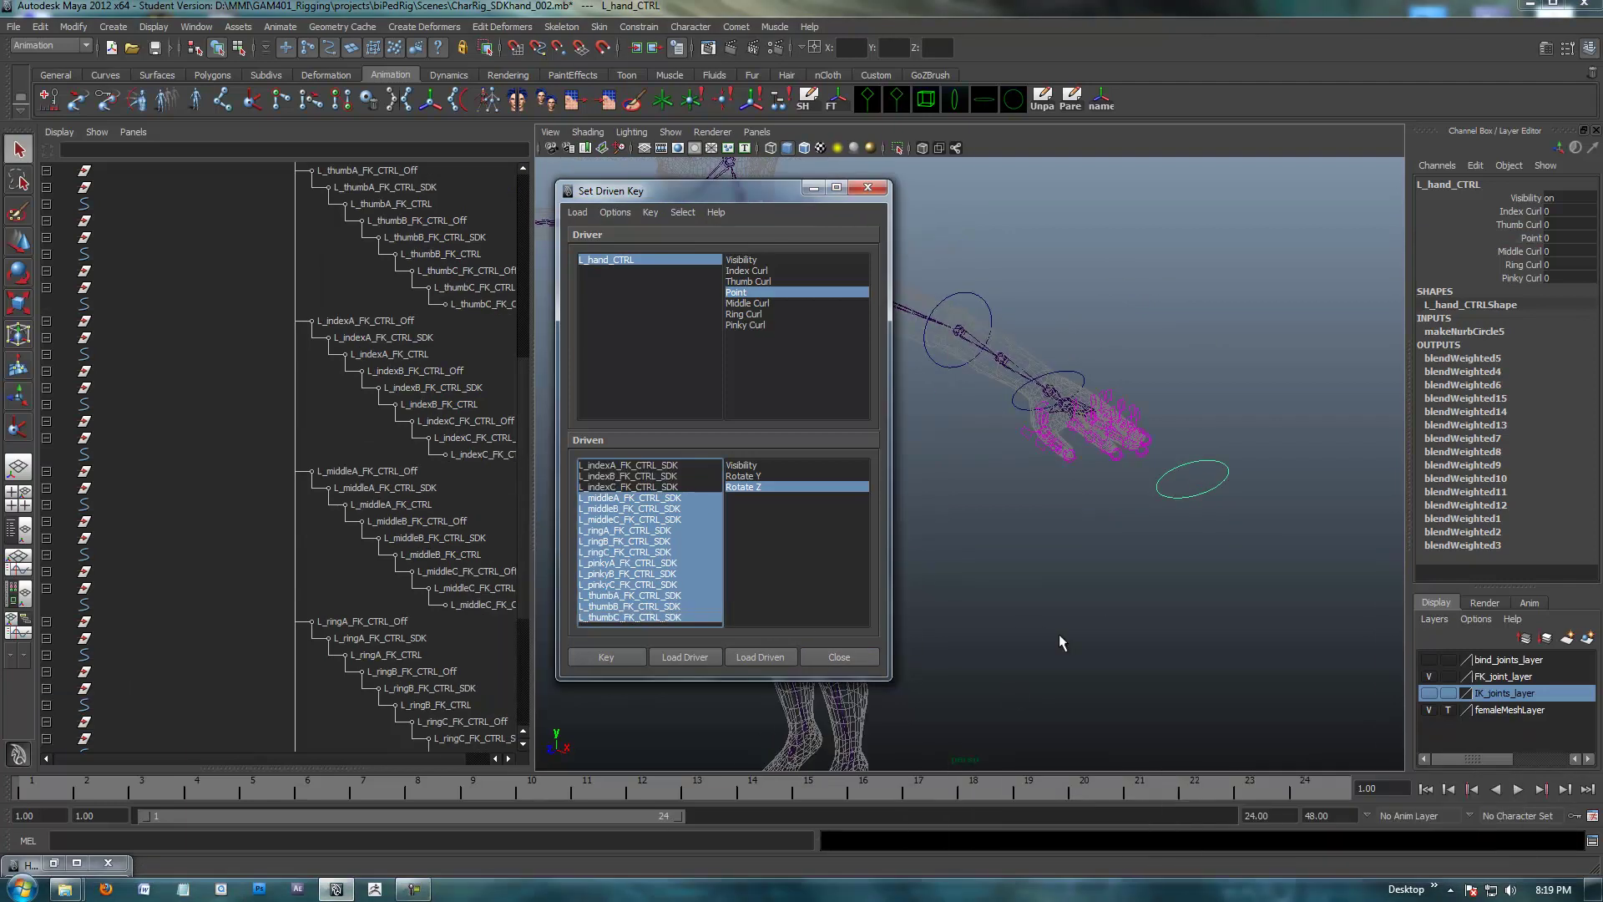
- Show all attributes of L_hand_CTRL in the channel box and try out its Point attribute on the fingers
left_click_drag(1146, 415, 1179, 286, "alt")
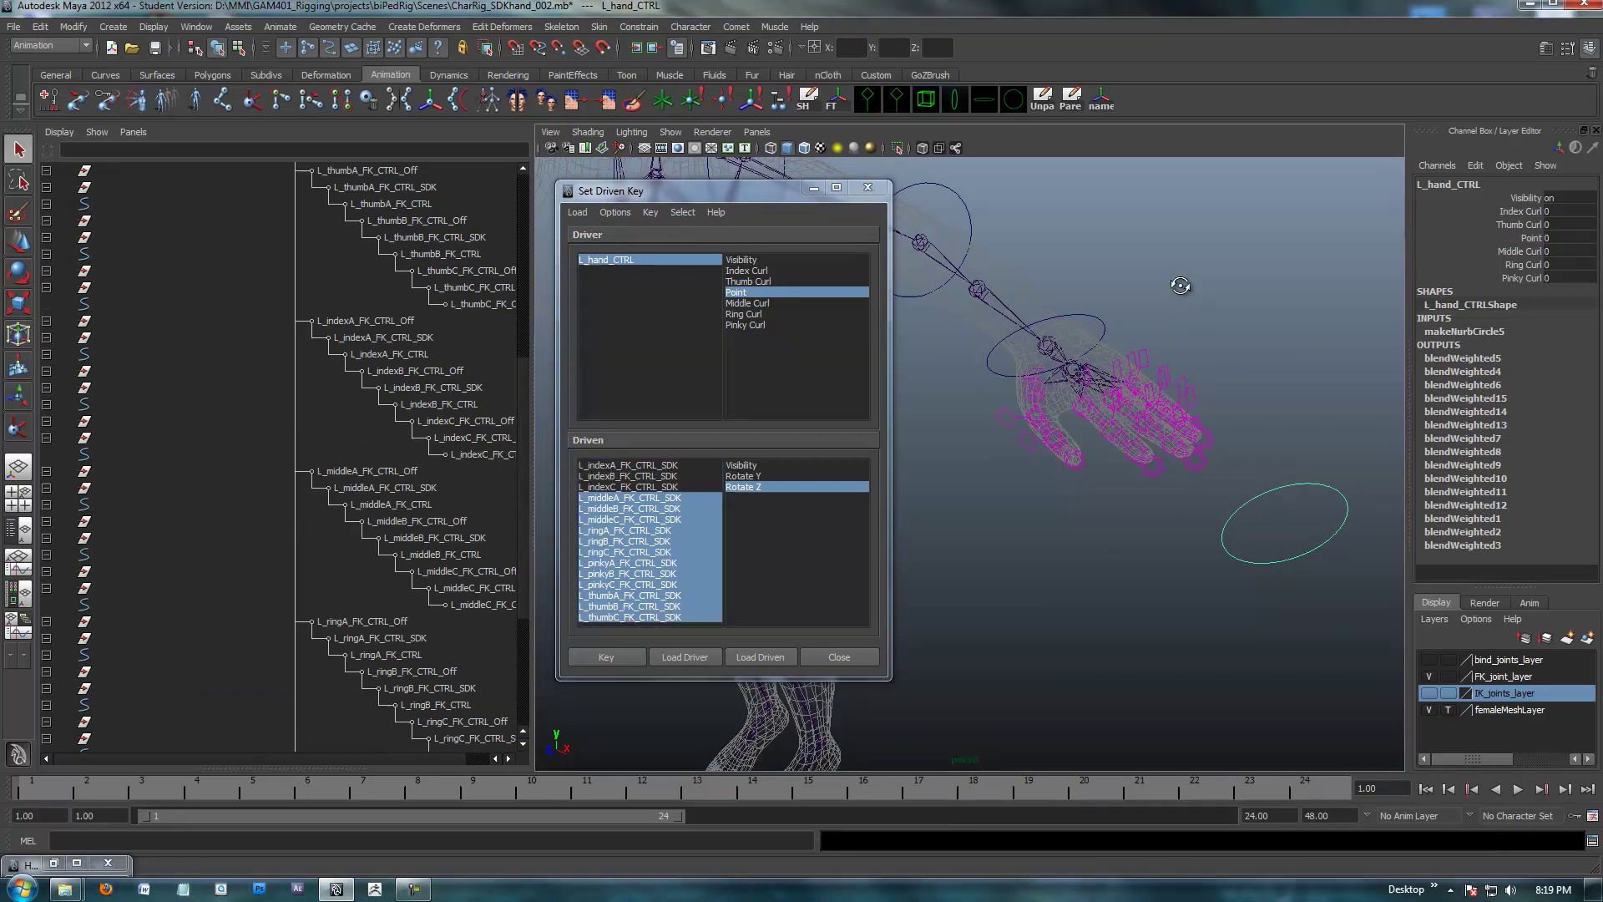
left_click(1547, 167)
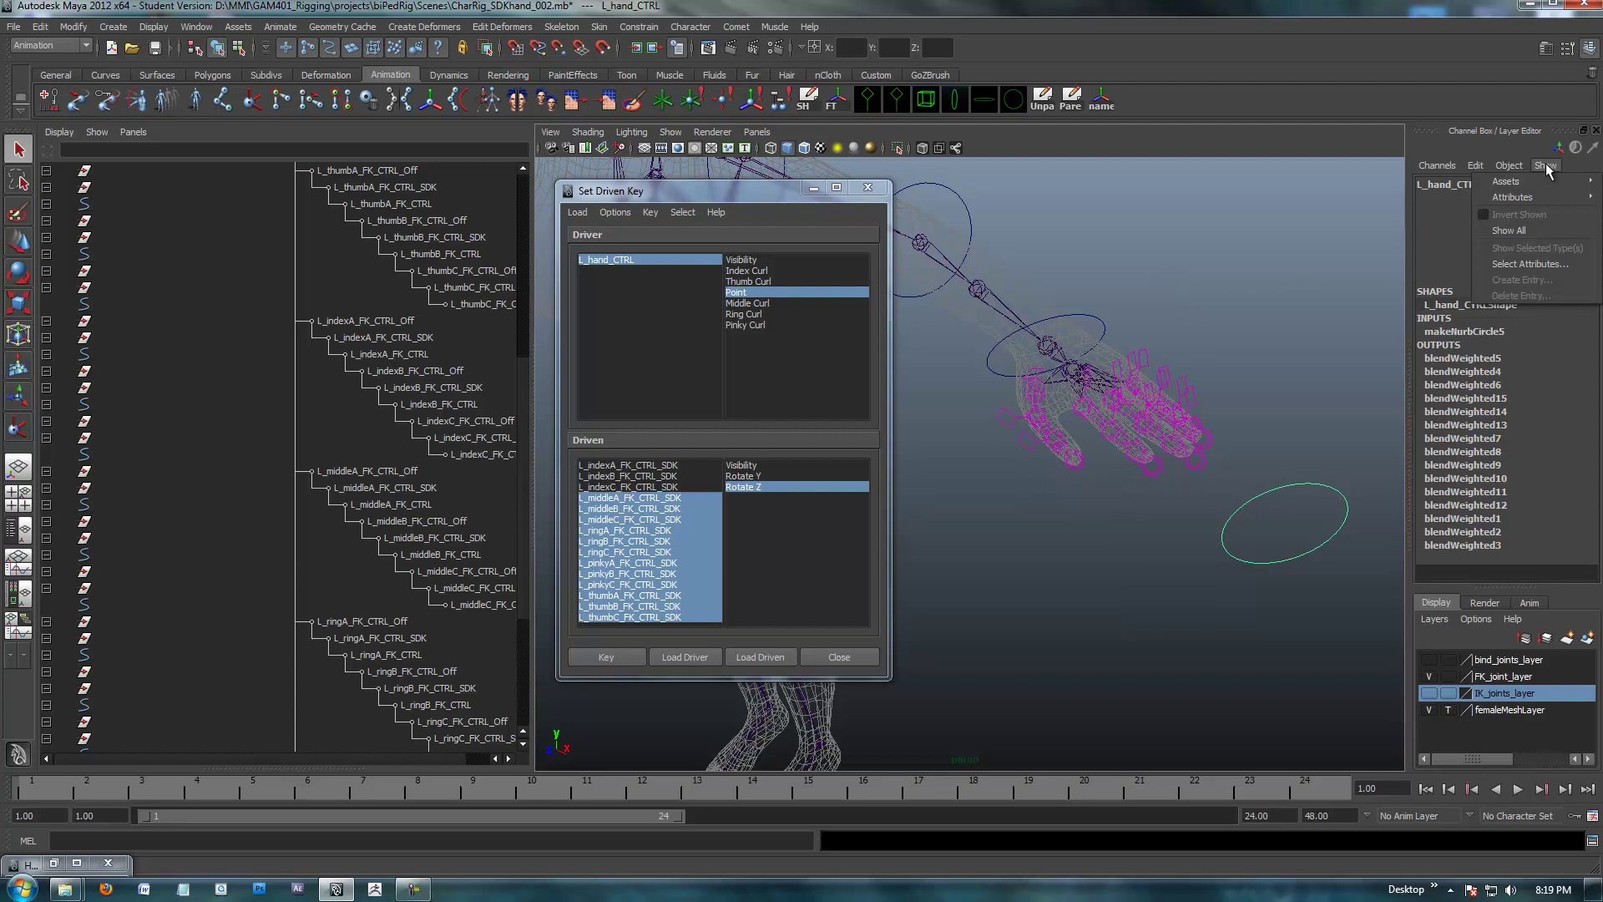
left_click(1517, 232)
left_click_drag(1270, 340, 1178, 344, "alt")
left_click(1531, 238)
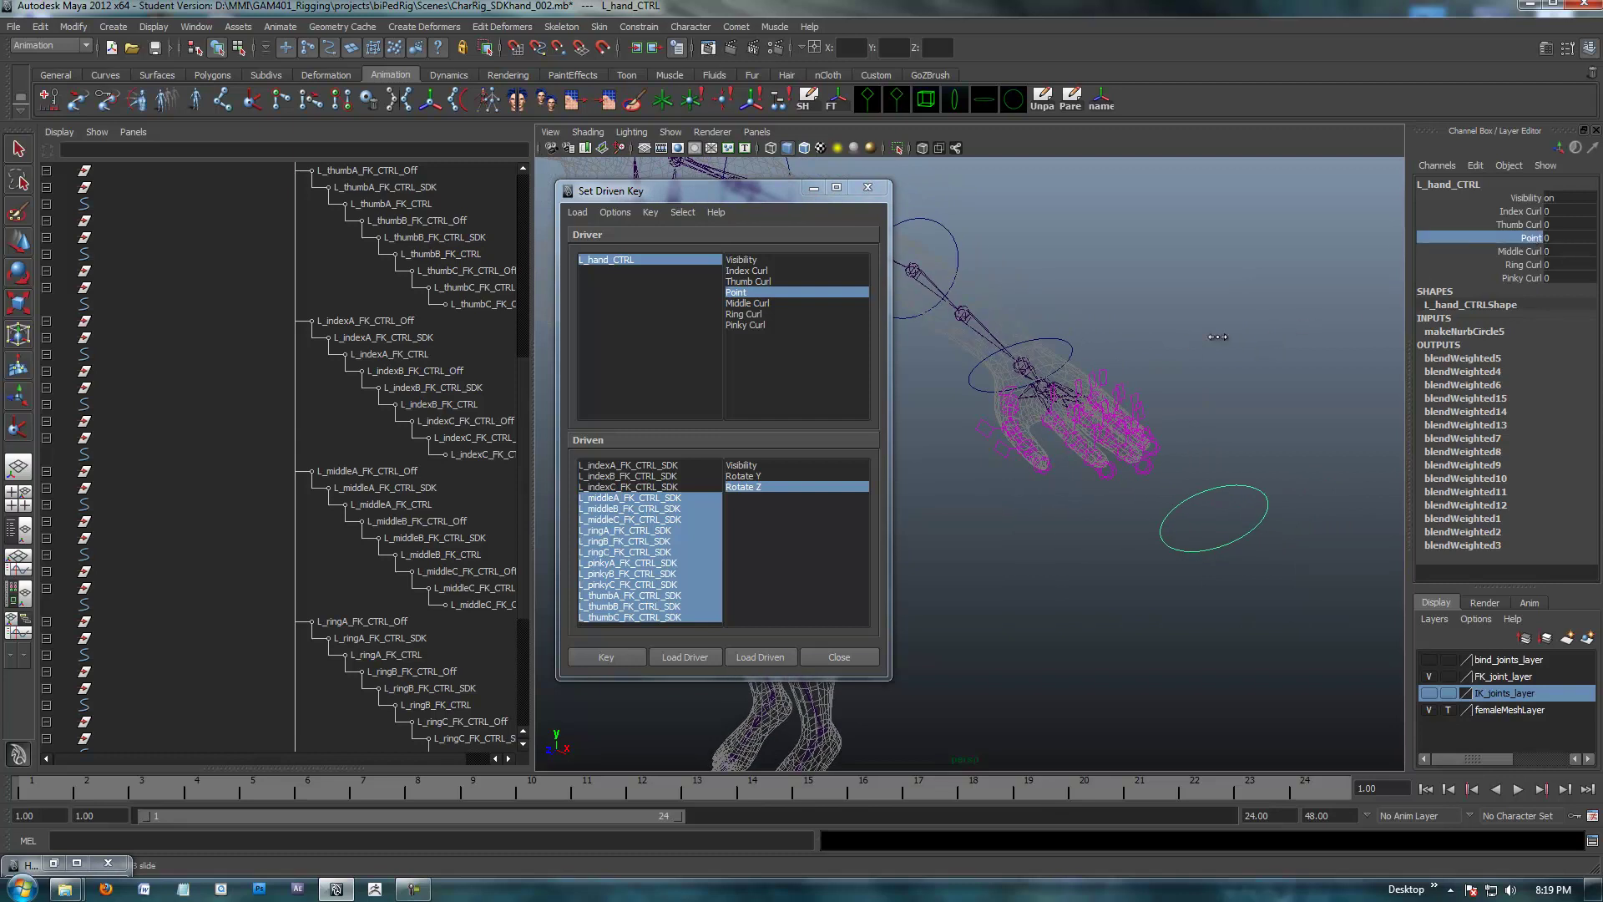
middle_click_drag(1265, 332, 1229, 327)
left_click_drag(1050, 638, 1044, 560, "alt")
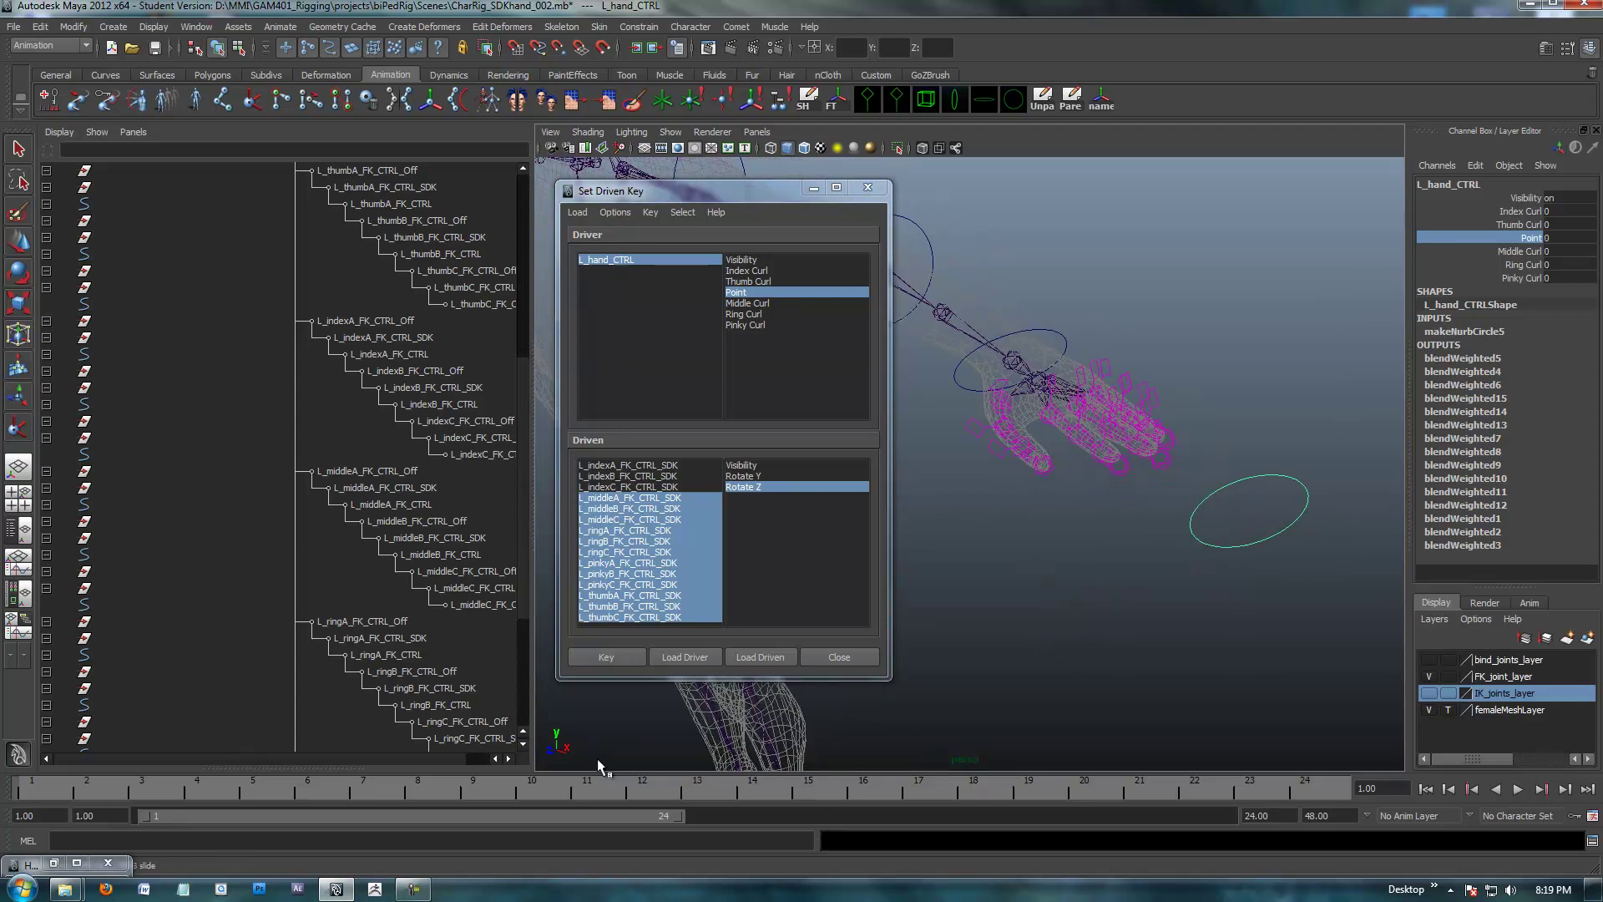
left_click(414, 889)
mouse_move(1063, 576)
left_mouse_down("alt")
mouse_move(1048, 573)
mouse_move(1084, 526)
mouse_move(1096, 571)
mouse_move(1066, 554)
left_mouse_up("alt")
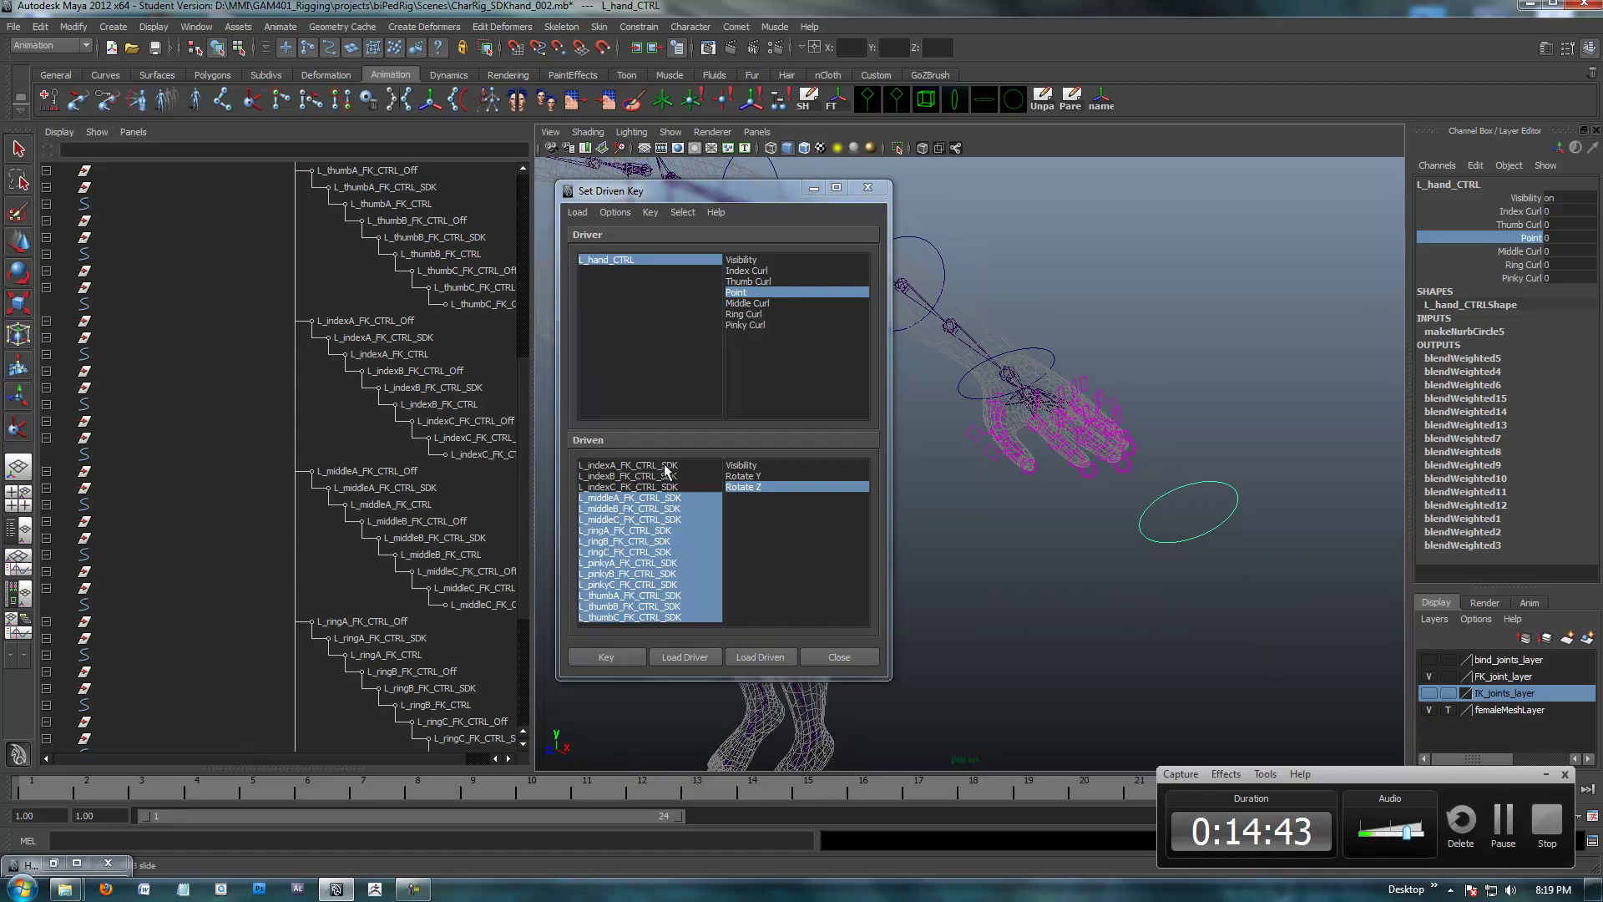
left_click_drag(1163, 518, 1085, 500, "alt")
left_click(1548, 166)
left_click(1549, 166)
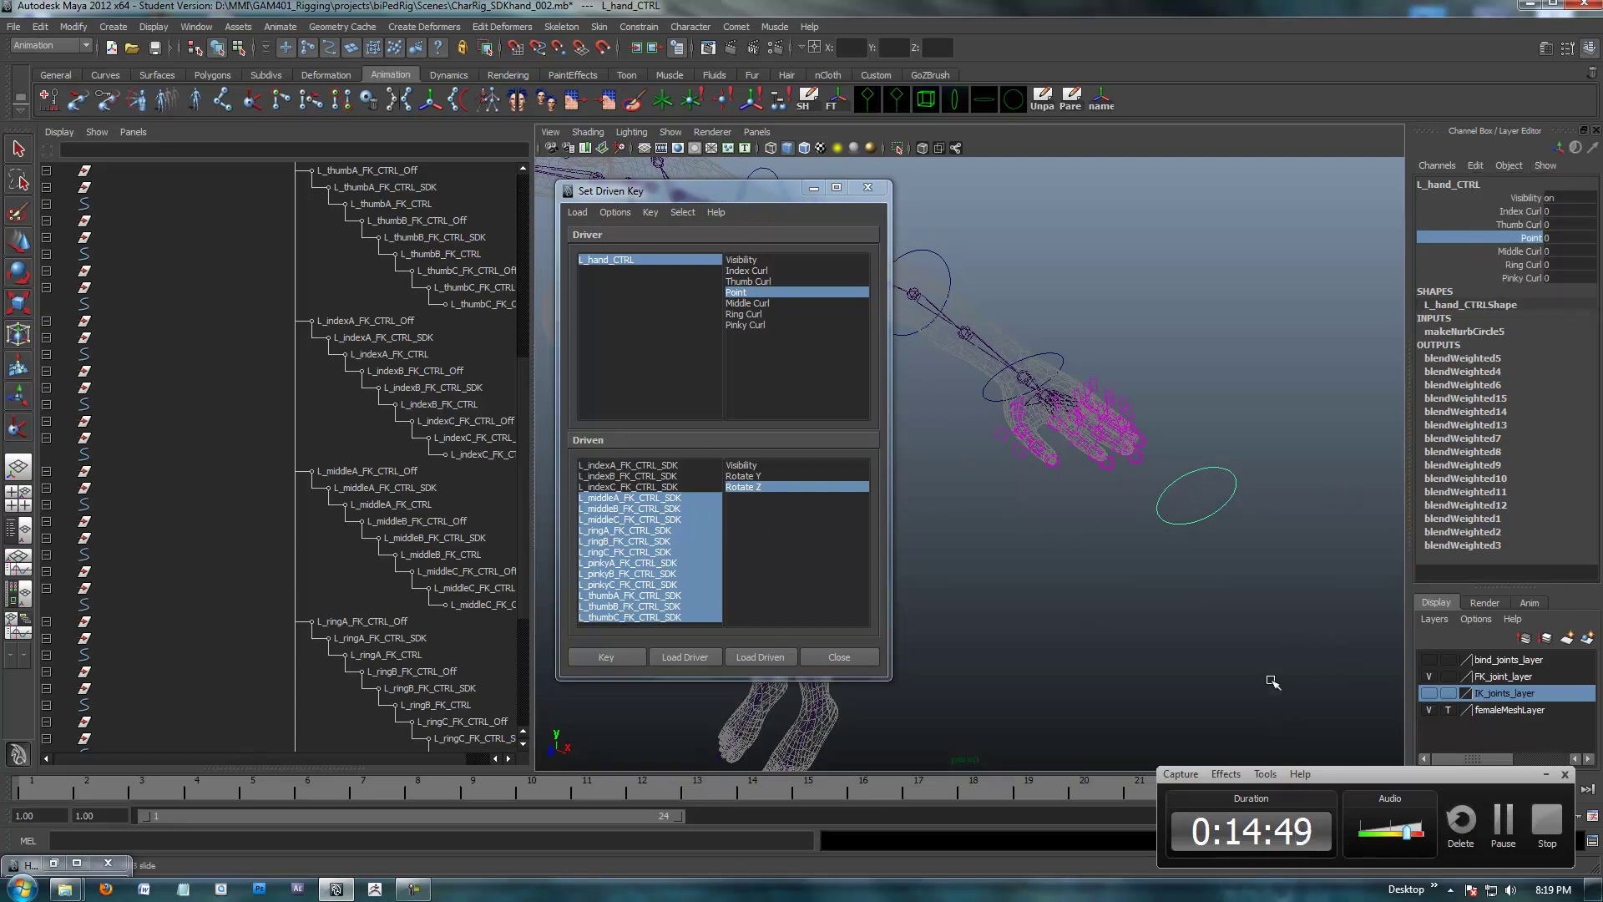